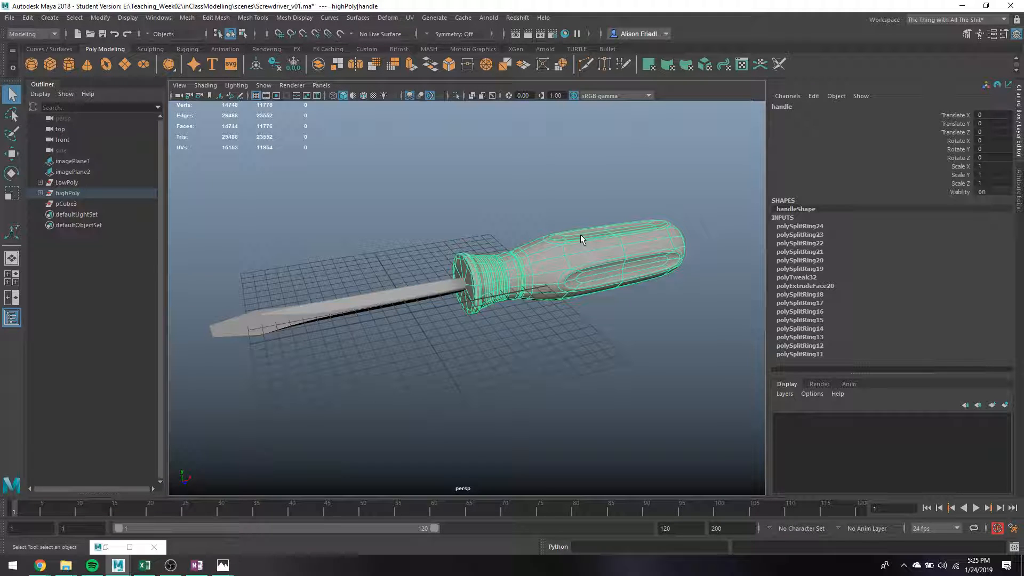
Assign a new Arnold aiStandardSurface material to the screwdriver handle.
right_click(581, 238)
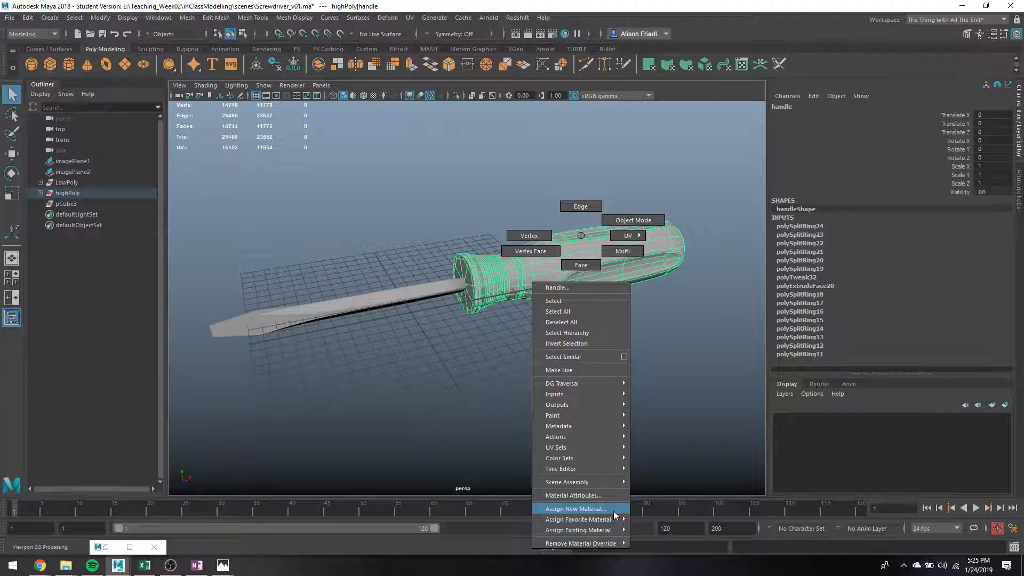
left_click(614, 511)
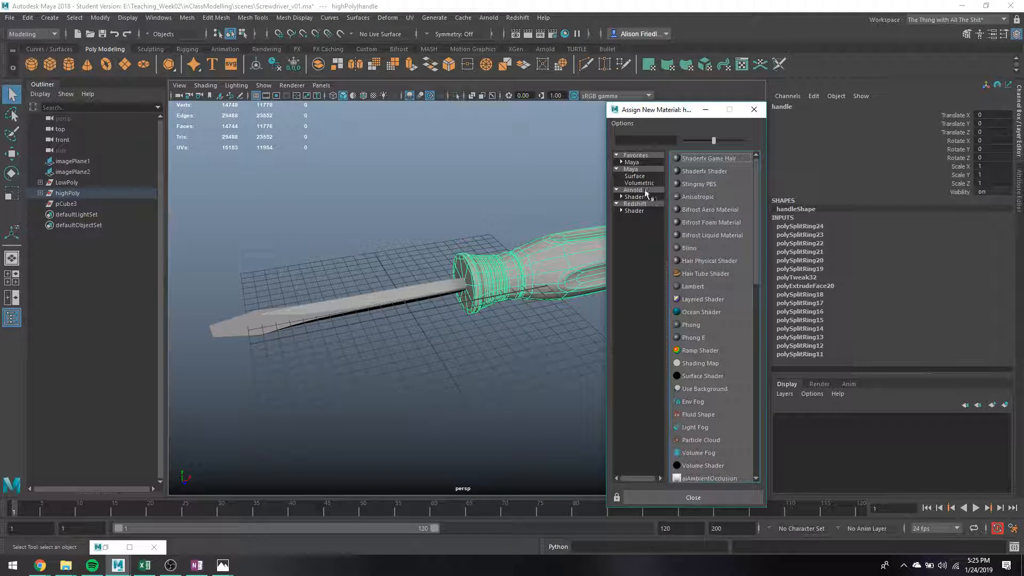
left_click(645, 191)
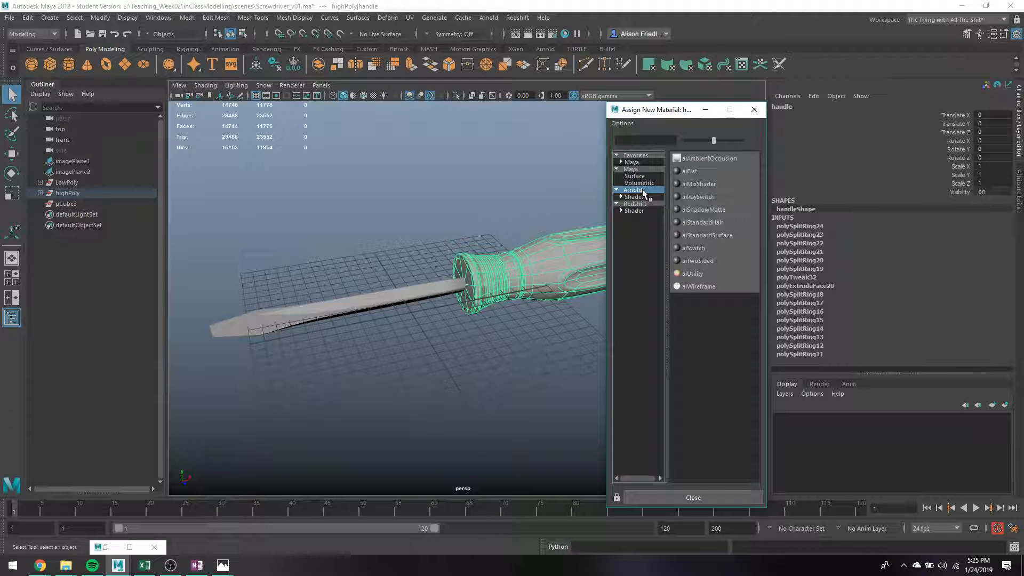
left_click(702, 235)
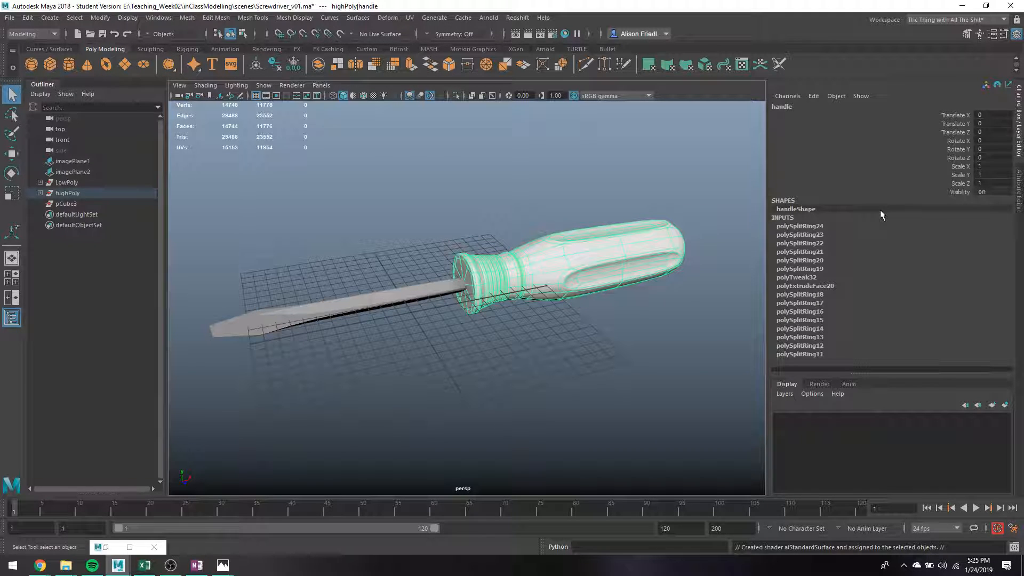
Display the handle's aiStandardSurface1 attributes and set its base color to blue.
key("ctrl+a")
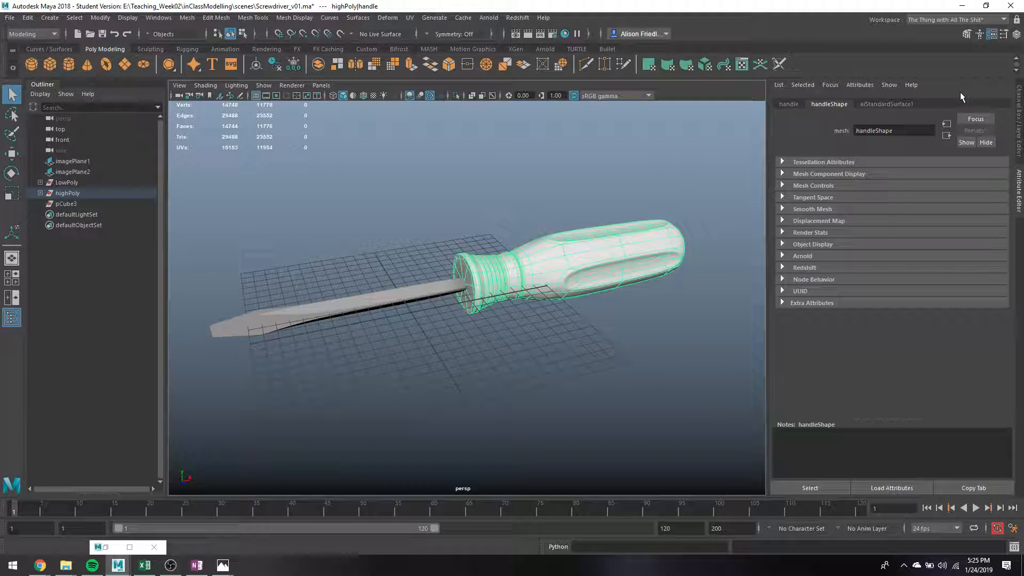
left_click(898, 105)
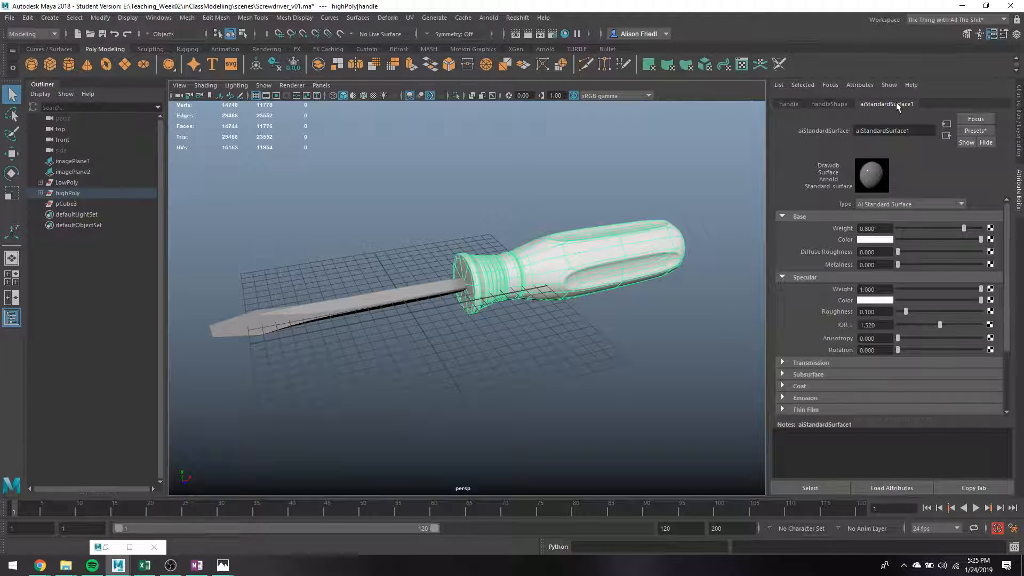
left_click(889, 241)
left_click(898, 213)
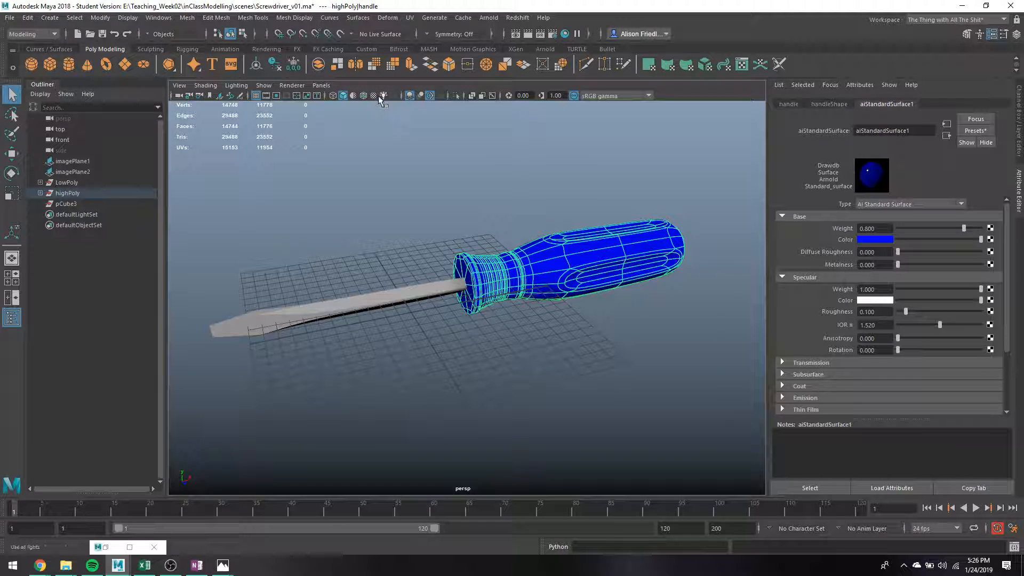
Map a Checker texture to the base color of the handle's material.
left_click(991, 241)
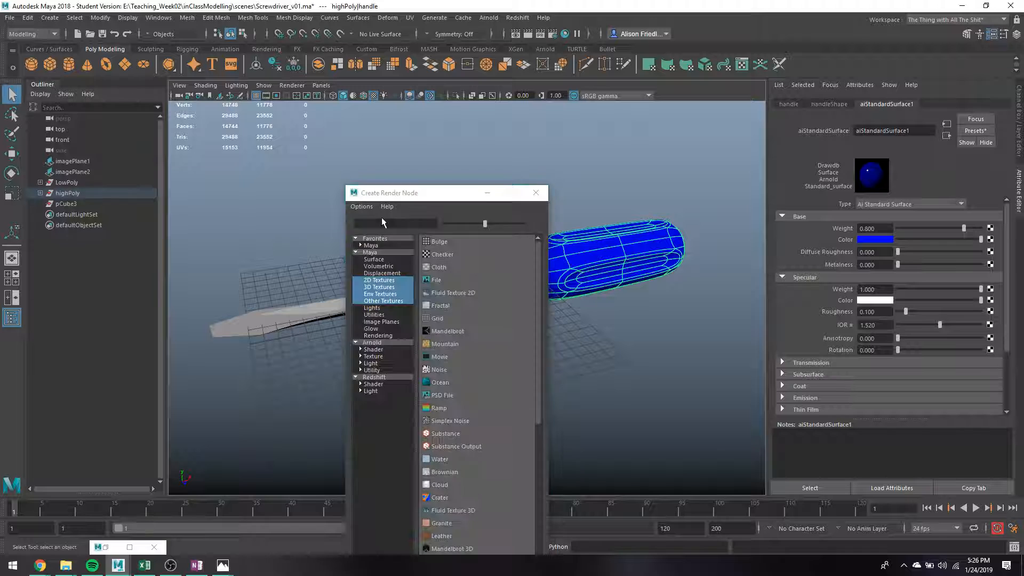
left_click_drag(386, 192, 356, 104)
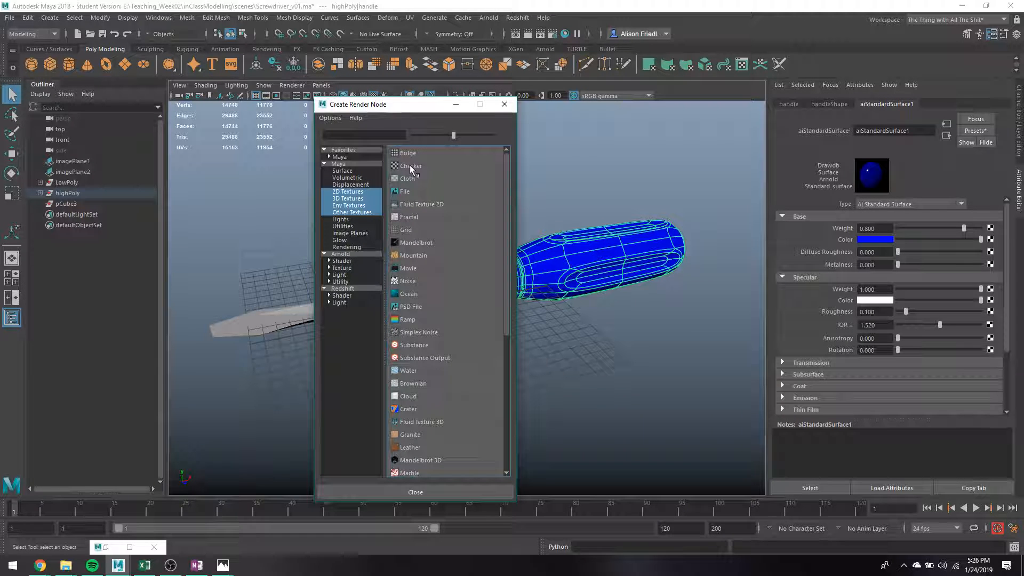
left_click(410, 167)
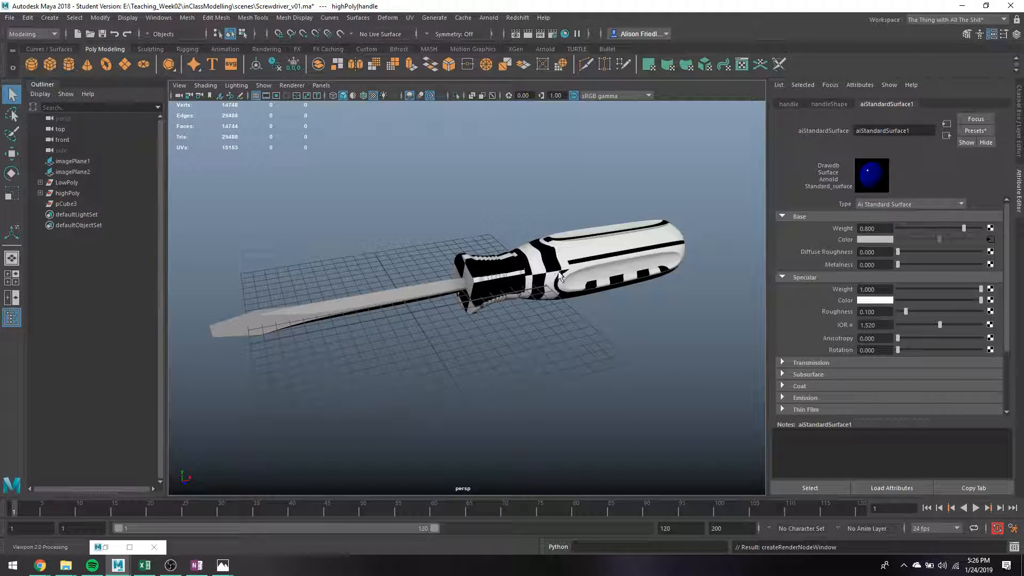
scroll(560, 272, "down", 5)
scroll(558, 271, "up", 6)
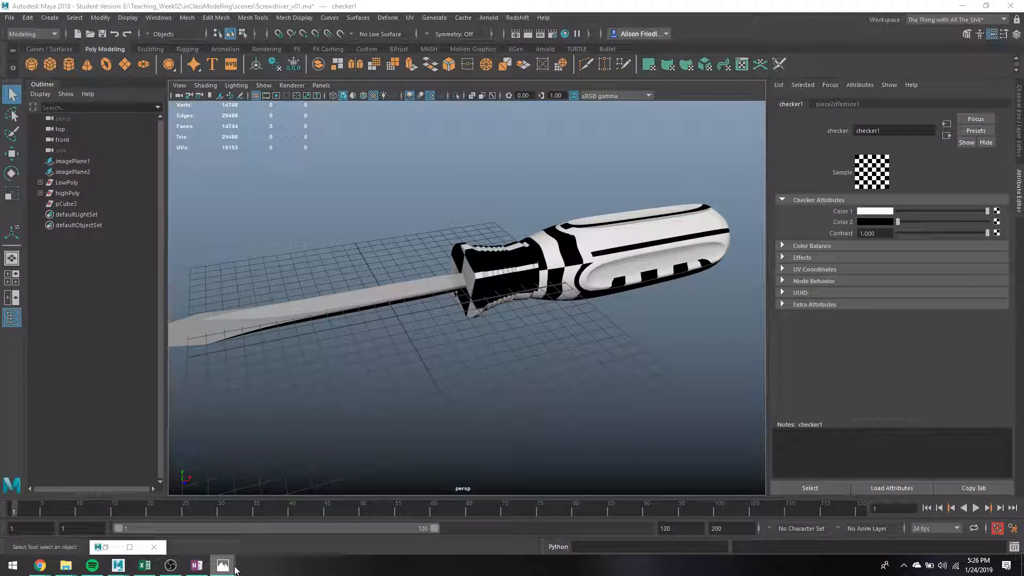
Close the background Photos, OneNote and Excel windows and deselect everything in the scene.
mouse_move(223, 567)
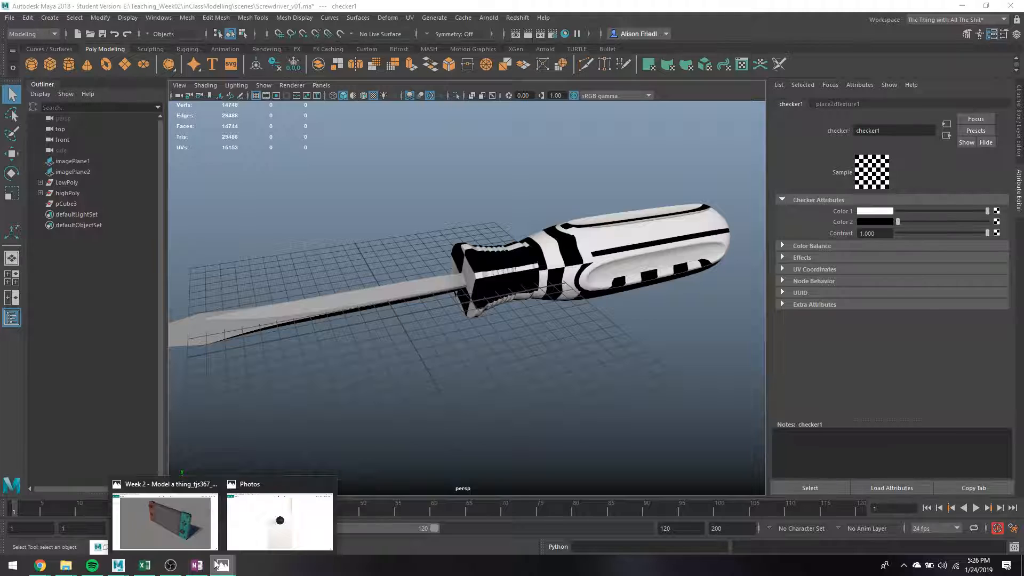
right_click(214, 562)
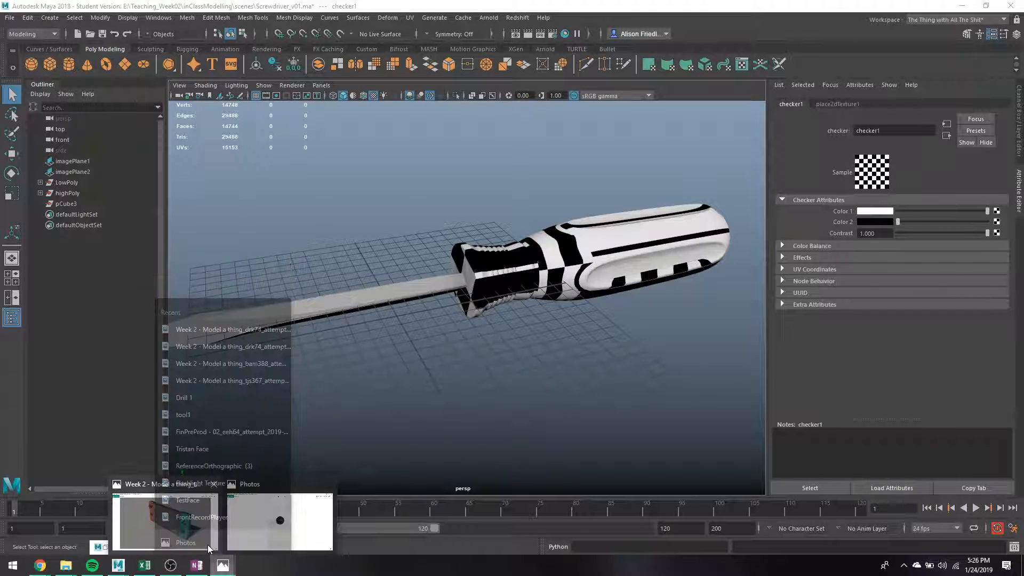
right_click(197, 565)
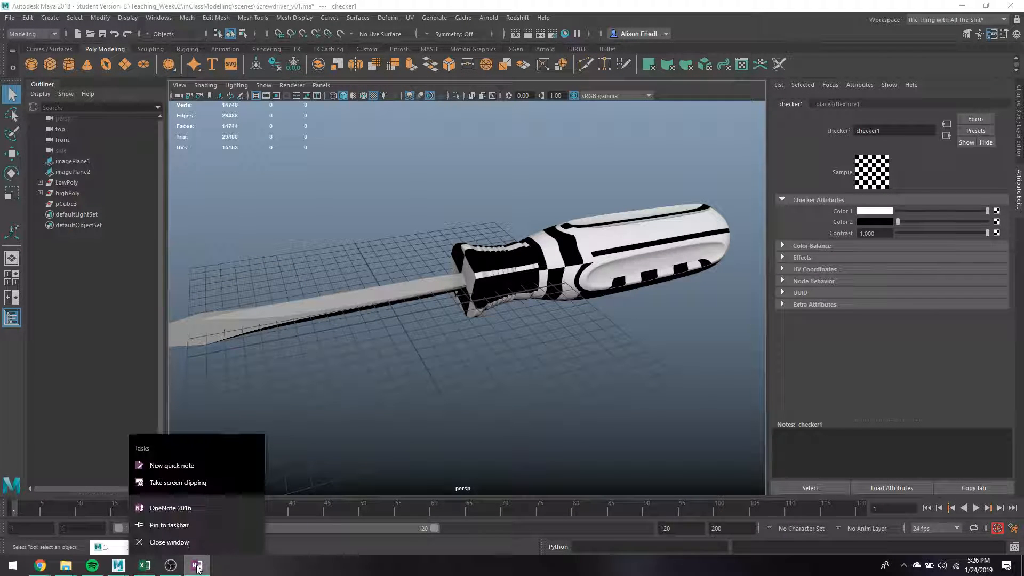
right_click(145, 567)
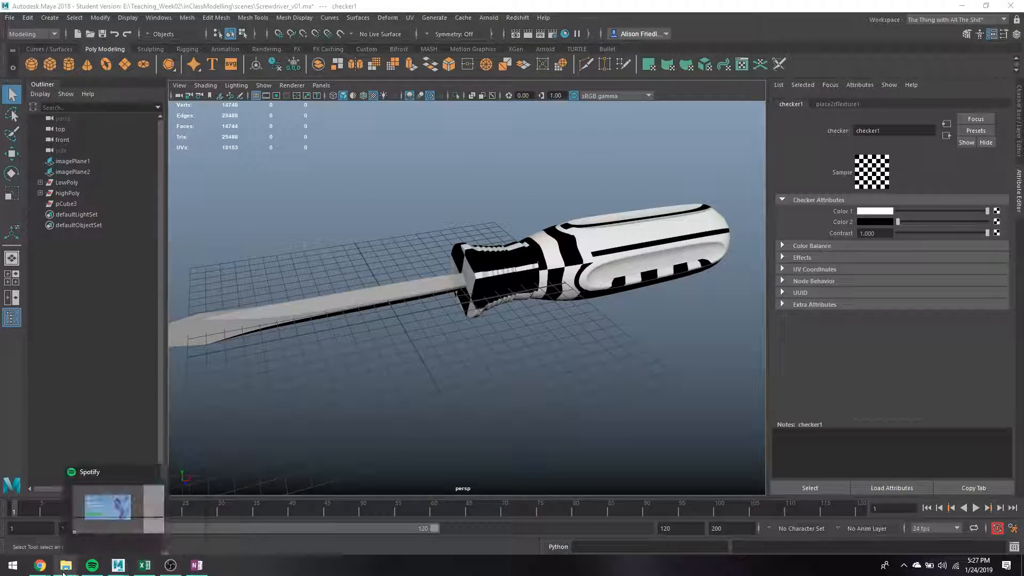
mouse_move(39, 569)
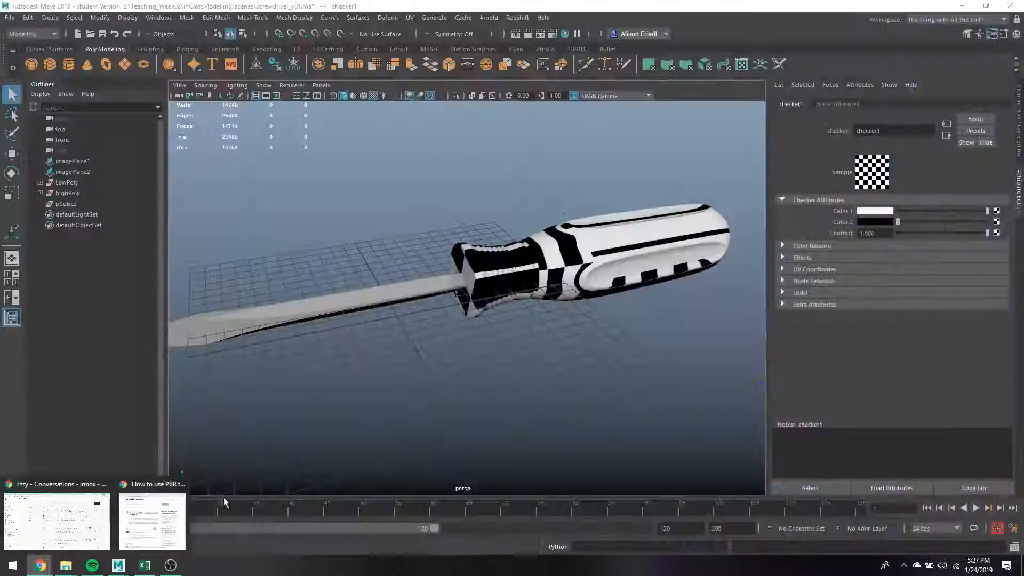
left_click(562, 196)
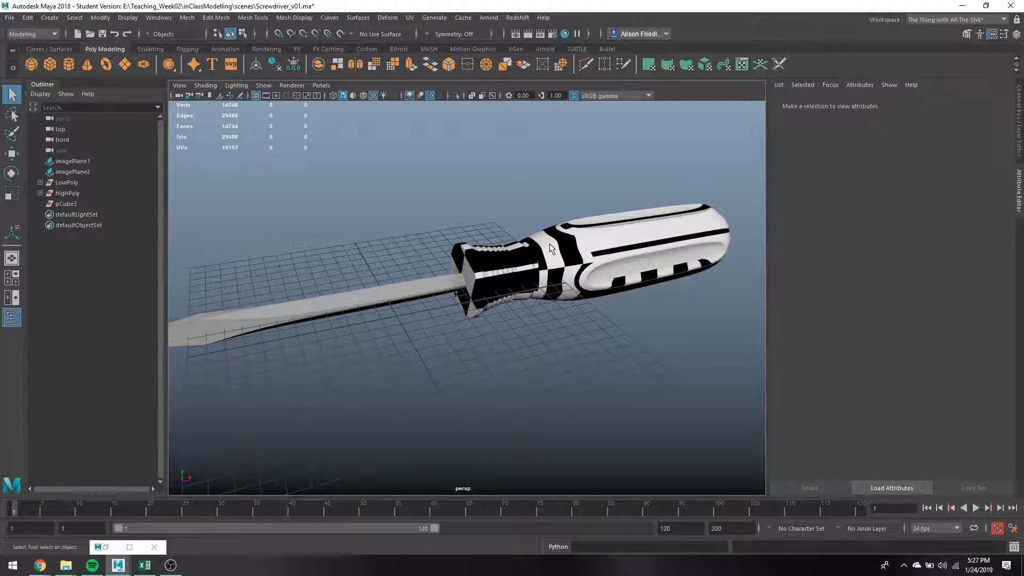
Toggle the viewport's textured display off and back on to compare the handle with and without its checker pattern.
middle_click_drag(552, 249, 393, 238, "alt")
left_click_drag(392, 238, 458, 308, "alt")
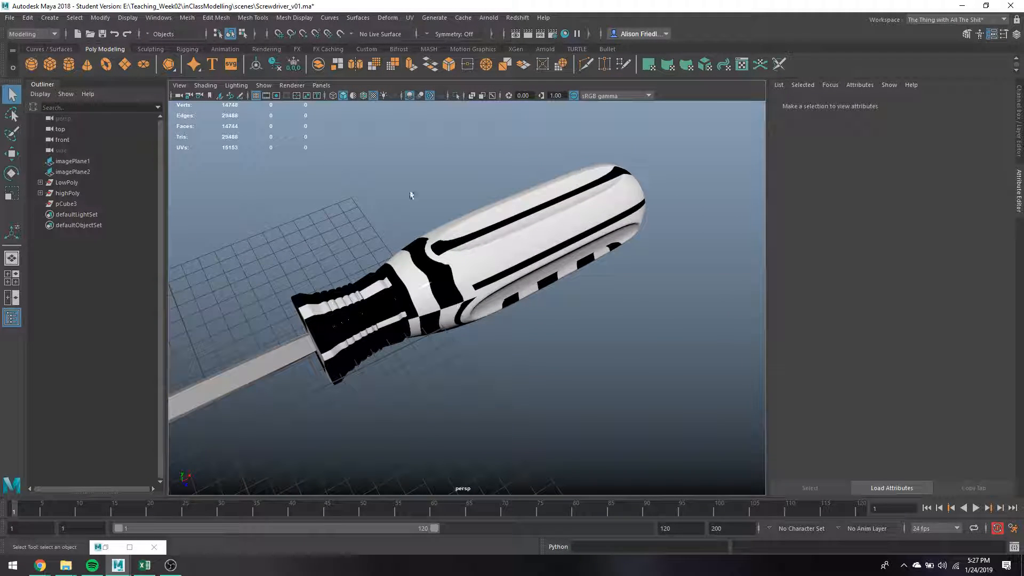
left_click(373, 96)
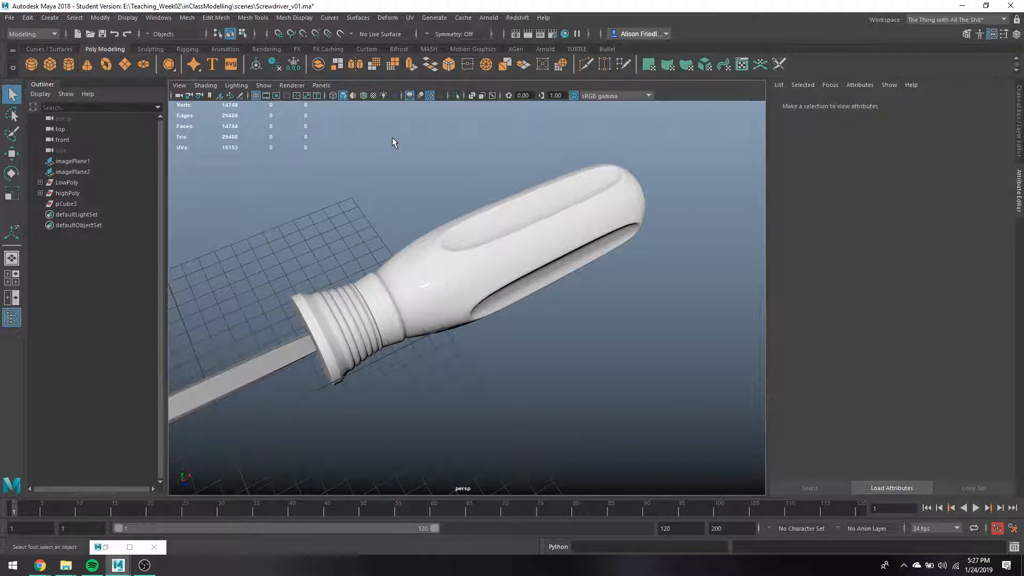
key("6")
left_click(374, 97)
left_click(374, 97)
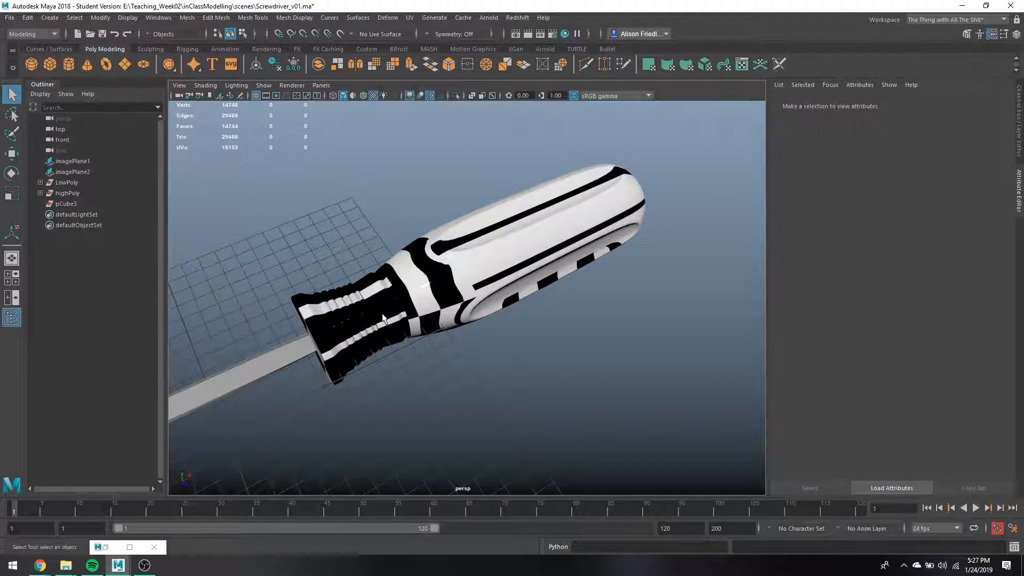
Apply an Automatic UV projection to the handle, return to object mode and inspect the checker pattern around it.
left_click(622, 214)
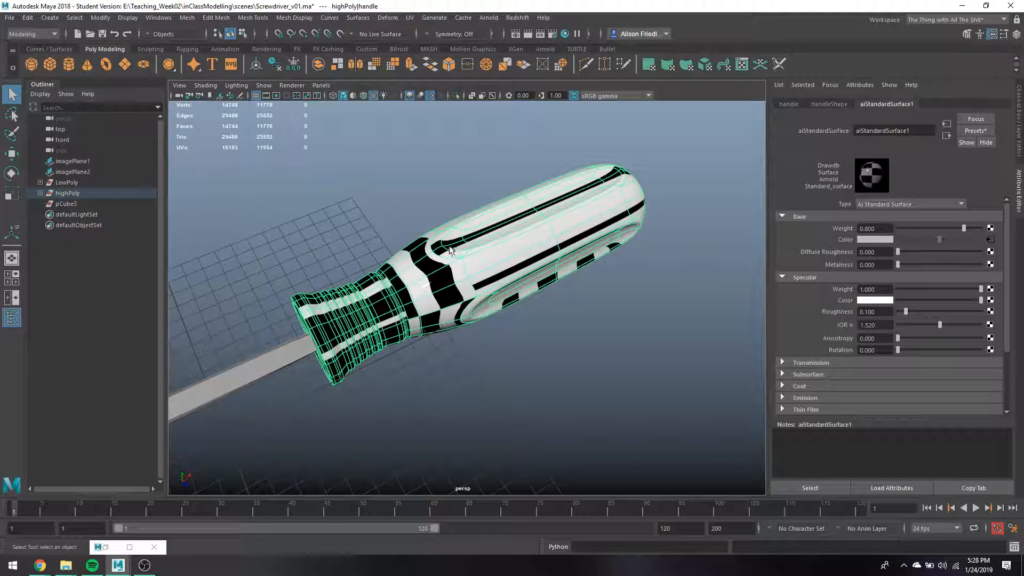
left_click(410, 21)
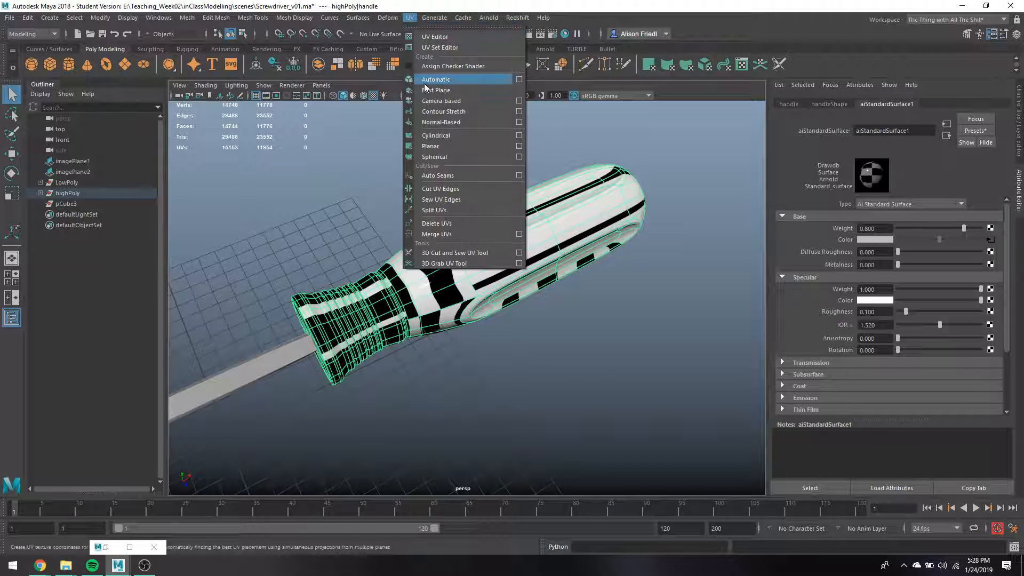
left_click(424, 83)
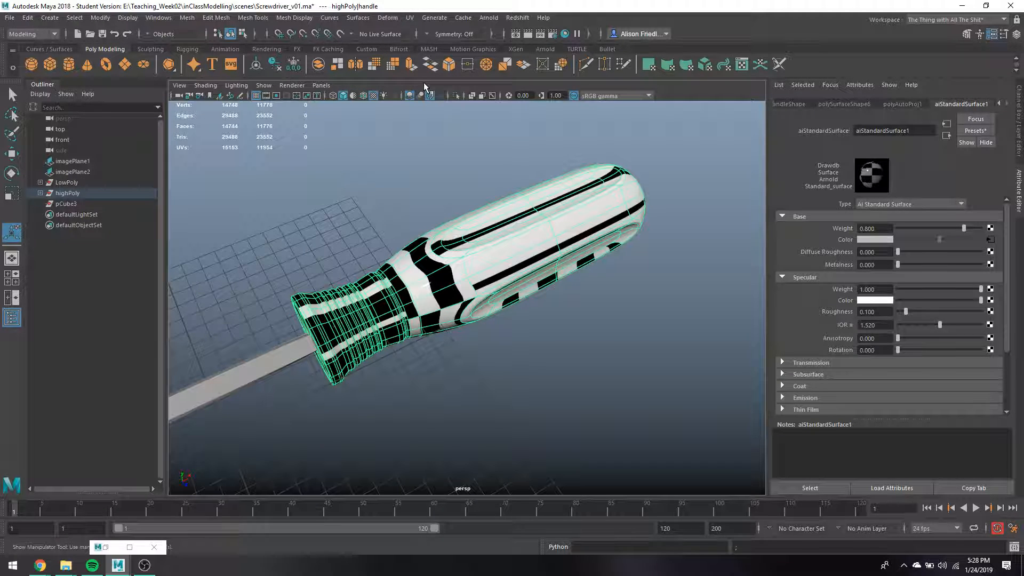
left_click(627, 290)
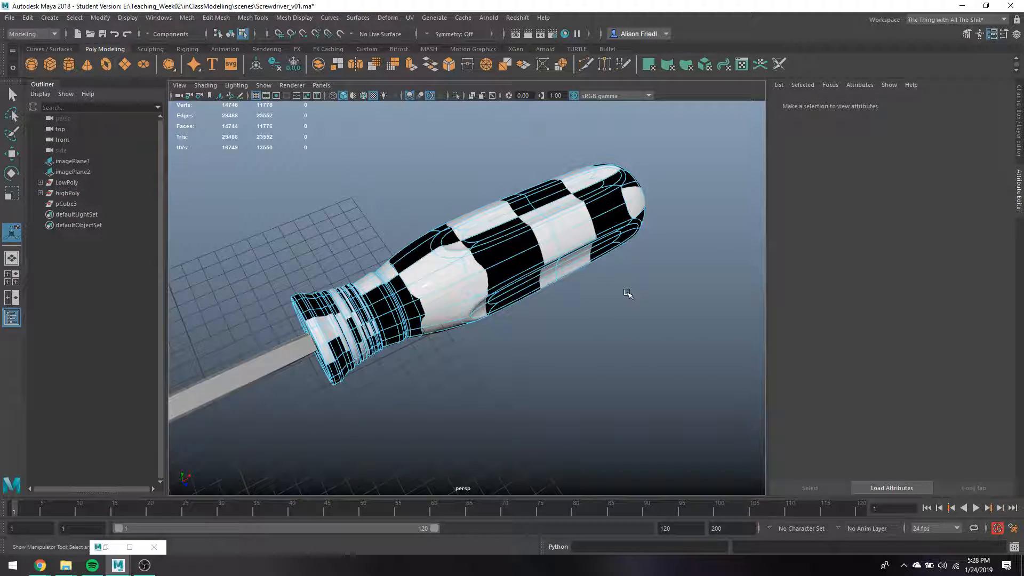
right_click_drag(554, 254, 610, 237)
left_click(672, 310)
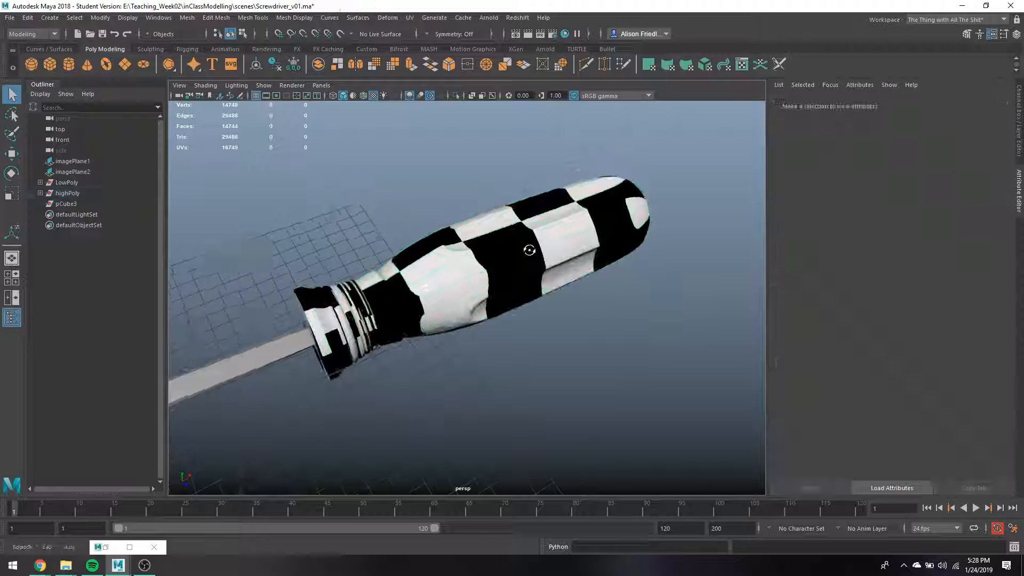
left_click_drag(530, 245, 606, 307, "alt")
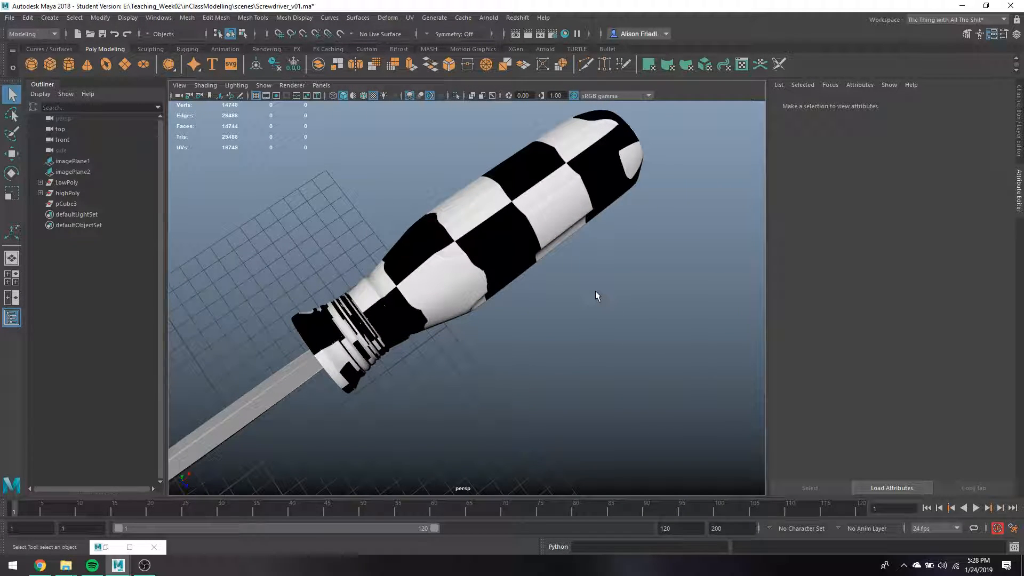
left_click_drag(596, 292, 565, 308, "alt")
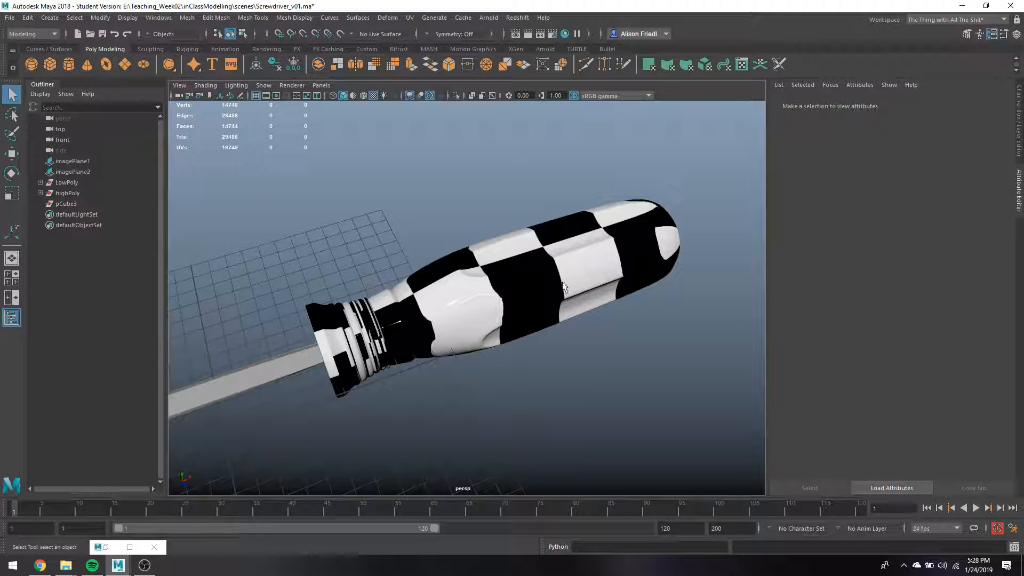
Set Color 1 of the handle's checker texture to cyan and Color 2 to magenta.
left_click(564, 281)
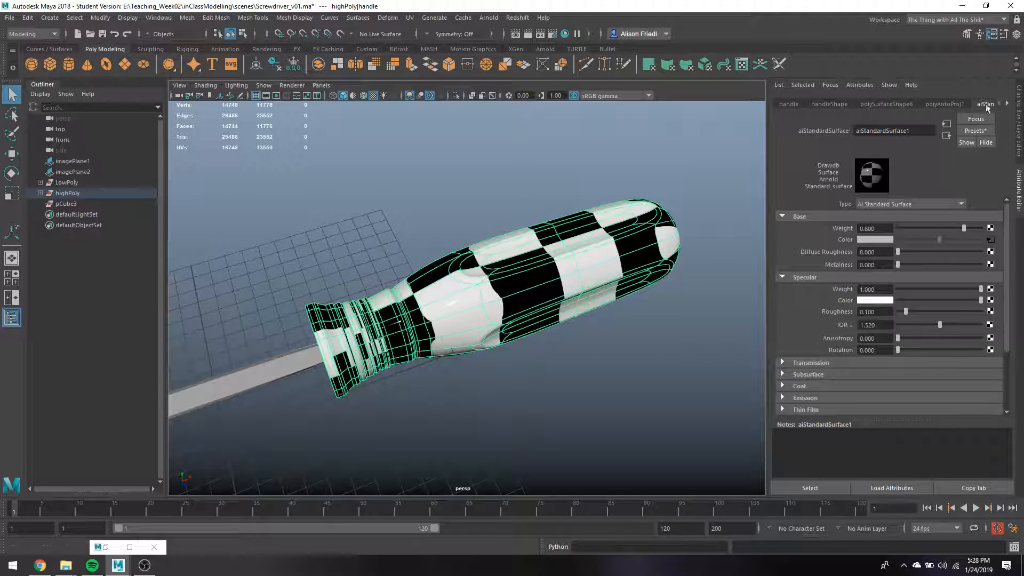
left_click(991, 240)
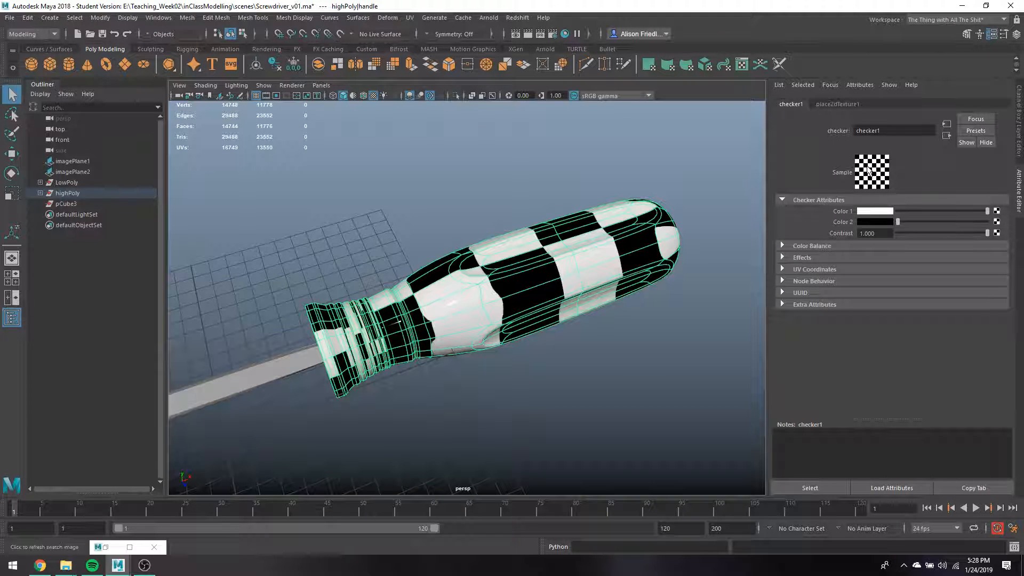
left_click(874, 215)
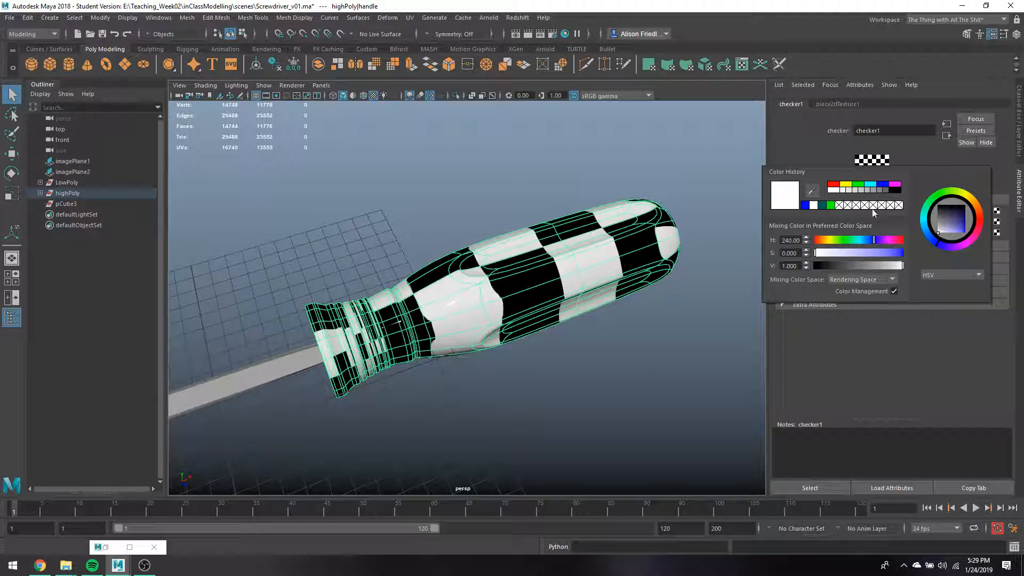
left_click(870, 184)
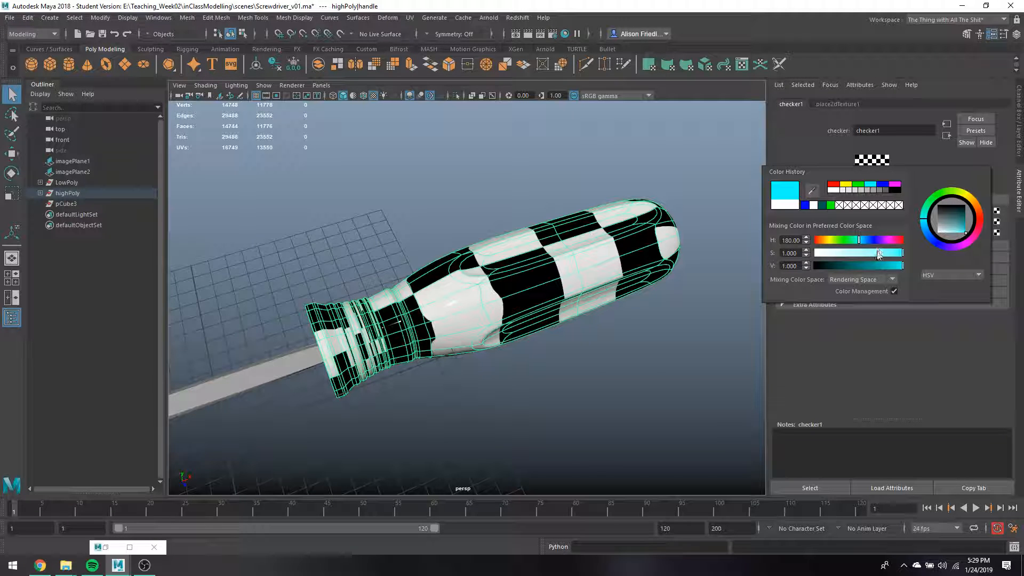
left_click(640, 210)
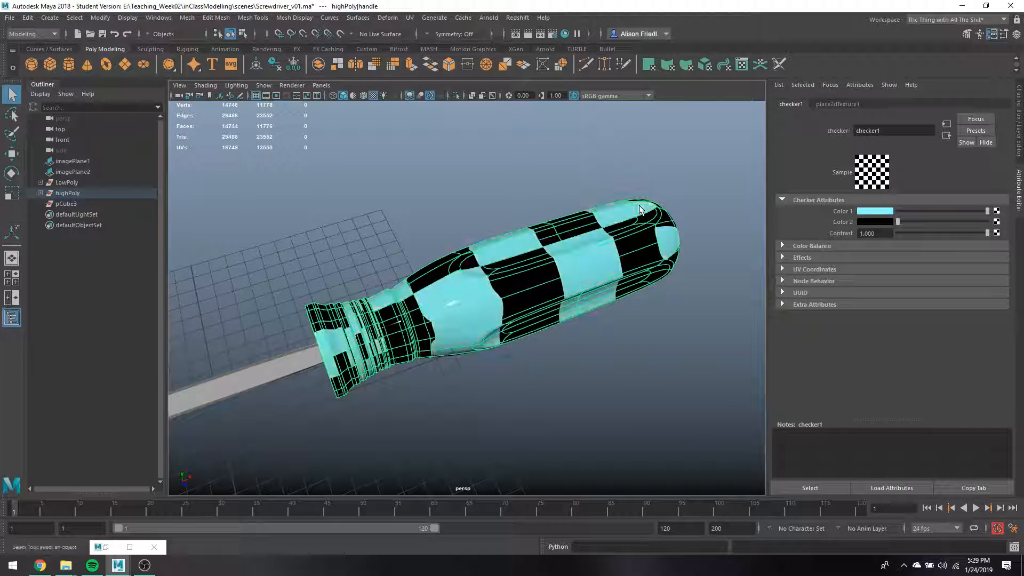
left_click(869, 222)
left_click(888, 192)
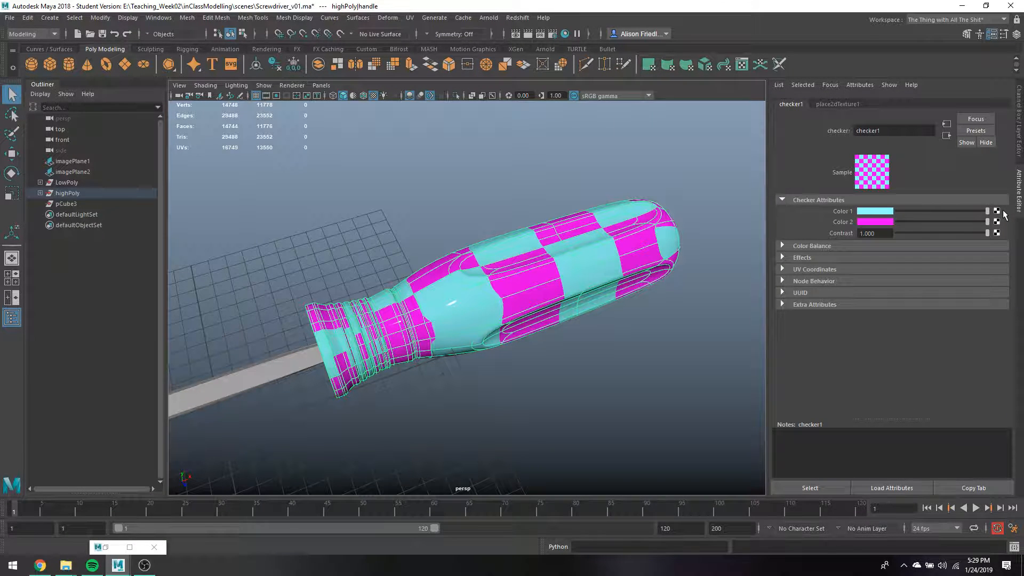
Map a Ramp texture to Color 1 of the handle's checker.
left_click(998, 211)
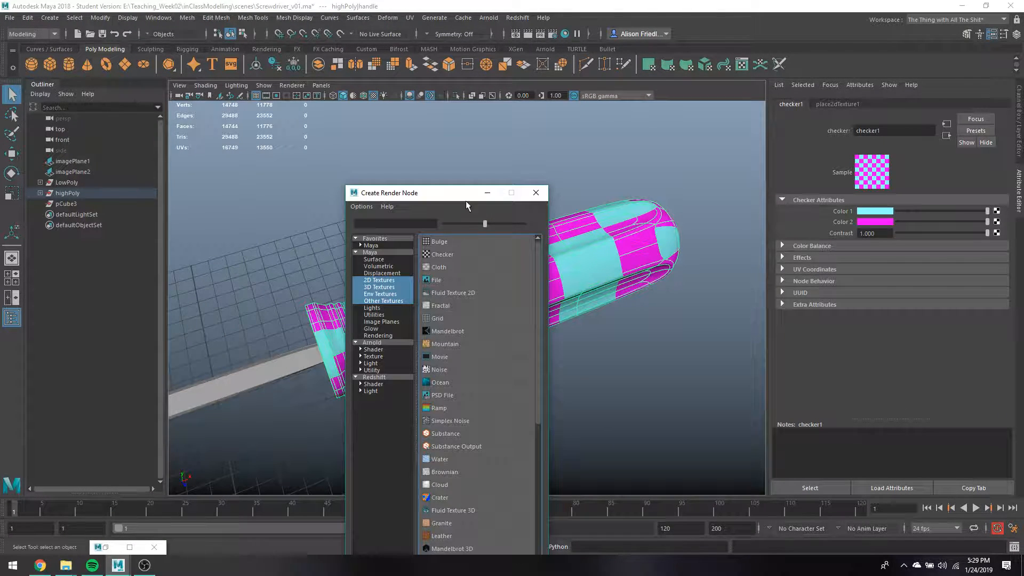
left_click(439, 409)
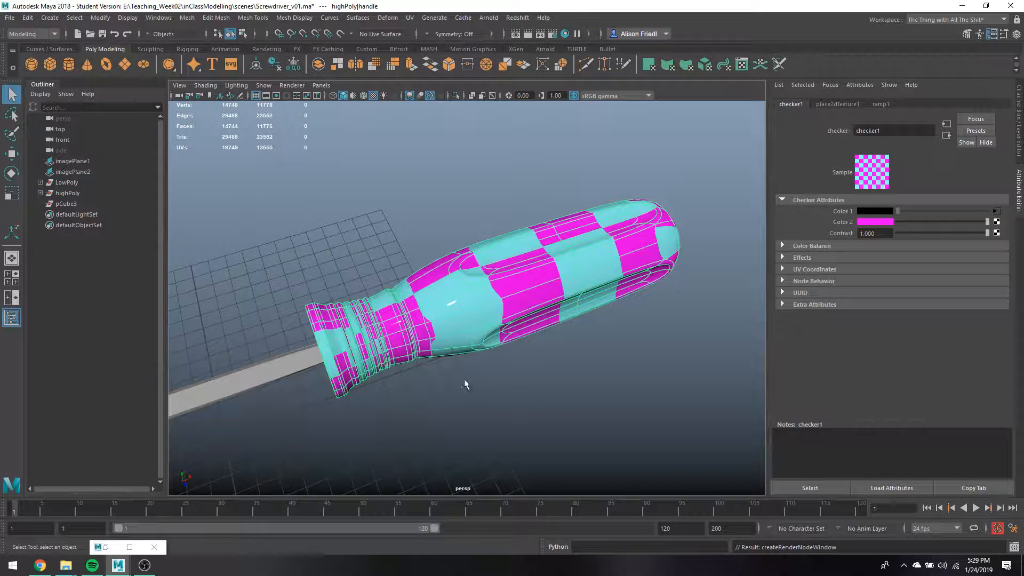
Set the Noise of the ramp mapped to the checker's Color 1 to 1.
left_click(997, 209)
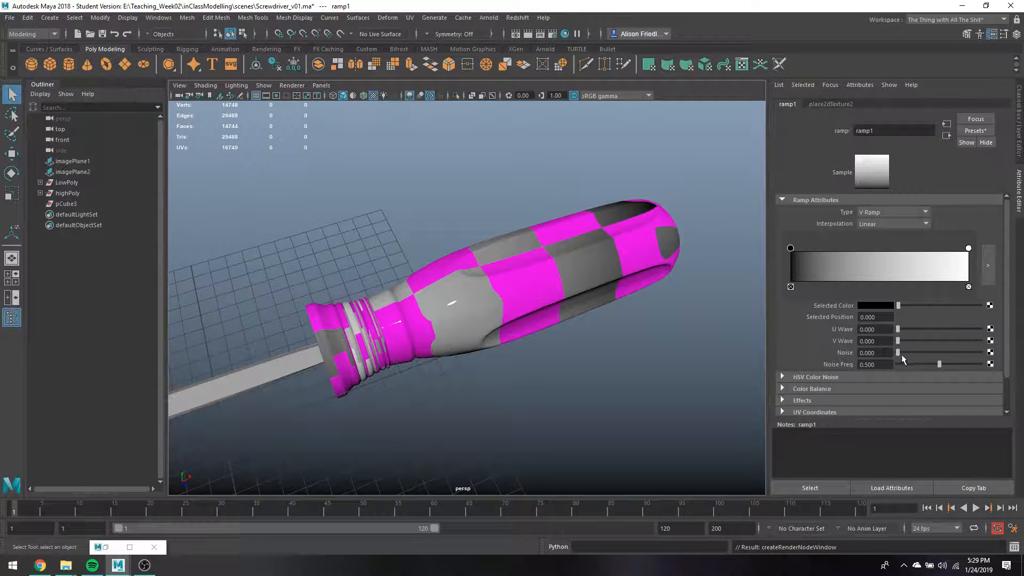
left_click_drag(899, 353, 1012, 376)
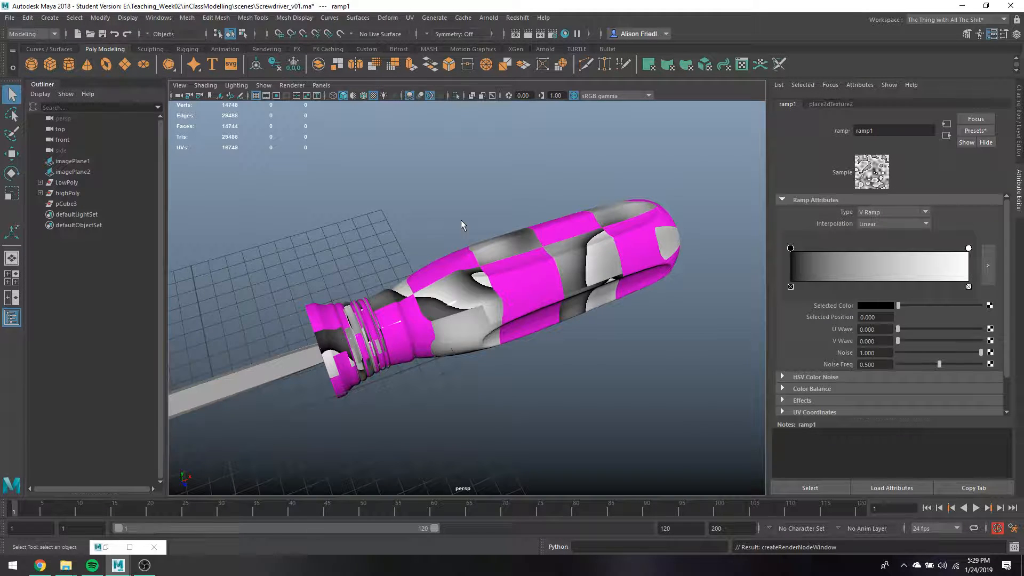
left_click(640, 255)
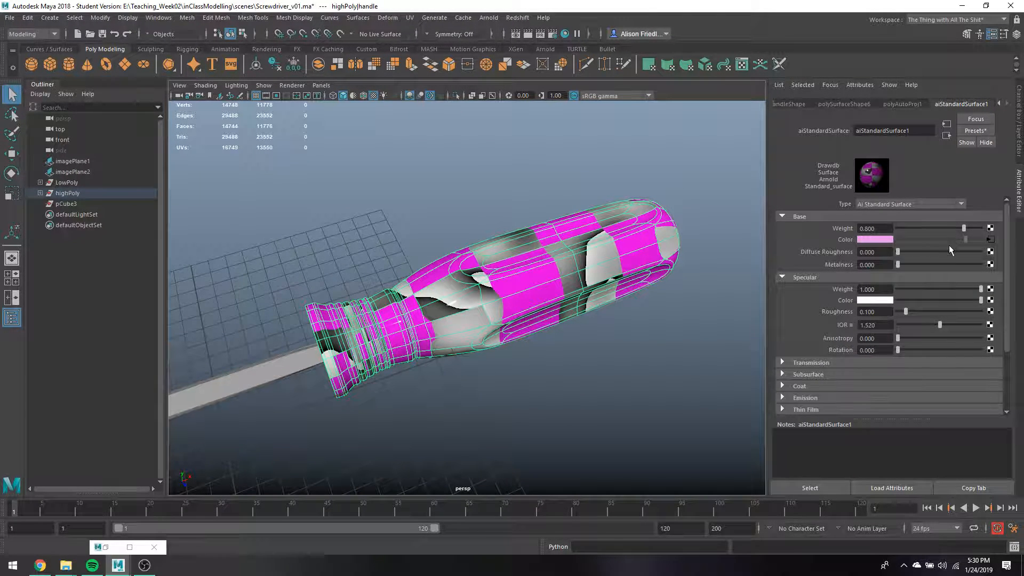
left_click(643, 313)
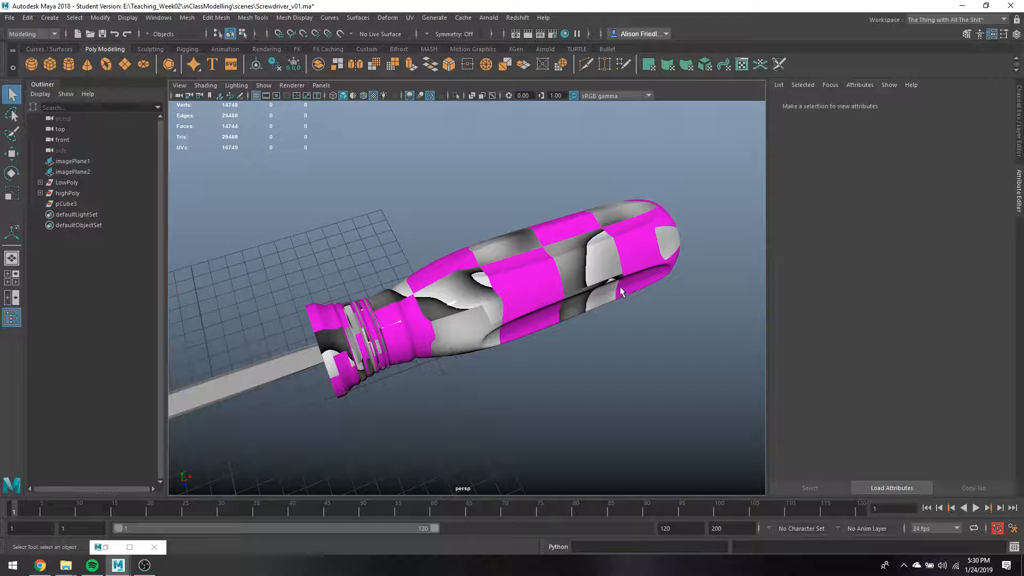
Break the checker connection on the Base Color of the handle's aiStandardSurface material.
left_click(609, 273)
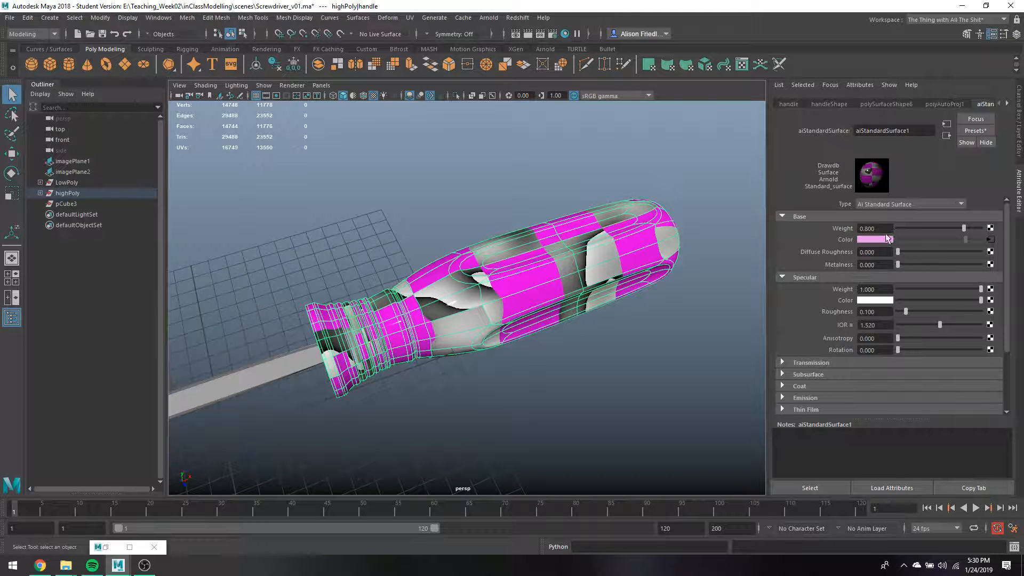
right_click(843, 241)
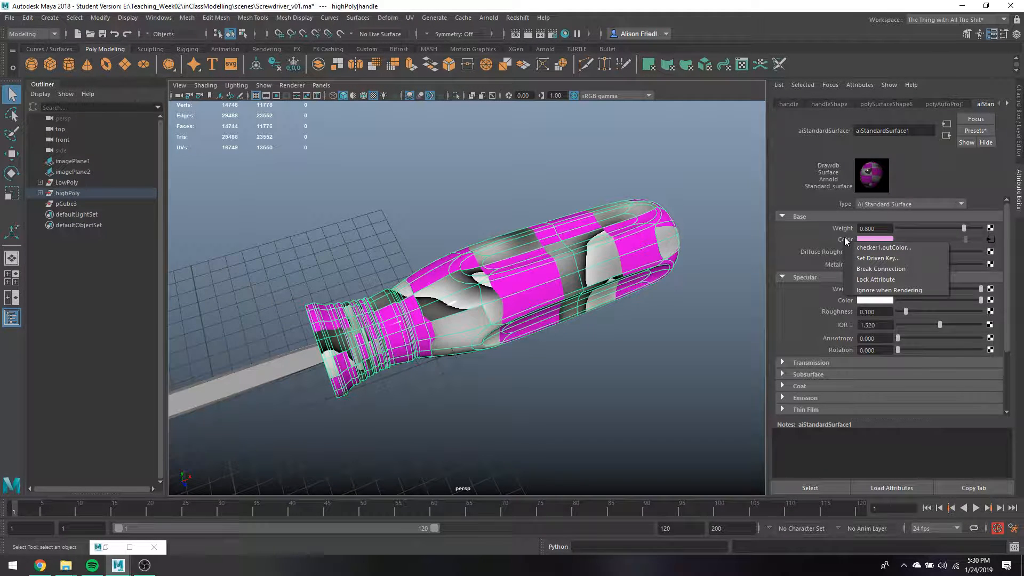
left_click(869, 269)
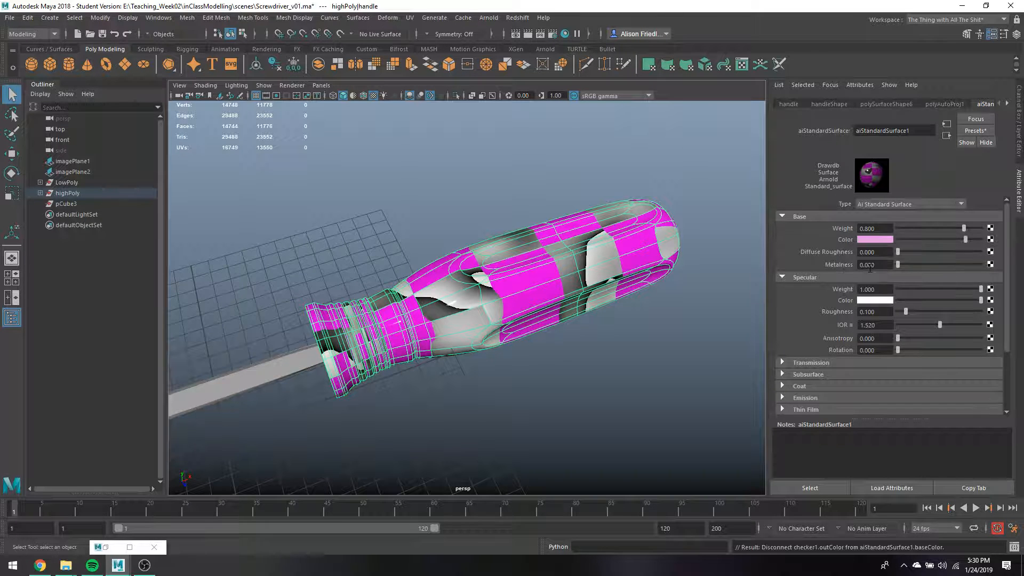
left_click(674, 329)
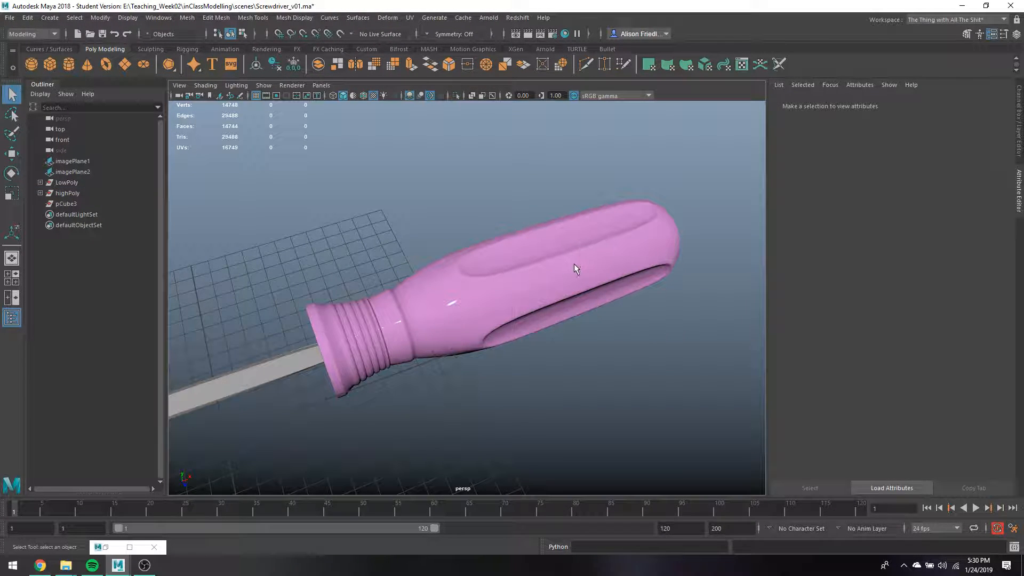
Map a Noise texture to the Base Color of the handle's material.
left_click(573, 265)
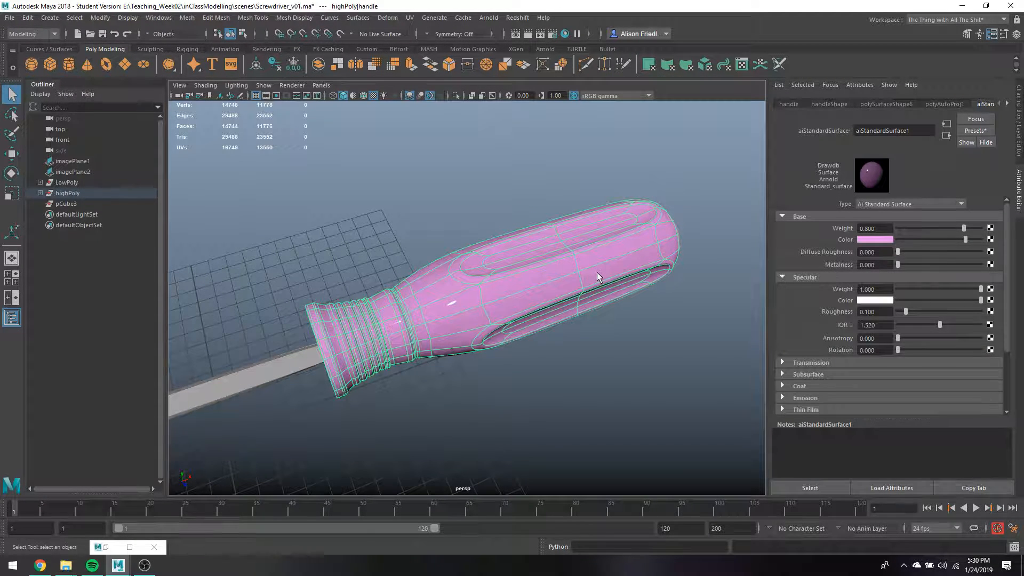
left_click(991, 239)
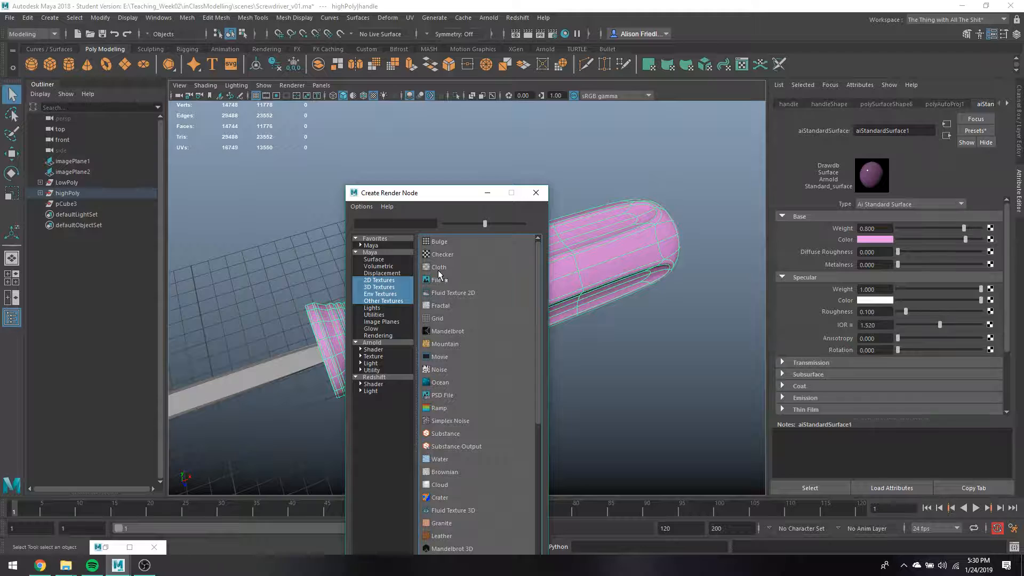
left_click(441, 369)
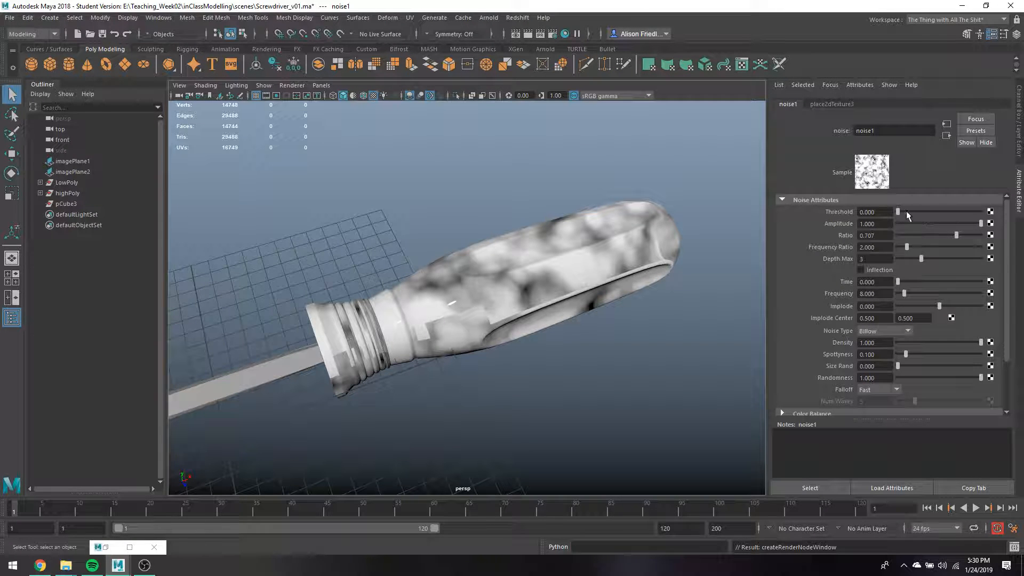
Set the noise texture's Frequency to 100 and inspect the pattern along the handle.
left_click_drag(898, 212, 1023, 249)
left_click_drag(905, 293, 989, 284)
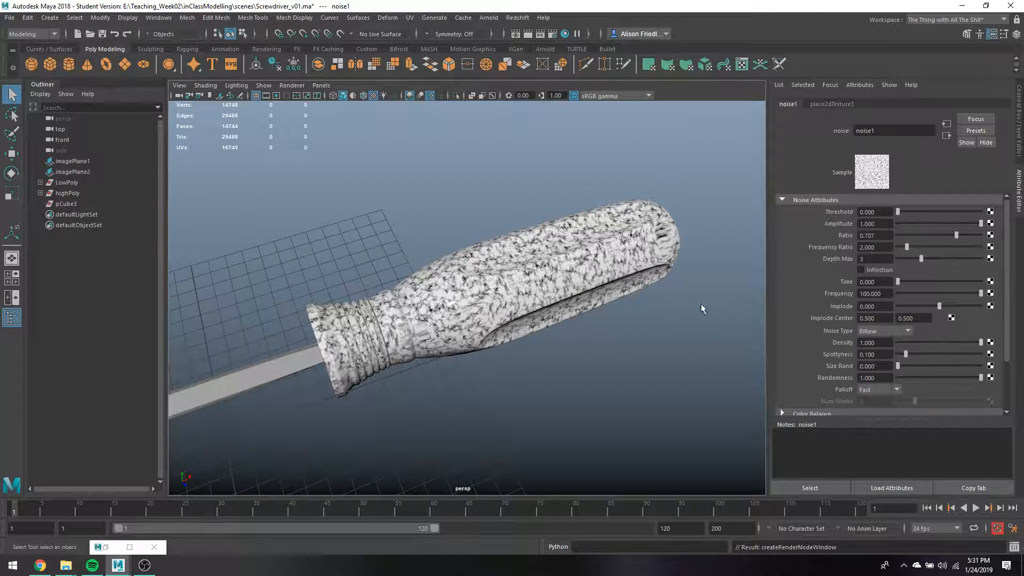
scroll(619, 245, "up", 3)
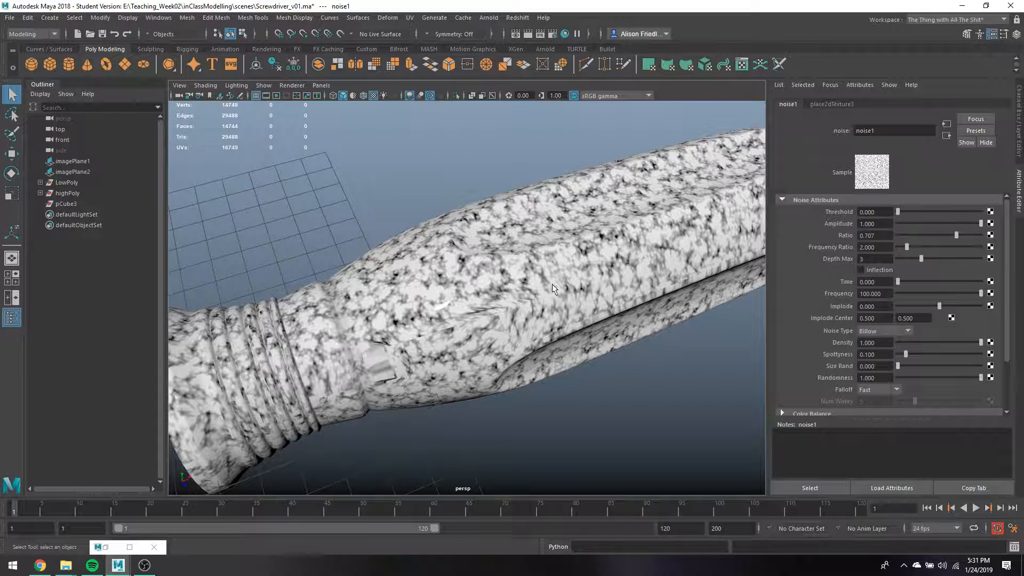
mouse_move(679, 397)
right_mouse_down()
mouse_move(628, 375)
mouse_move(678, 394)
right_mouse_up()
left_click_drag(676, 392, 624, 344, "alt")
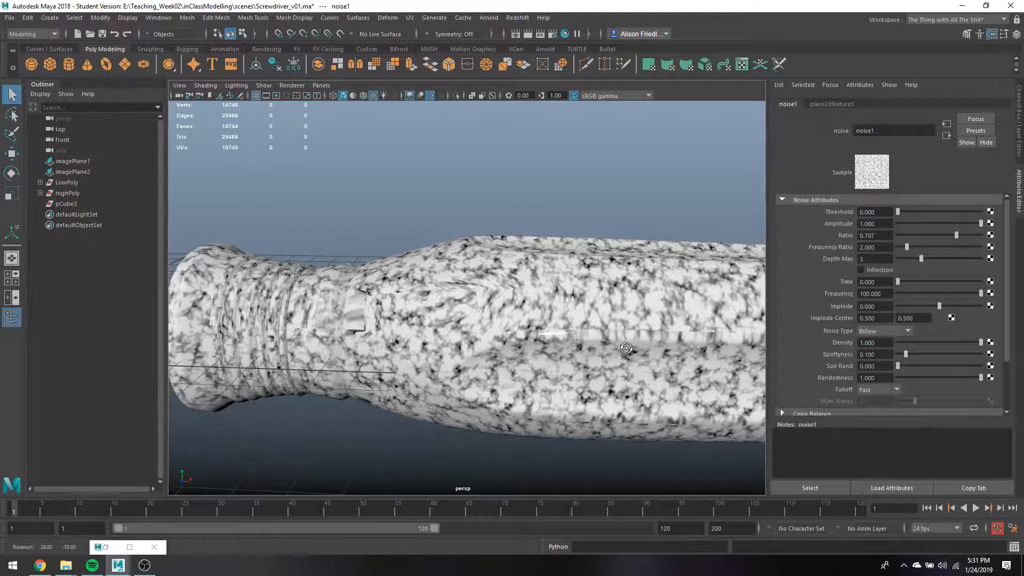
middle_click_drag(632, 345, 547, 318, "alt")
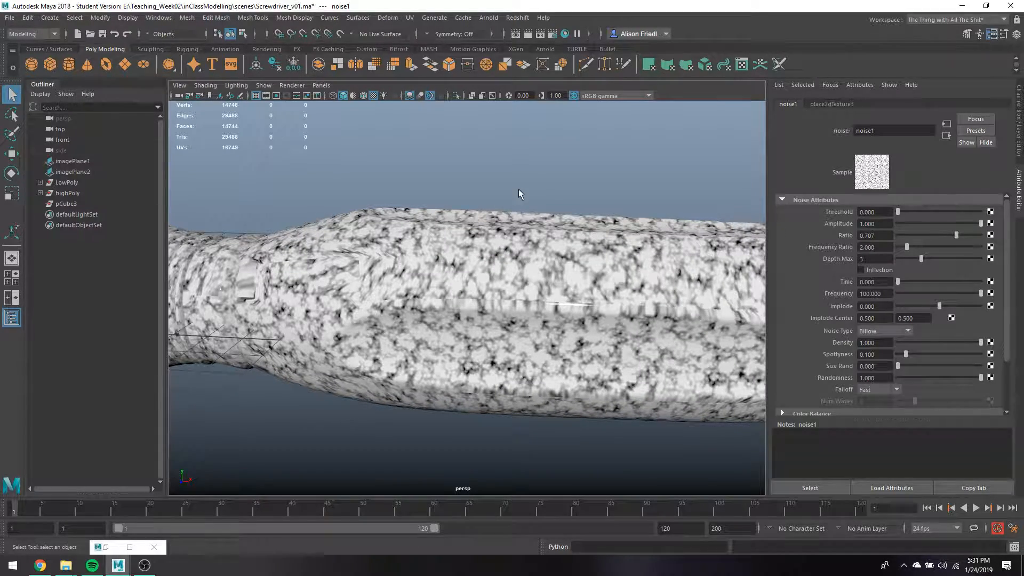
left_click_drag(522, 195, 570, 219, "alt")
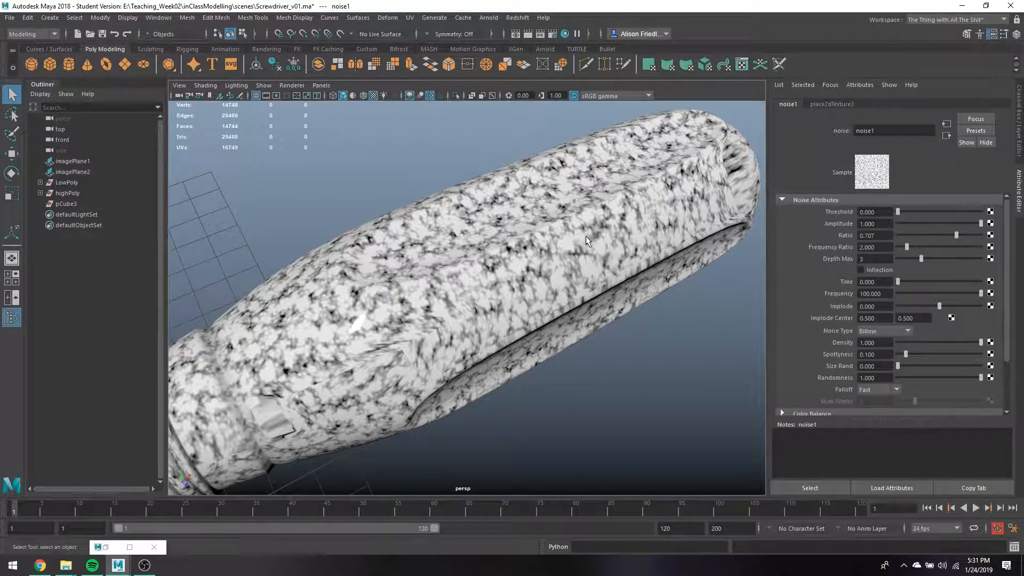
scroll(899, 344, "down", 3)
left_click(847, 349)
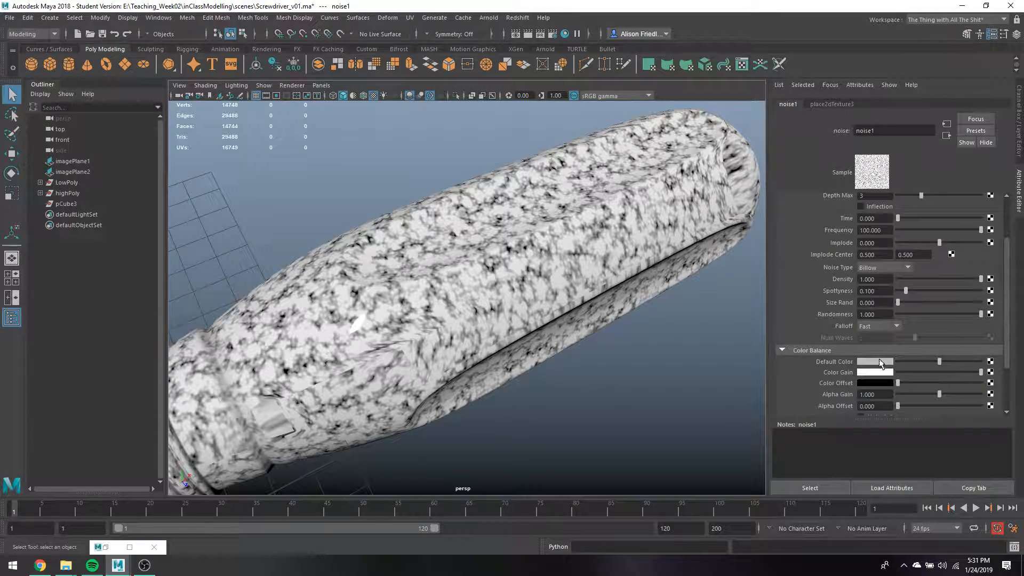
Break the noise connection on the handle material's Base Color and map a Cloth texture to it instead.
left_click(564, 202)
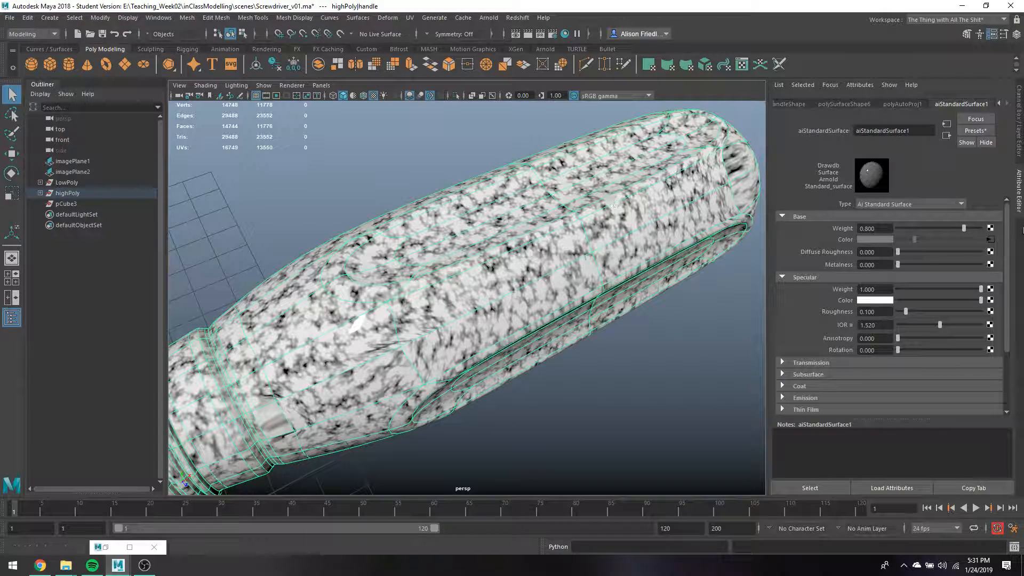
right_click(991, 242)
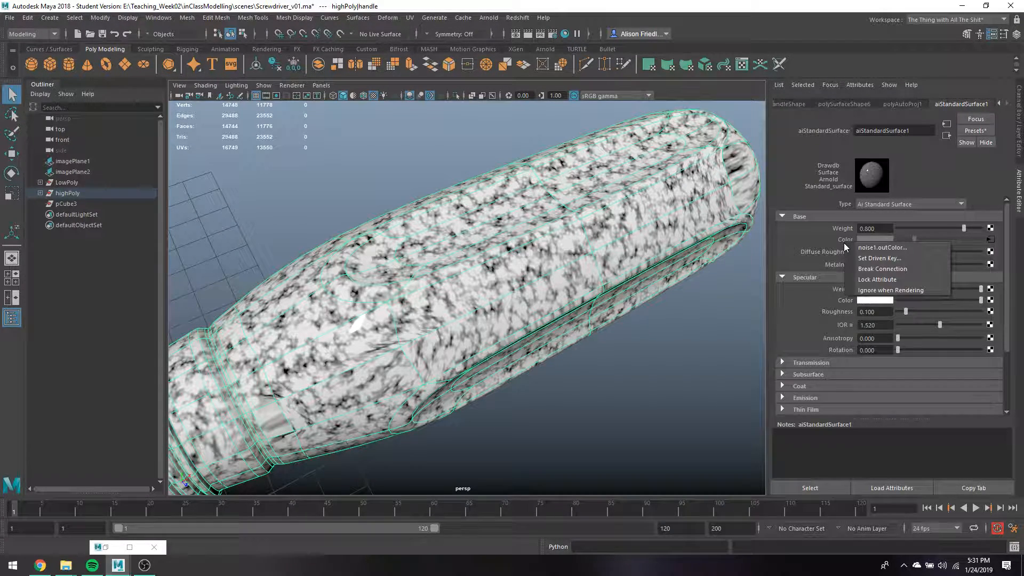
left_click(892, 269)
left_click(990, 251)
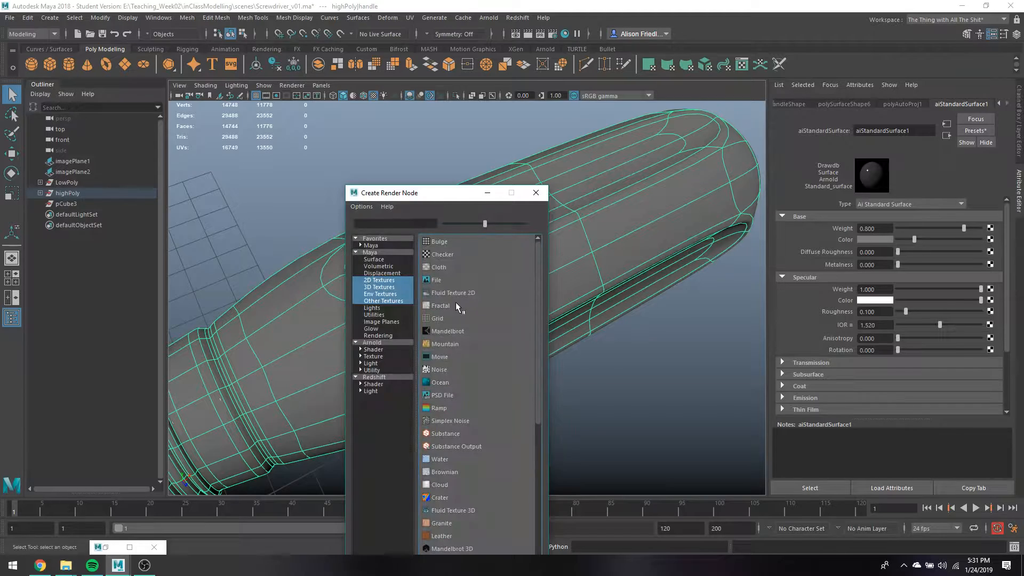
left_click_drag(427, 189, 358, 84)
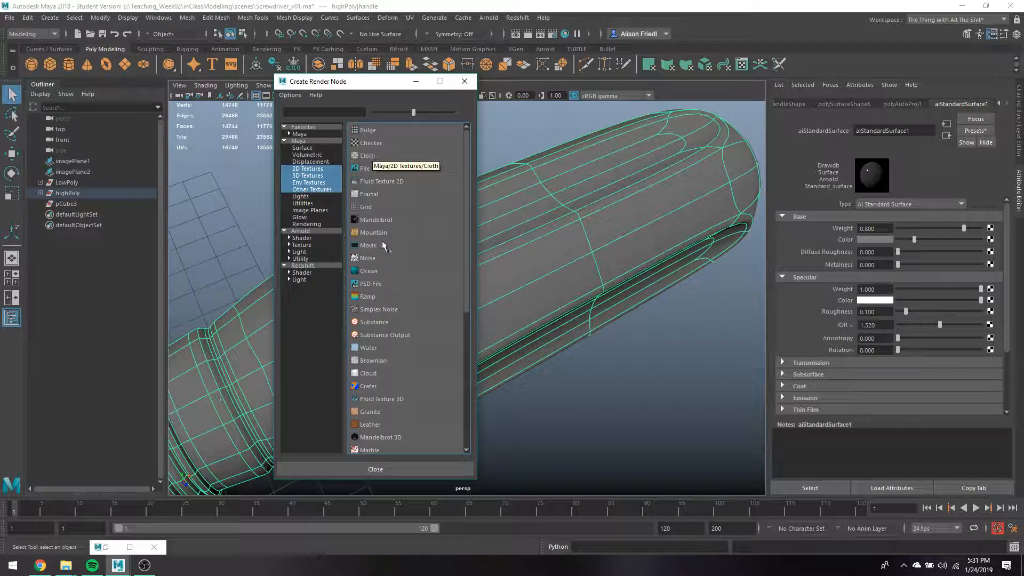
left_click(367, 157)
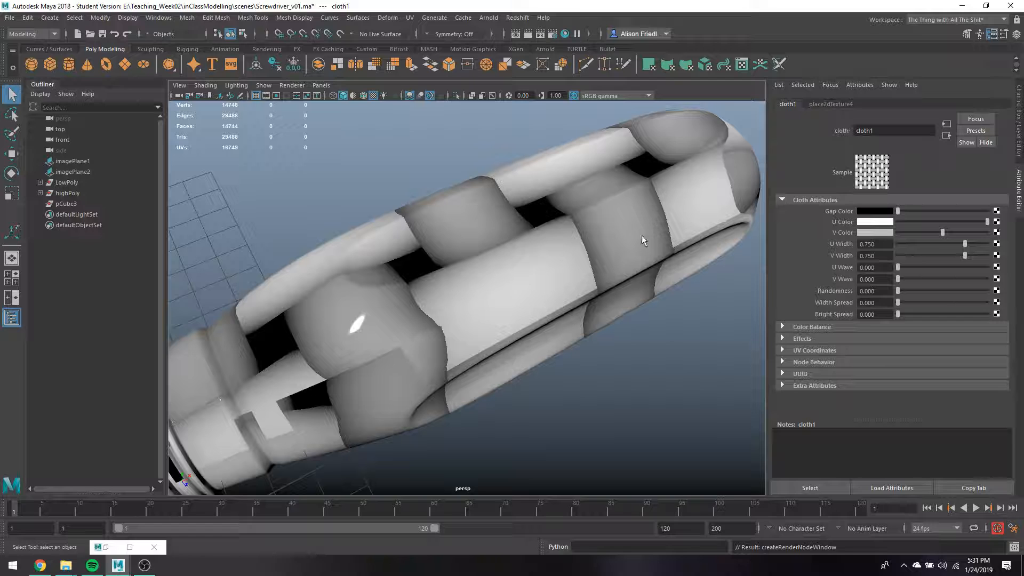
Set the cloth texture's Repeat UV to 16 in both directions.
scroll(537, 272, "down", 5)
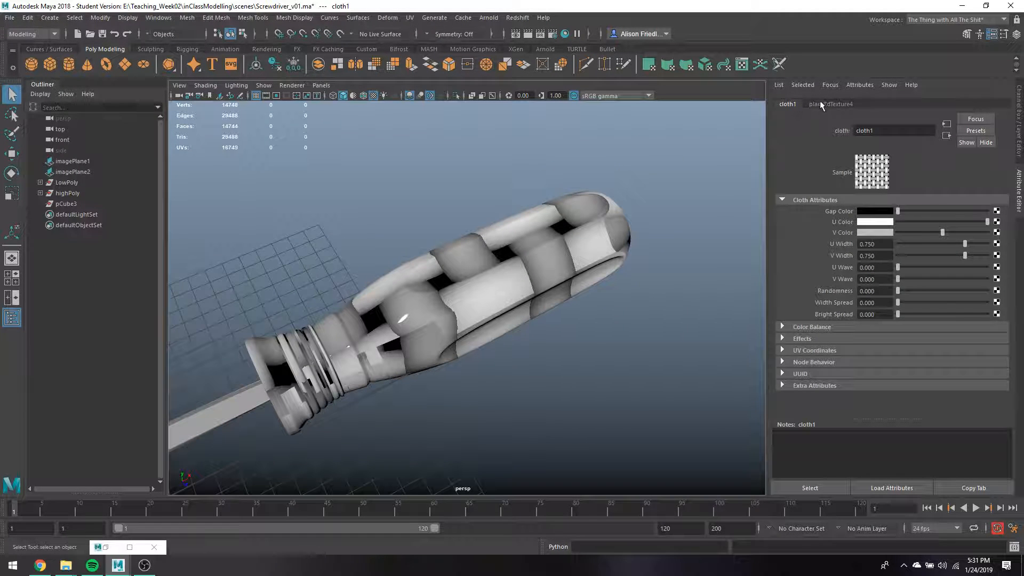
left_click(824, 104)
left_click(874, 293)
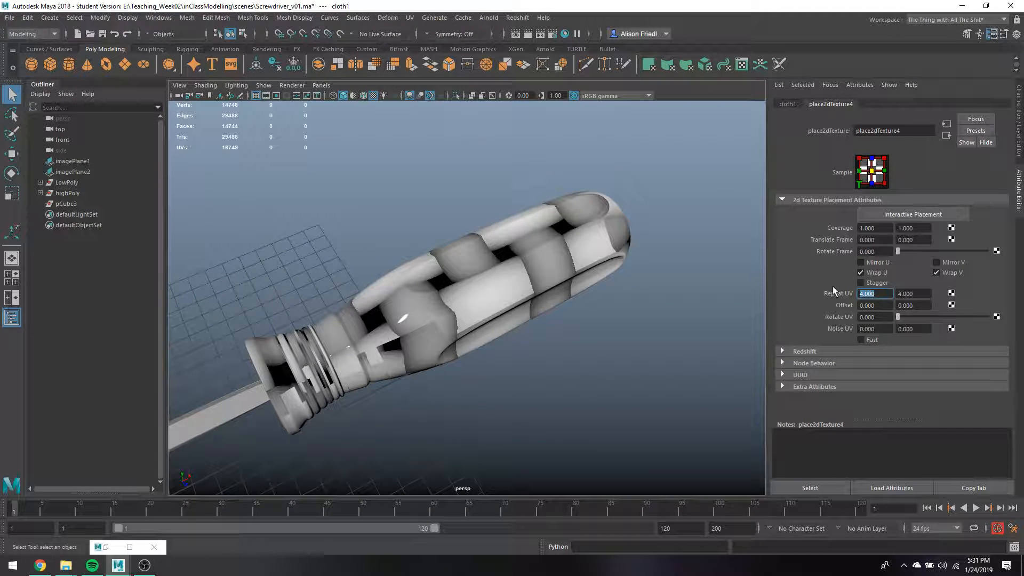
type("16")
key("Tab")
type("16")
key("Tab")
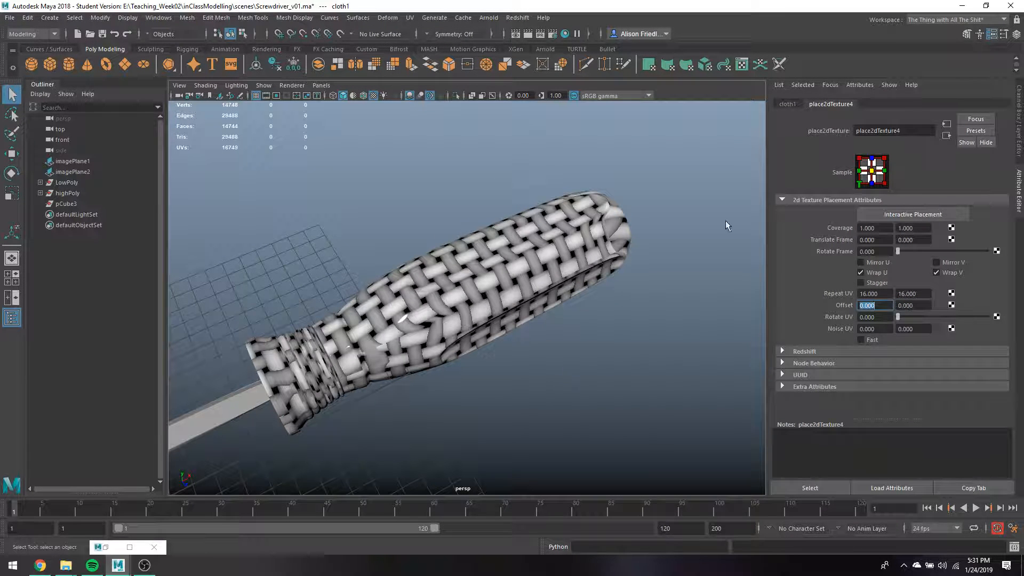
Reopen the cloth texture from the handle material's Base Color and set its U Color to cyan.
left_click(789, 104)
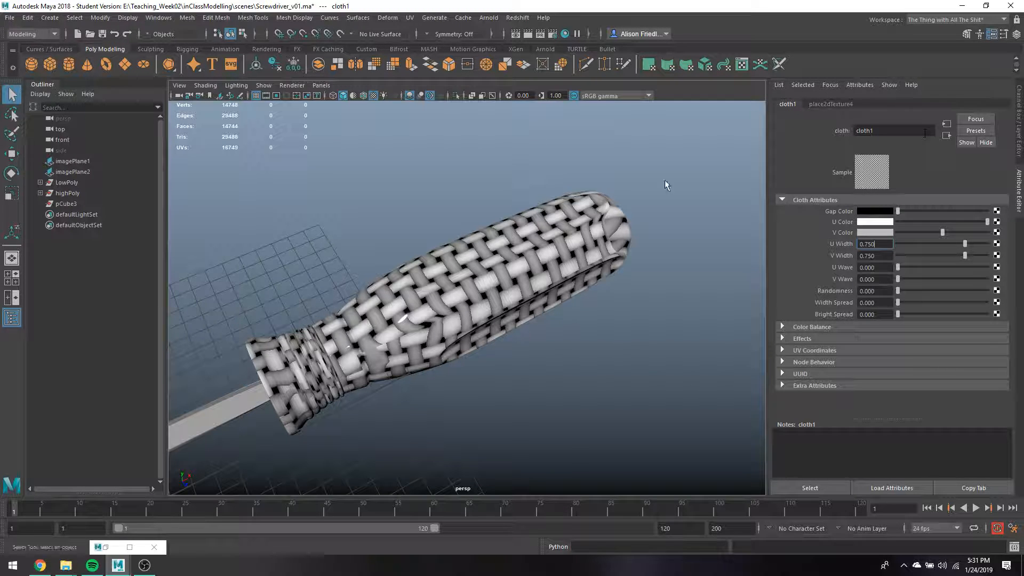
left_click(596, 214)
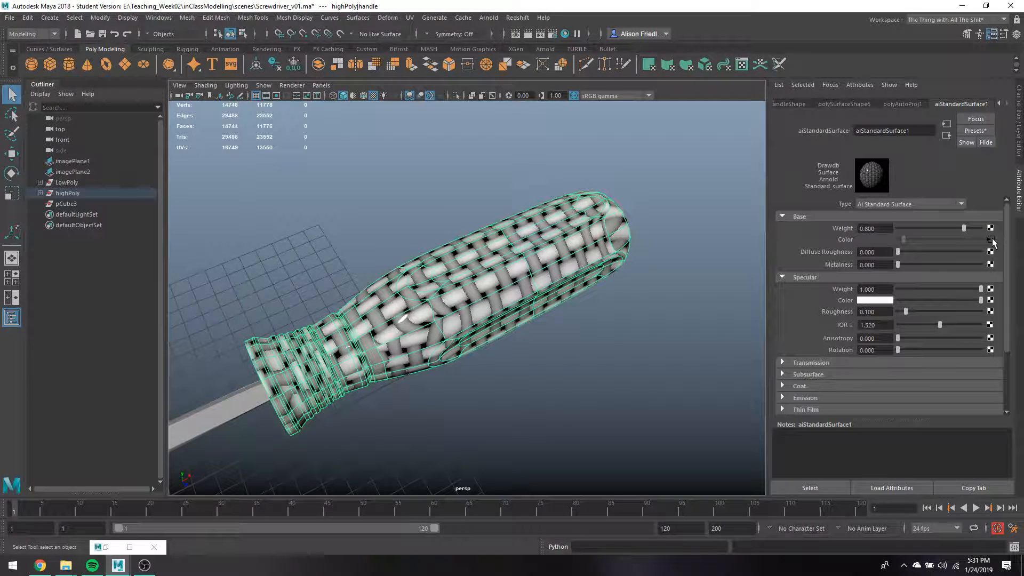
left_click(992, 240)
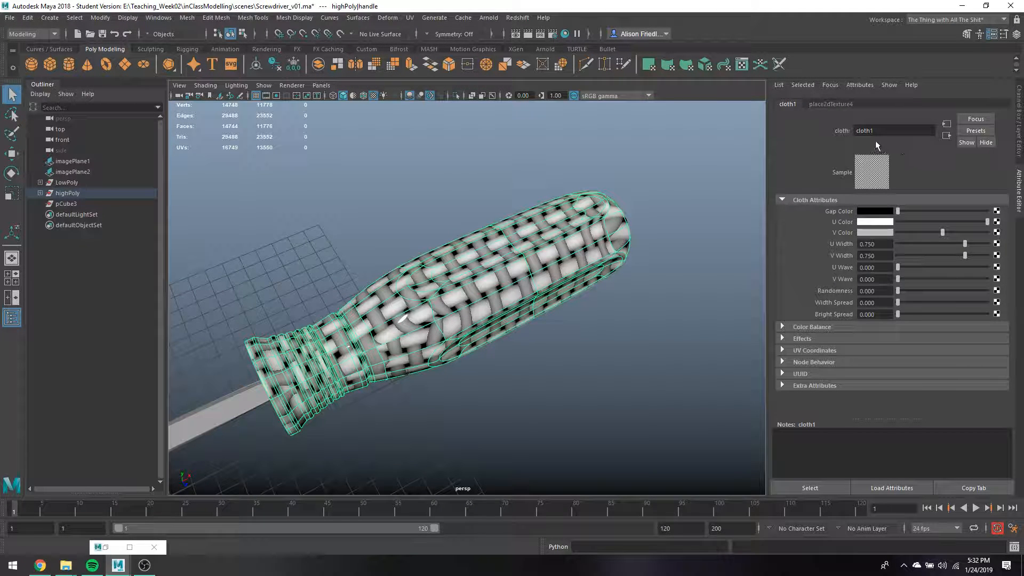
left_click(868, 221)
left_click(861, 192)
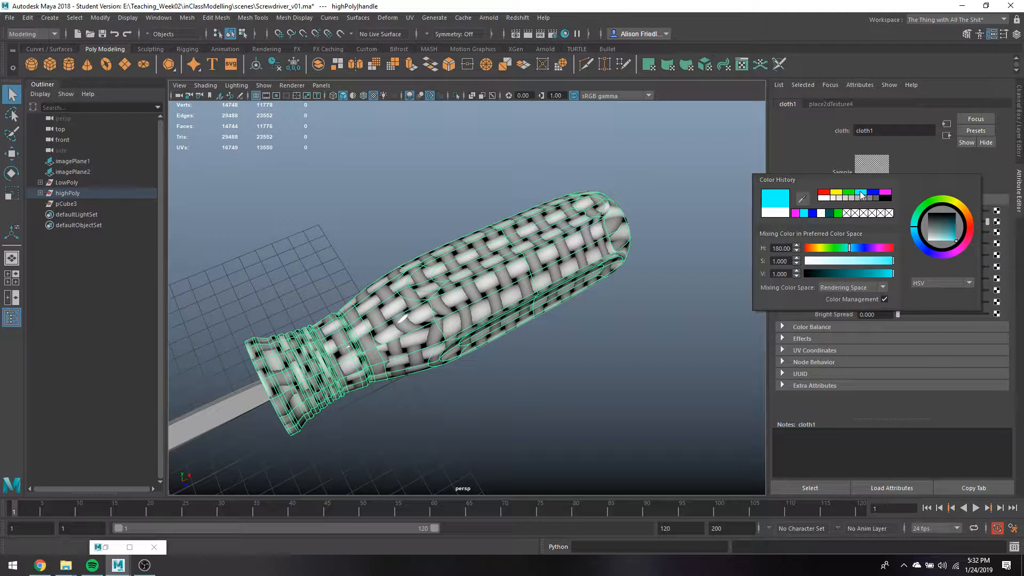
Set the cloth texture's Repeat UV to 100 in both directions.
left_click(836, 105)
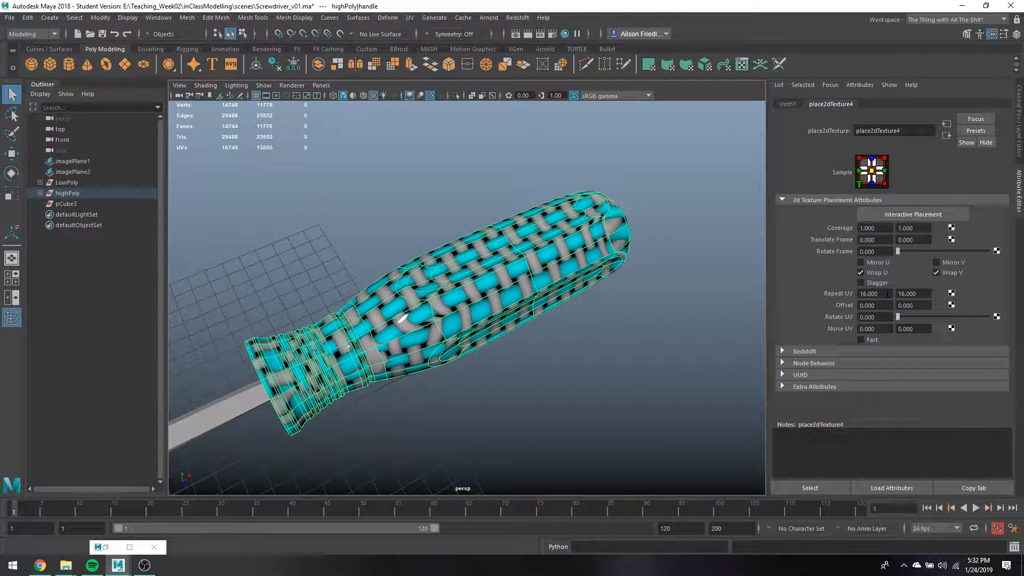
left_click_drag(888, 294, 838, 293)
type("100")
key("Tab")
type("100")
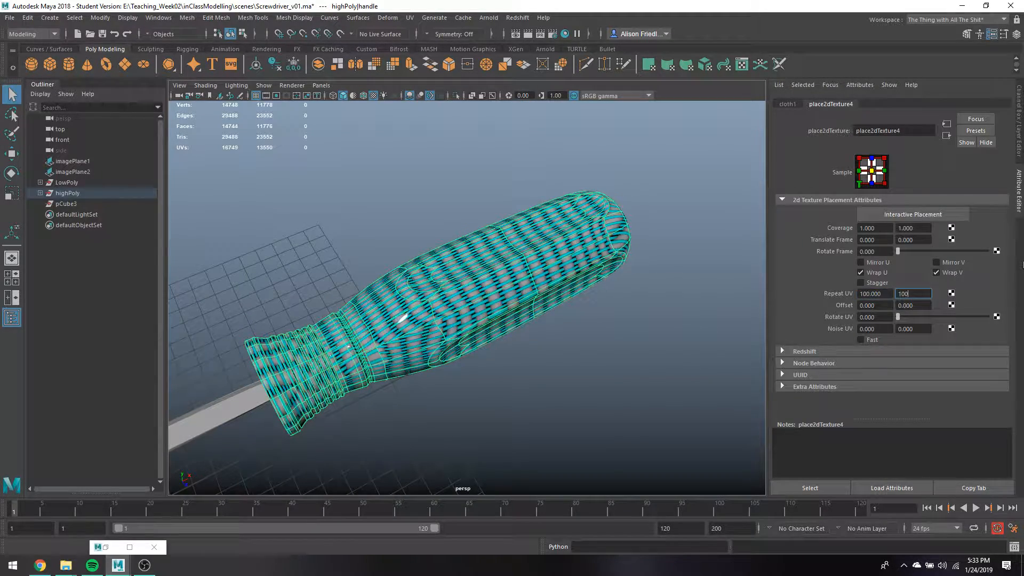
key("Return")
Deselect the handle and inspect the fine cloth weave on it from close up and from farther away.
scroll(648, 227, "up", 5)
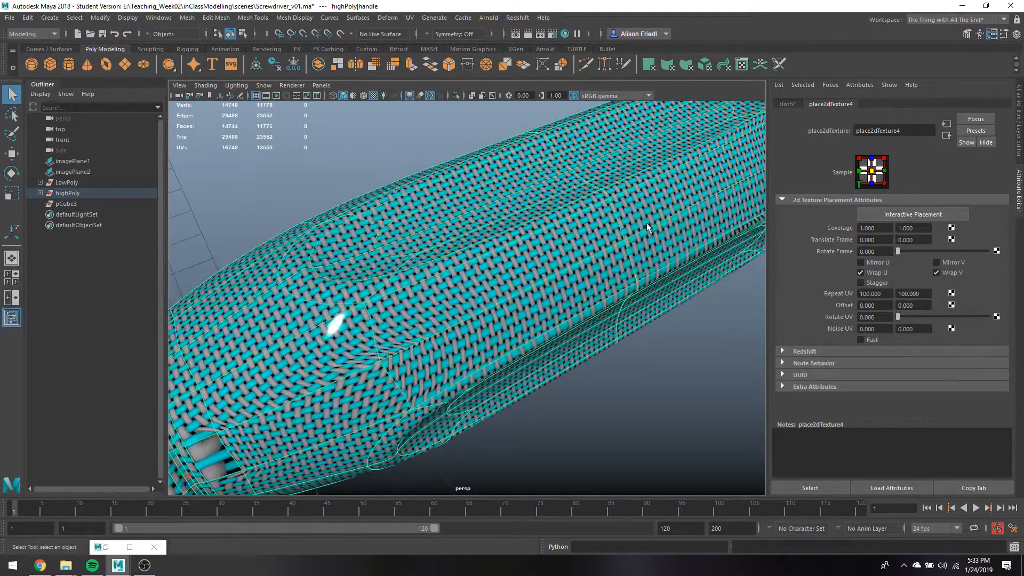
left_click(402, 128)
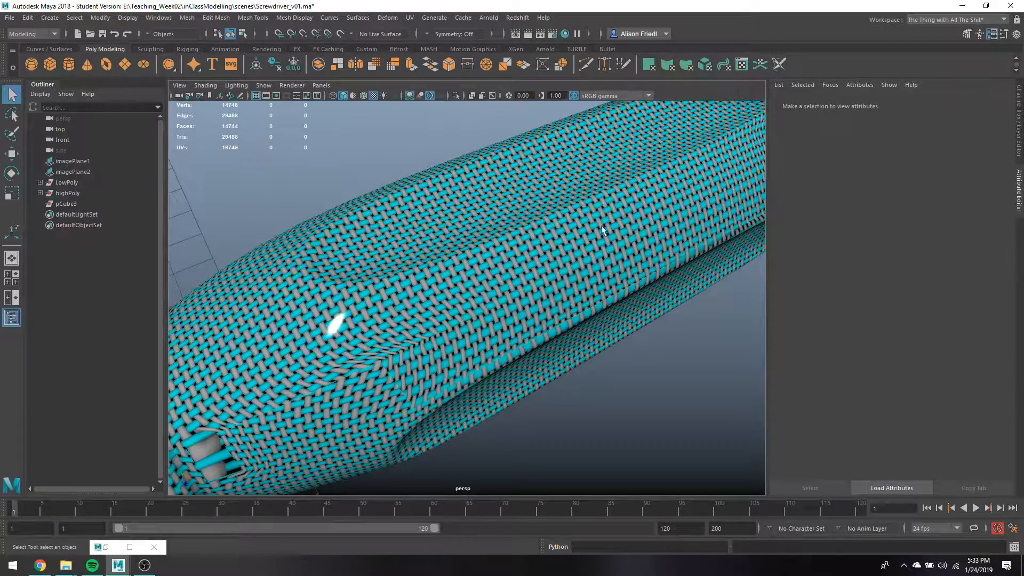
left_click(639, 243)
left_click(700, 340)
scroll(700, 347, "down", 8)
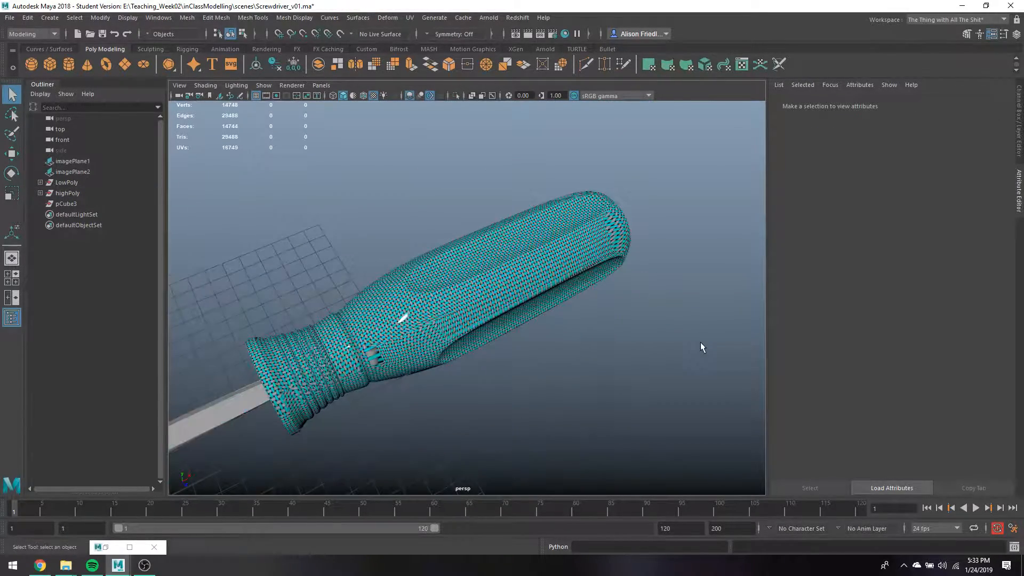
scroll(700, 347, "up", 8)
scroll(701, 343, "down", 3)
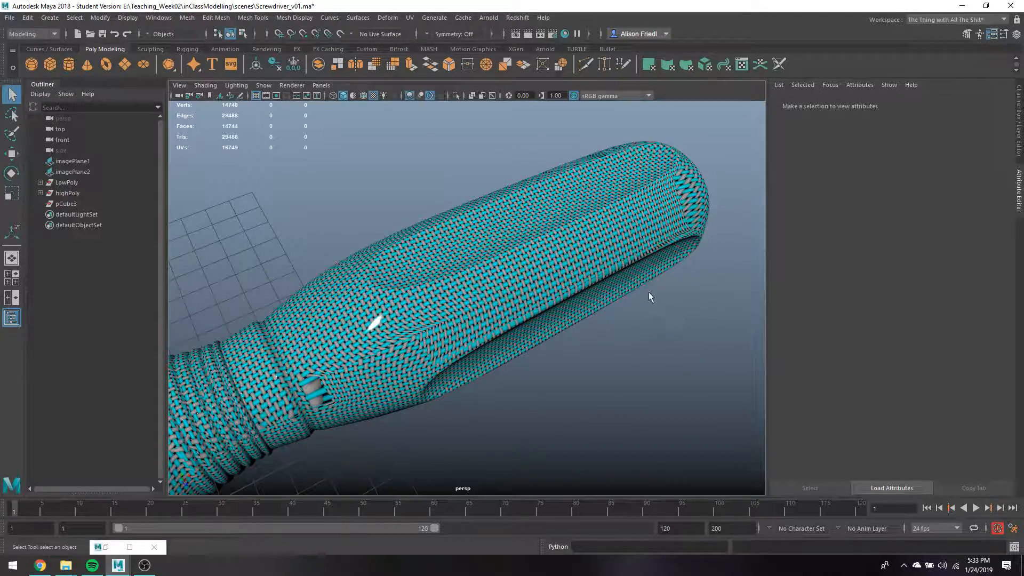
Break the cloth texture's connection to the handle material's Base Color and connect a File texture to it instead.
left_click_drag(649, 293, 612, 279, "alt")
scroll(546, 273, "down", 5)
left_click(542, 281)
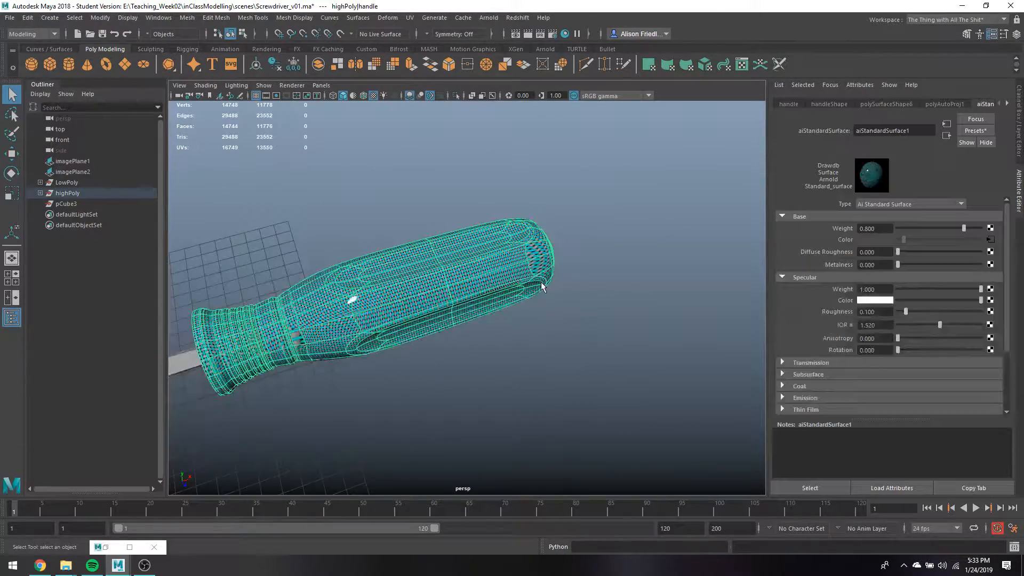
left_click(622, 222)
middle_click_drag(502, 238, 535, 227, "alt")
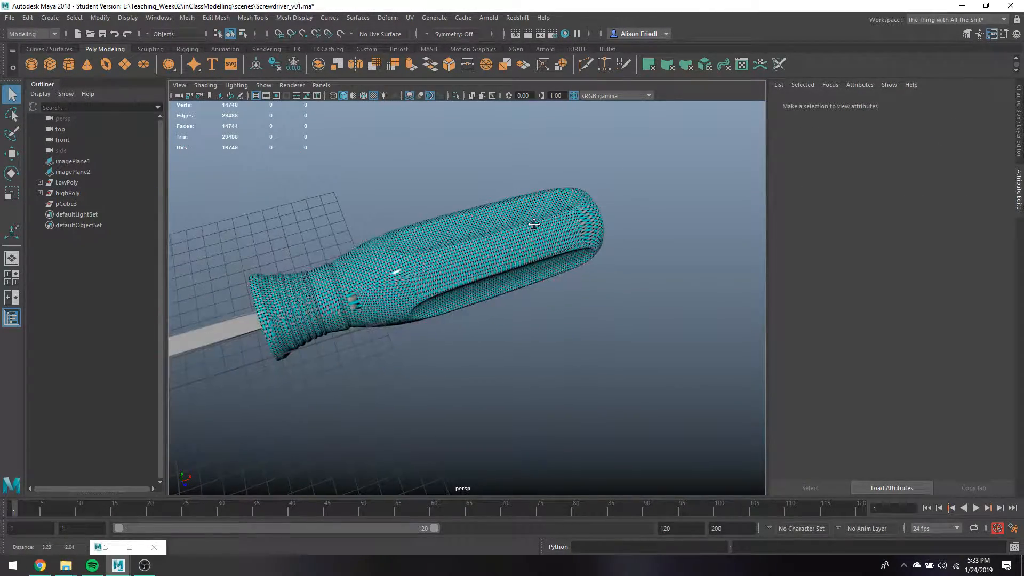
left_click(535, 228)
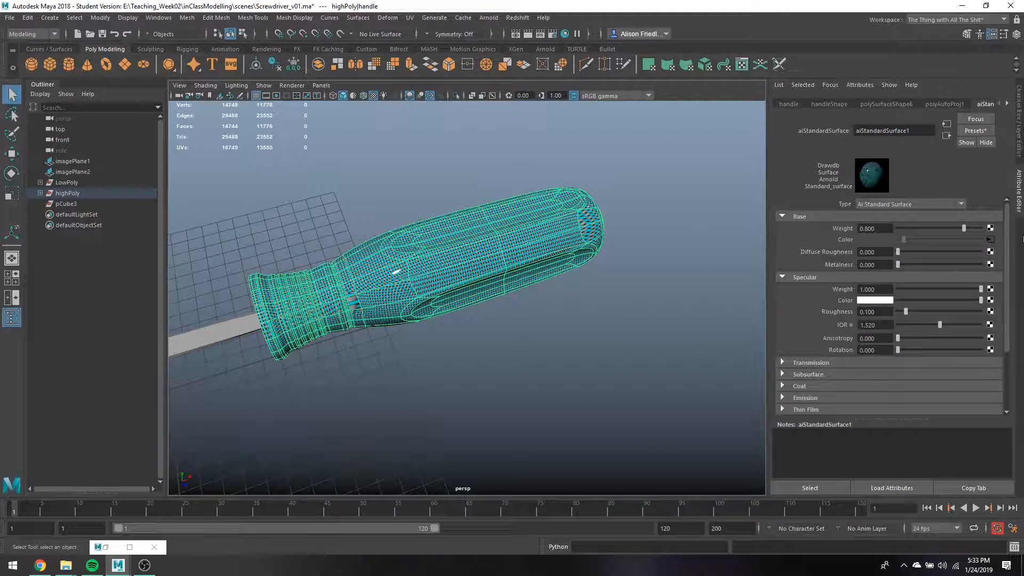
right_click(844, 241)
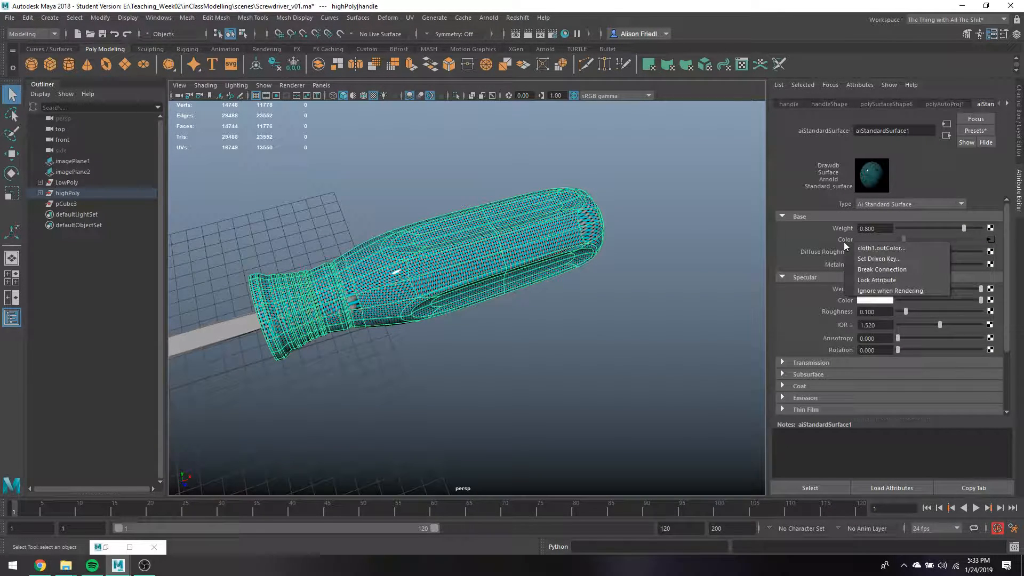
left_click(860, 265)
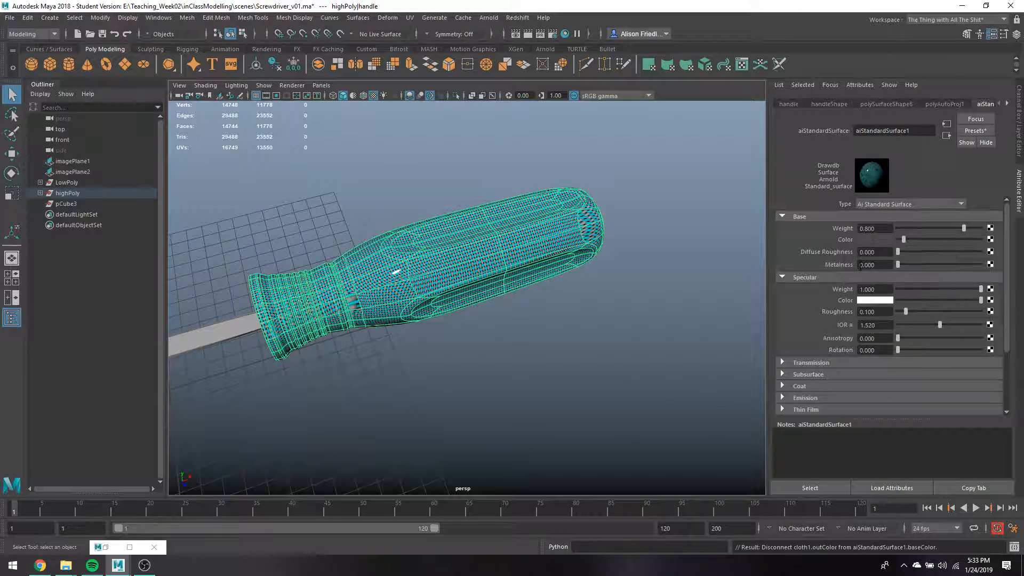
left_click(990, 240)
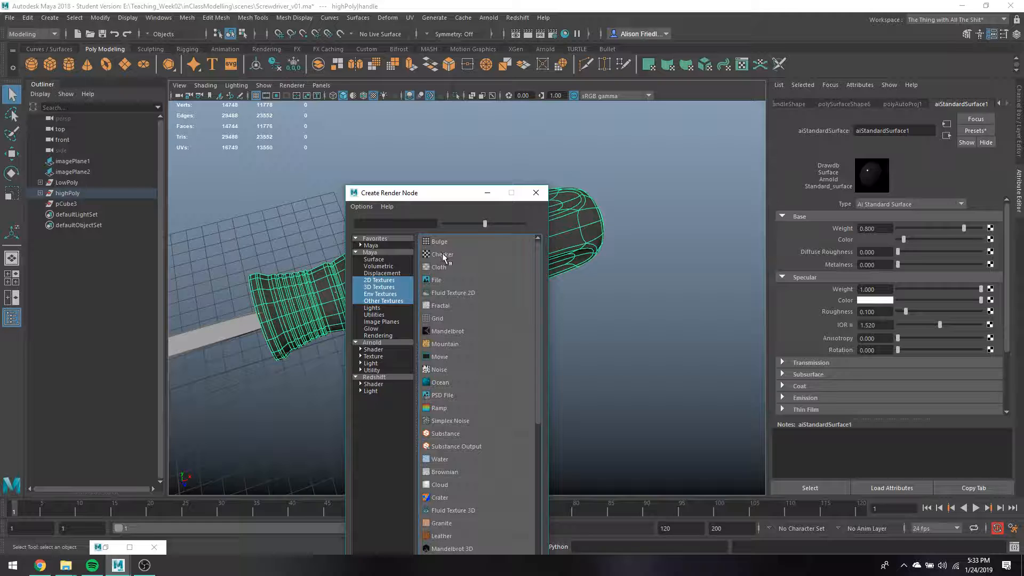
left_click(435, 281)
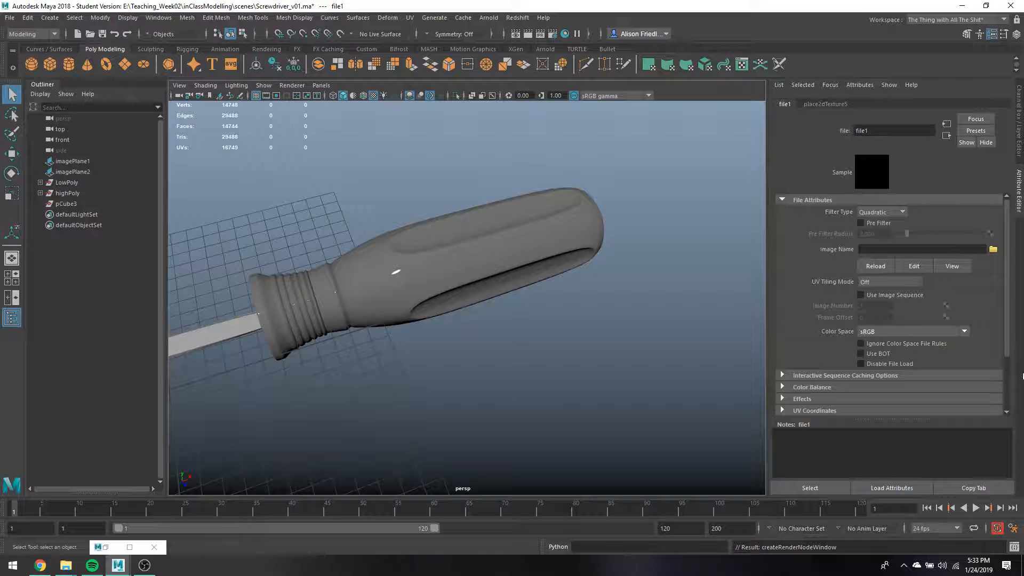
Load IMG_3580.tx from the sourceimages folder into the file texture and check how it wraps on the handle.
left_click(994, 250)
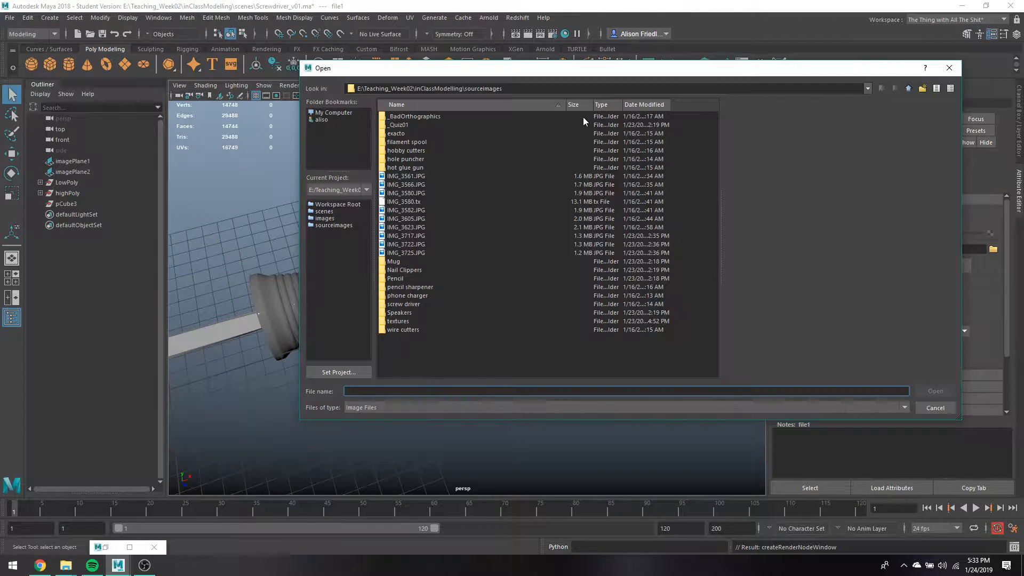
left_click(408, 203)
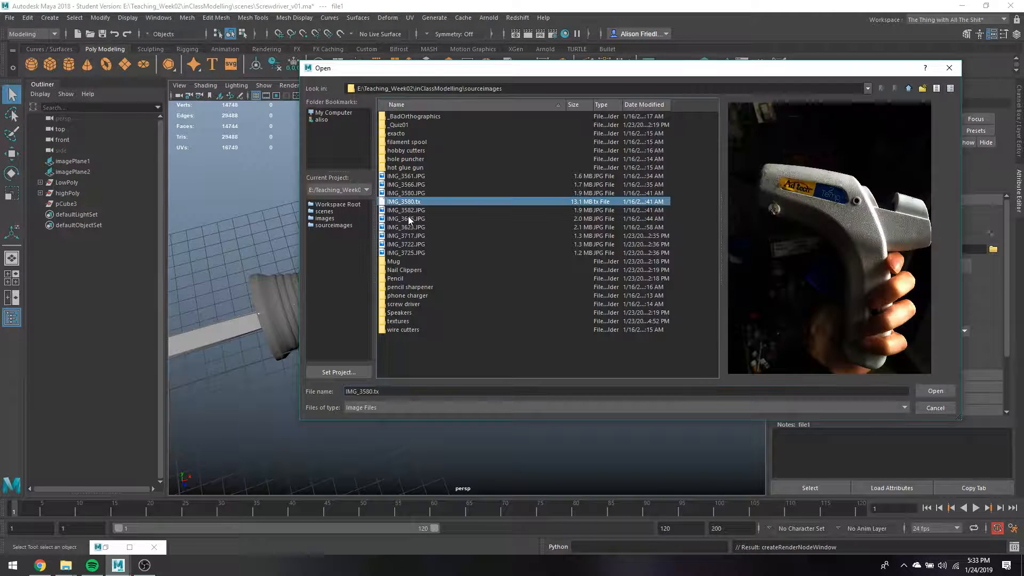
left_click(935, 395)
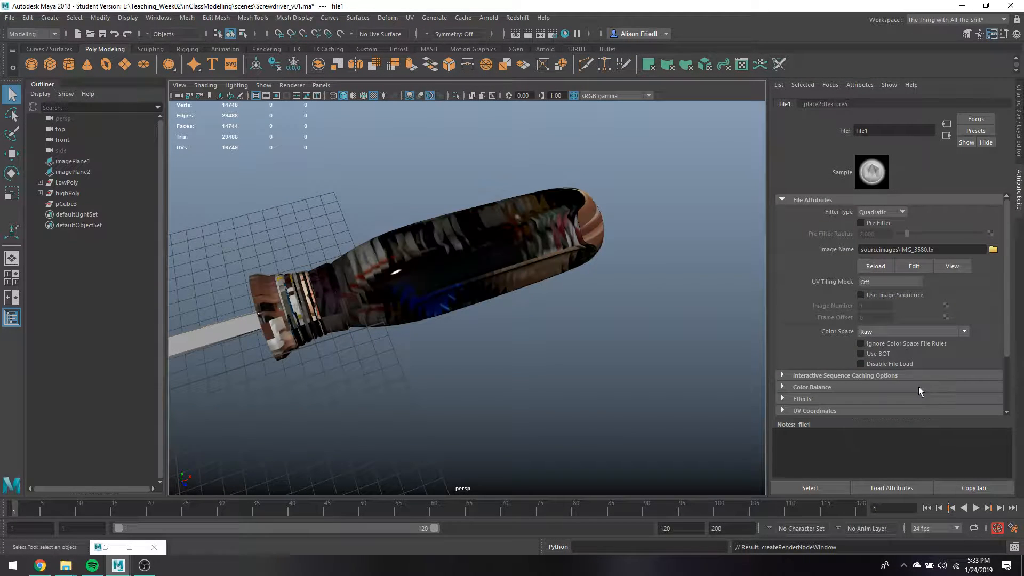
scroll(498, 245, "up", 5)
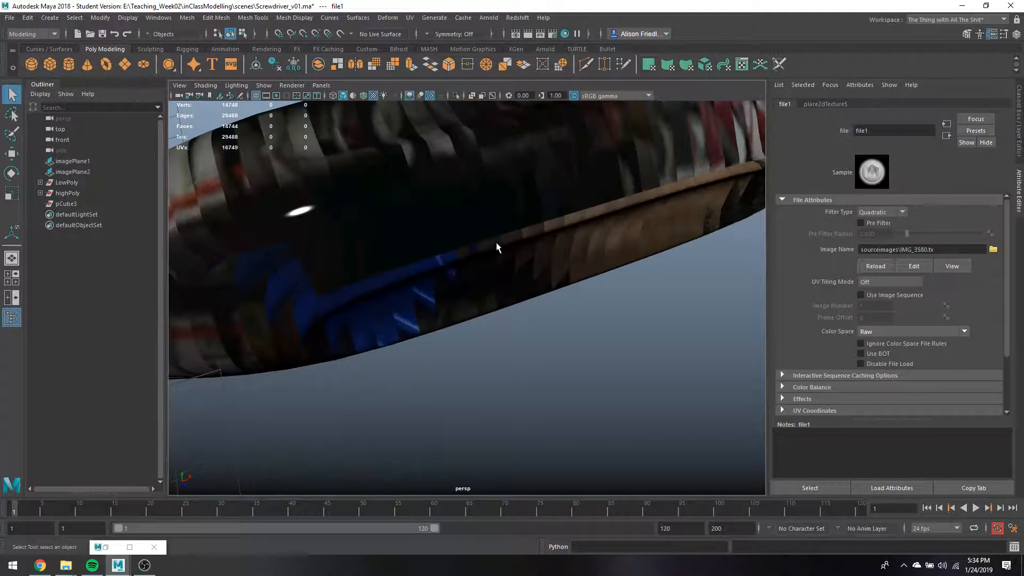
scroll(483, 218, "down", 5)
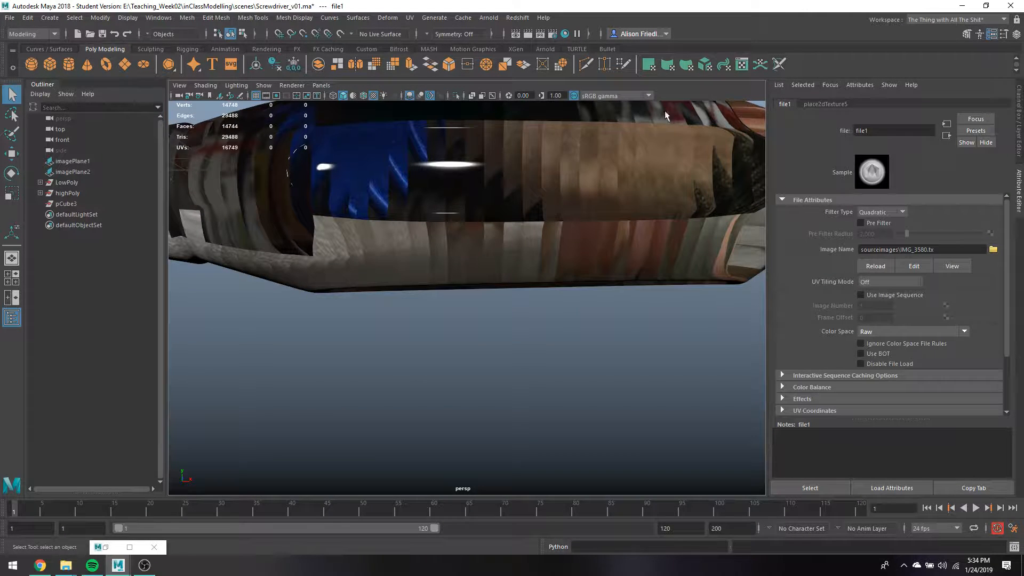
scroll(598, 184, "down", 3)
left_click_drag(602, 209, 611, 245, "alt")
scroll(610, 245, "up", 4)
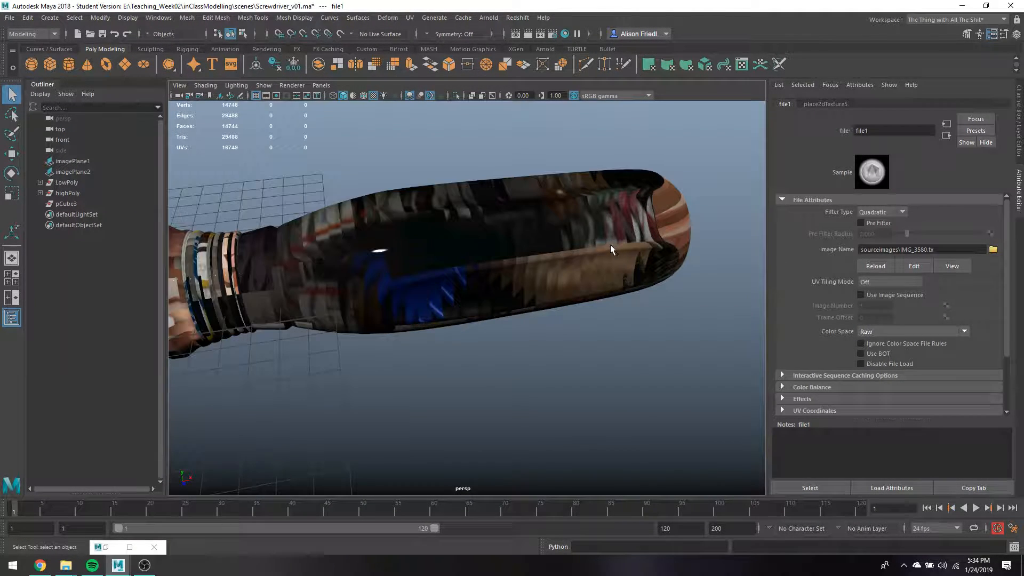
Replace the file texture's image with IMG_3561.JPG from the project's sourceimages folder.
left_click(992, 248)
left_click(529, 228)
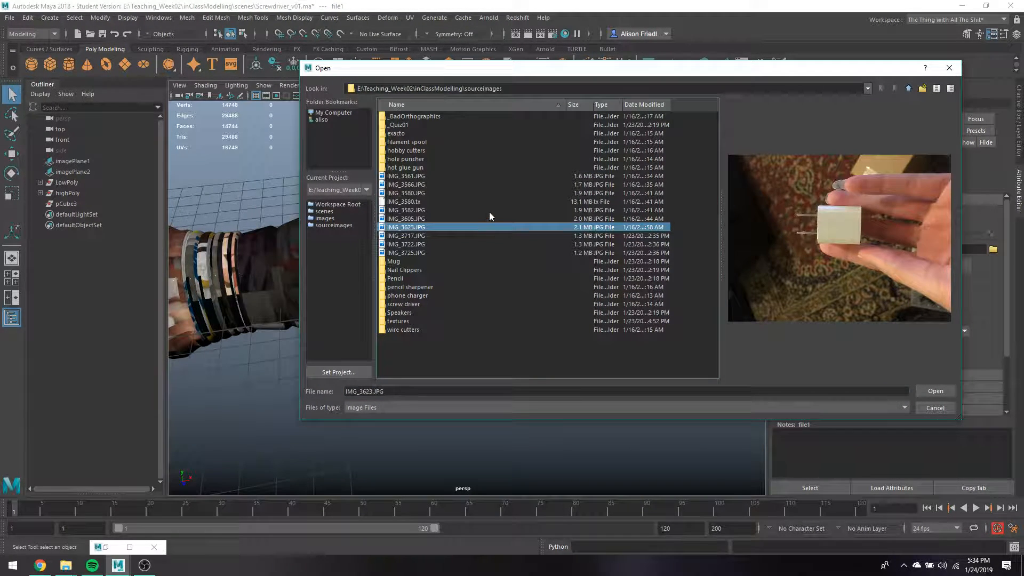
left_click(337, 118)
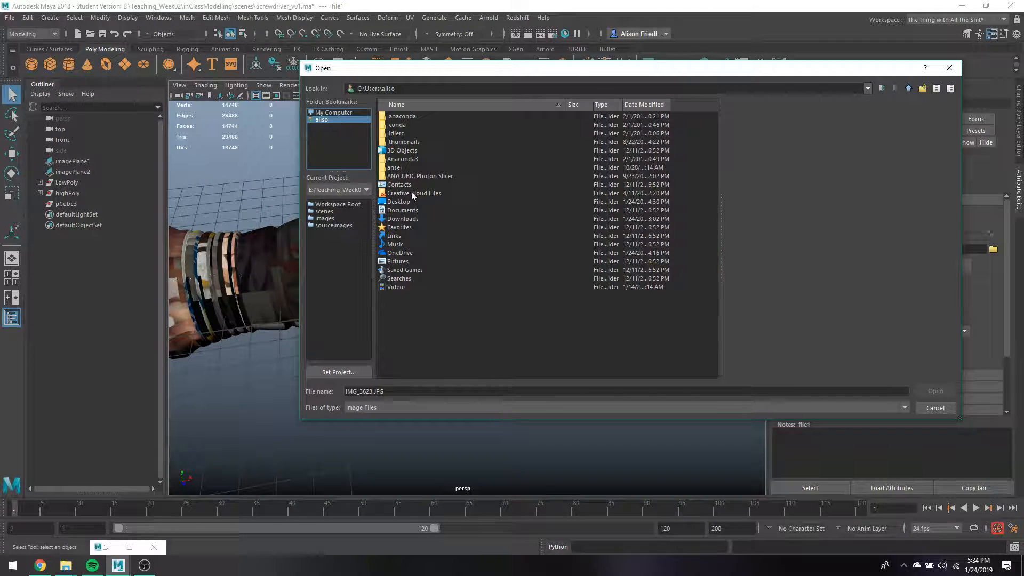
double_click(398, 201)
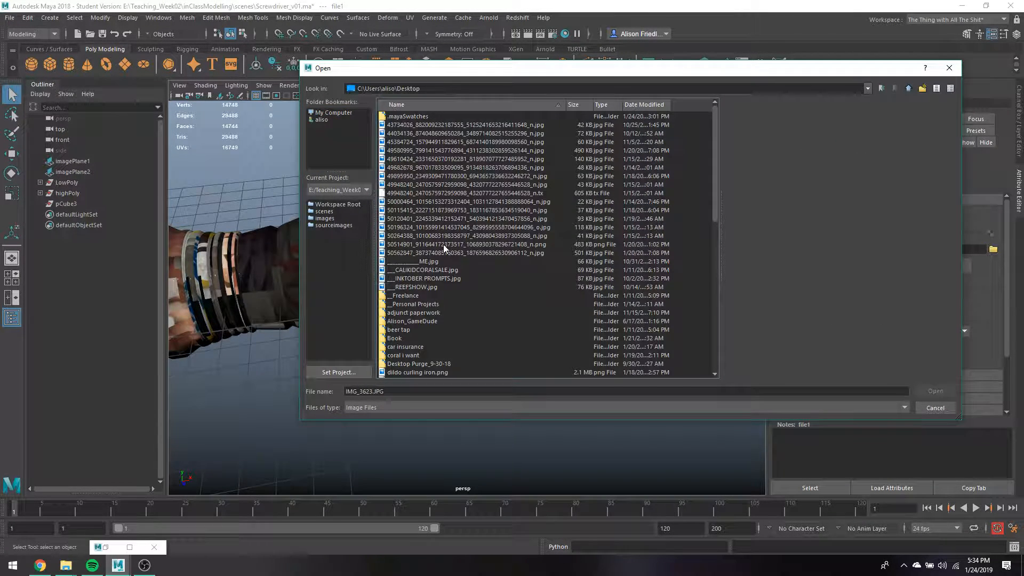
scroll(443, 244, "down", 1)
scroll(430, 331, "down", 5)
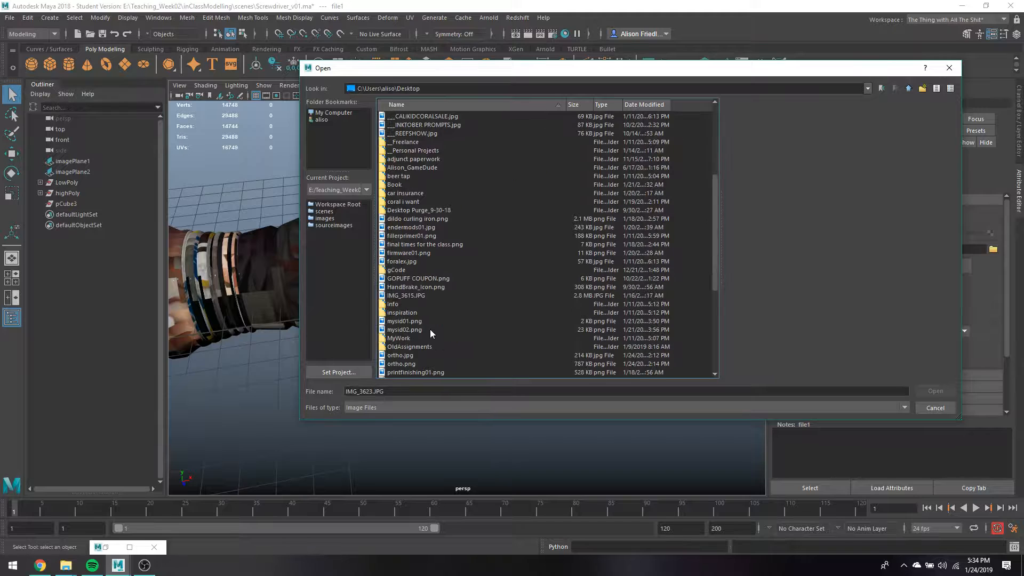
double_click(409, 338)
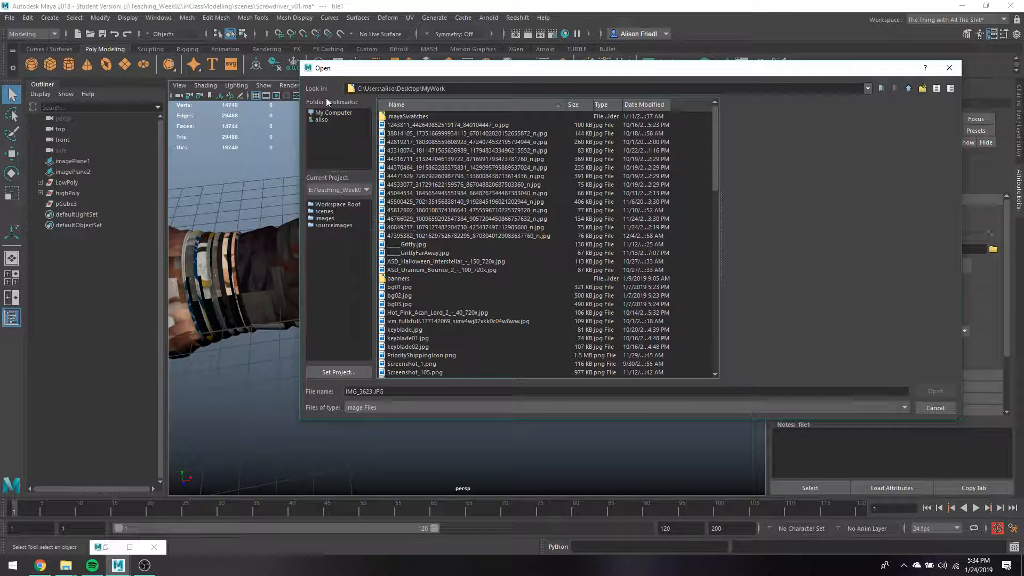
left_click(334, 223)
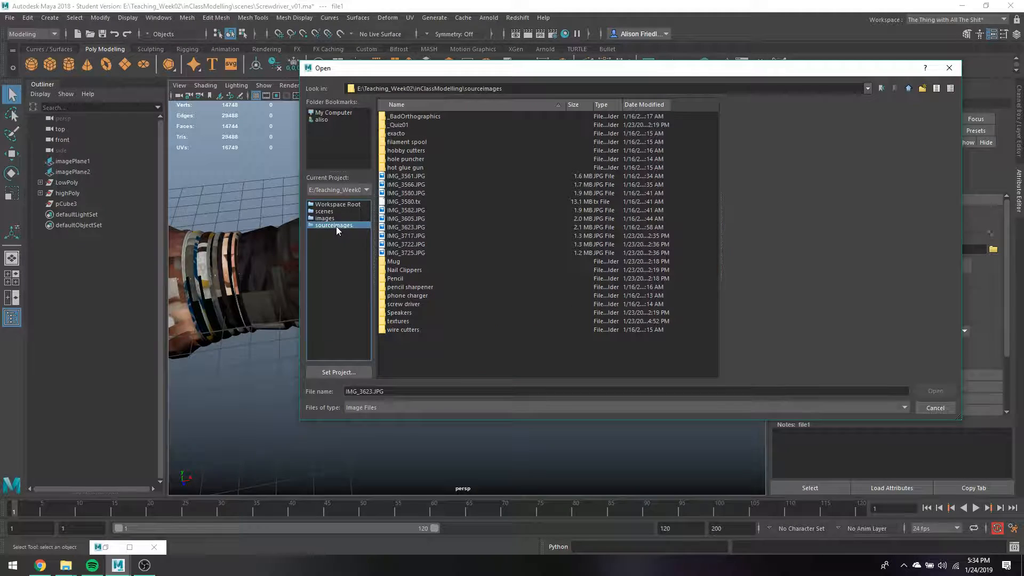
double_click(392, 177)
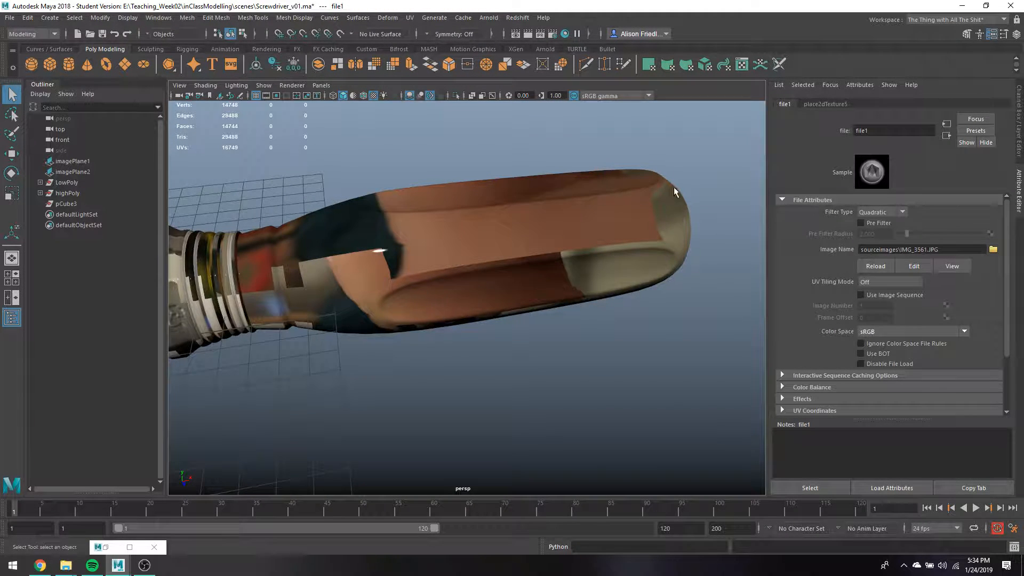
Examine from several sides and distances how the loaded photo is split and placed across the handle's surface.
left_click_drag(674, 186, 369, 193, "alt")
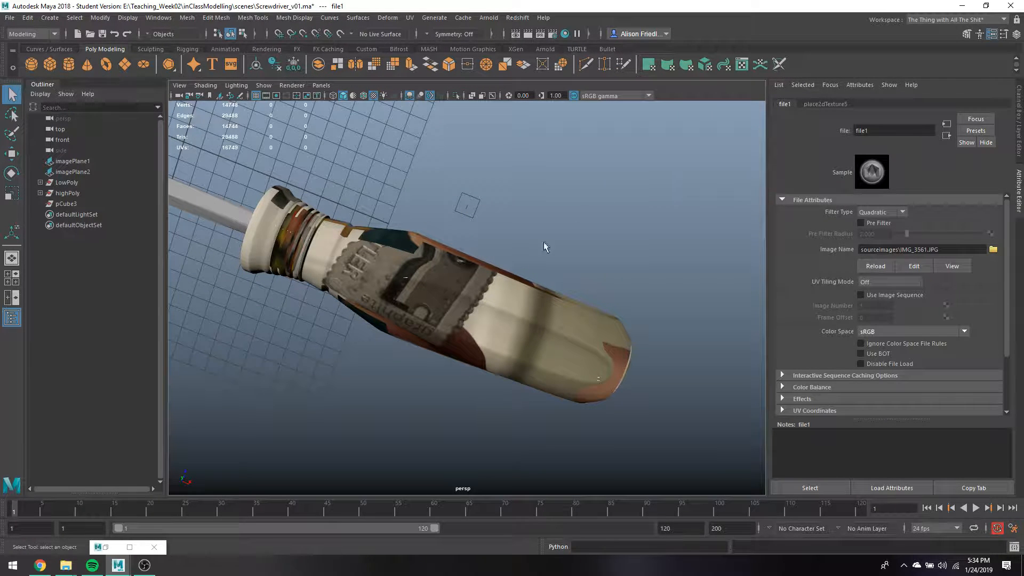
left_click_drag(518, 247, 476, 238, "alt")
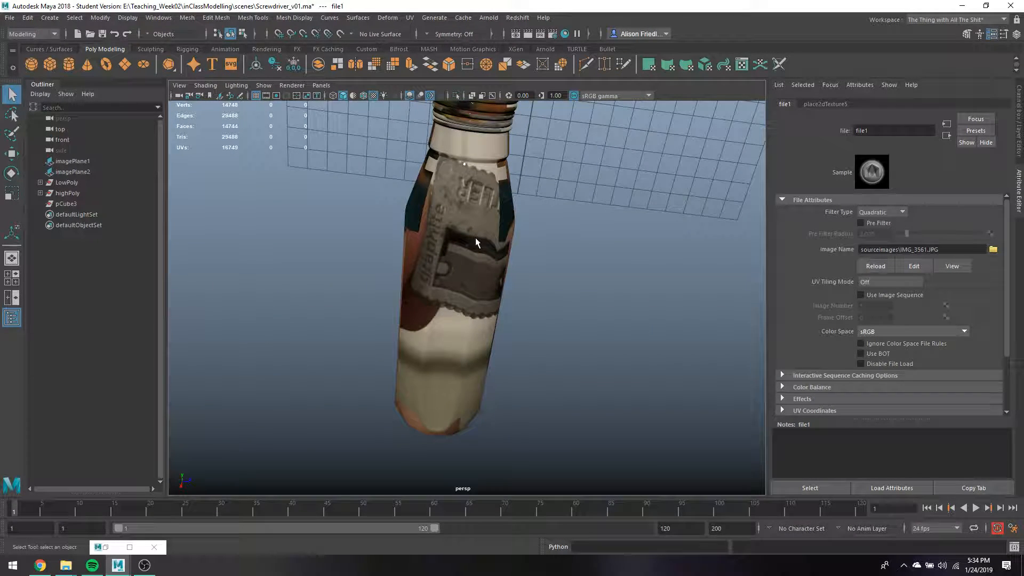
scroll(476, 267, "down", 5)
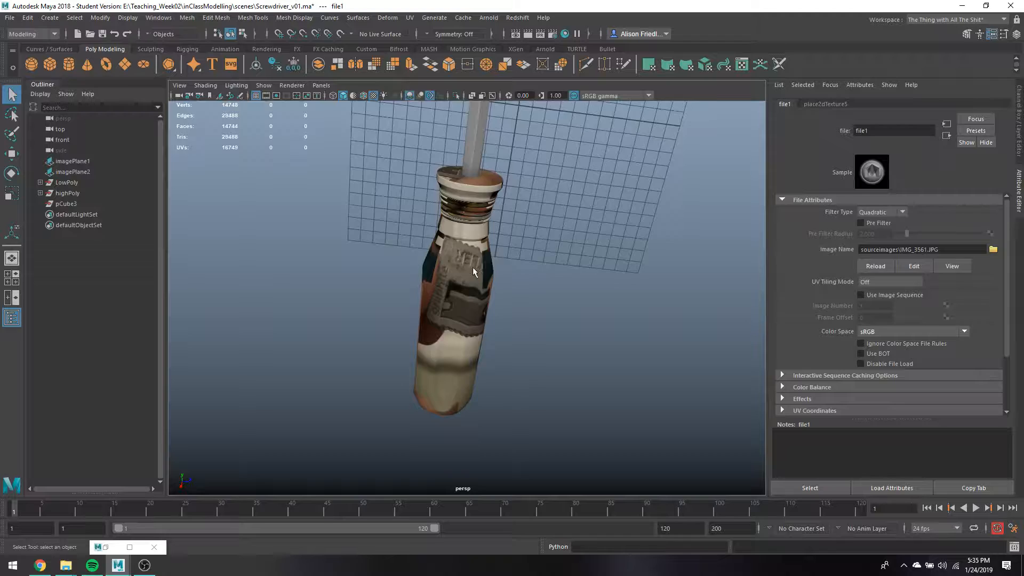
left_click_drag(473, 272, 397, 365, "alt")
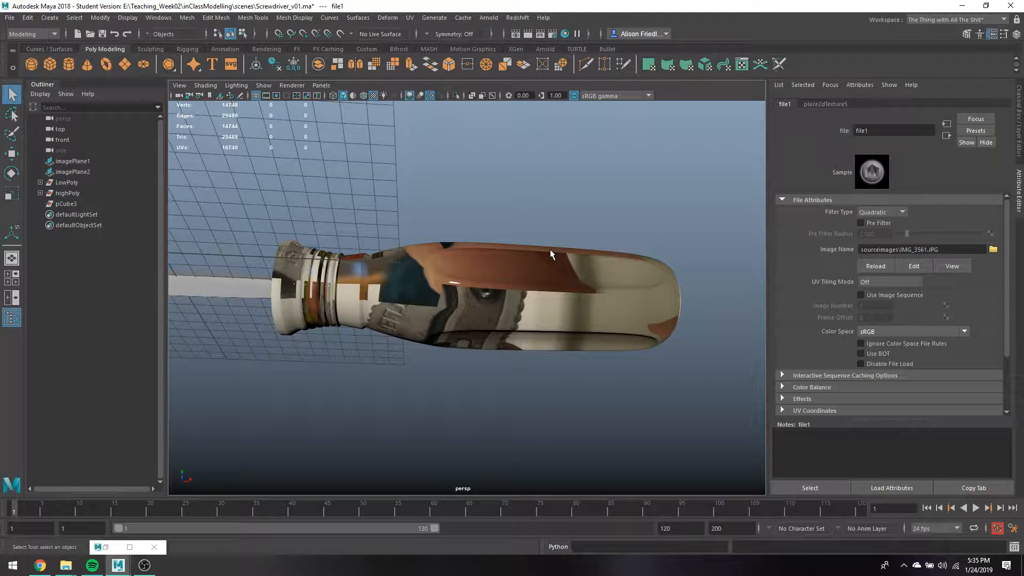
scroll(525, 283, "up", 4)
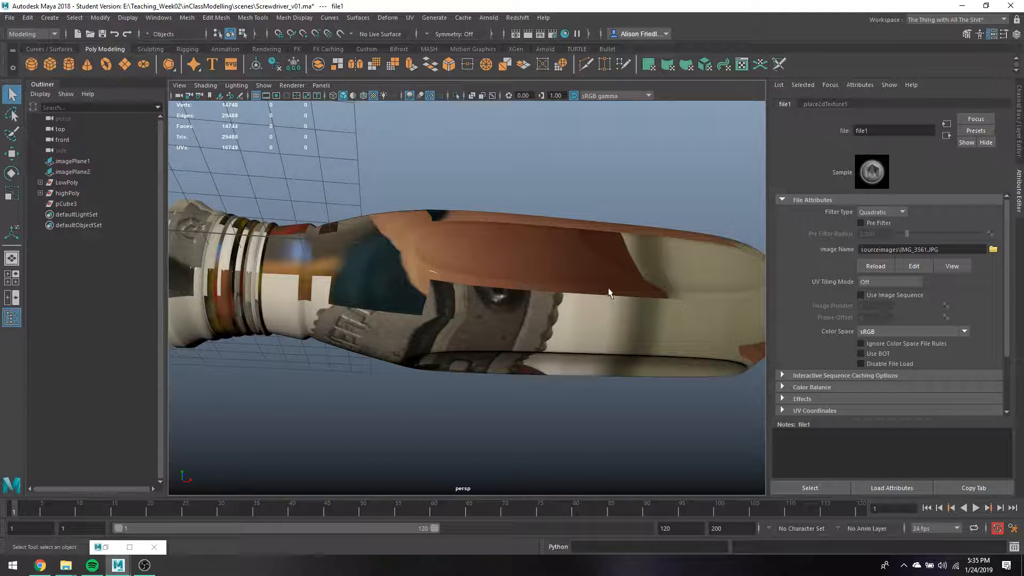
left_click_drag(485, 308, 481, 298, "alt")
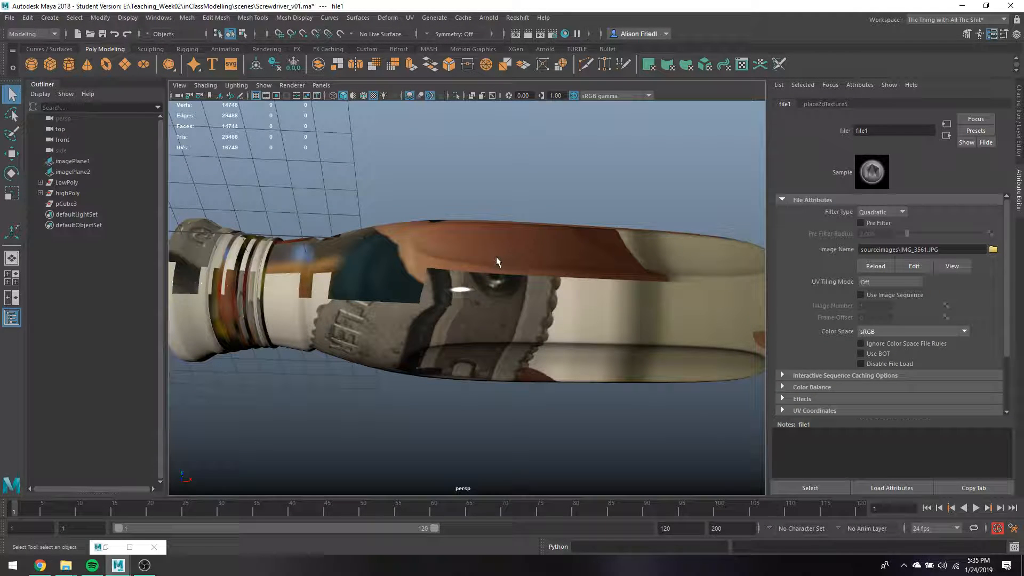
left_click_drag(582, 280, 549, 254, "alt")
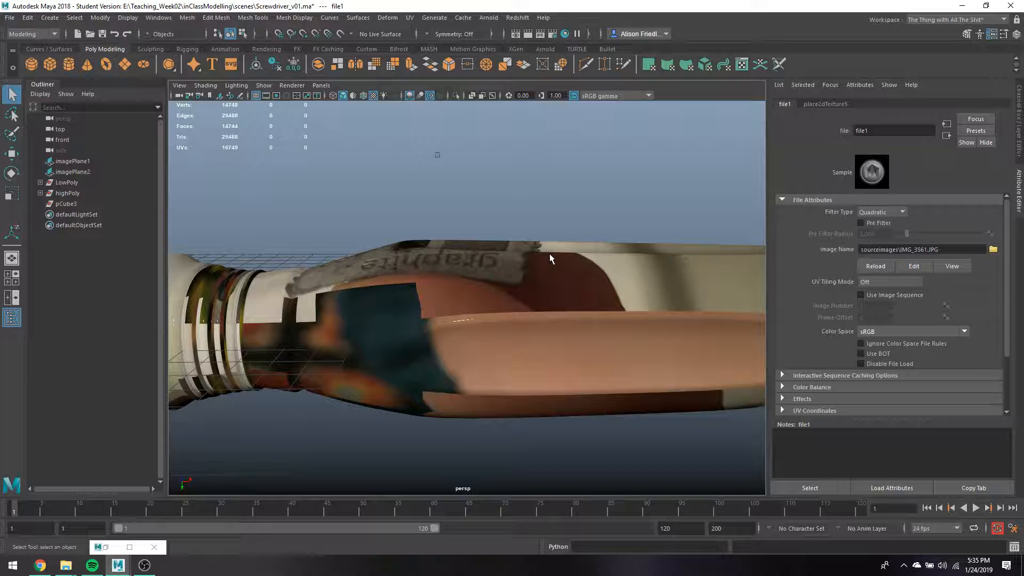
scroll(549, 254, "down", 5)
left_click_drag(543, 261, 553, 377, "alt")
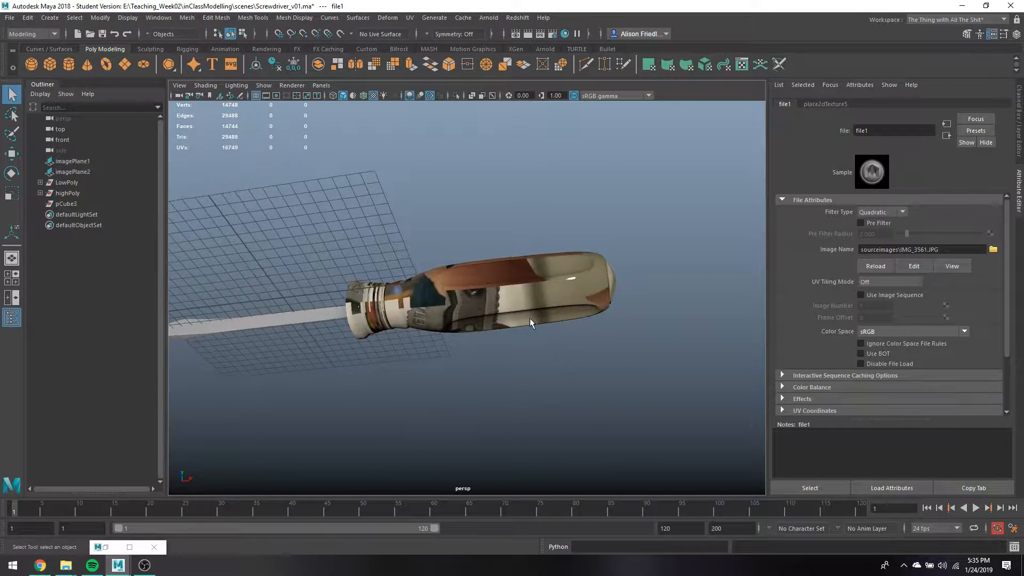
scroll(505, 330, "up", 5)
left_click_drag(505, 330, 517, 281, "alt")
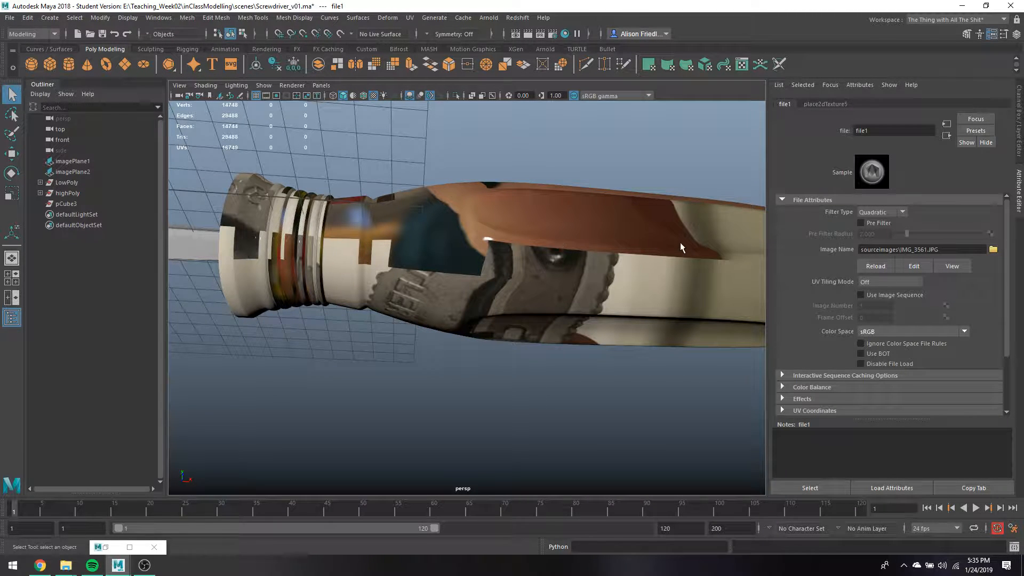
left_click_drag(680, 244, 645, 251, "alt")
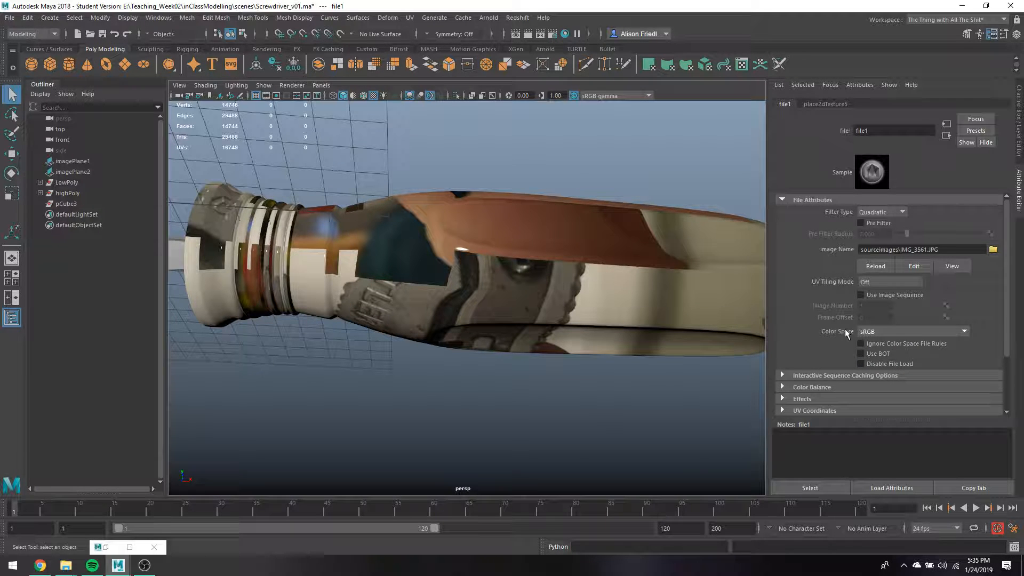
Try lowering the file texture's Color Balance Exposure to -4.416, and undo the change.
scroll(845, 332, "down", 3)
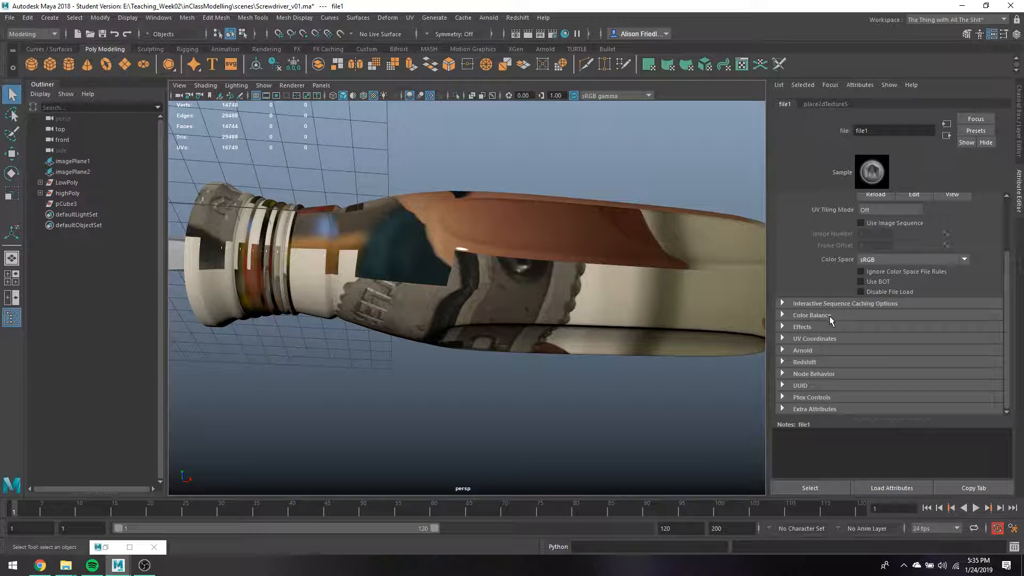
left_click(828, 315)
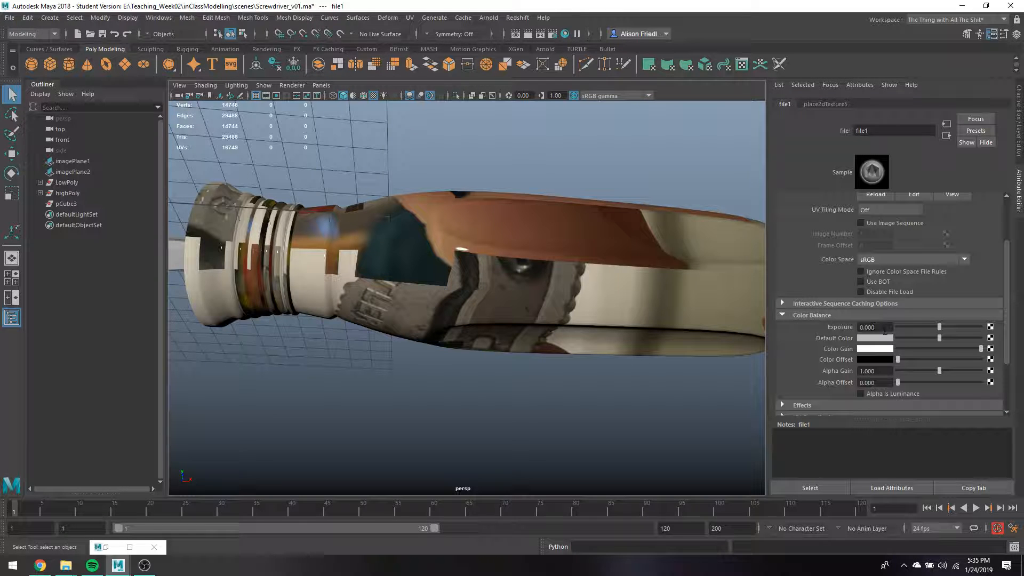
left_click_drag(939, 326, 900, 312)
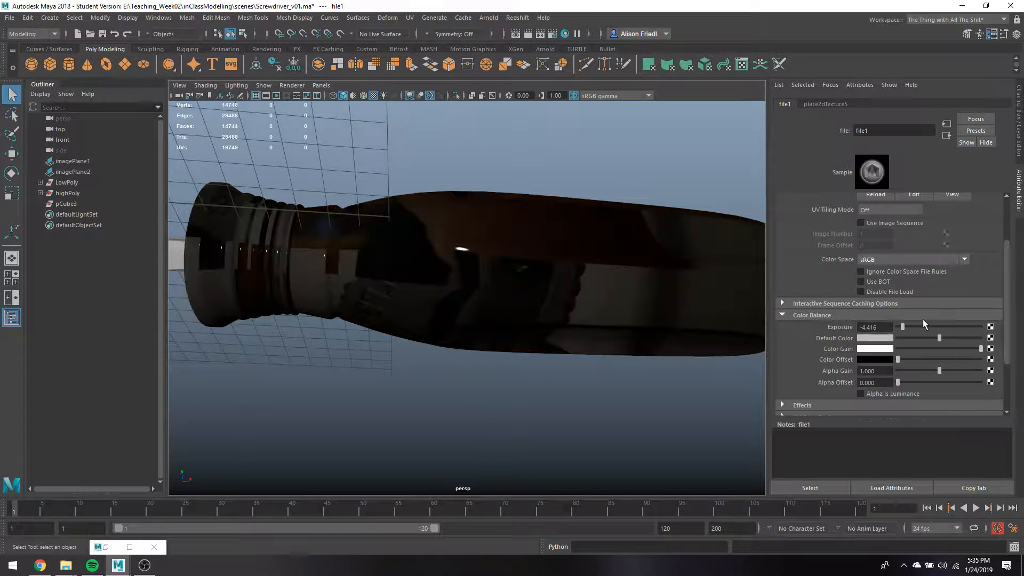
key("ctrl+z")
Try the Invert effect on the handle's file texture, and turn it off again.
scroll(907, 344, "down", 3)
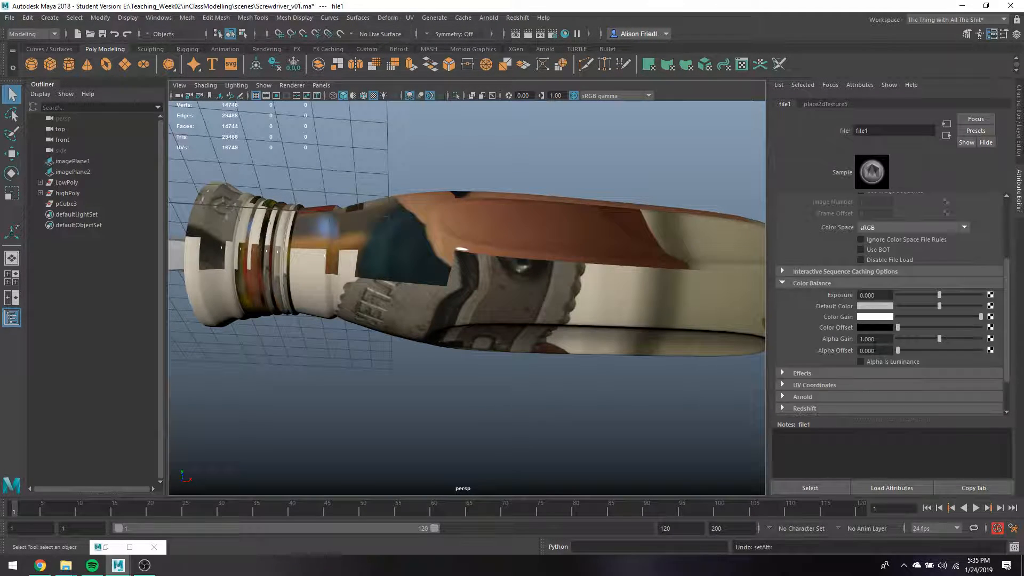
left_click(803, 342)
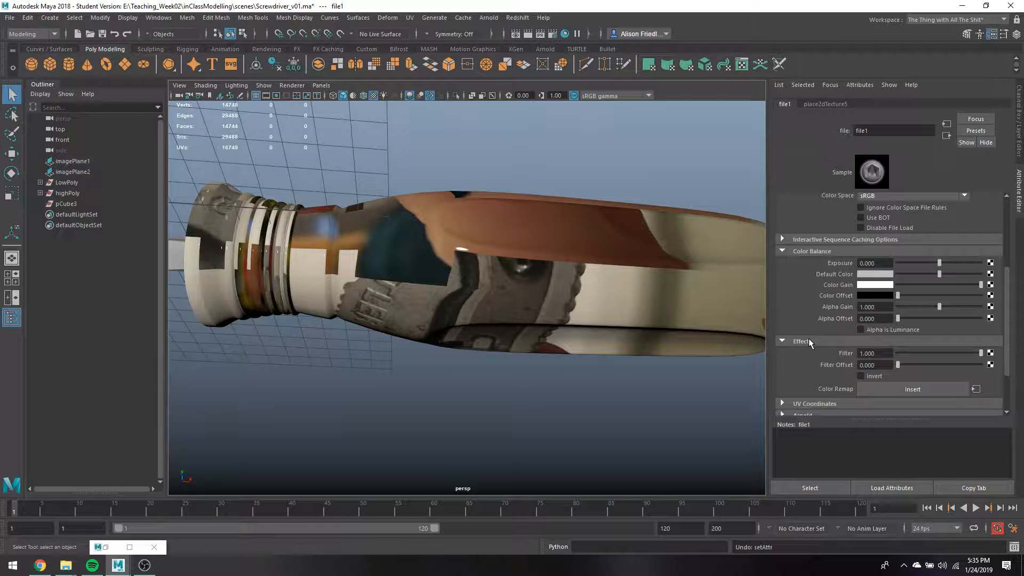
scroll(808, 338, "down", 3)
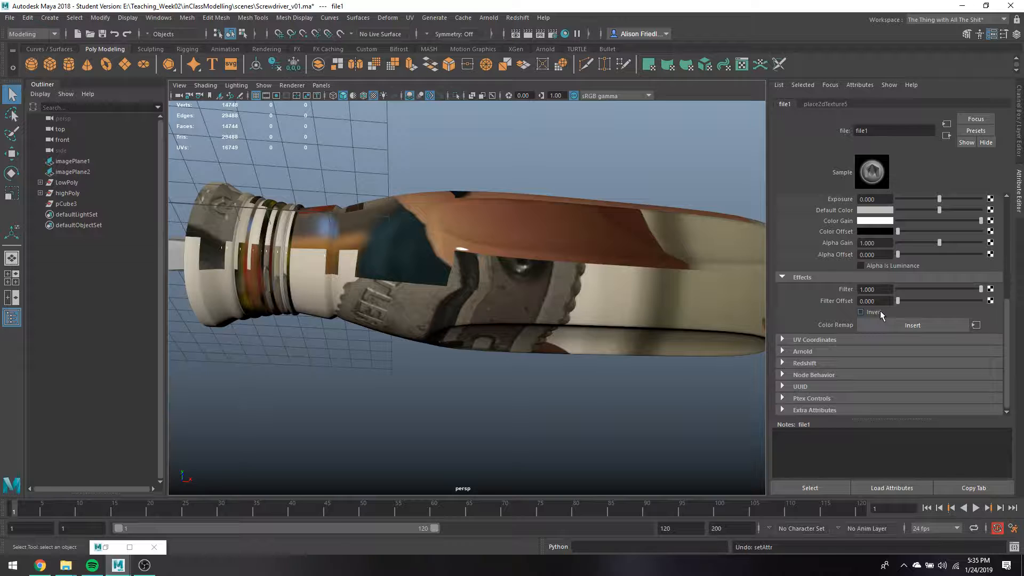
left_click(861, 312)
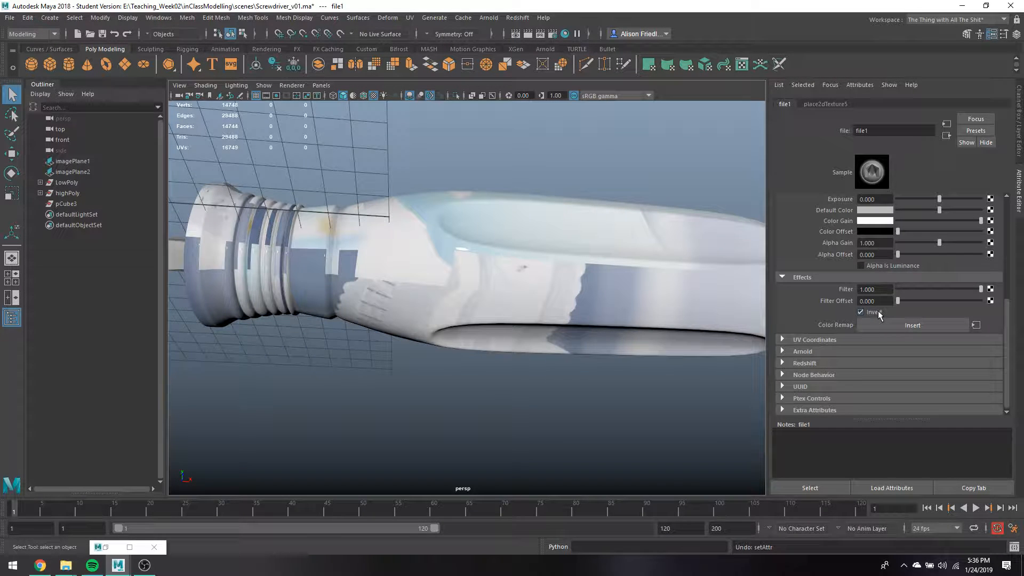
left_click(878, 312)
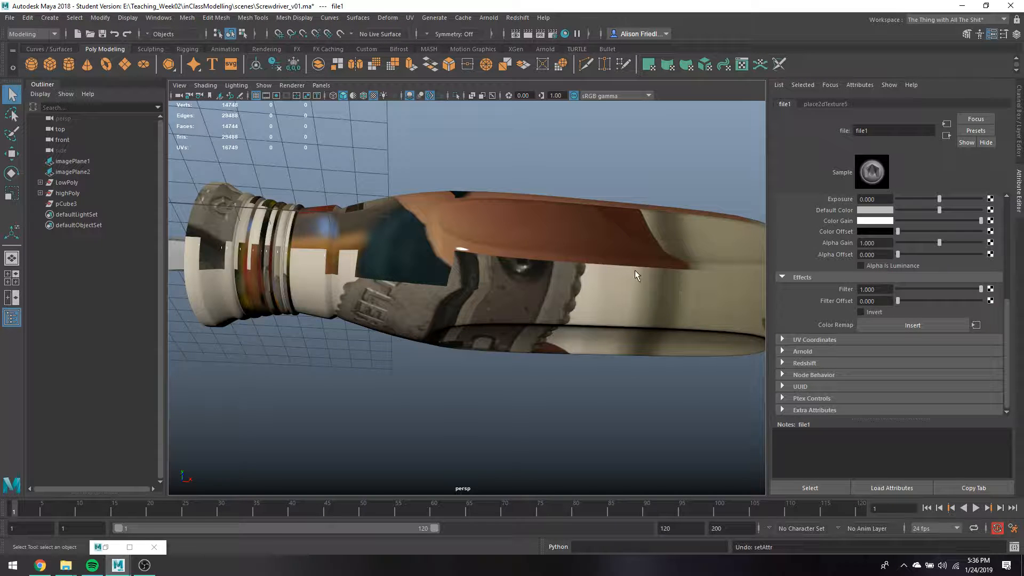
scroll(631, 268, "down", 3)
middle_click_drag(632, 269, 642, 290, "alt")
left_click_drag(642, 290, 656, 324, "alt")
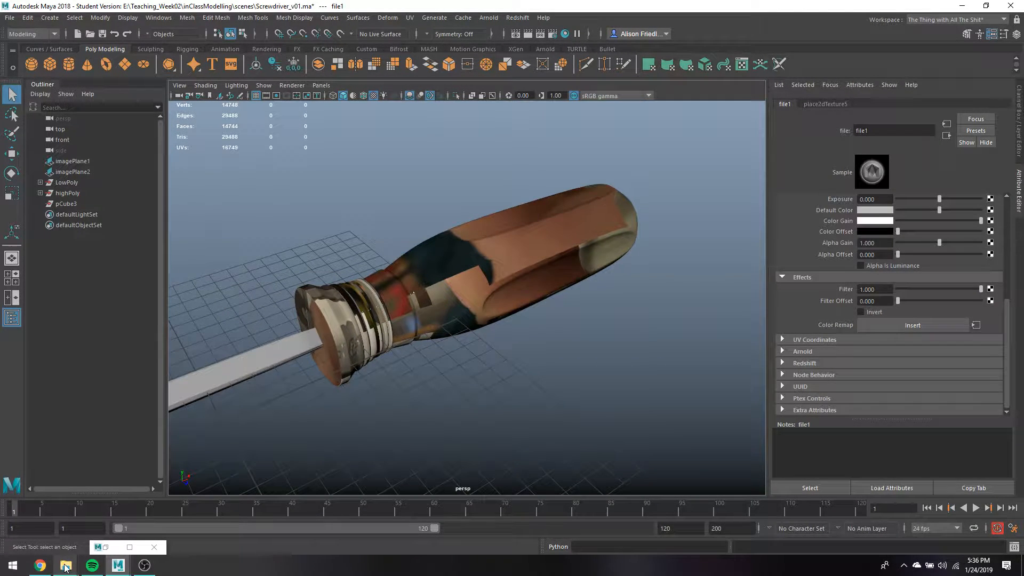
Switch to Chrome and open textures.com in a new tab.
left_click(37, 570)
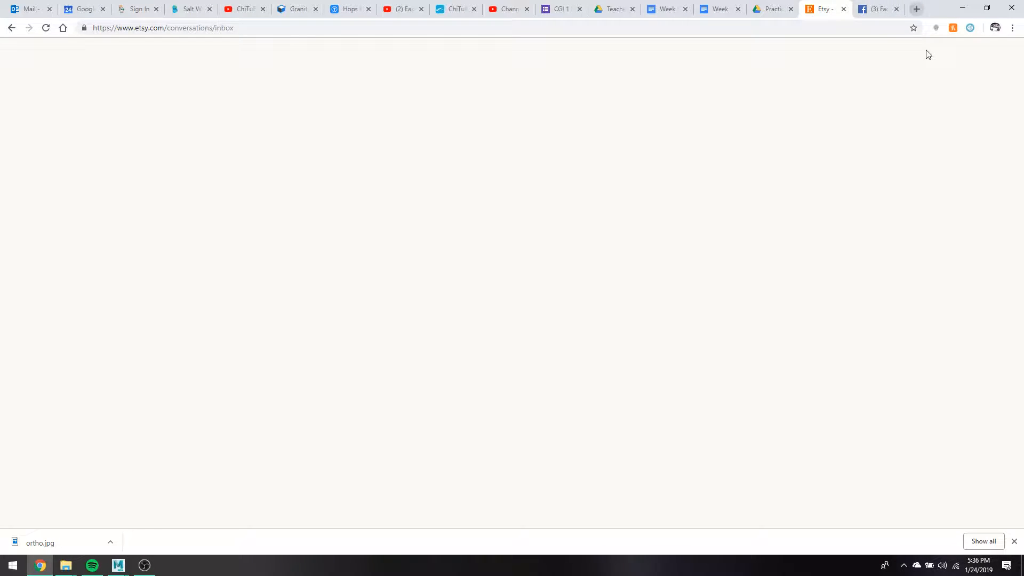
key("ctrl+t")
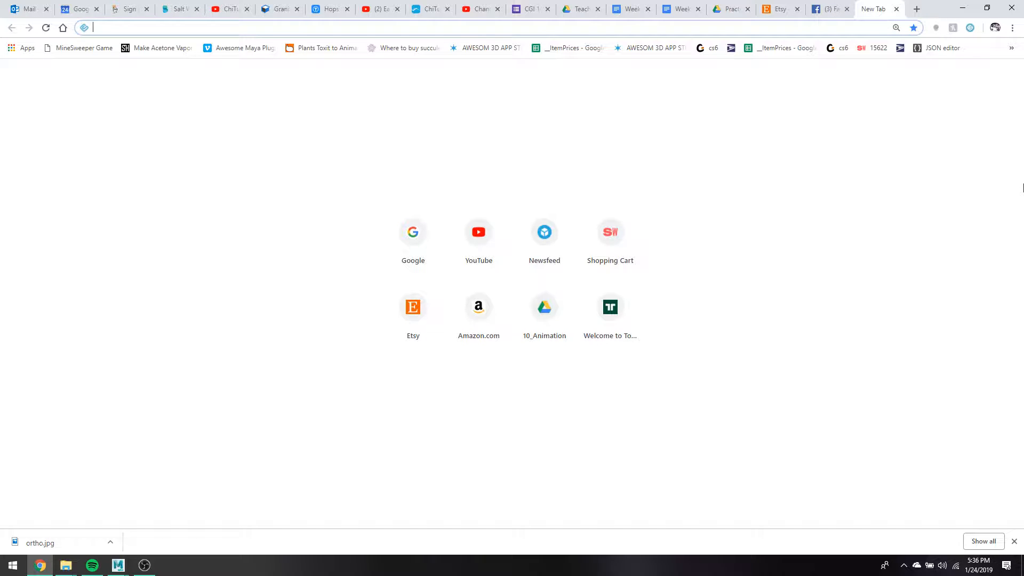
type("textures.com")
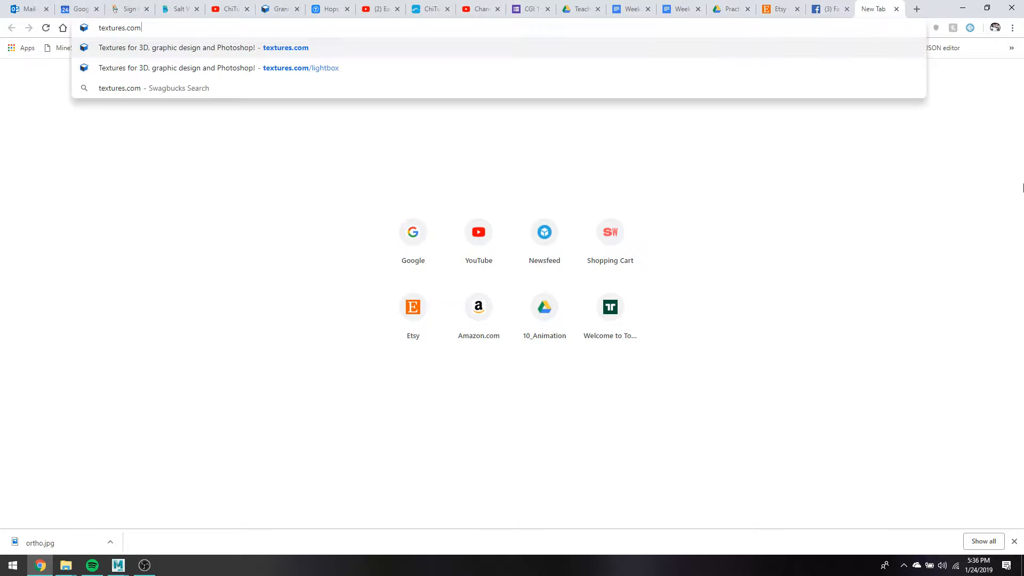
key("Return")
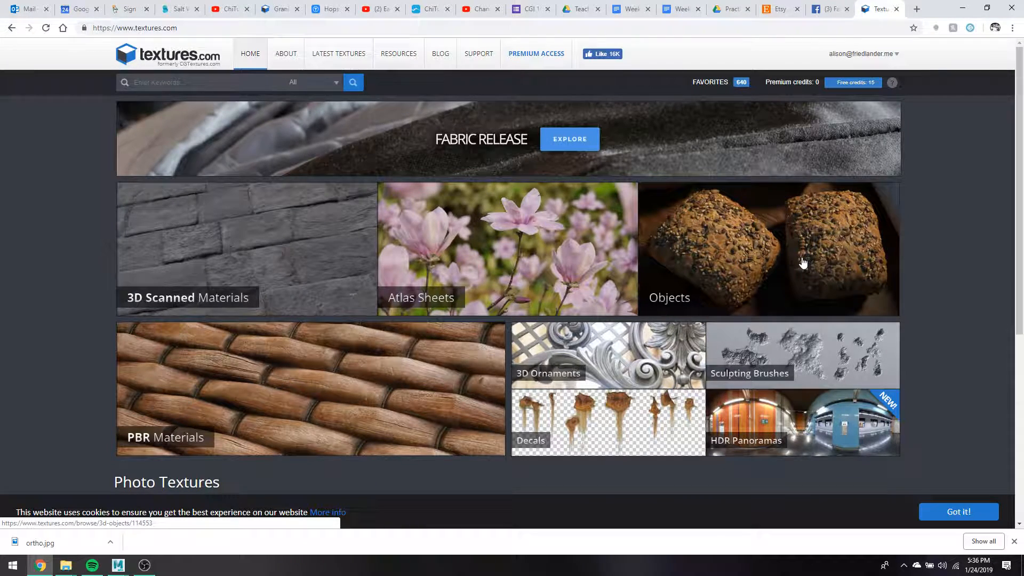
Look through the Decals and 3D Scanned Materials categories, and return to the textures.com home page.
left_click(660, 425)
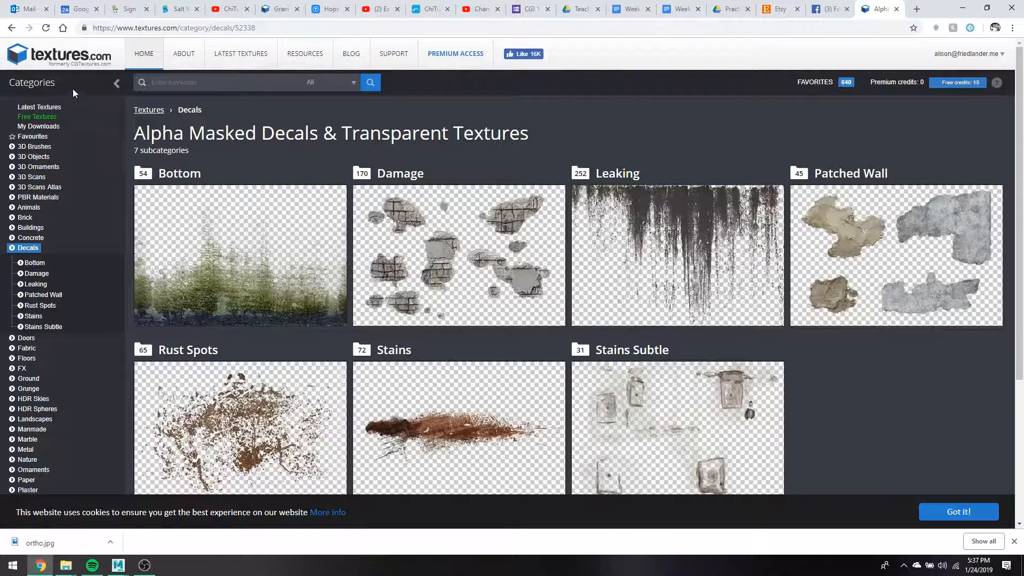
left_click(46, 27)
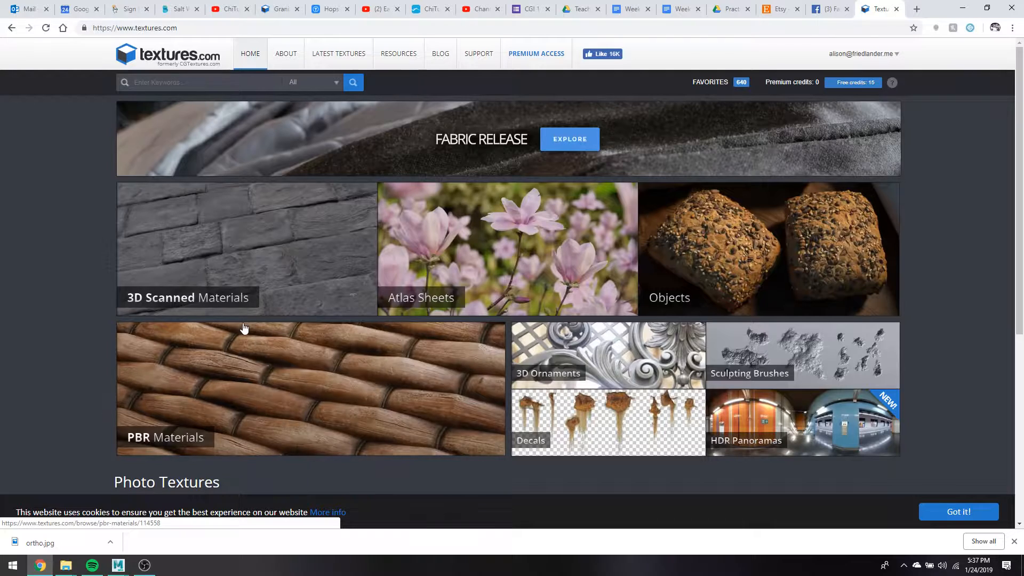
left_click(242, 287)
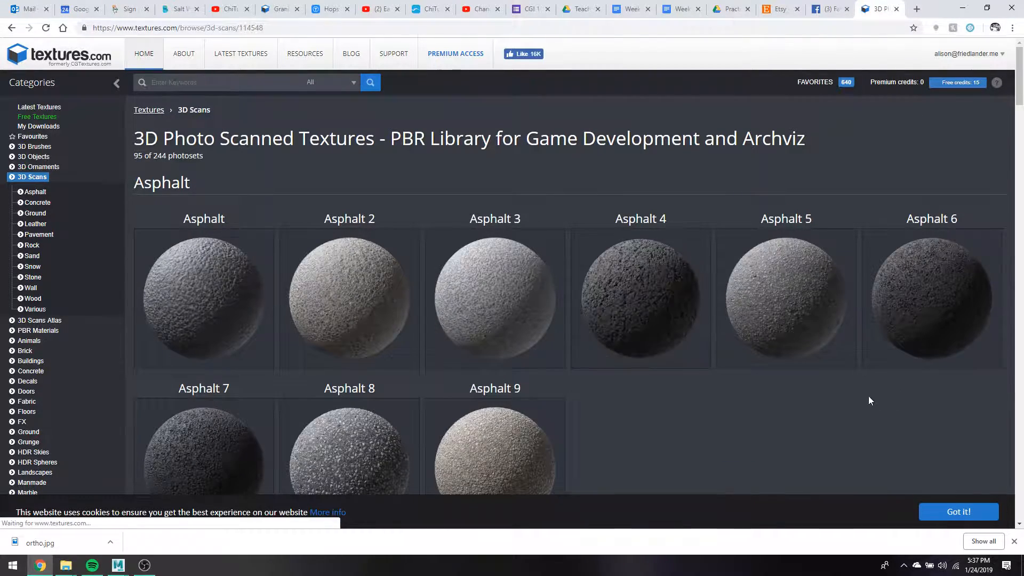
scroll(668, 309, "down", 10)
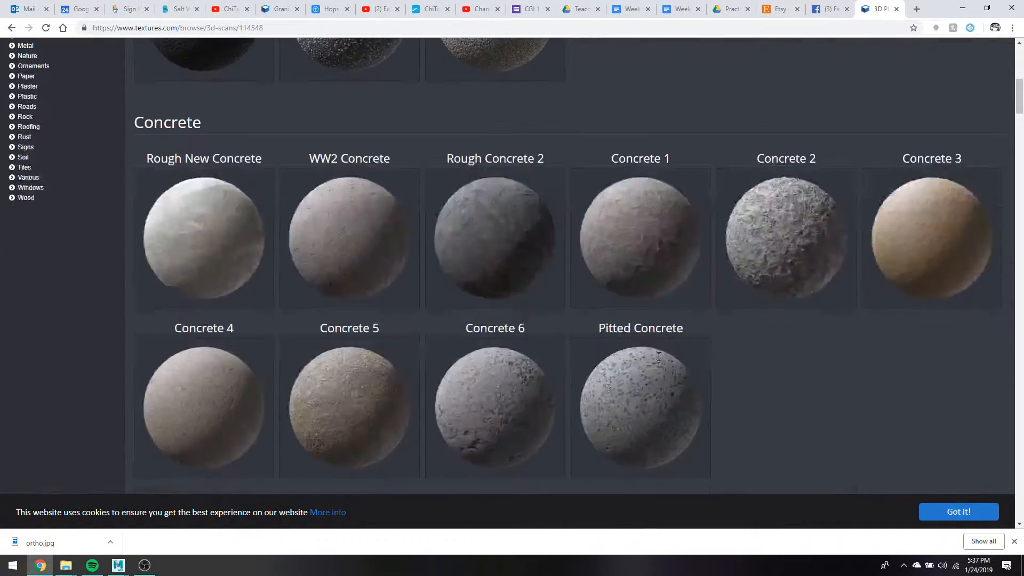
scroll(657, 360, "down", 8)
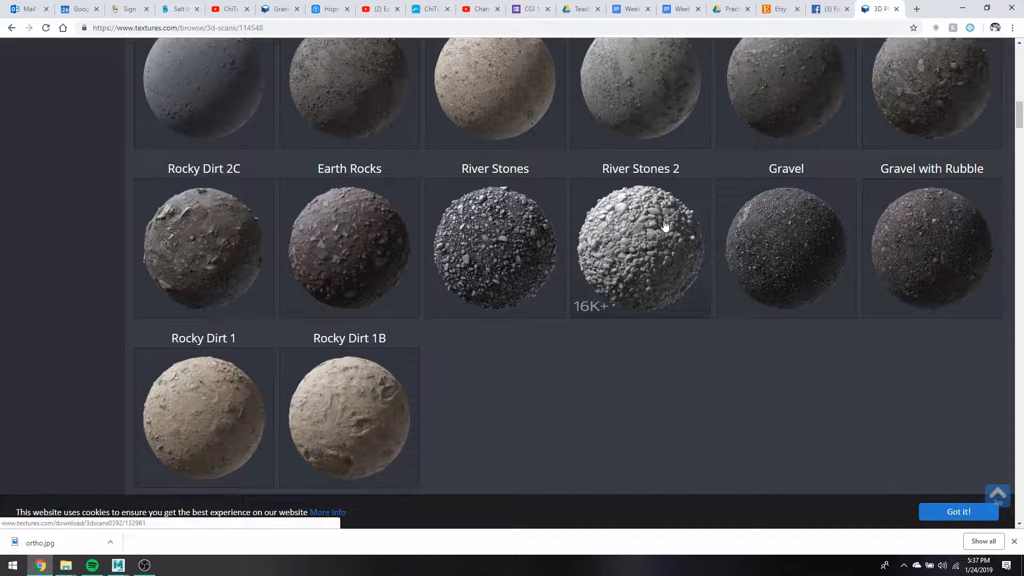
left_click(15, 31)
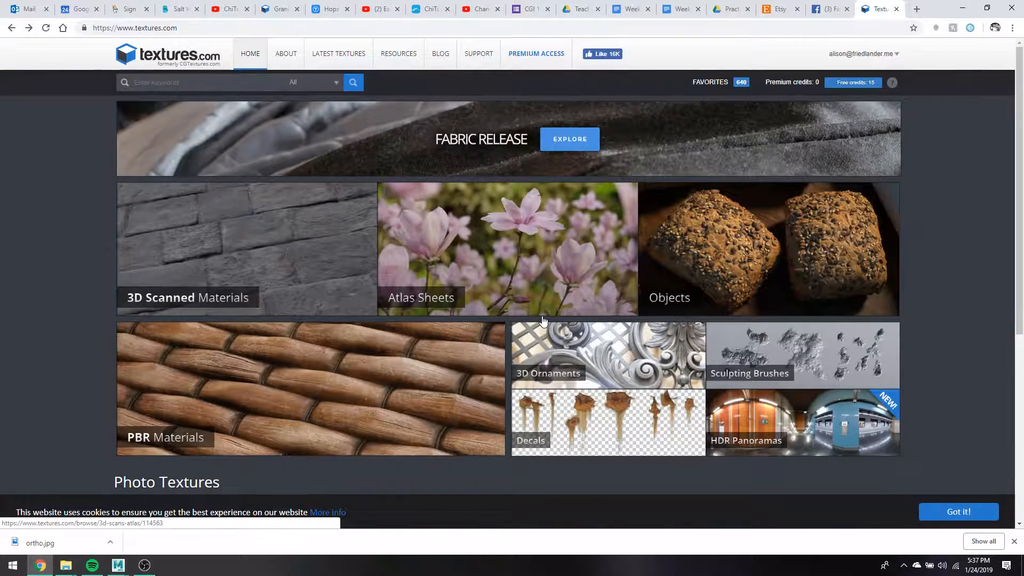
Open the PBR Materials category and look through its fabric, brick and leather materials.
left_click(403, 401)
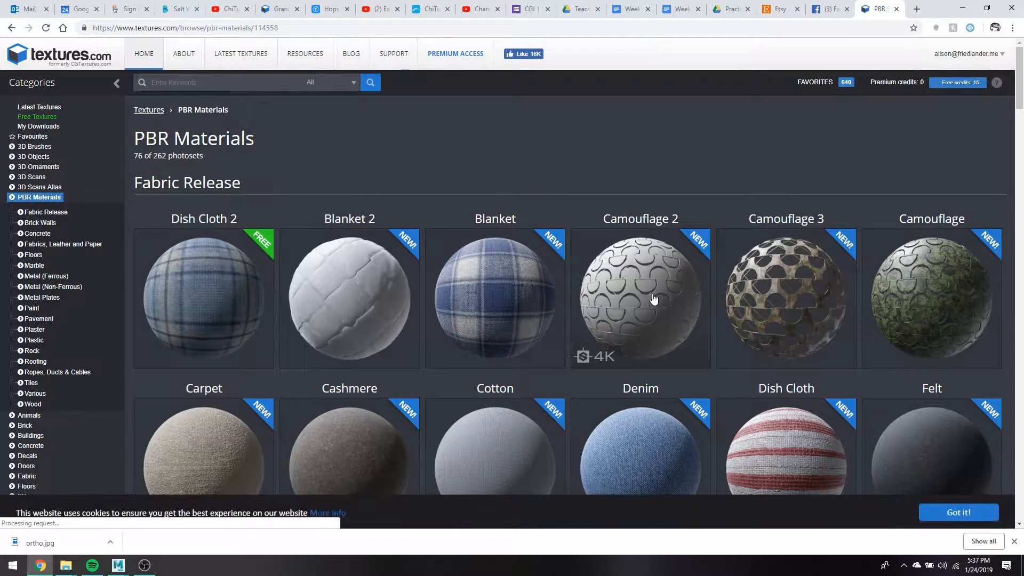
scroll(654, 300, "down", 6)
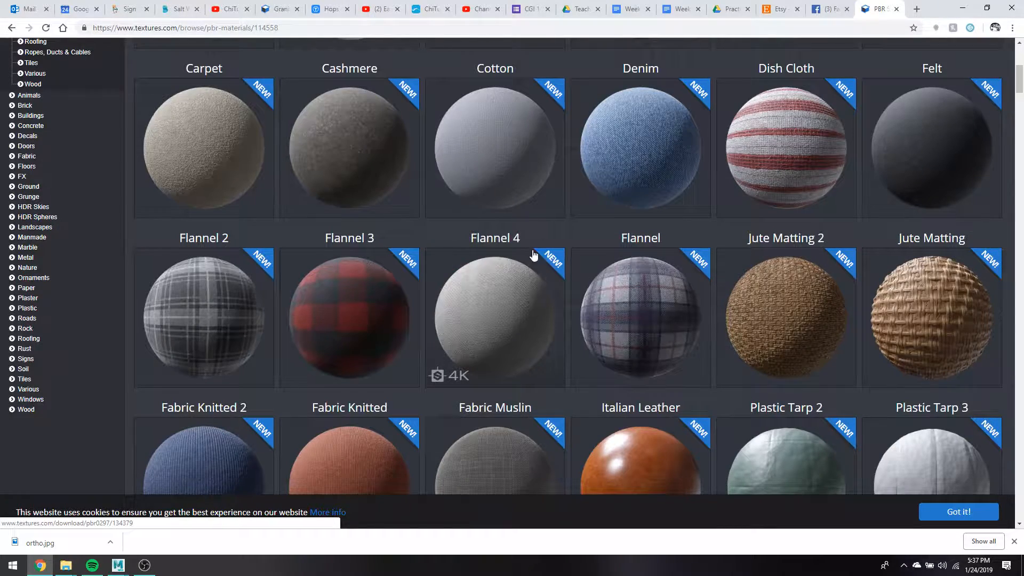
scroll(565, 213, "down", 5)
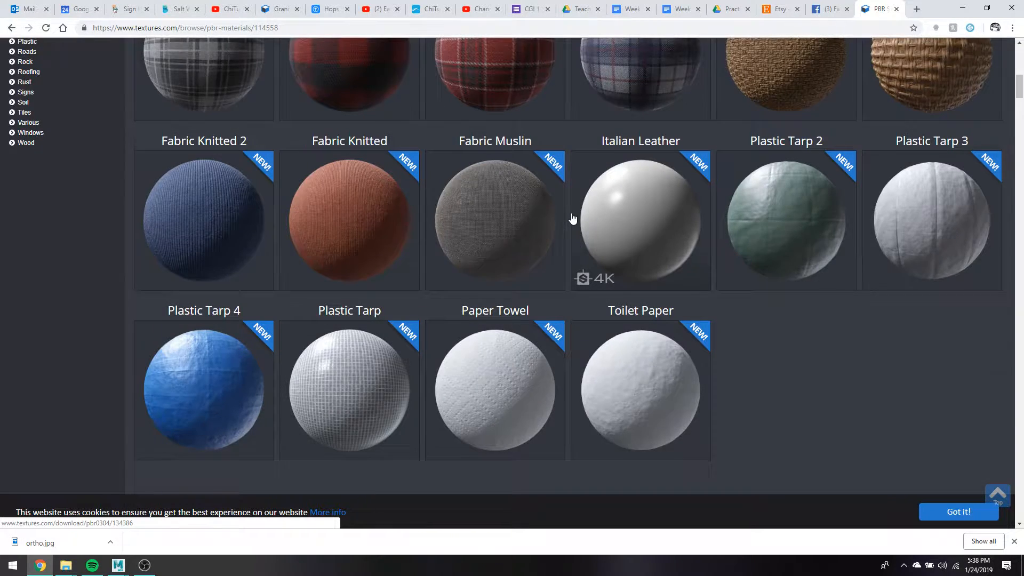
scroll(573, 219, "down", 15)
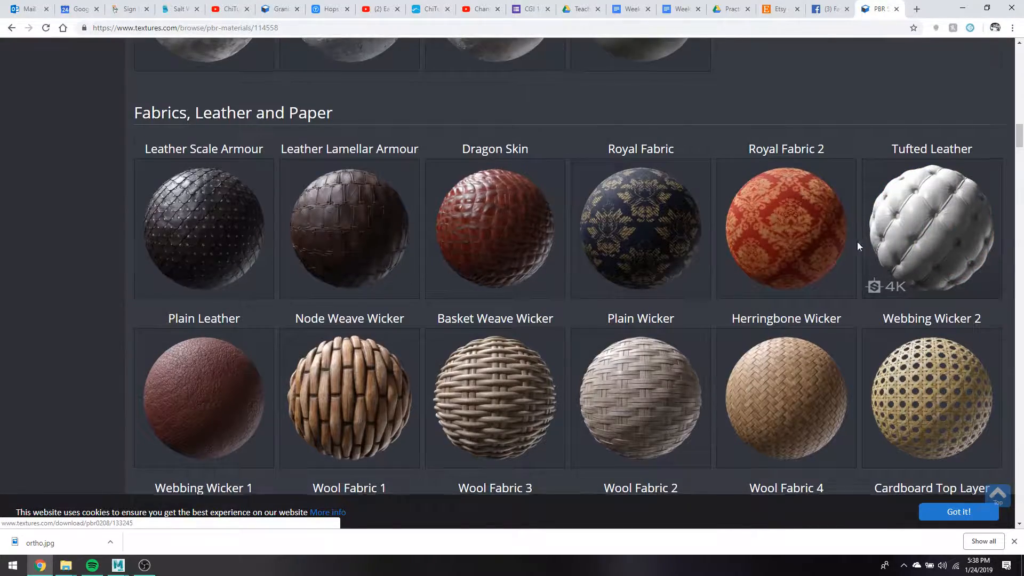
scroll(827, 248, "up", 18)
scroll(694, 293, "down", 5)
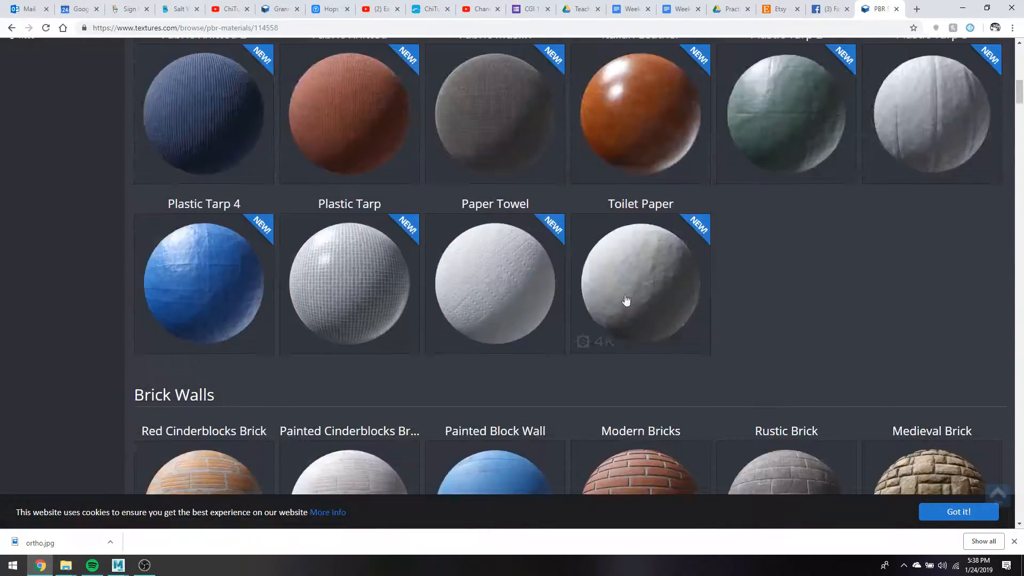
Open the Paper Towel material and review its credits and downloadable texture maps.
left_click(538, 296)
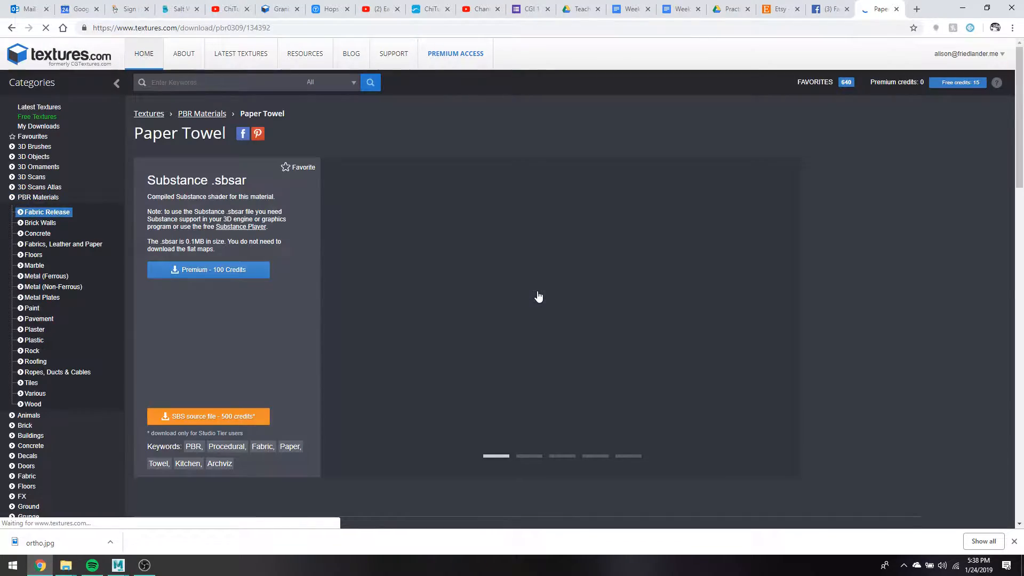
scroll(954, 181, "down", 5)
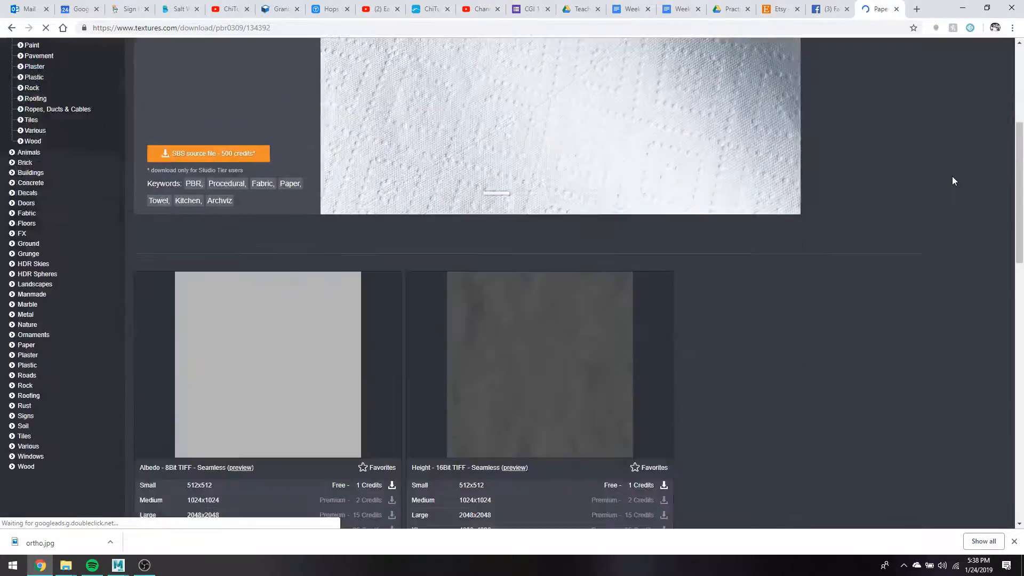
scroll(953, 178, "up", 5)
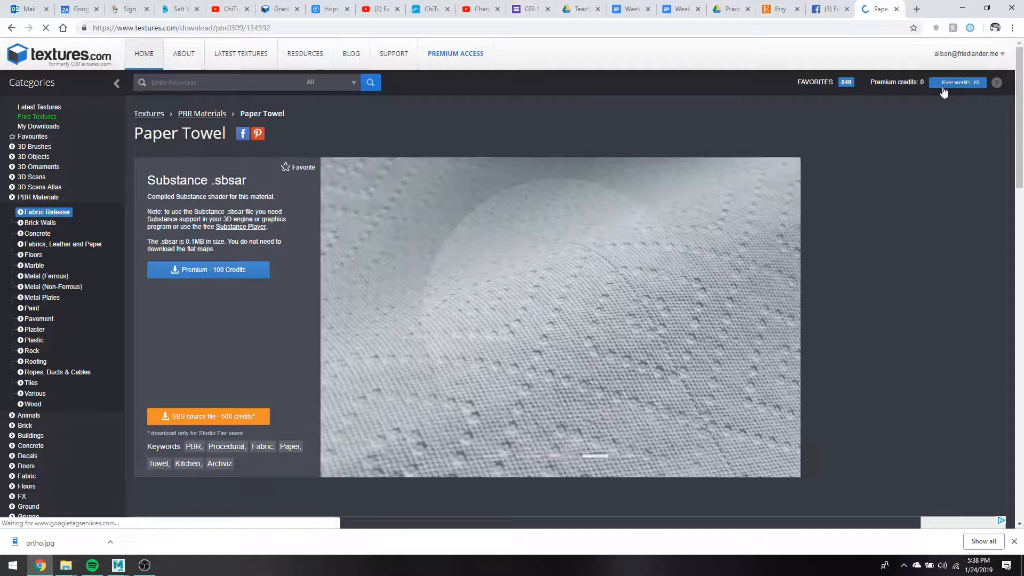
scroll(758, 226, "down", 6)
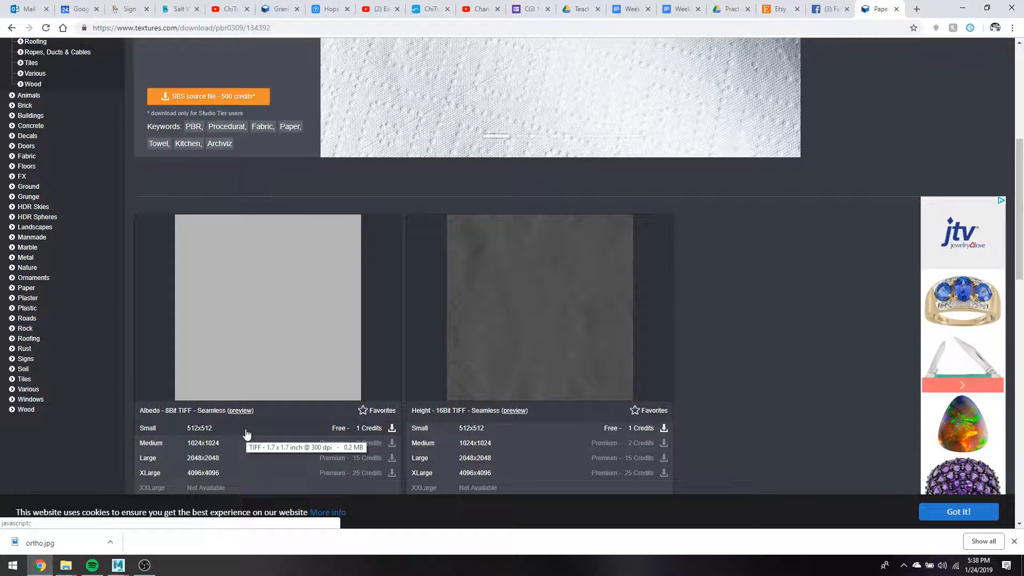
Download Paper Towel's 512x512 albedo, height, normal and roughness maps and its 1024x1024 ambient occlusion map.
left_click(349, 430)
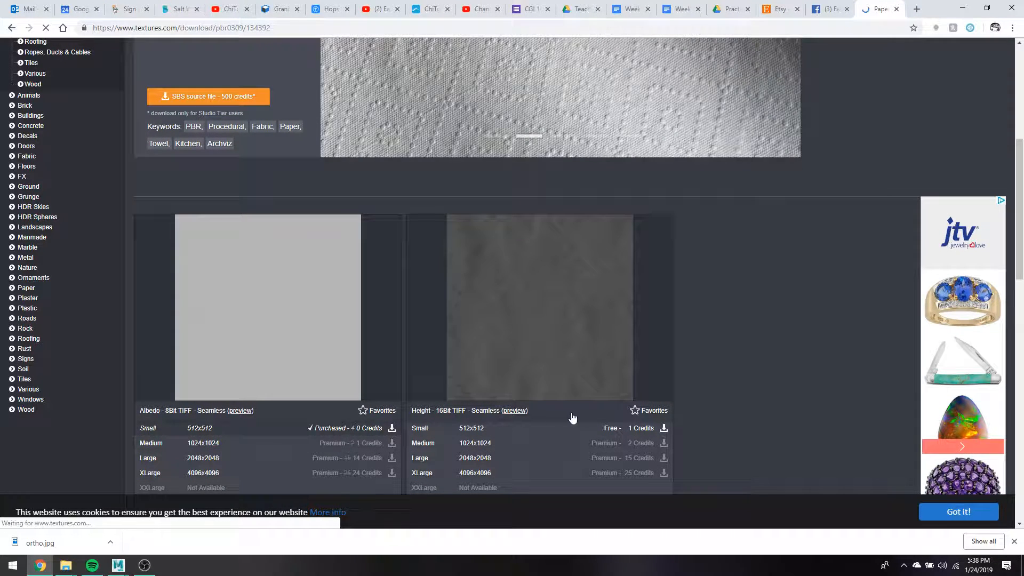
left_click(618, 429)
scroll(382, 407, "down", 5)
scroll(382, 408, "down", 2)
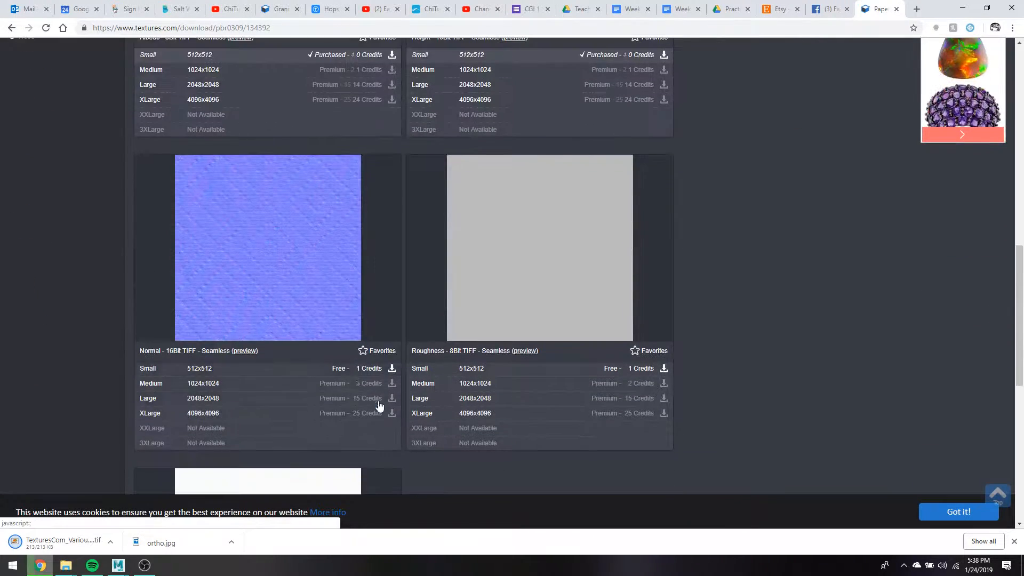
left_click(380, 369)
left_click(645, 369)
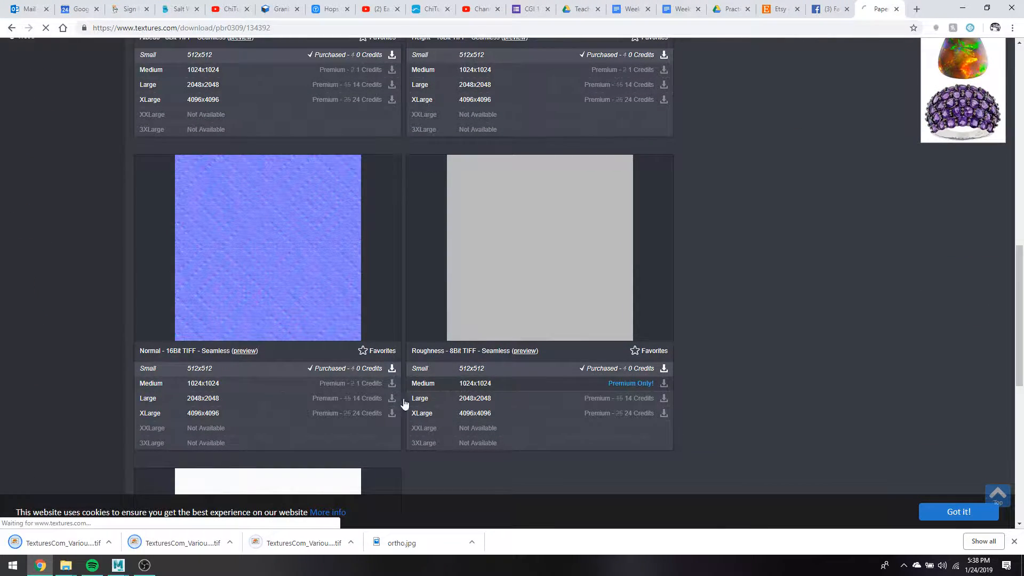
scroll(385, 399, "down", 6)
left_click(370, 377)
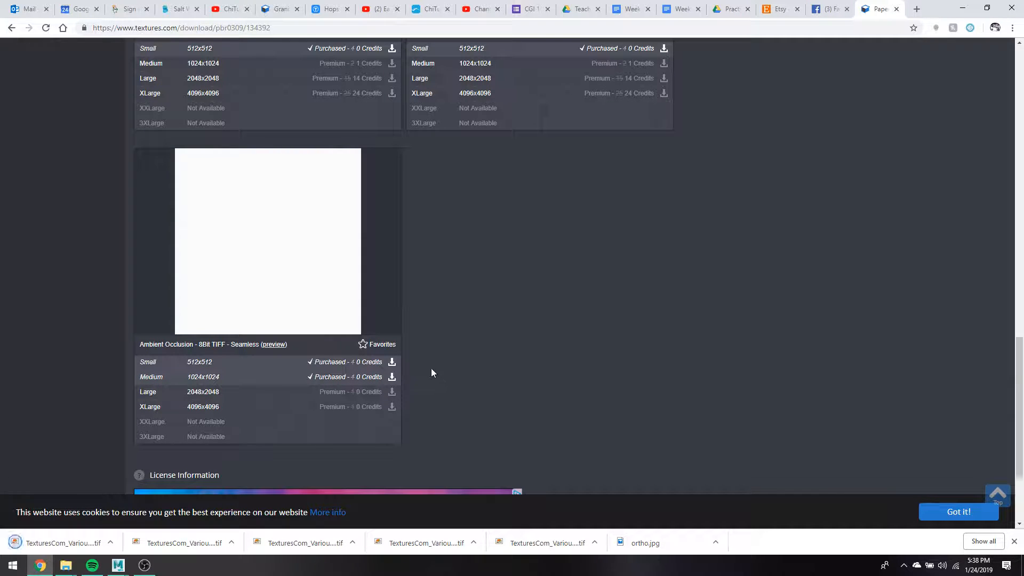
scroll(838, 189, "up", 3)
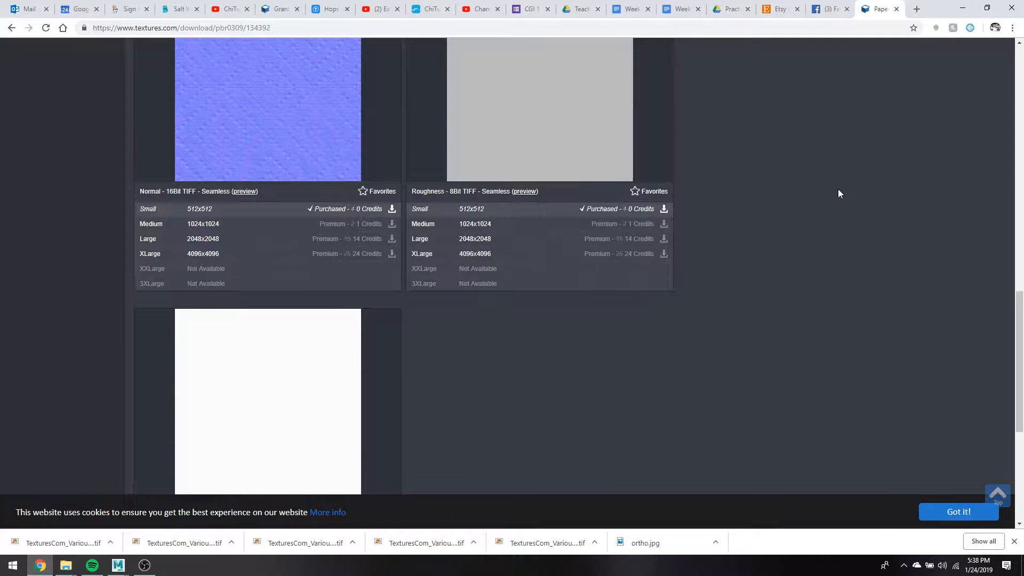
Search for hdrihaven in a new browser tab and open the HDRI Haven website.
left_click(917, 8)
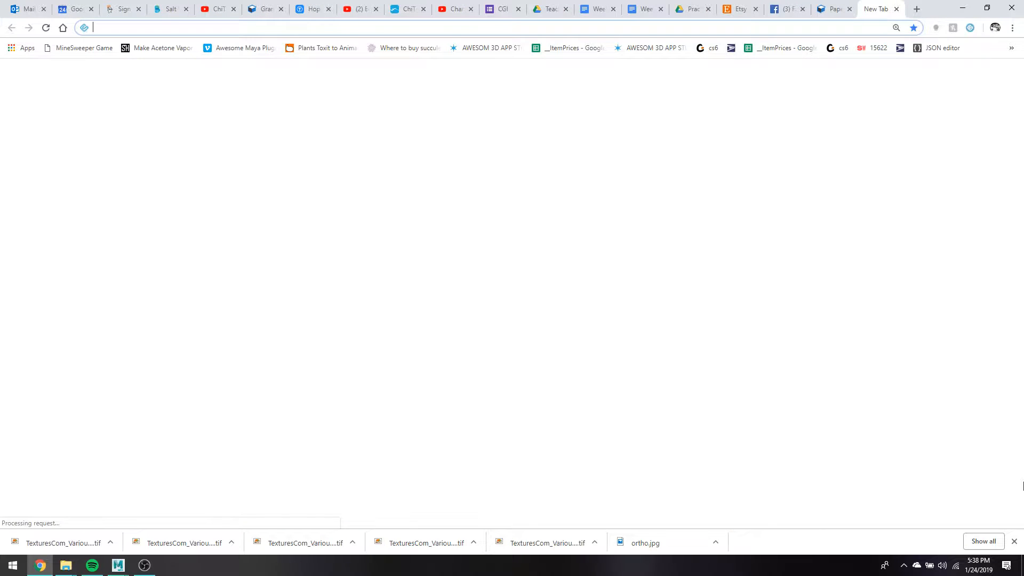
type("hdrihav")
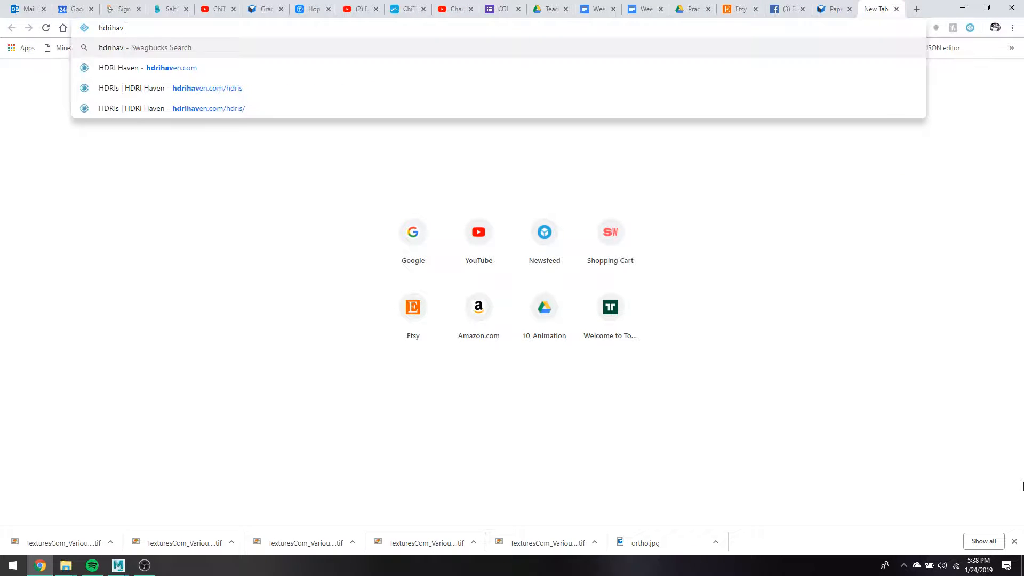
type("en")
key("Return")
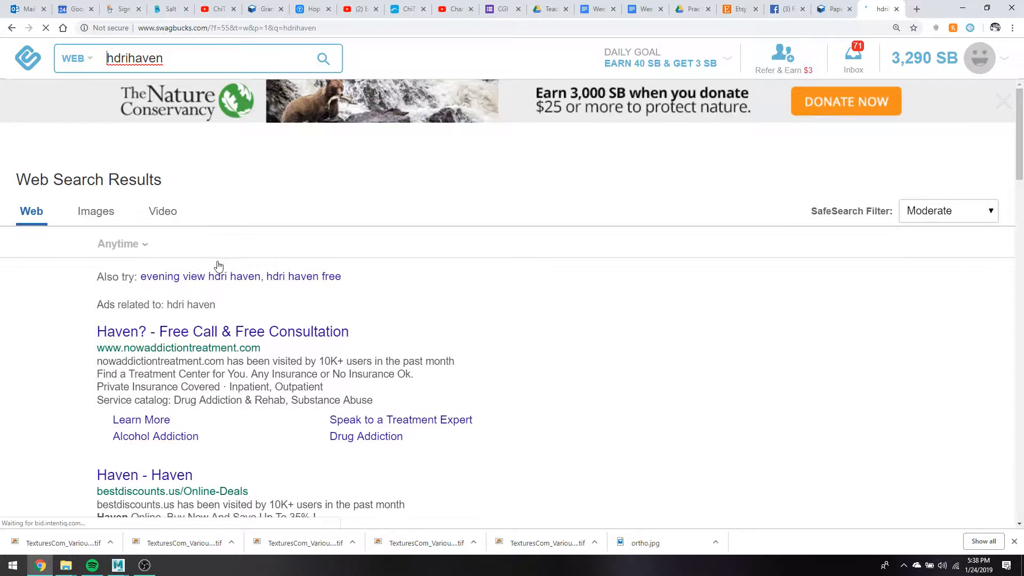
scroll(217, 267, "down", 10)
scroll(218, 265, "up", 4)
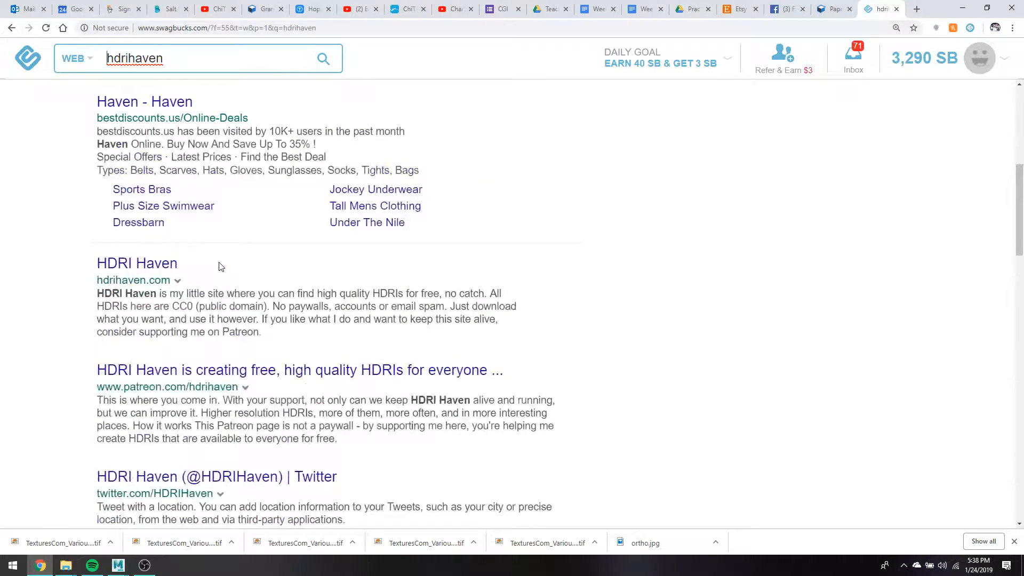
left_click(166, 264)
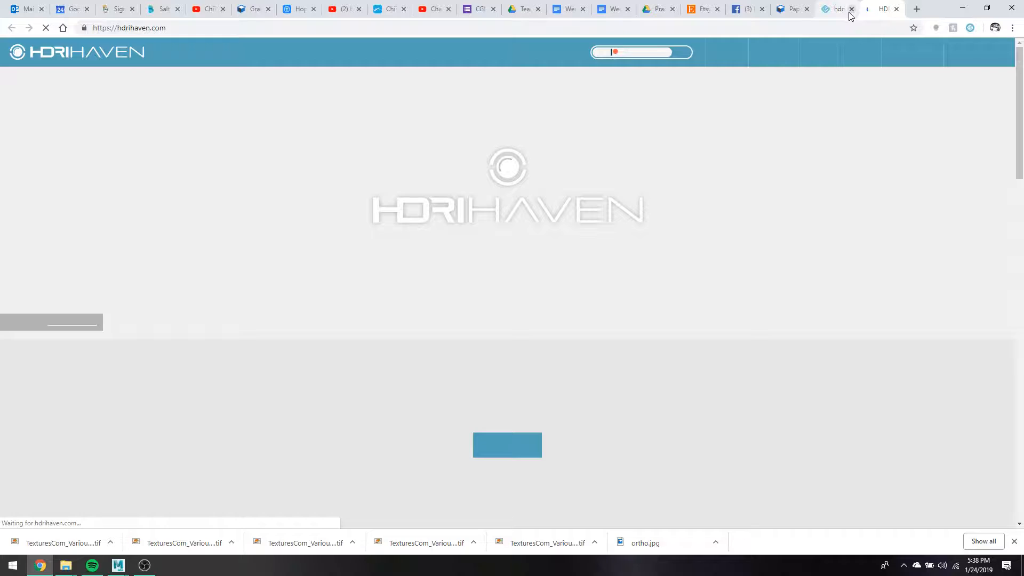
Close the search results tab, go from HDRI Haven to the Texture Haven site and open its texture library.
left_click(852, 9)
left_click(786, 54)
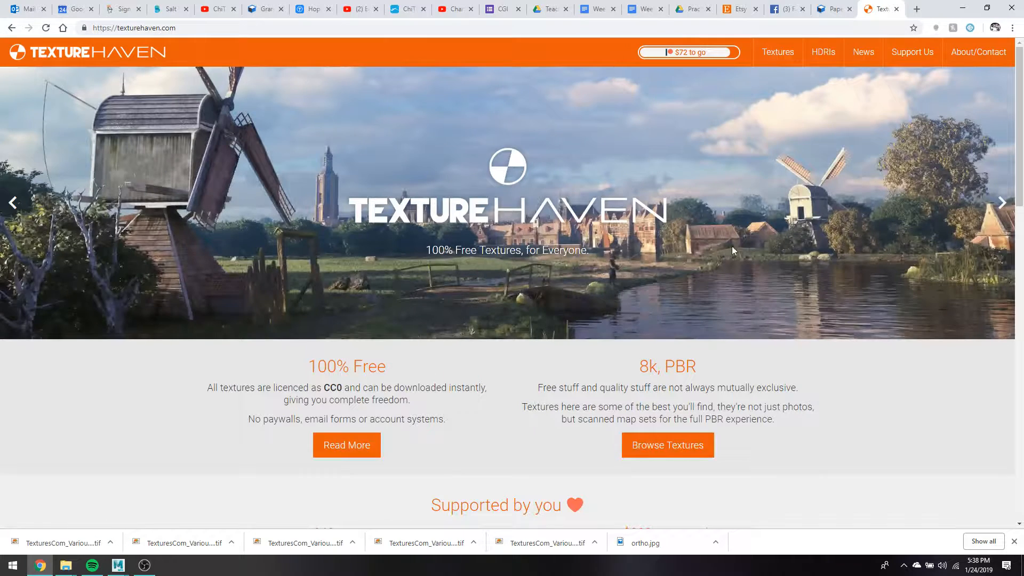
scroll(721, 251, "down", 3)
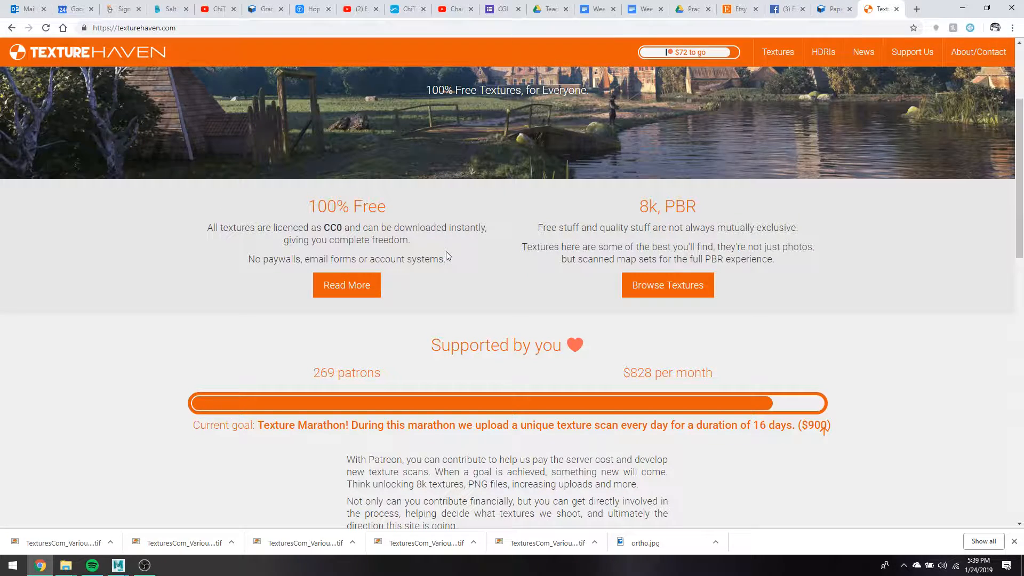
scroll(446, 255, "down", 2)
scroll(447, 253, "down", 6)
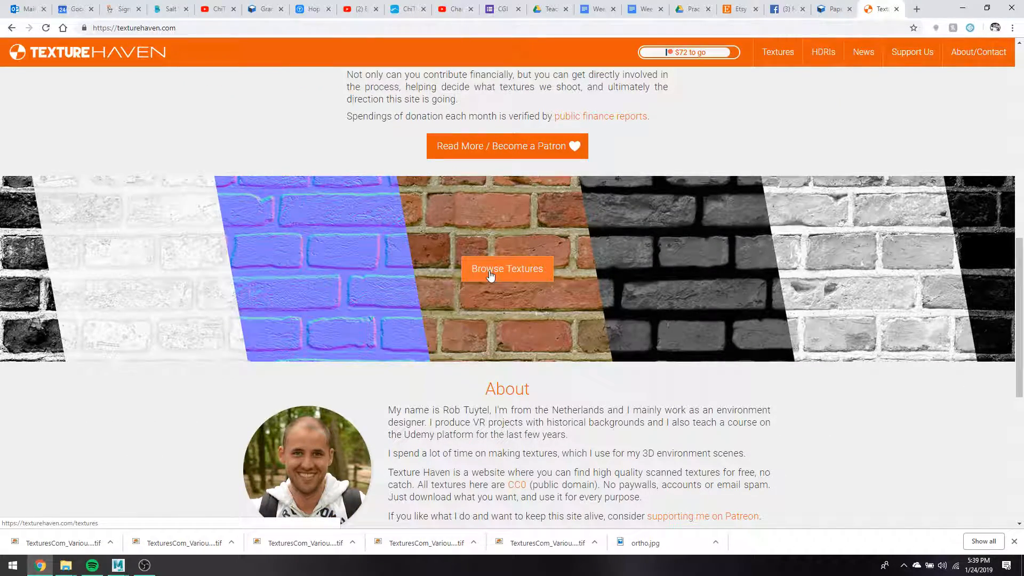
left_click(491, 274)
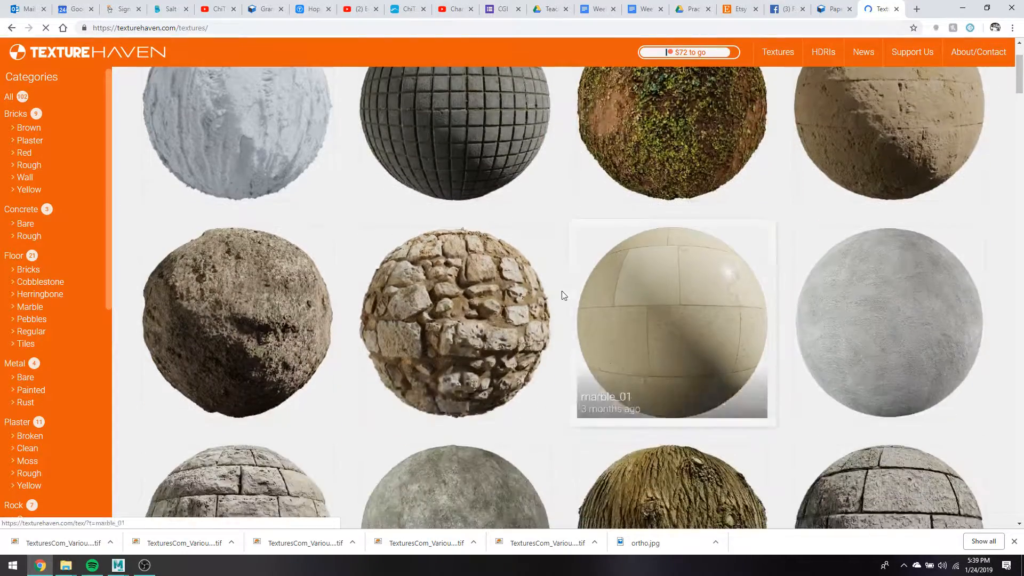
Open the bark_brown_02 texture from the library and download all of its maps as 2k PNG.
scroll(560, 293, "down", 2)
scroll(761, 402, "down", 12)
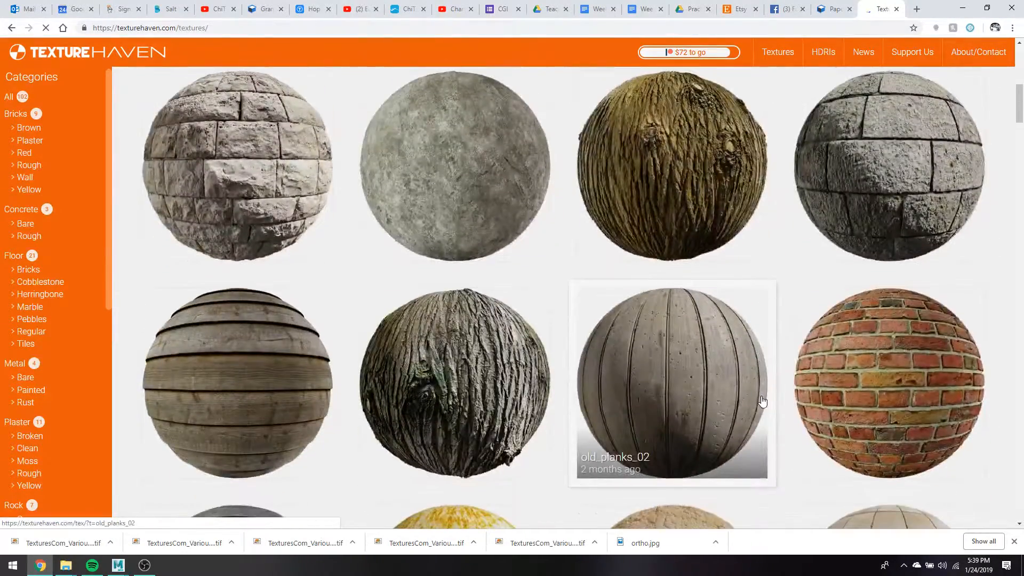
scroll(762, 401, "up", 4)
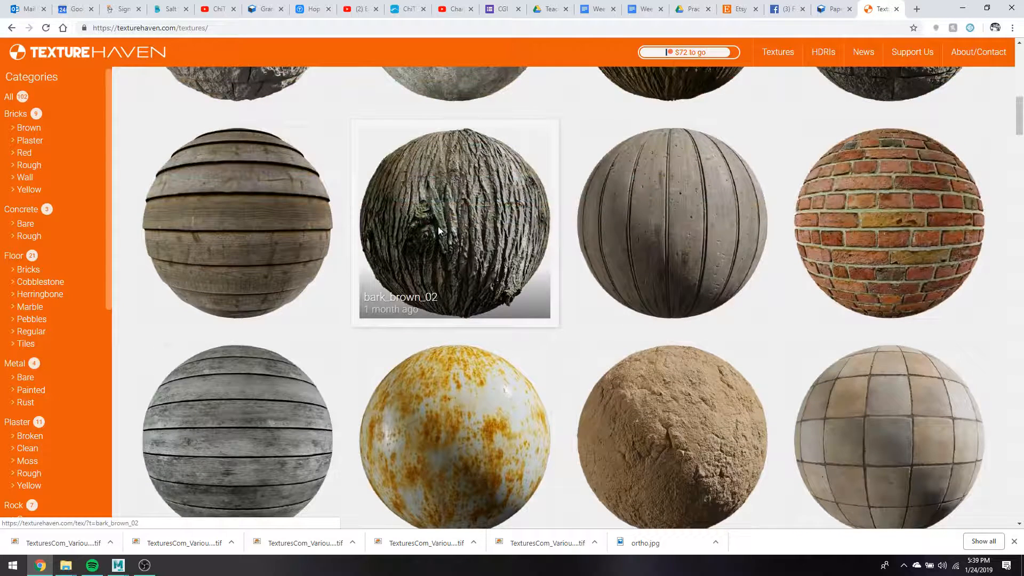
left_click(438, 231)
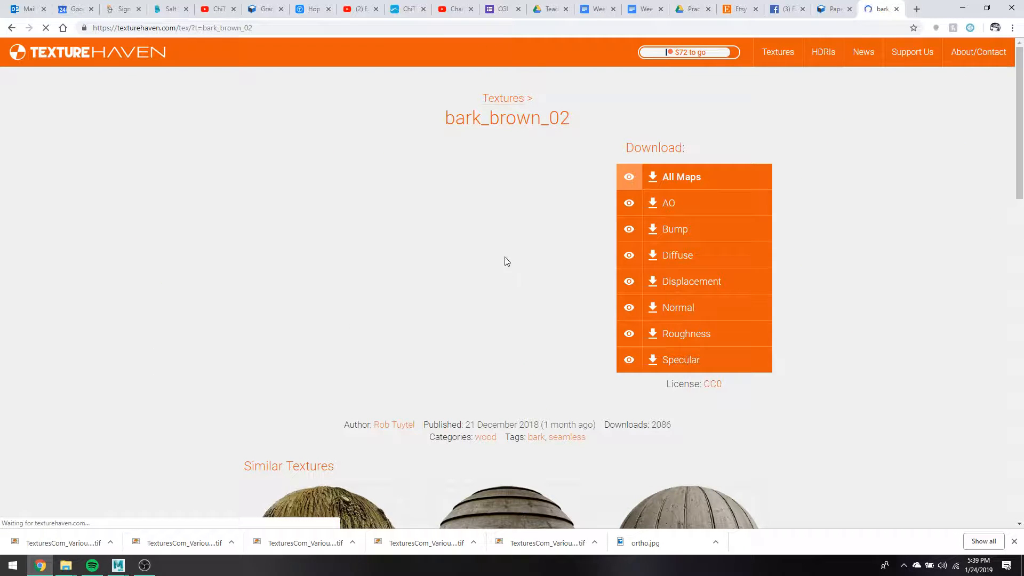
left_click(651, 182)
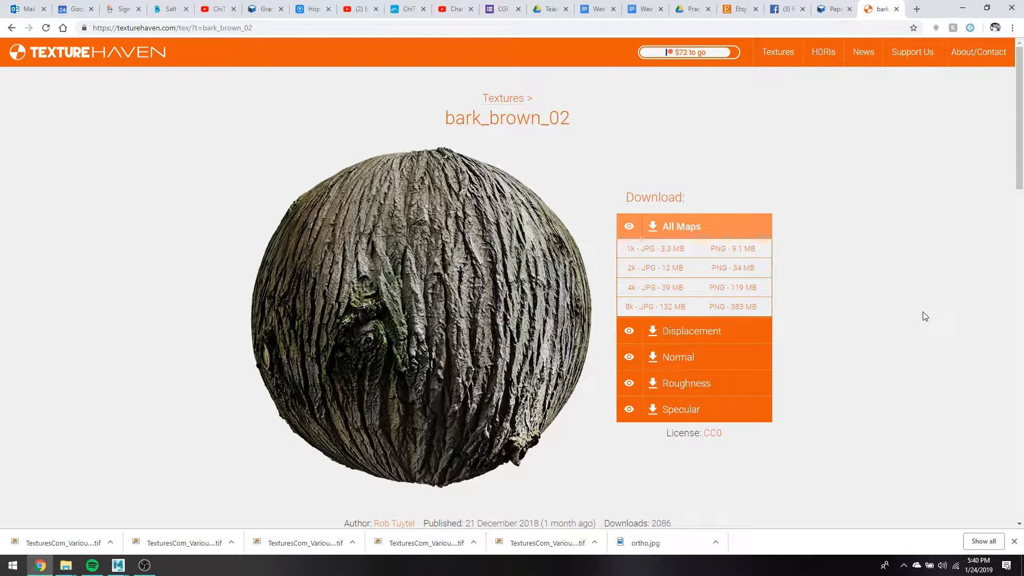
left_click(735, 269)
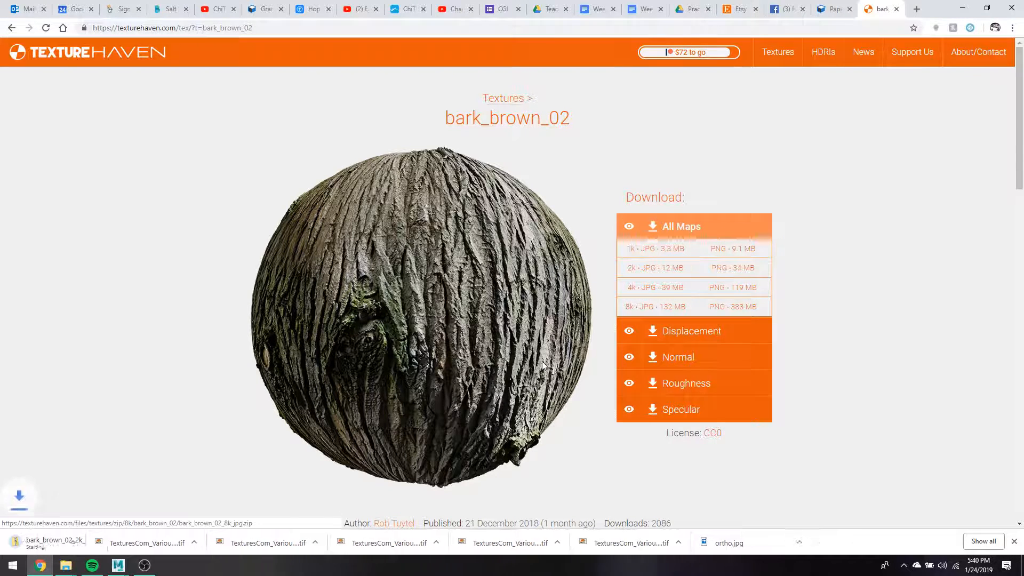
Switch to Maya and assign a new Arnold aiStandardSurface material to the screwdriver handle.
mouse_move(127, 573)
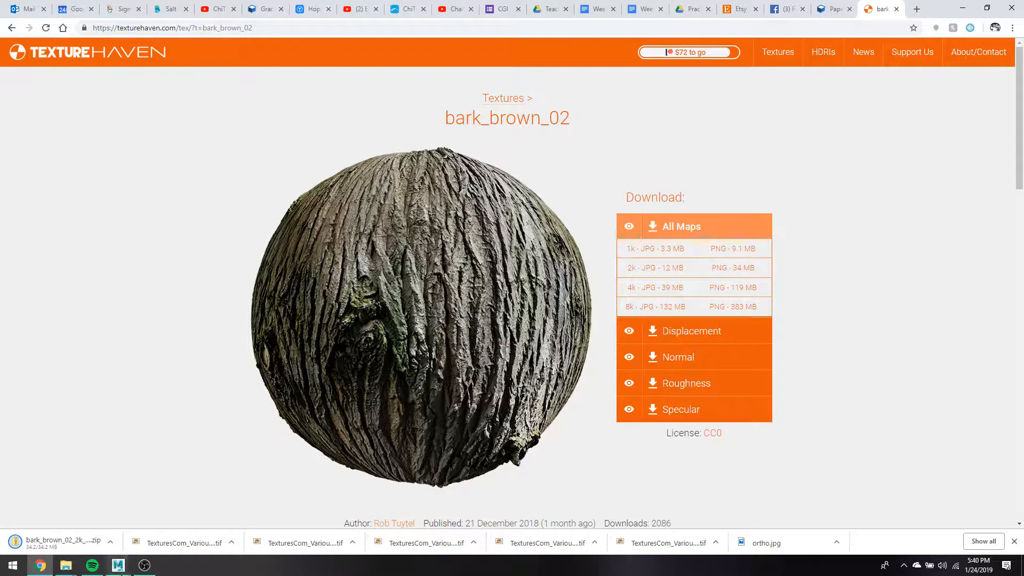
left_click(150, 522)
left_click(521, 294)
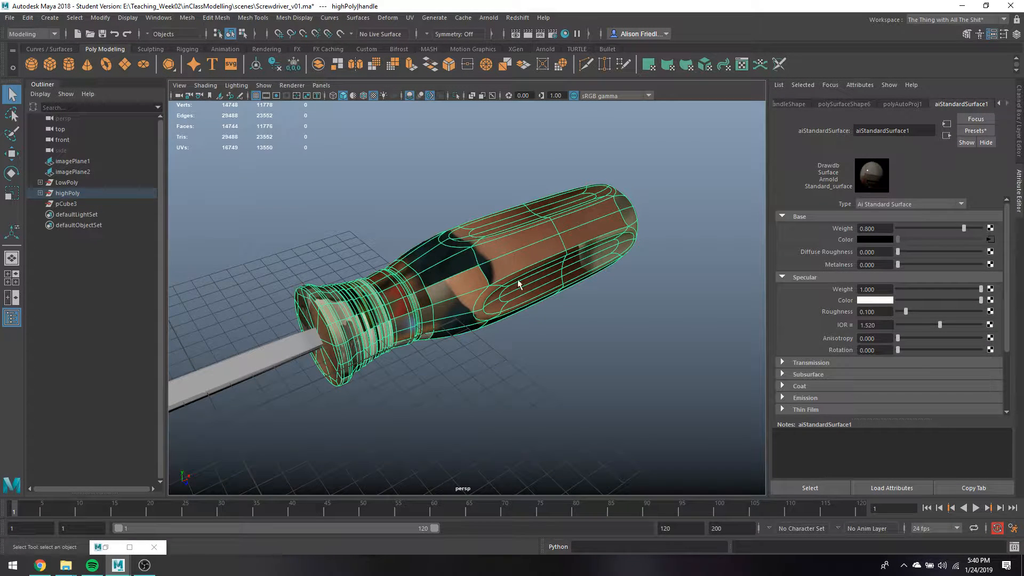
right_click_drag(518, 284, 526, 529)
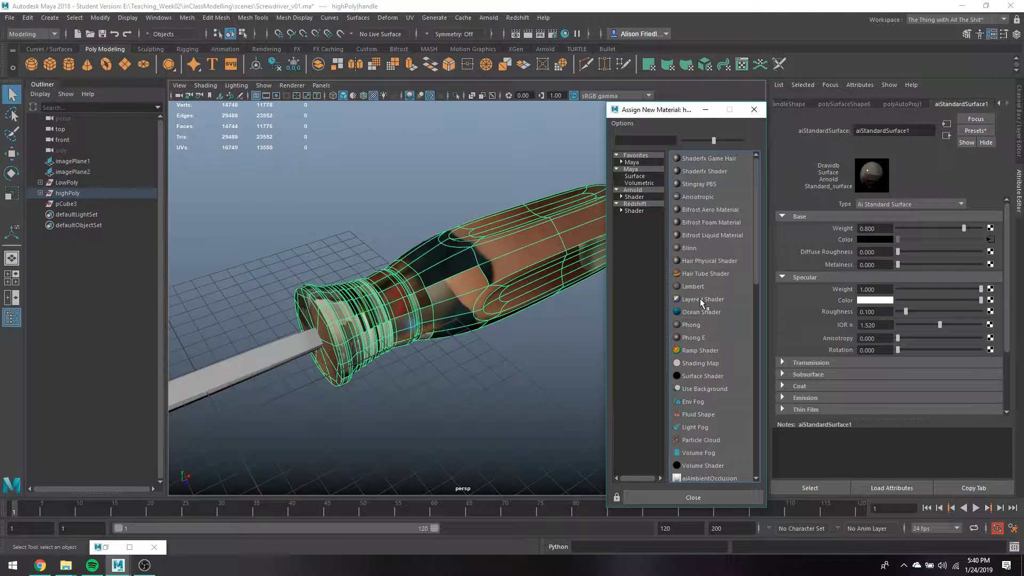
left_click(629, 197)
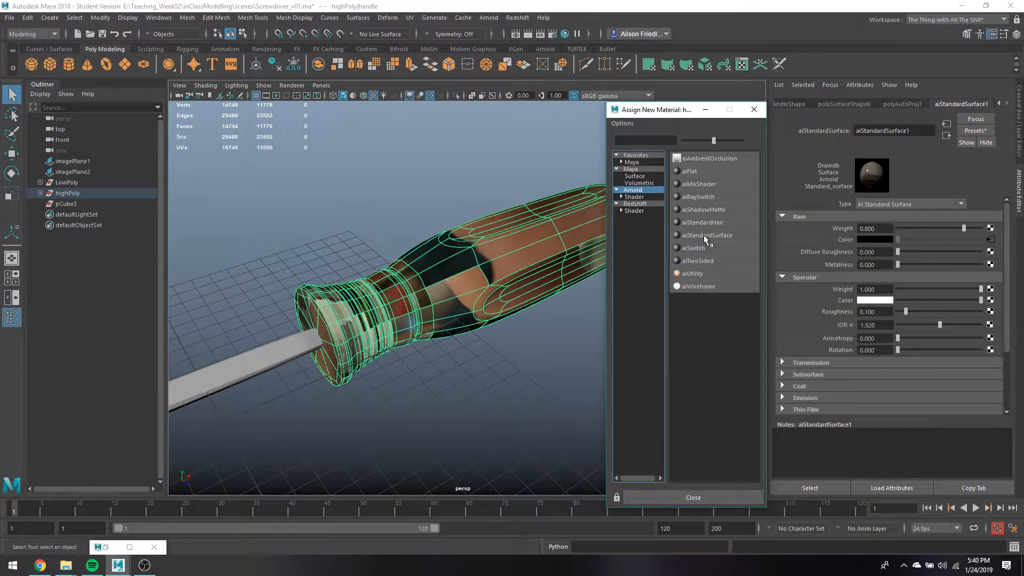
left_click(705, 244)
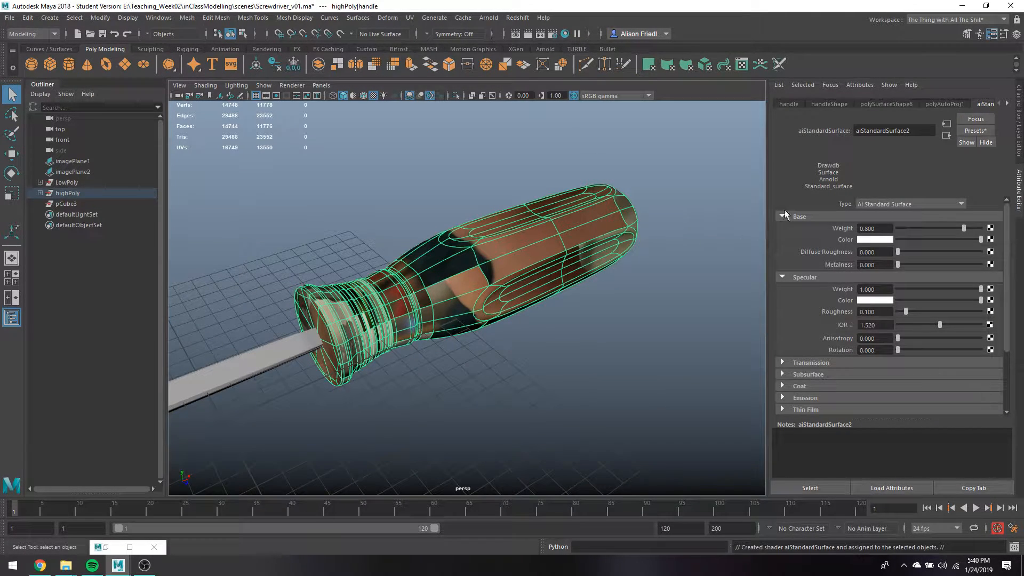
Connect a file texture to the new material's base color and load green_metal_rust_diff_2k.png from the sourceimages textures folder.
left_click(990, 240)
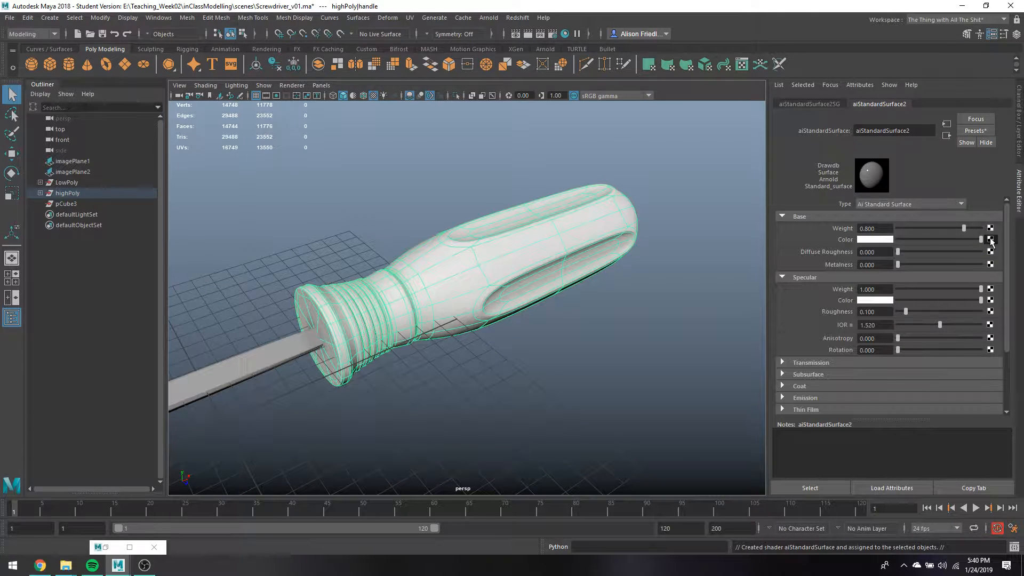
left_click(451, 278)
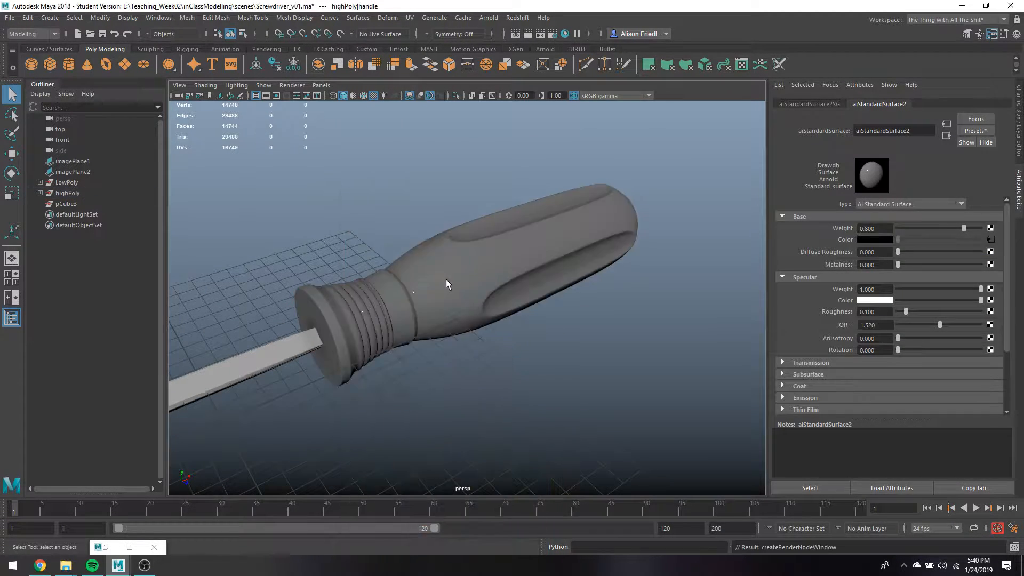
scroll(985, 258, "down", 5)
scroll(986, 258, "up", 4)
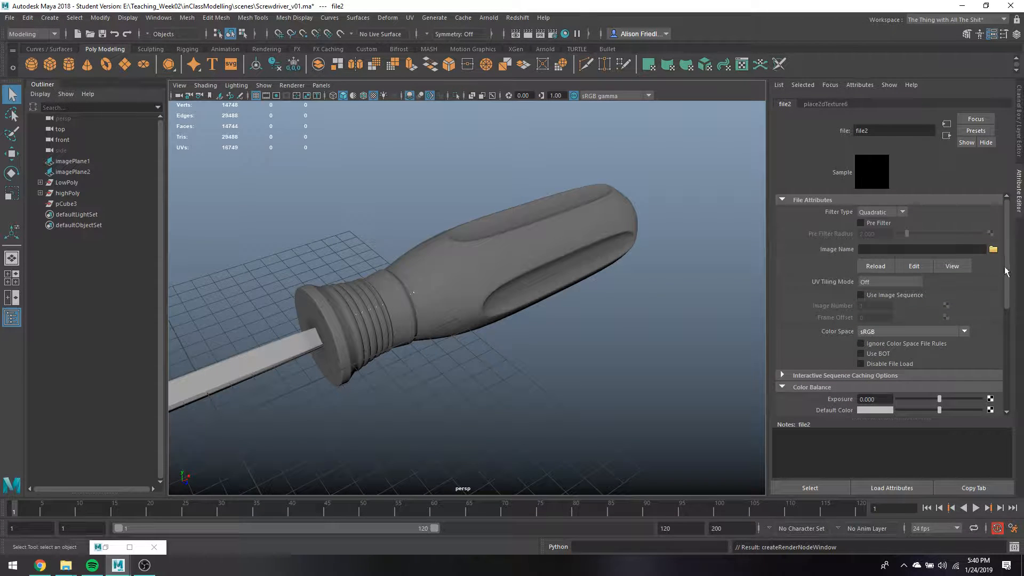
left_click(994, 250)
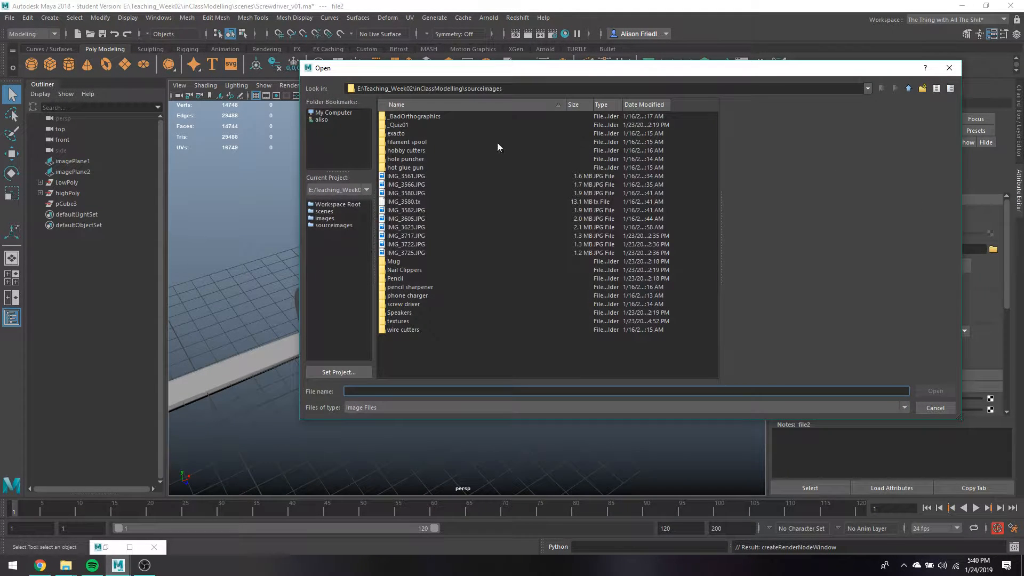
double_click(409, 321)
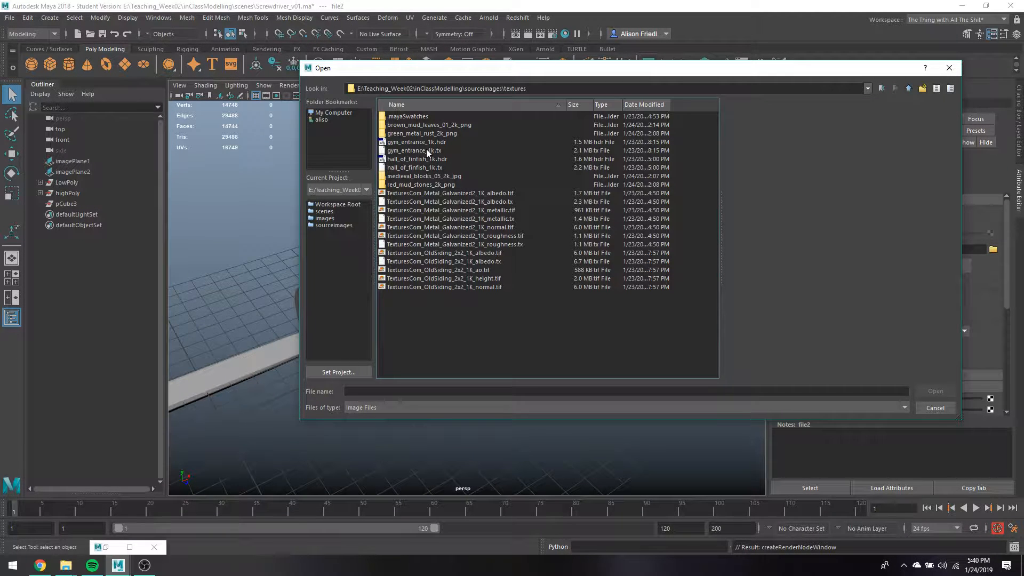
double_click(422, 133)
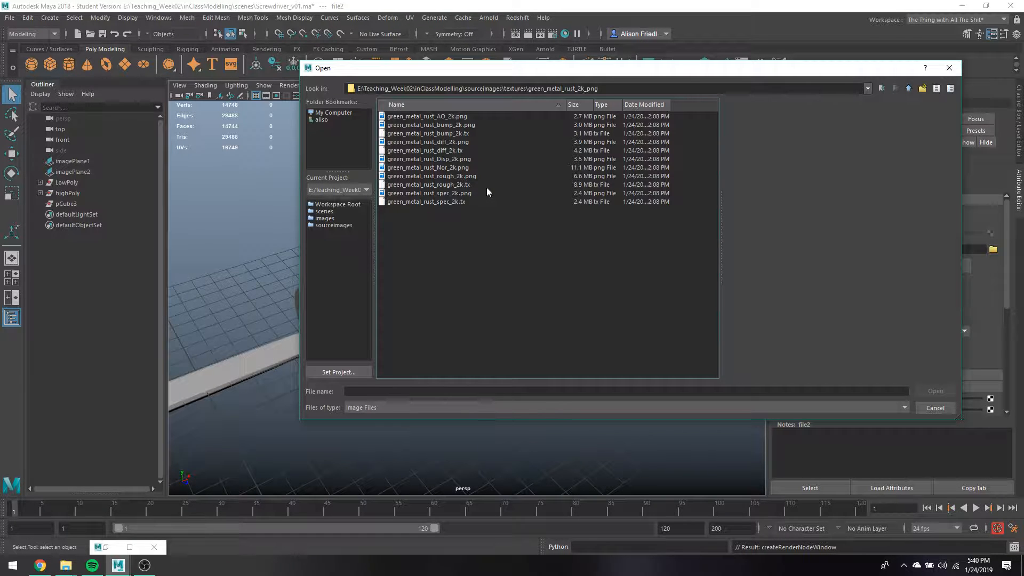
double_click(450, 142)
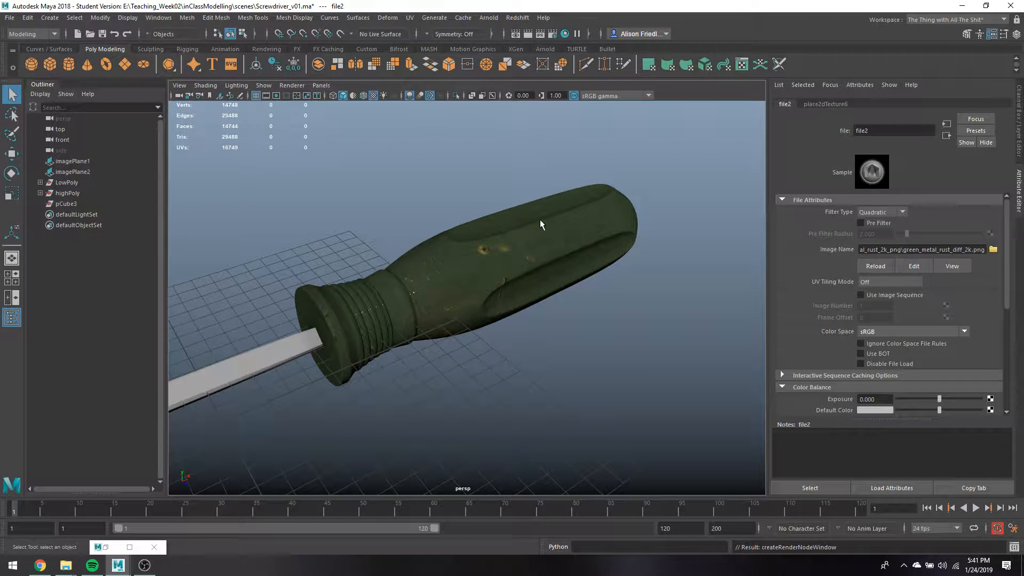
Create a polygon sphere beside the screwdriver handle and a large polygon plane under the screwdriver.
left_click(31, 64)
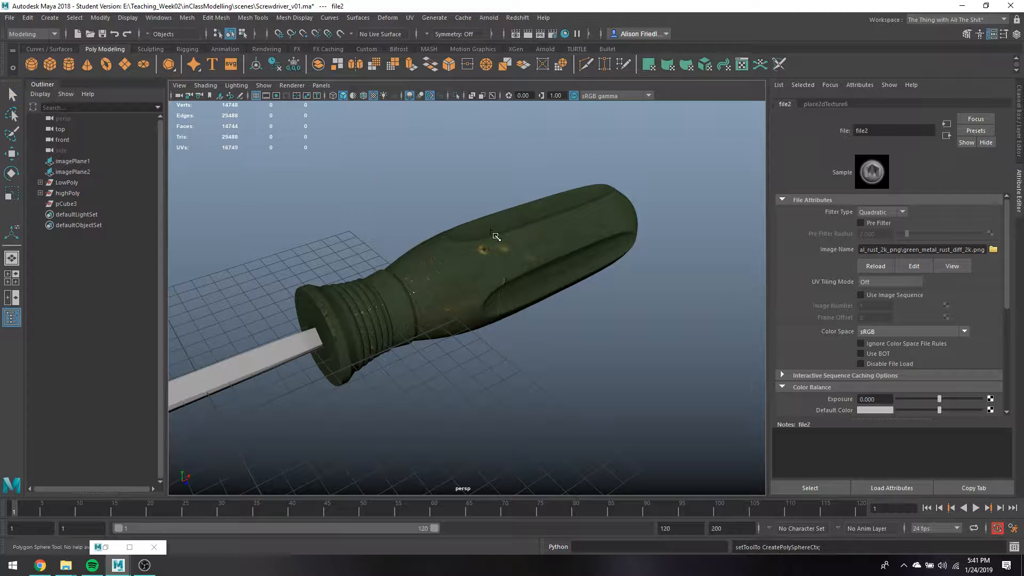
left_click_drag(383, 246, 440, 264)
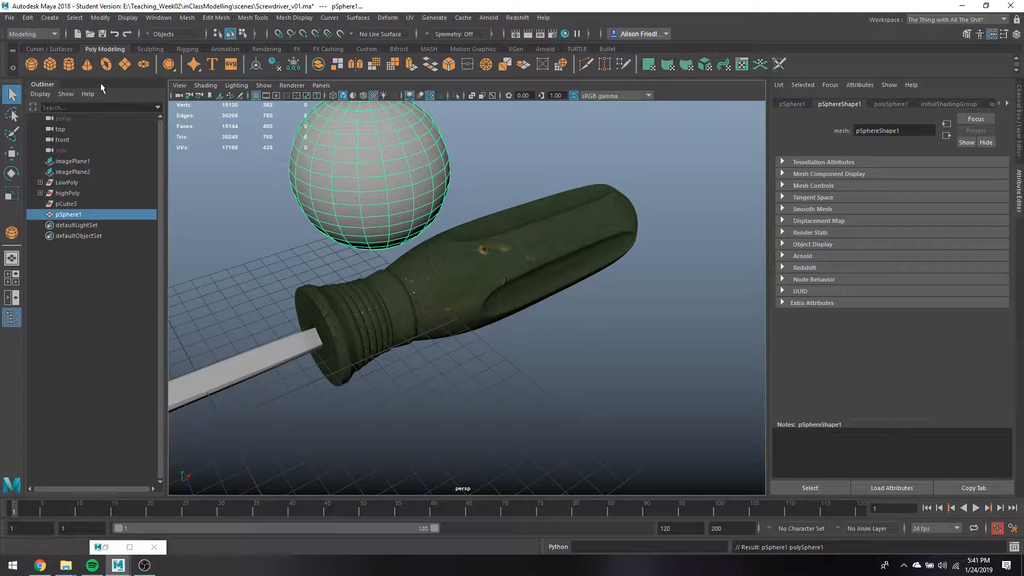
left_click(124, 64)
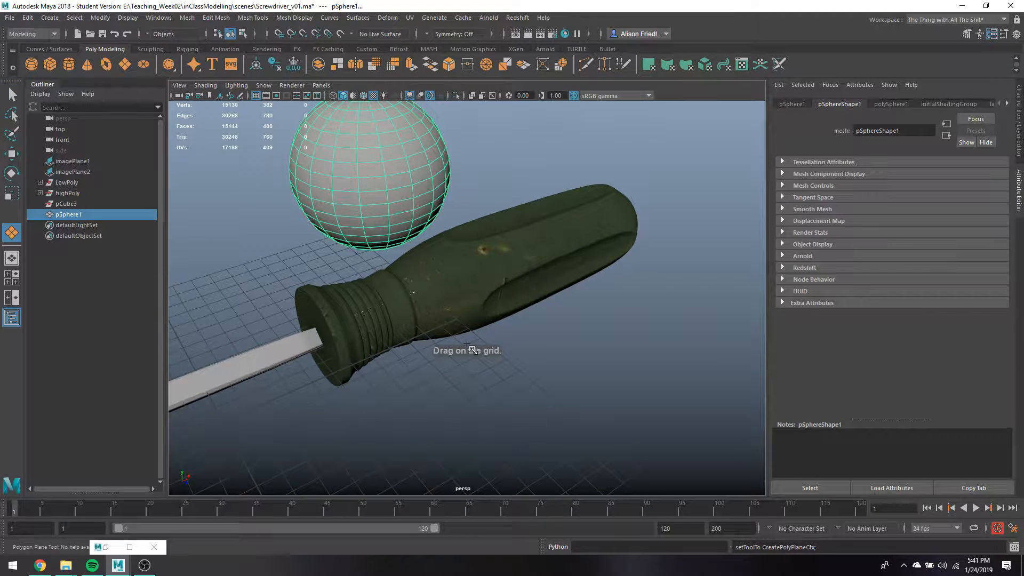
left_click_drag(473, 349, 999, 563)
Lower the plane beneath the screwdriver, scale it up uniformly by about 1.63 and deselect it.
scroll(480, 382, "down", 6)
key("w")
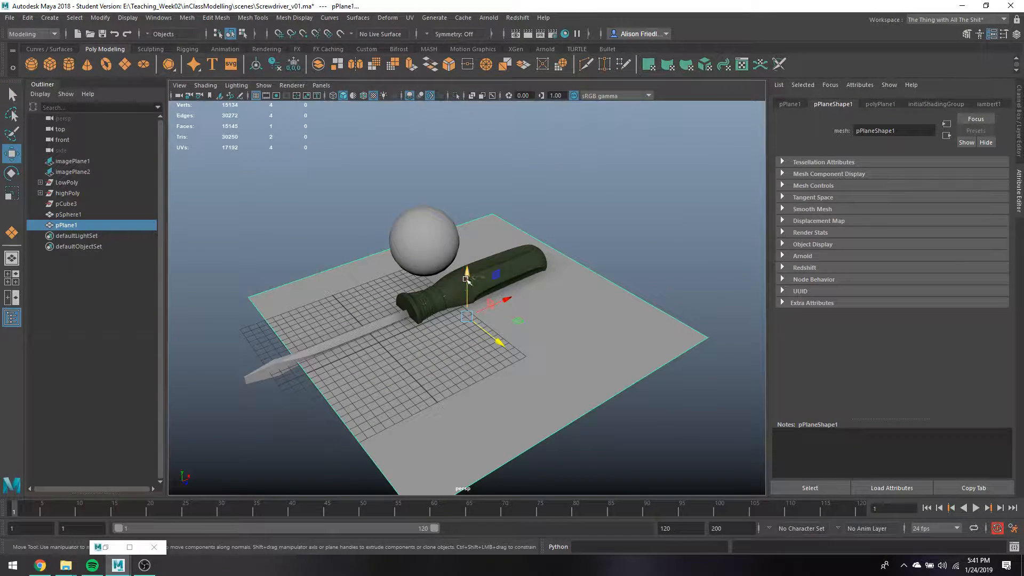
left_click_drag(467, 275, 467, 289)
key("r")
left_click_drag(467, 330, 564, 332)
scroll(484, 294, "up", 3)
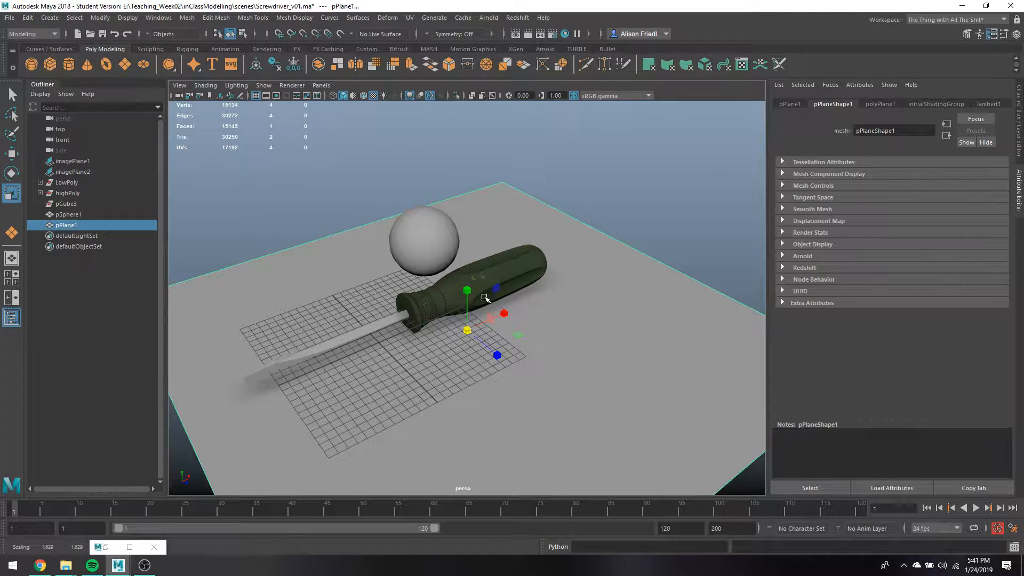
key("w")
scroll(471, 288, "up", 3)
scroll(472, 288, "up", 3)
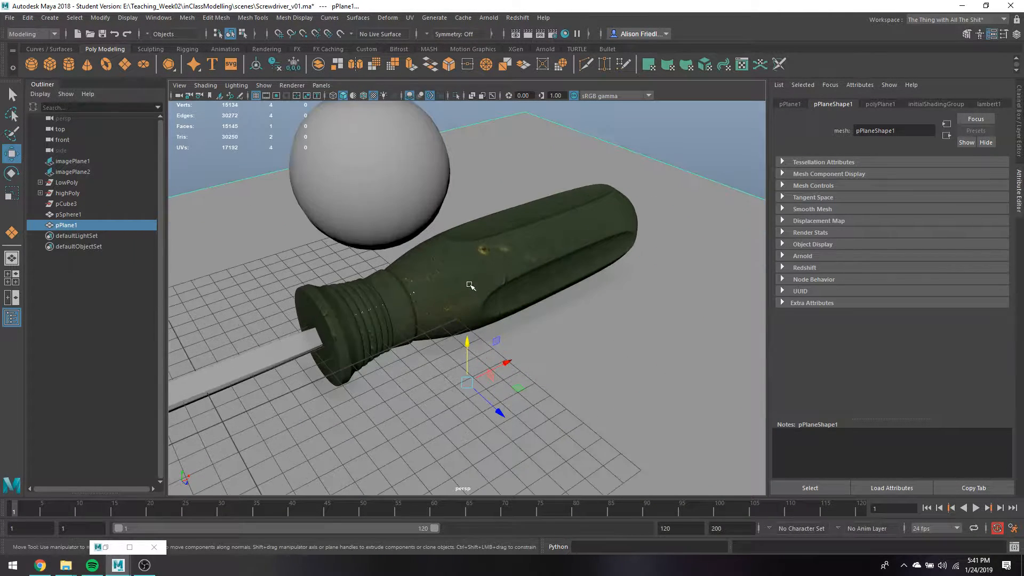
left_click(456, 117)
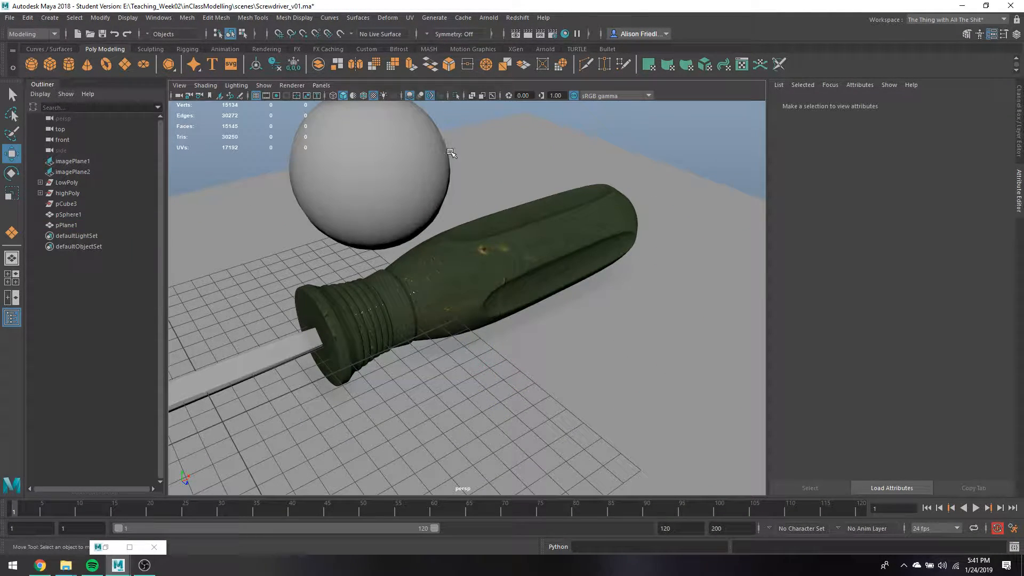
Assign the existing aiStandardSurface2 material to the sphere and clear the selection.
left_click(436, 156)
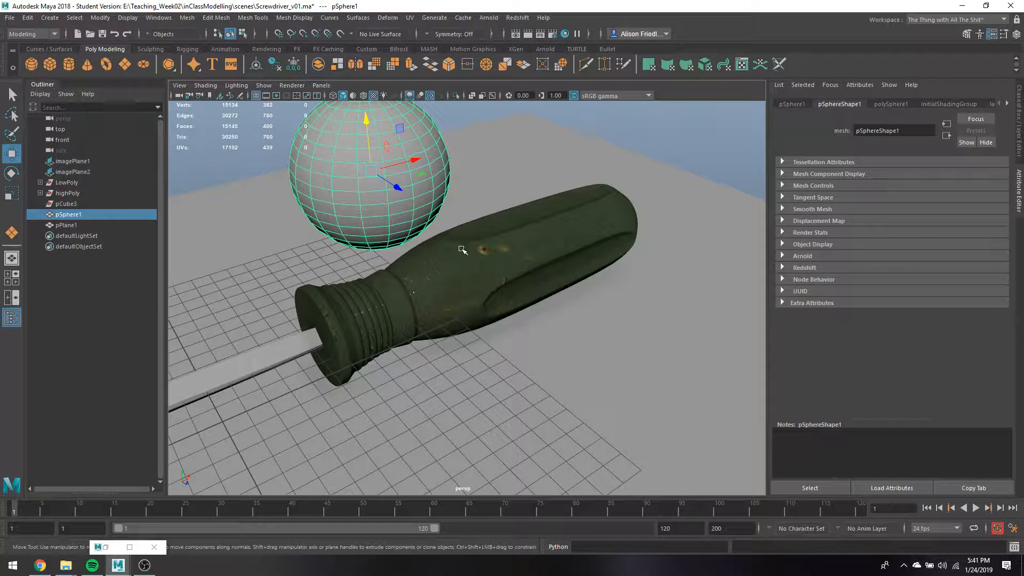
right_click(358, 148)
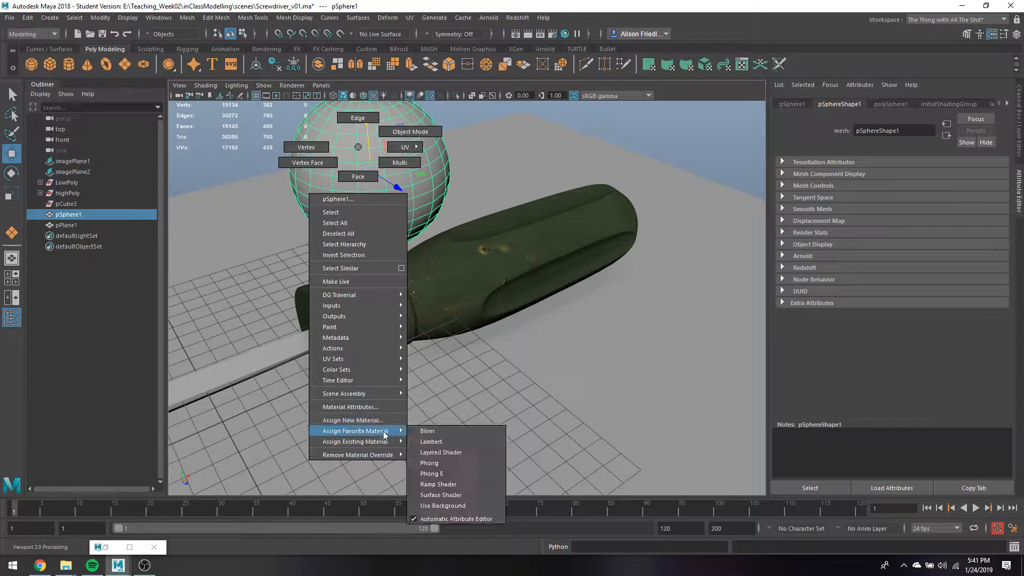
mouse_move(392, 446)
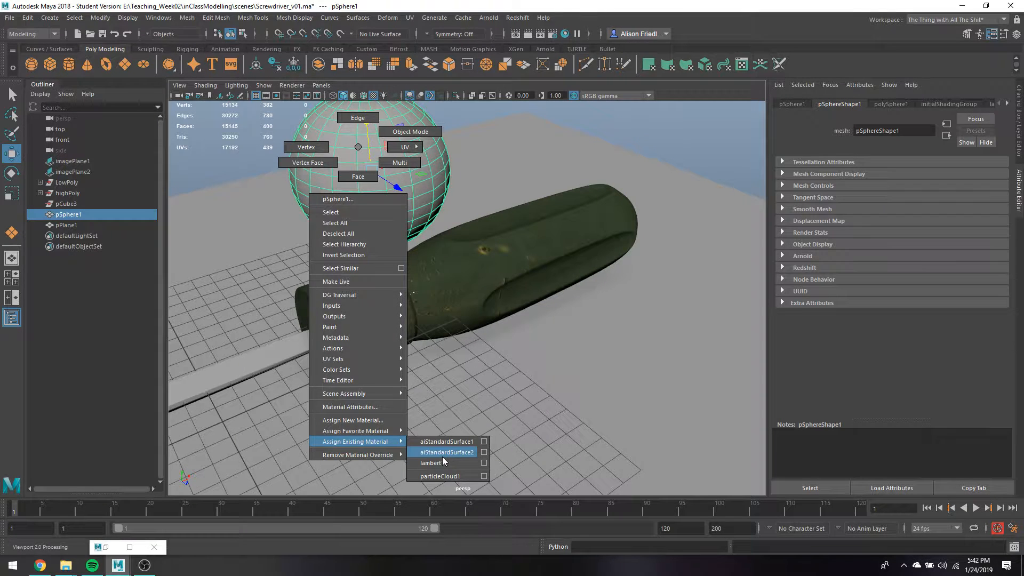
left_click(443, 457)
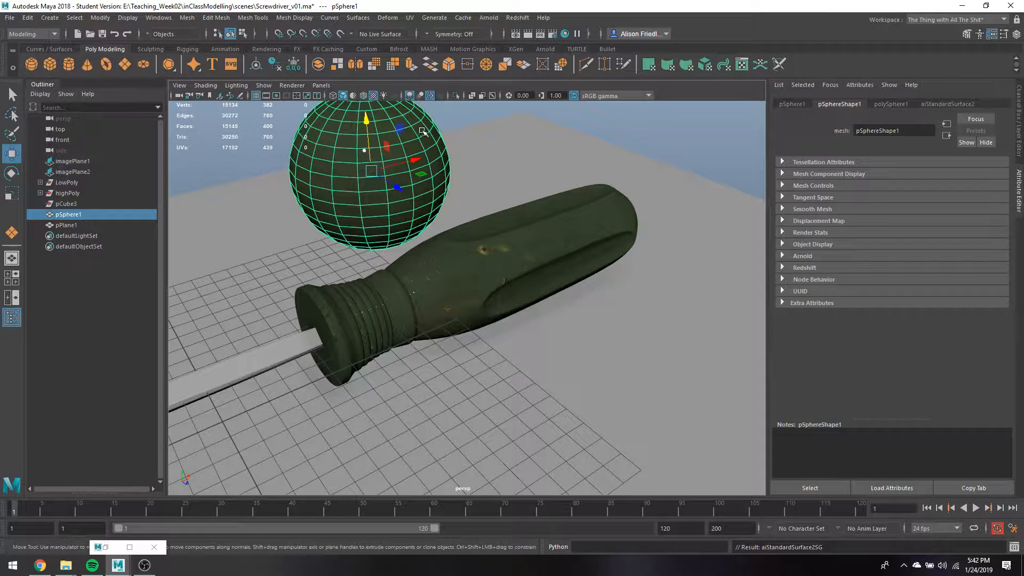
left_click(747, 149)
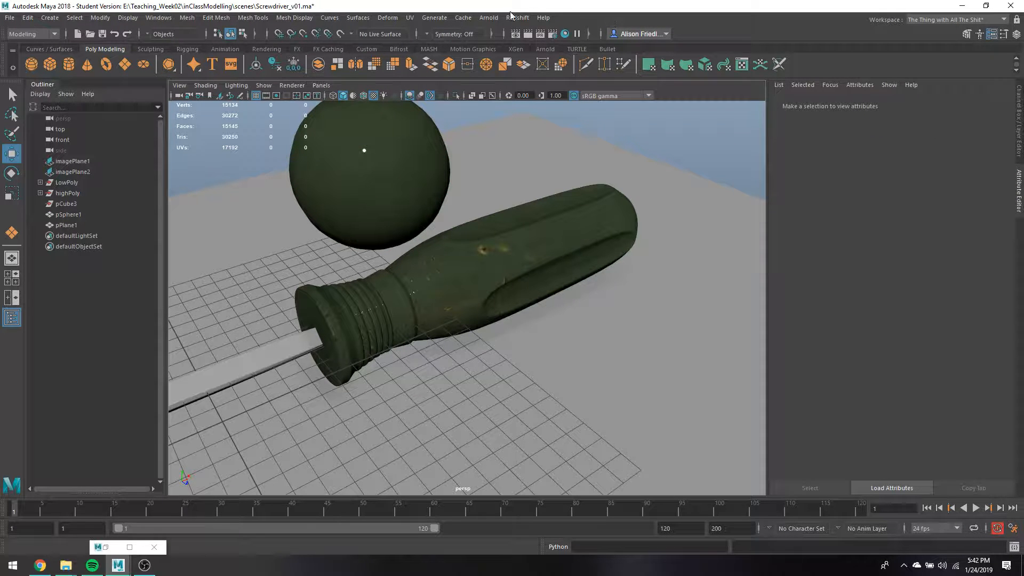
Create an Arnold area light in the scene.
left_click(488, 18)
mouse_move(534, 71)
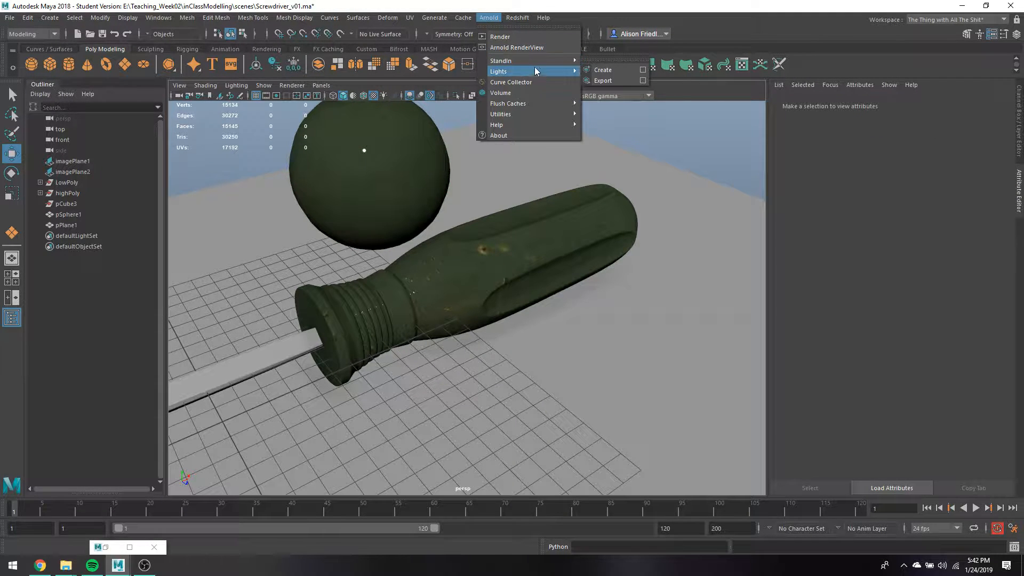
left_click(608, 80)
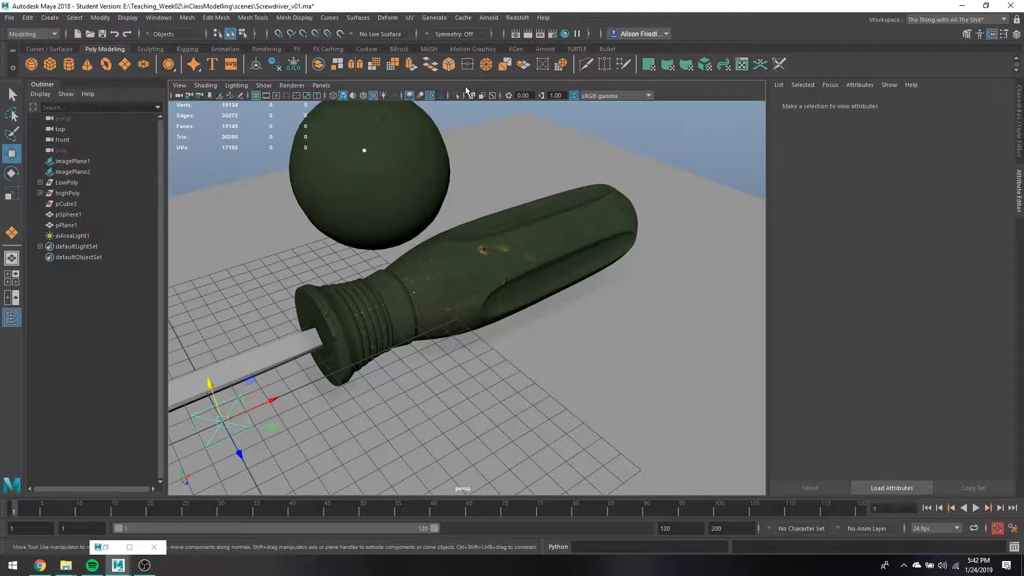
Look through the selected area light and frame the sphere and screwdriver diagonally from above to aim it.
left_click(320, 85)
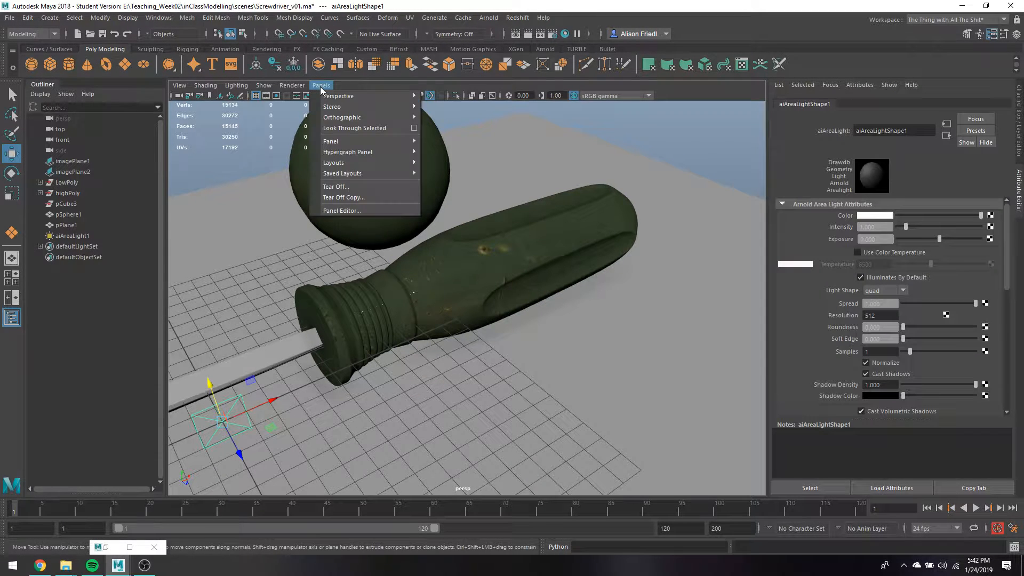
left_click(352, 128)
left_click_drag(482, 226, 520, 288, "alt")
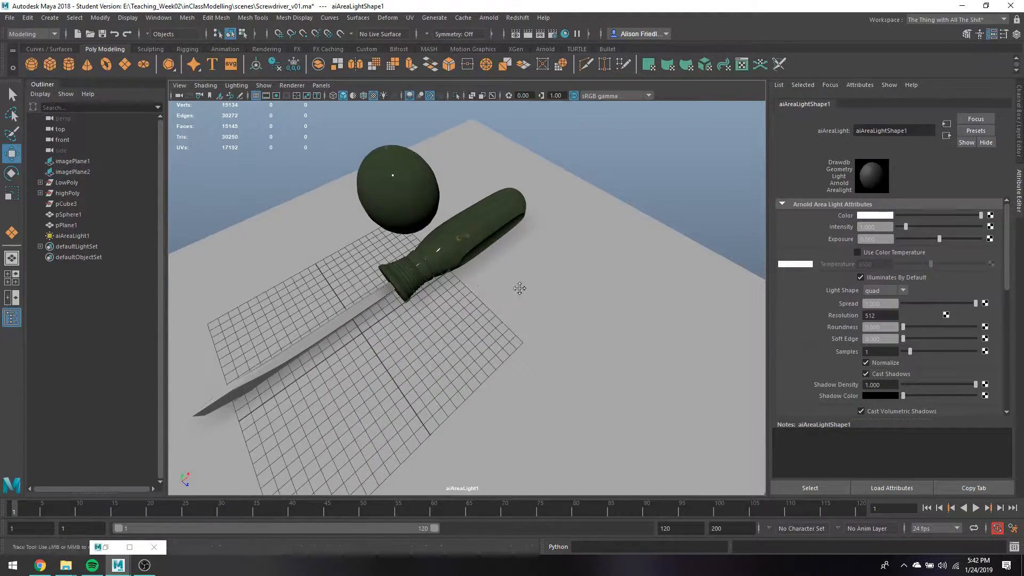
middle_click_drag(520, 288, 587, 286, "alt")
Set the area light's intensity to 1000 and return the viewport to the persp camera.
left_click(869, 227)
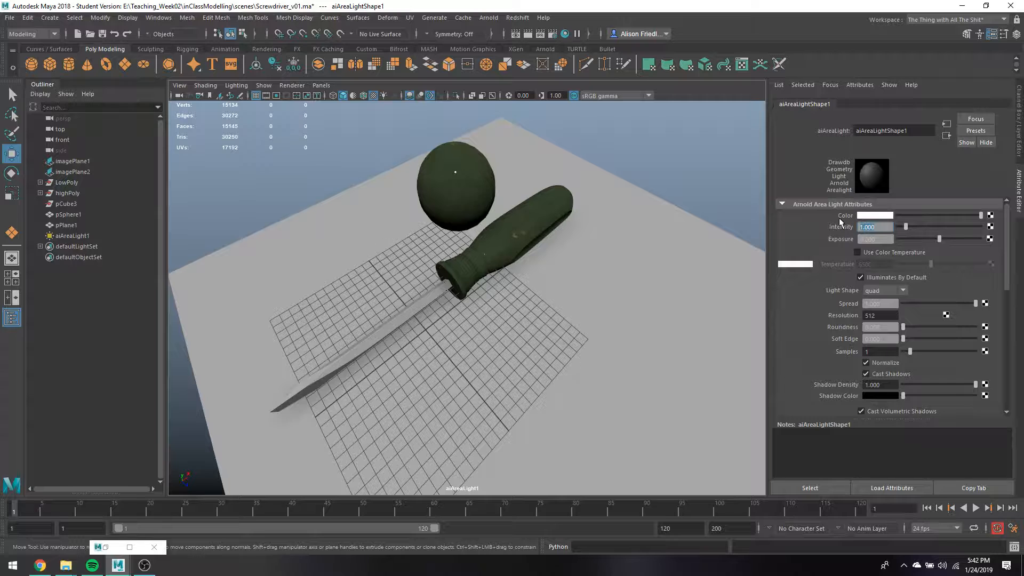
type("1000")
key("Return")
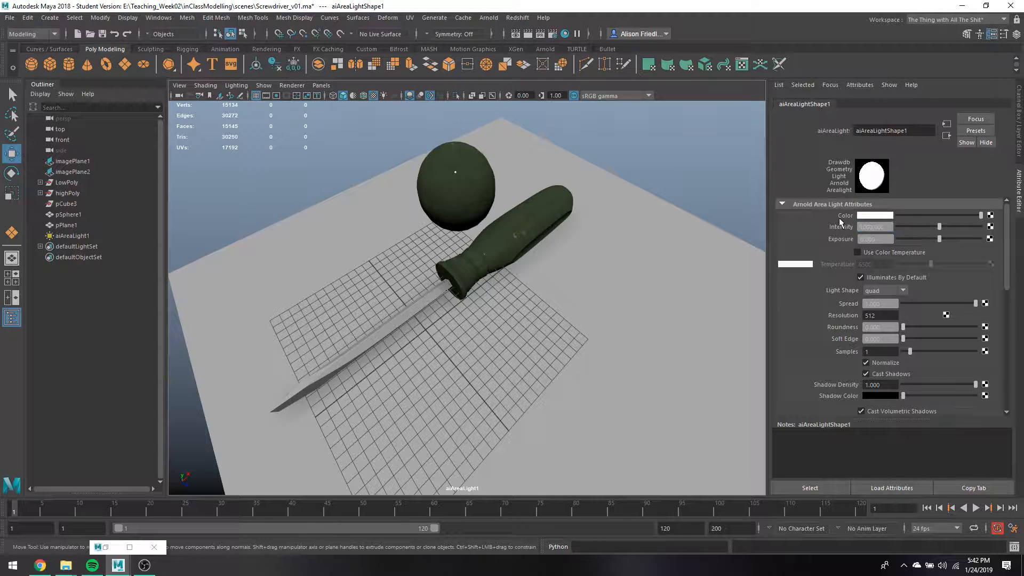
left_click(316, 85)
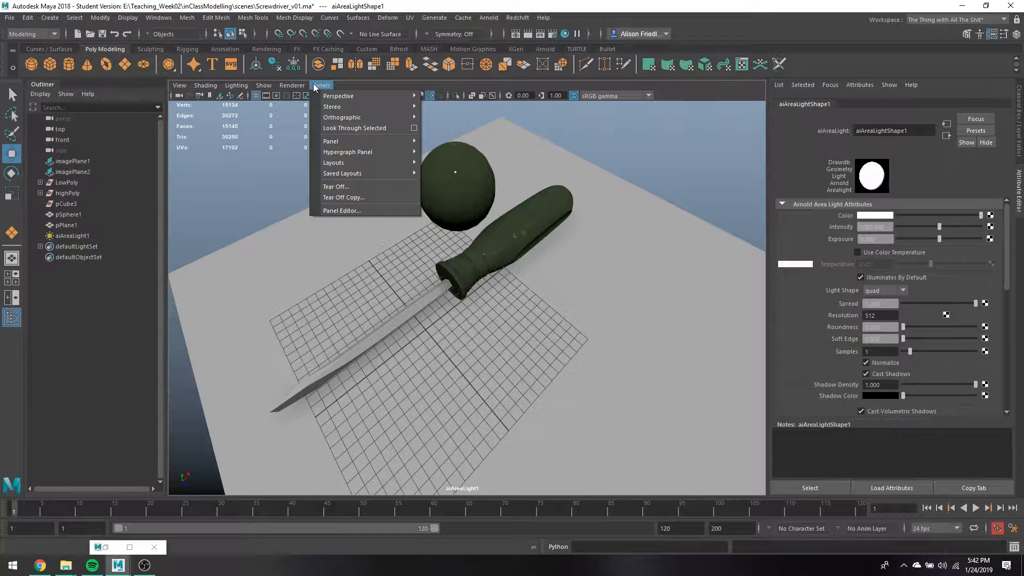
mouse_move(328, 99)
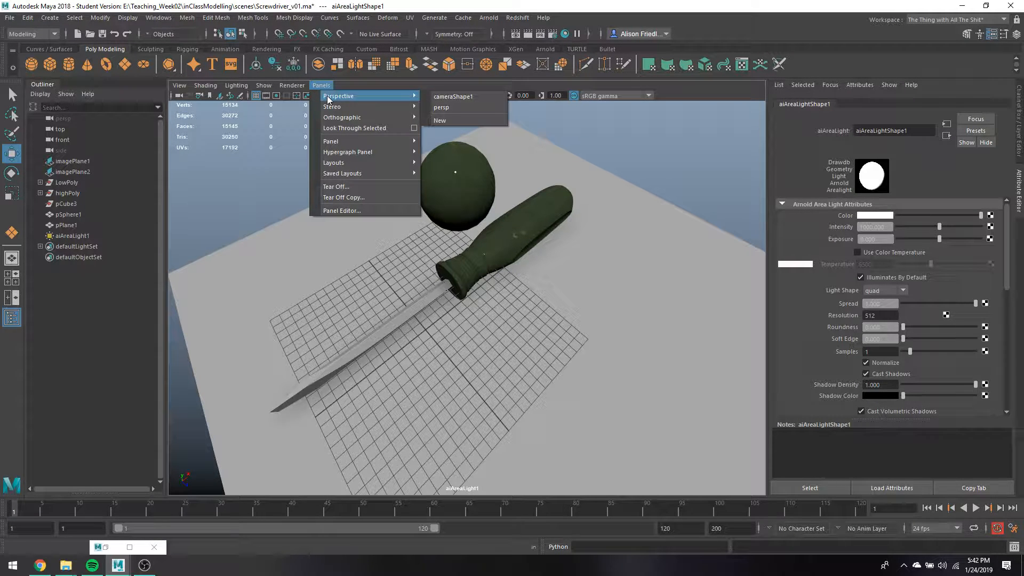
left_click(438, 108)
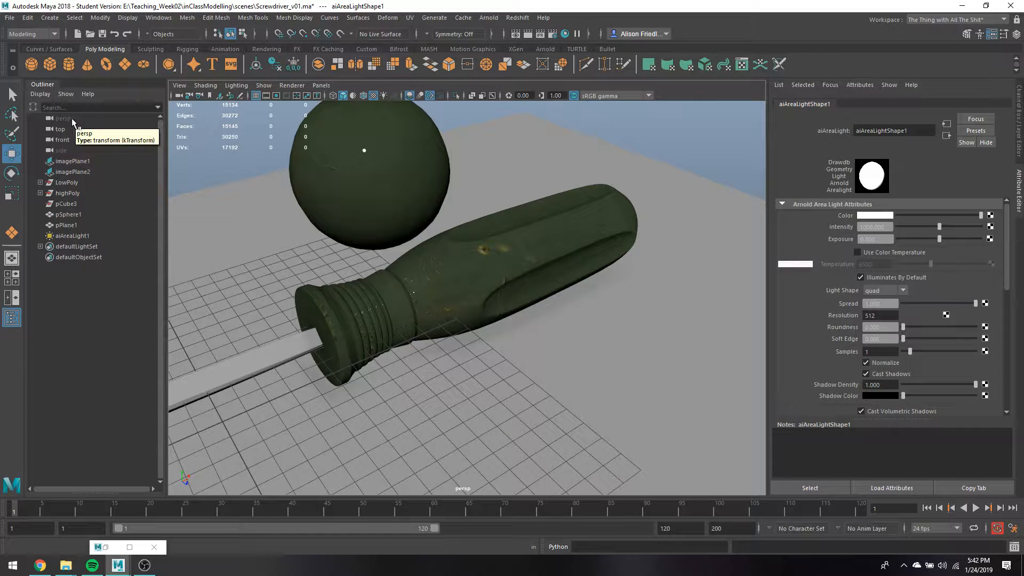
Set the render image size to the 640x480 preset in the Render Settings and close them.
left_click(550, 35)
scroll(261, 258, "down", 5)
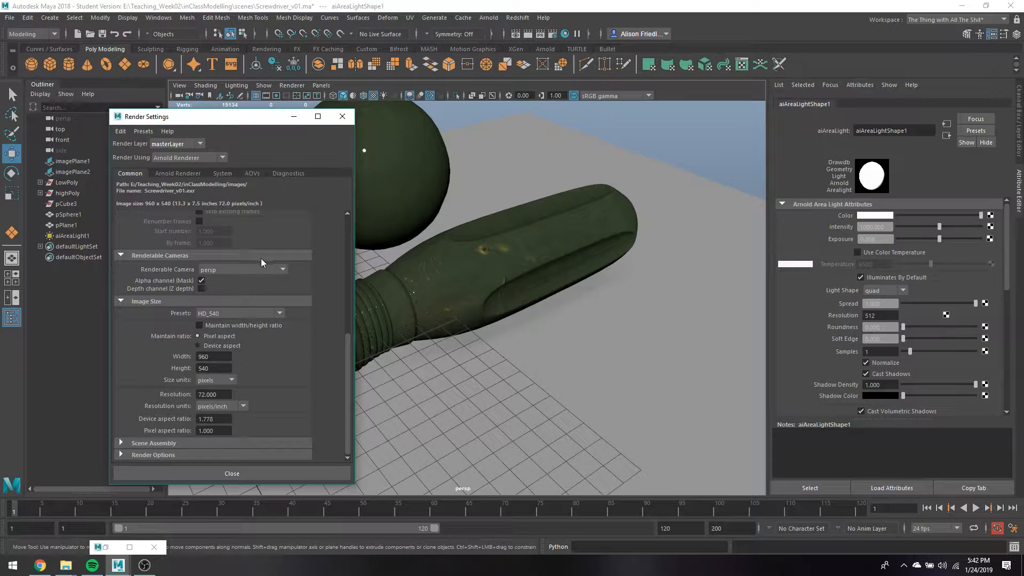
left_click(219, 314)
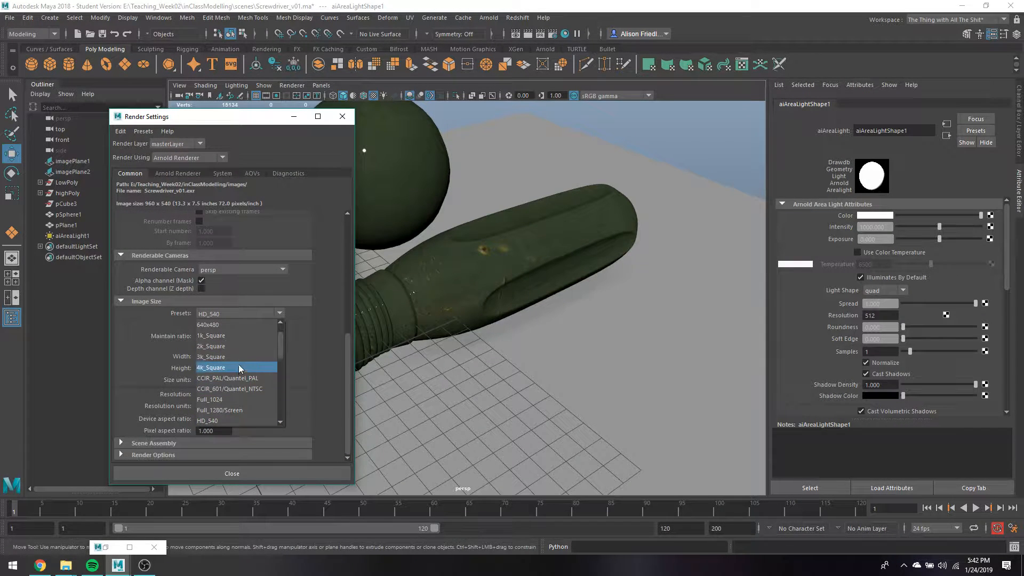
scroll(239, 354, "up", 1)
left_click(228, 343)
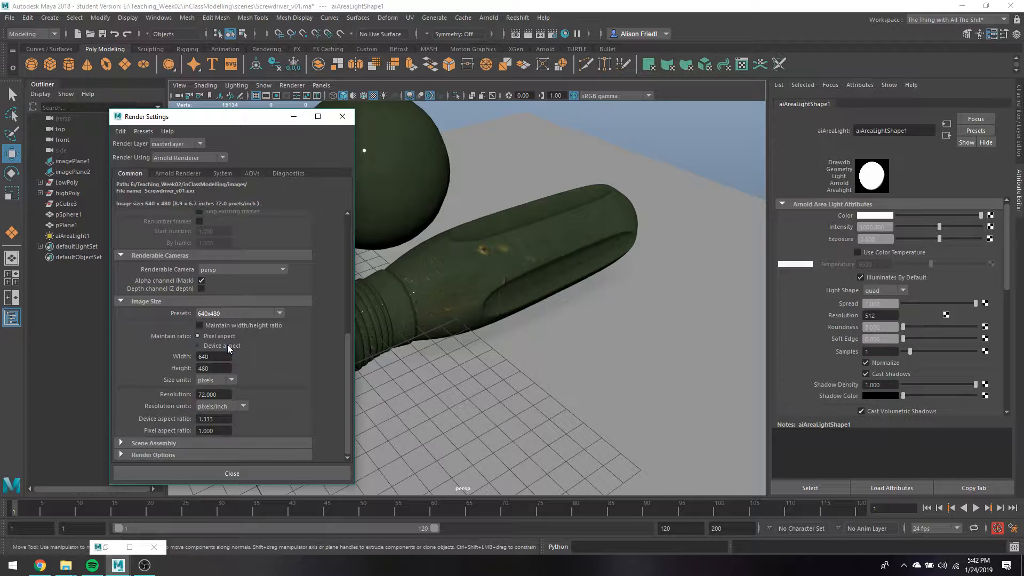
left_click(342, 117)
Render the perspective view with Arnold and shrink and move the Render View window so the handle stays accessible.
left_click(515, 34)
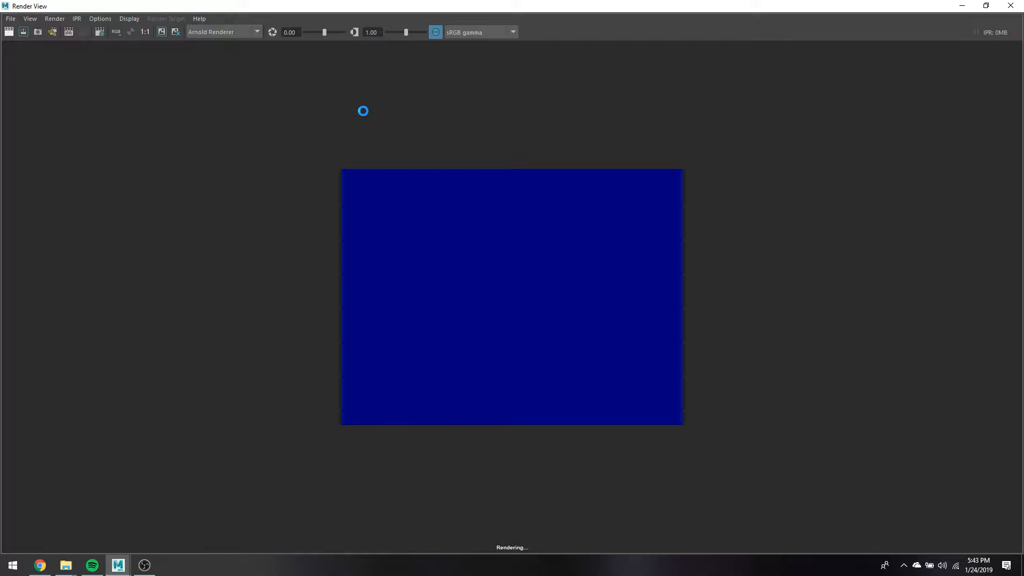
key("super+Left")
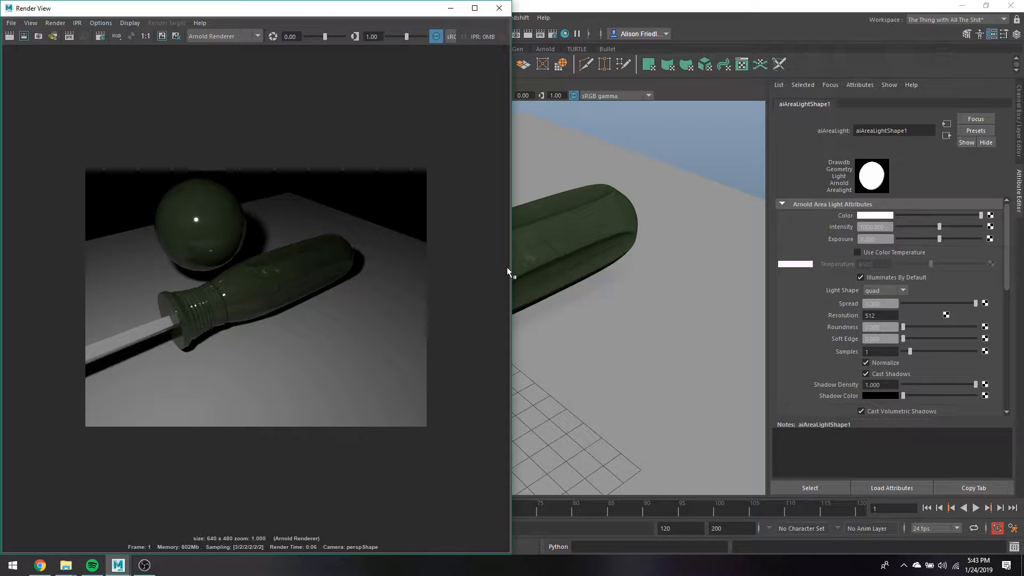
left_click_drag(511, 271, 365, 243)
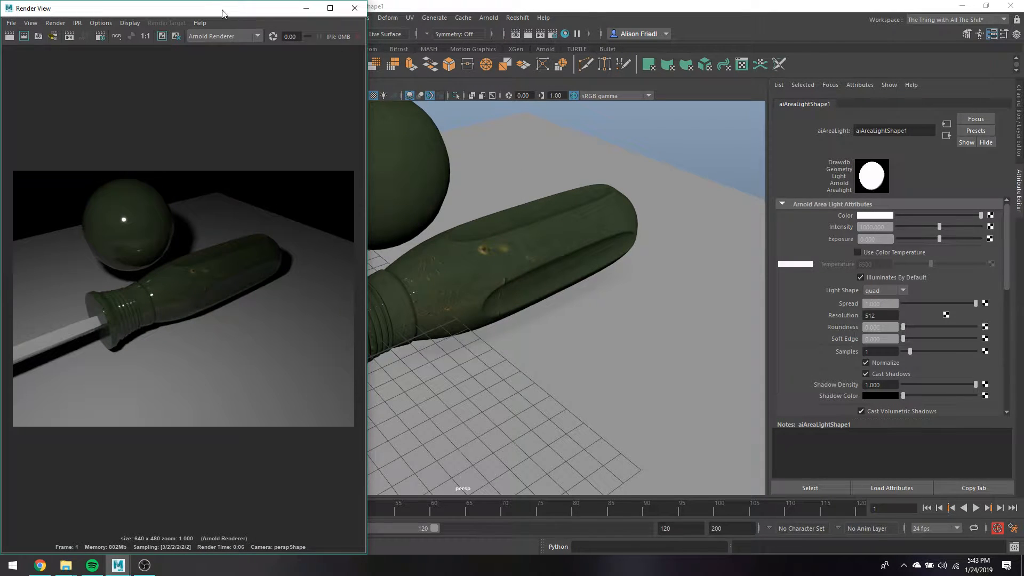
left_click_drag(220, 4, 351, 99)
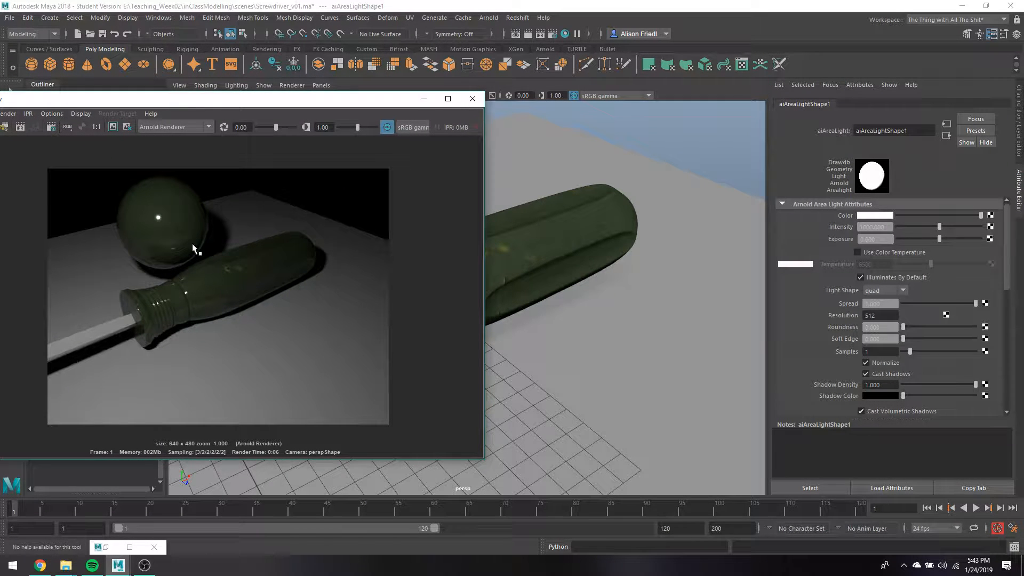
Connect a file texture with green_metal_rust_rough_2k.png to the specular roughness of the handle's aiStandardSurface2 material.
left_click(598, 230)
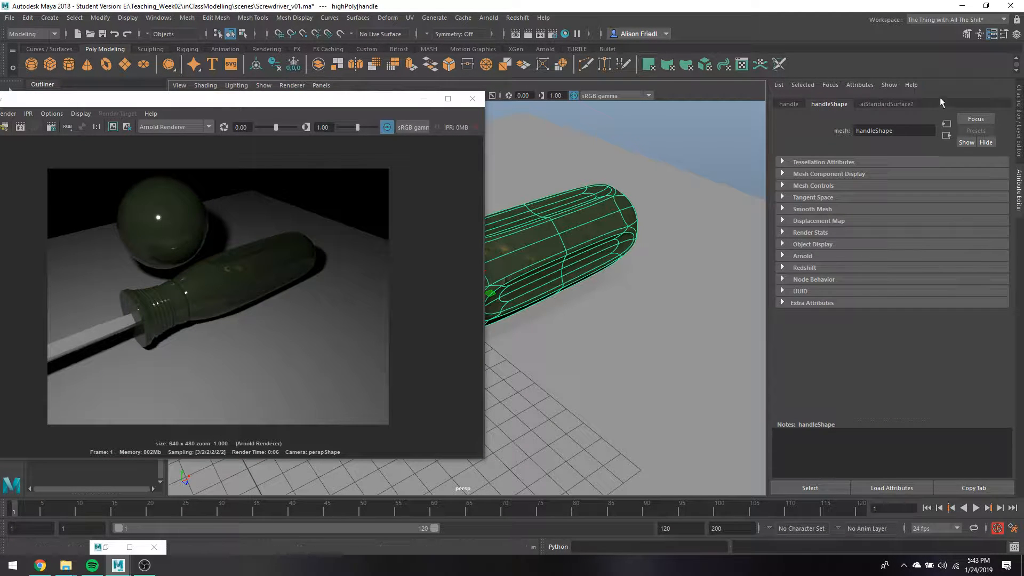
left_click(900, 110)
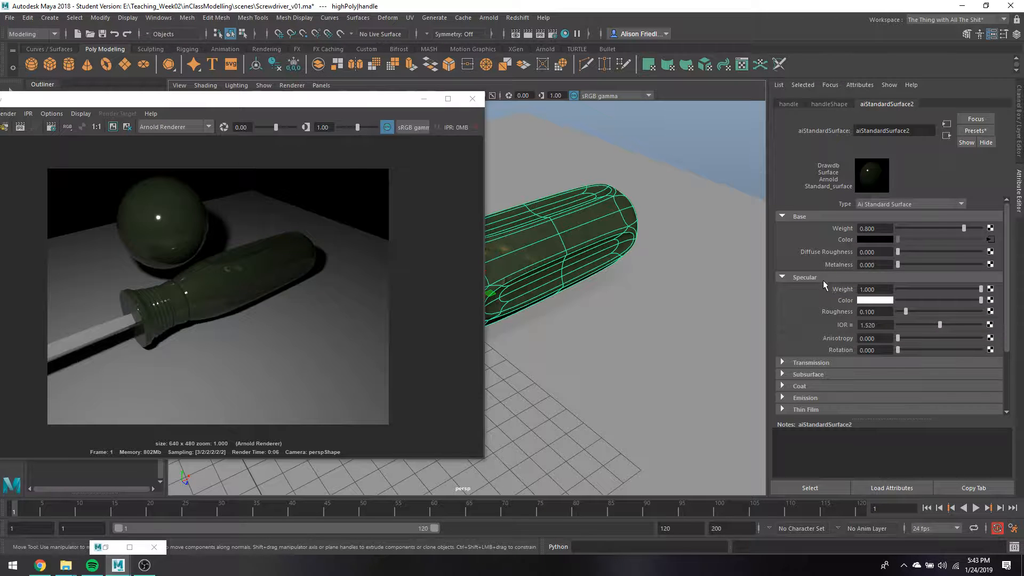
left_click(991, 311)
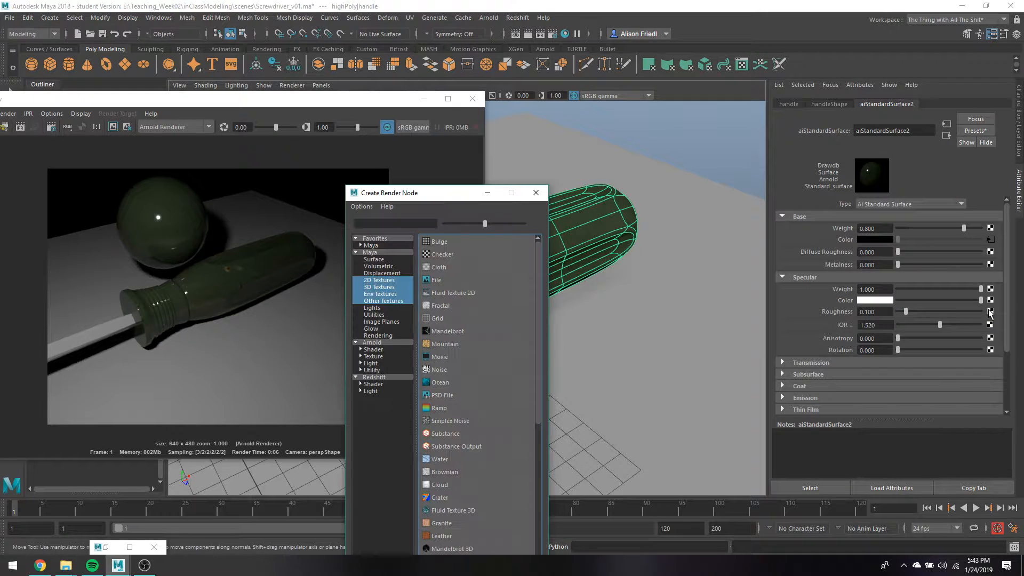
left_click(444, 278)
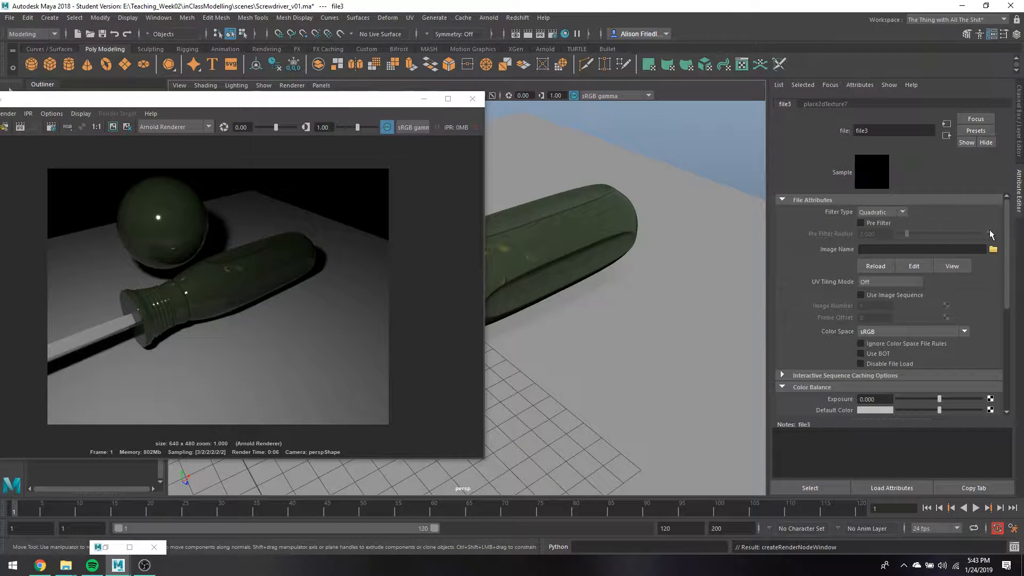
left_click(993, 249)
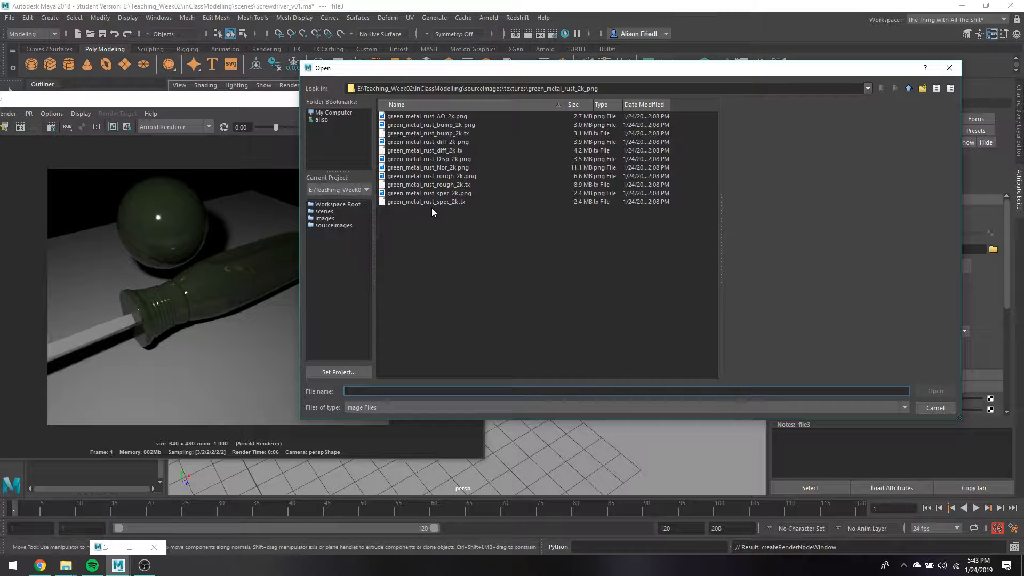
left_click(447, 176)
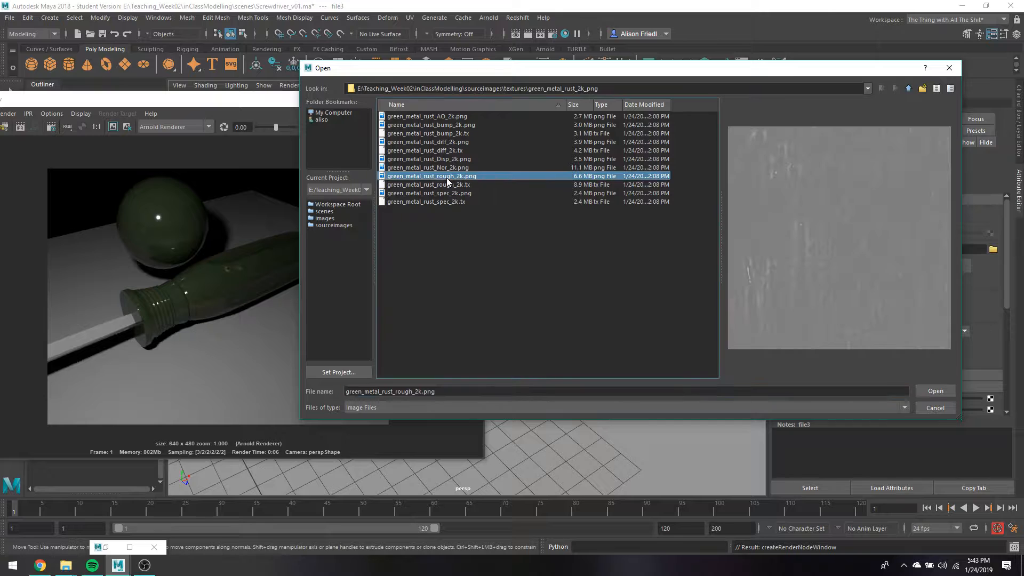
left_click(930, 393)
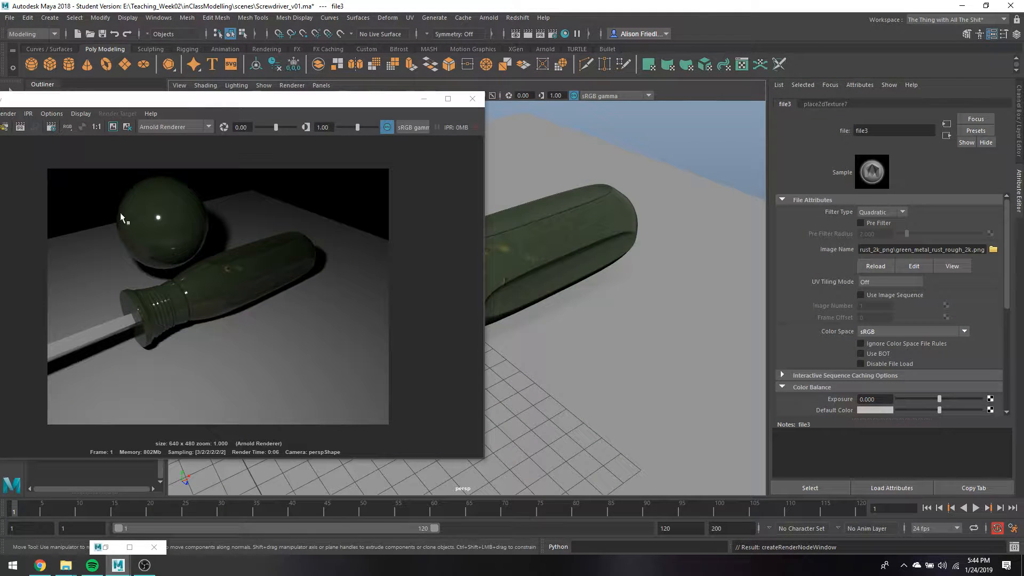
Mark a render region over the lower sphere and the front of the handle, re-render it and inspect it up close.
left_click_drag(114, 210, 248, 346)
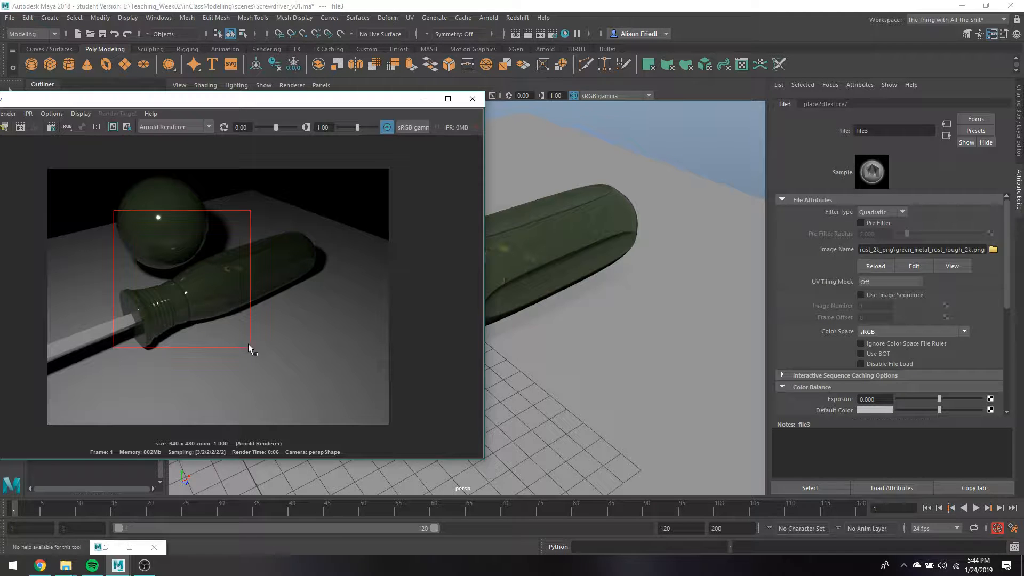
left_click_drag(129, 98, 183, 94)
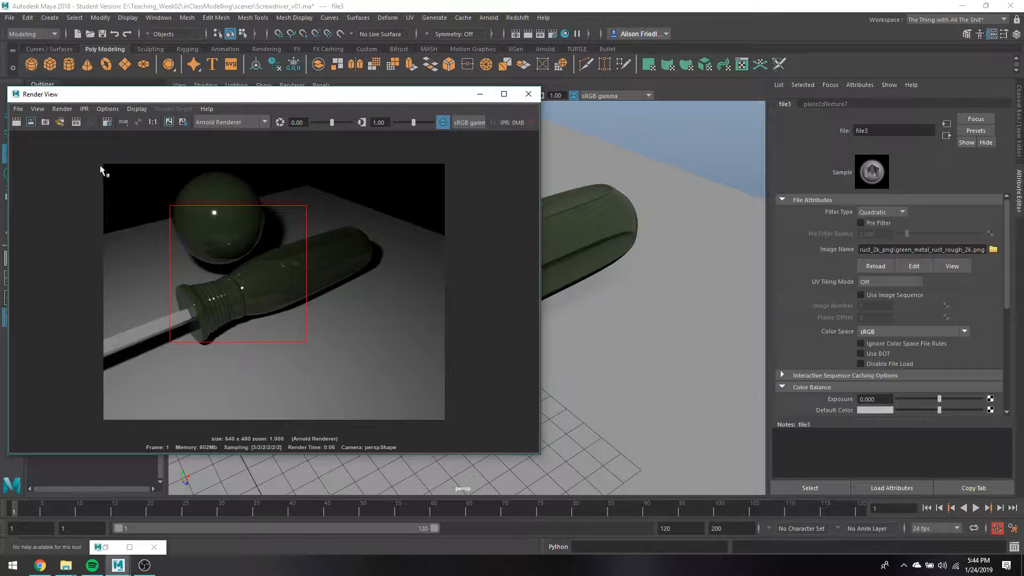
left_click(31, 126)
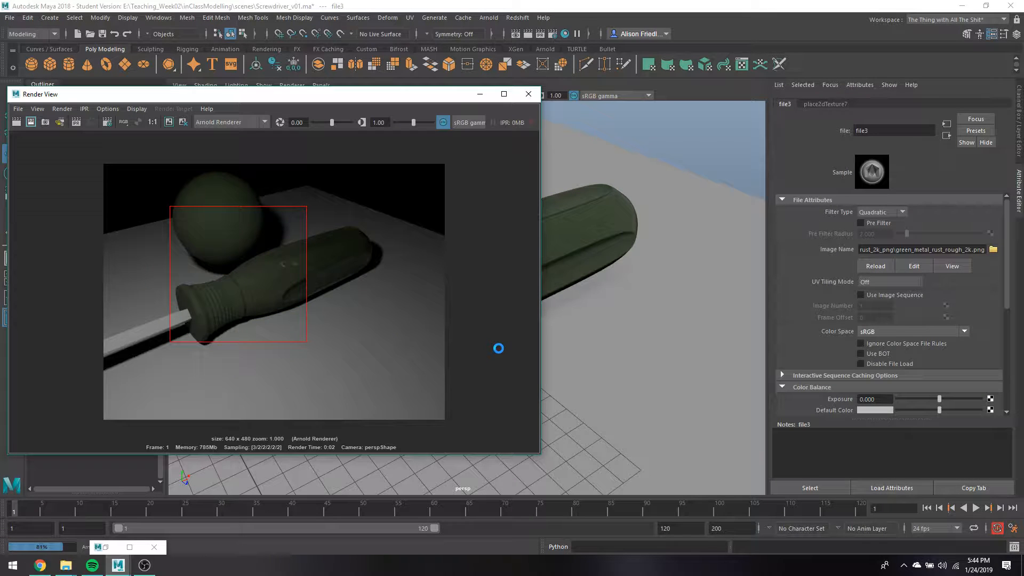
scroll(255, 256, "up", 4)
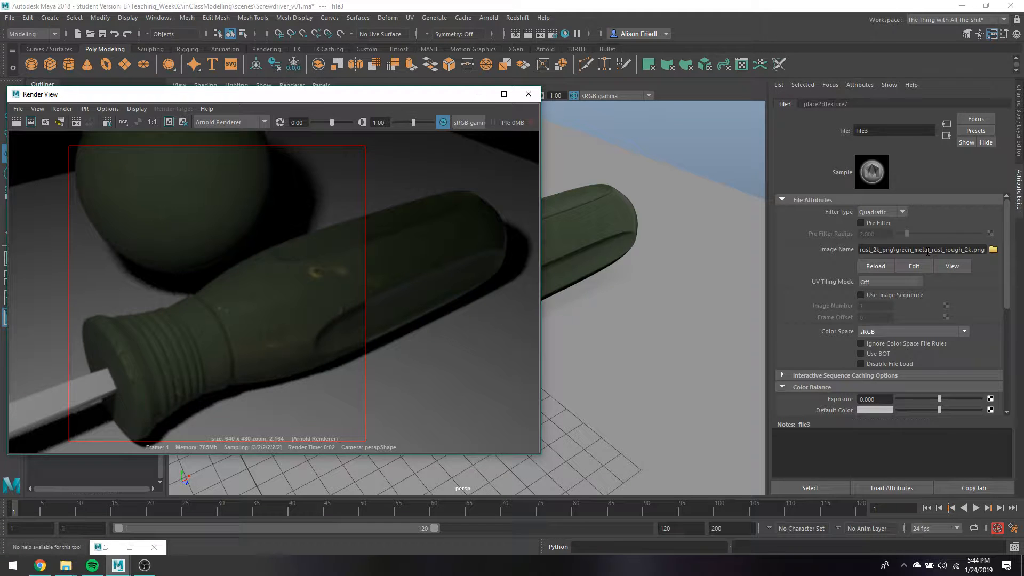
Enable Alpha is Luminance in the roughness file texture's color balance settings.
scroll(928, 253, "down", 5)
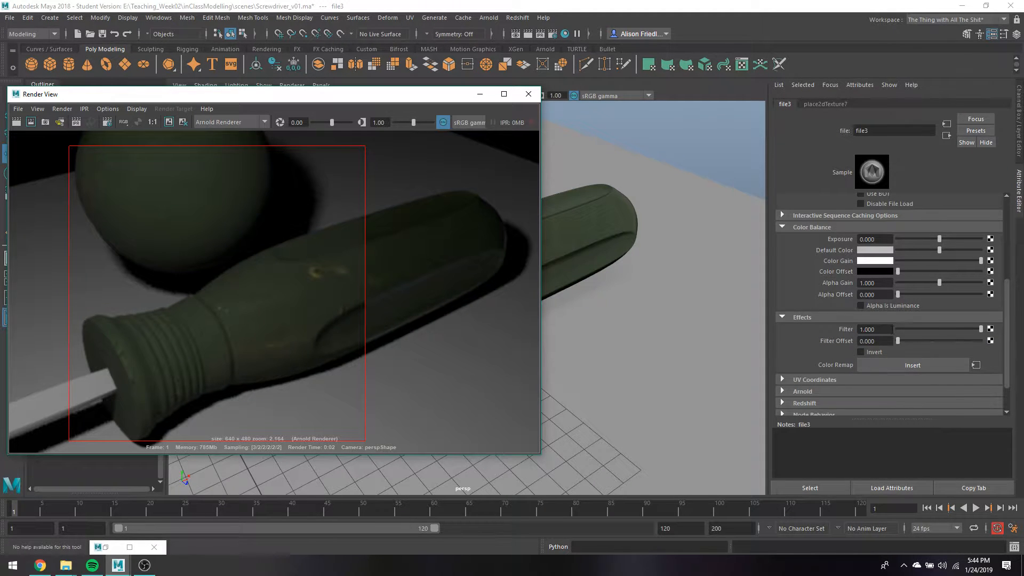
scroll(903, 340, "up", 2)
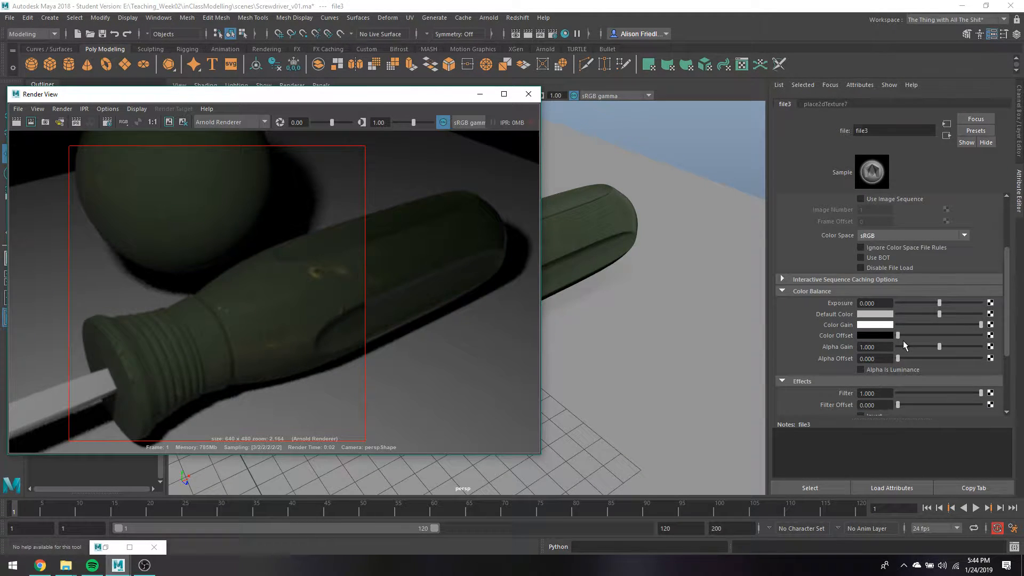
scroll(854, 361, "up", 3)
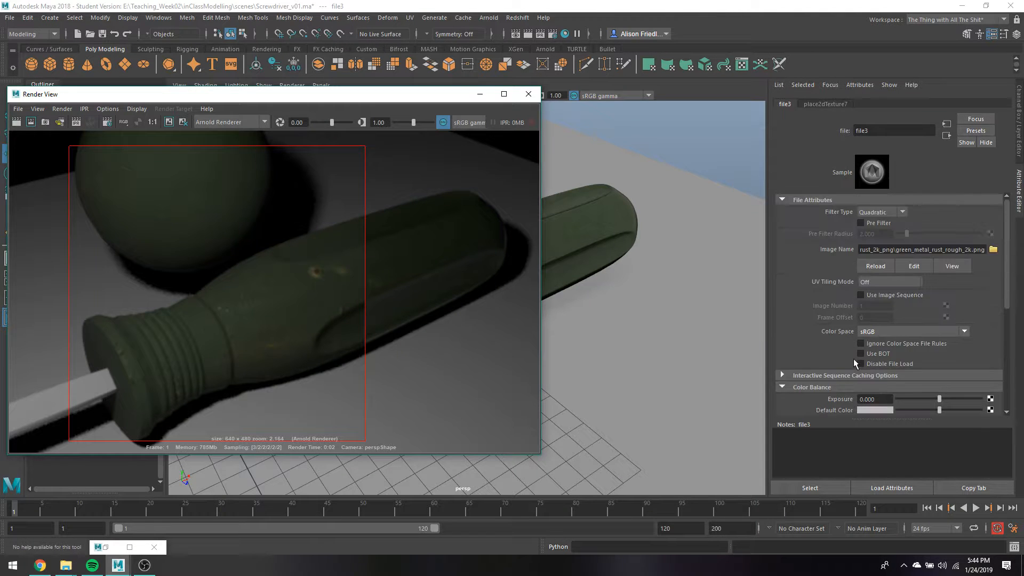
scroll(854, 359, "down", 1)
scroll(854, 359, "up", 1)
scroll(946, 310, "down", 4)
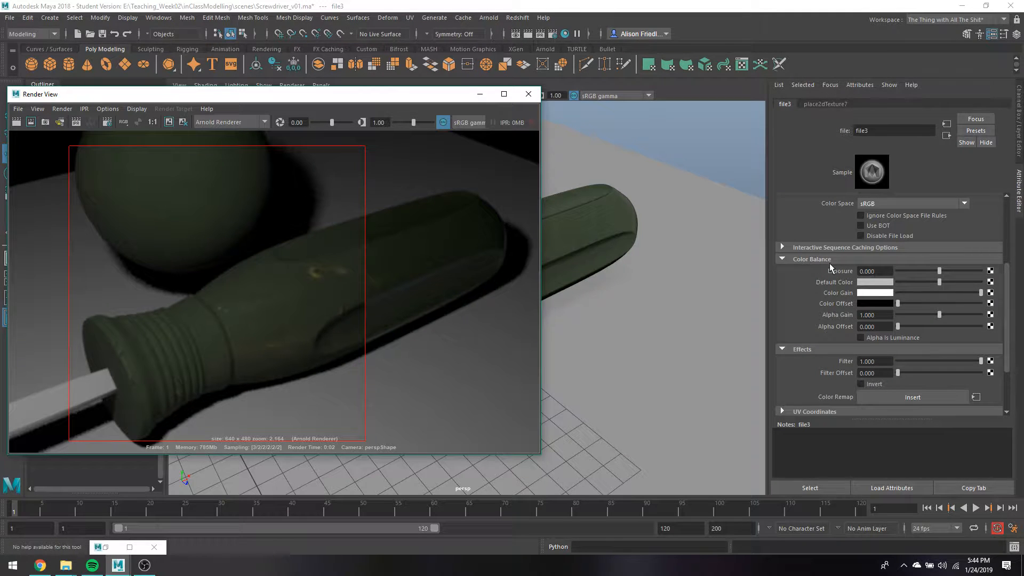
left_click(861, 339)
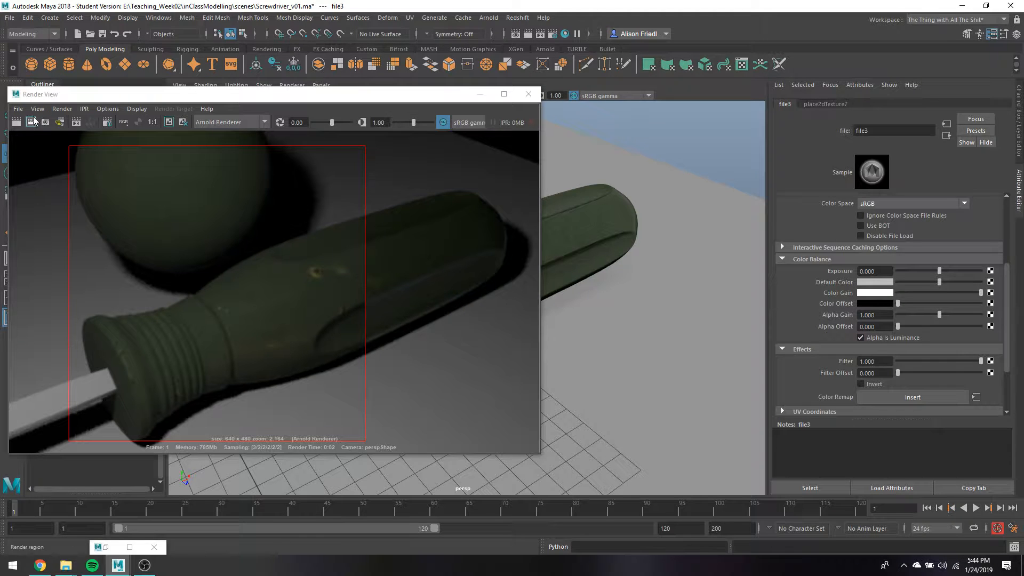
Re-render the marked region and examine the roughness highlights on the handle and sphere.
left_click(32, 123)
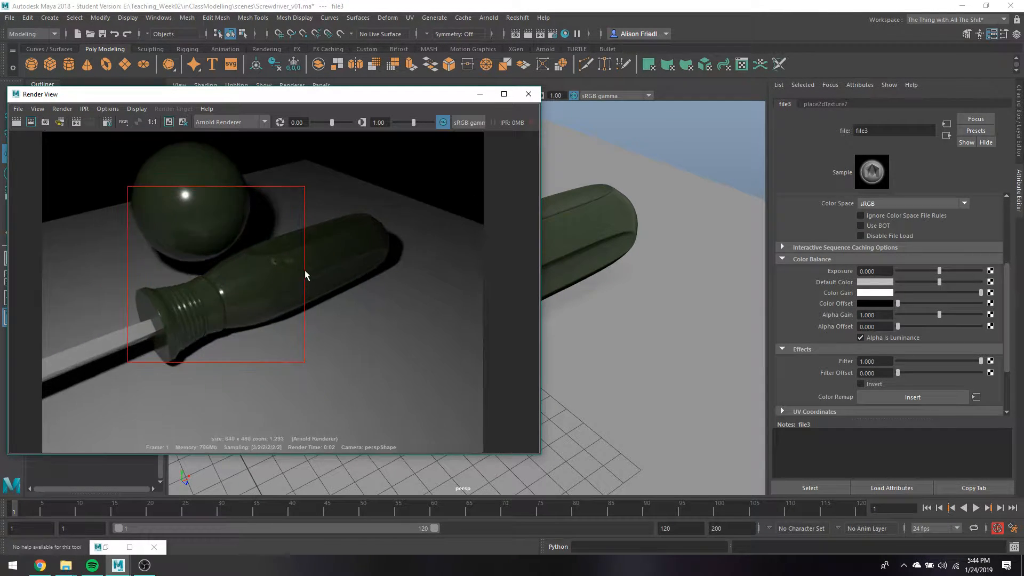
scroll(302, 270, "up", 5)
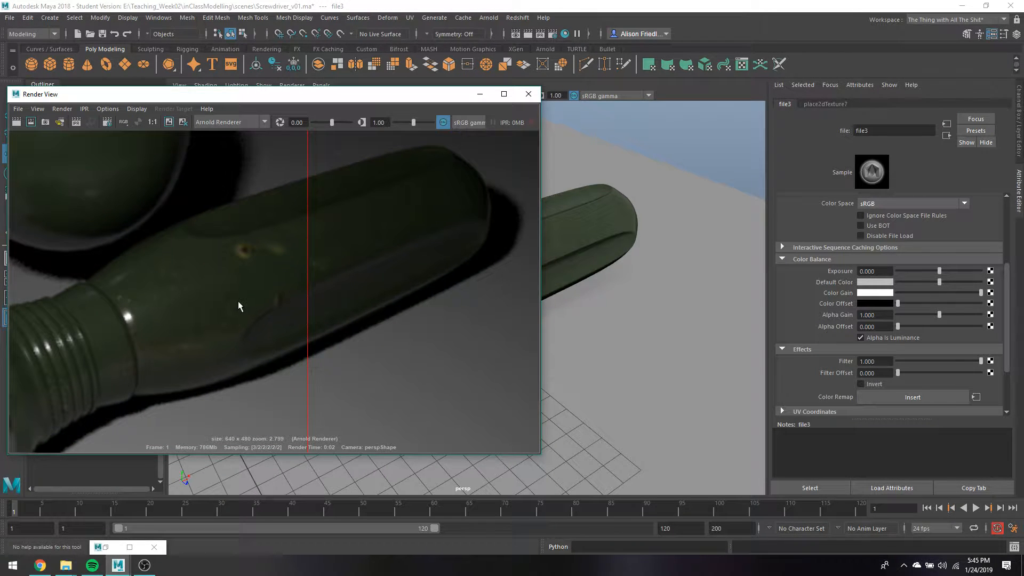
scroll(225, 289, "down", 2)
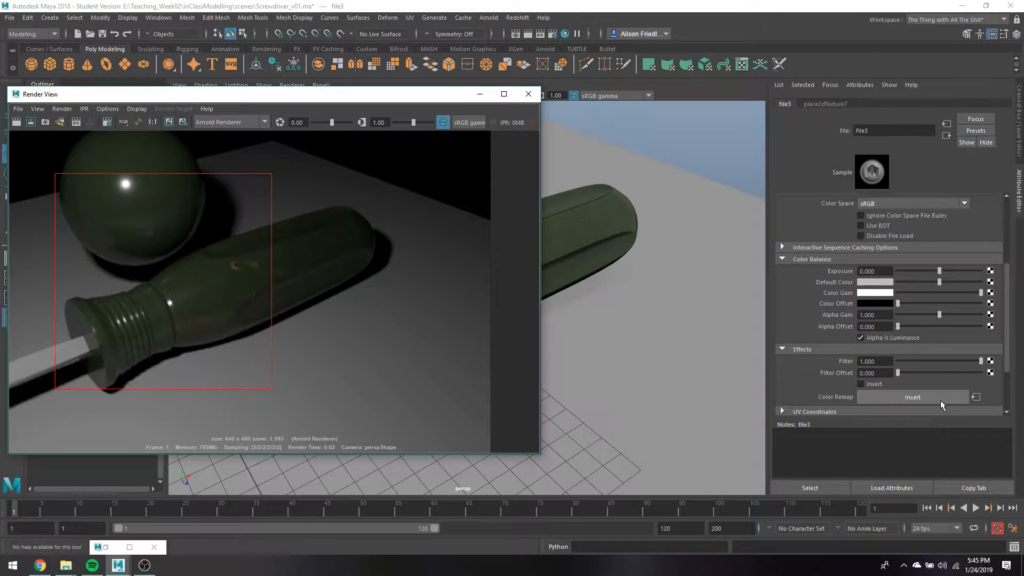
Rotate the sphere about its vertical axis to turn the rust streak of its texture toward the camera.
left_click_drag(379, 95, 533, 178)
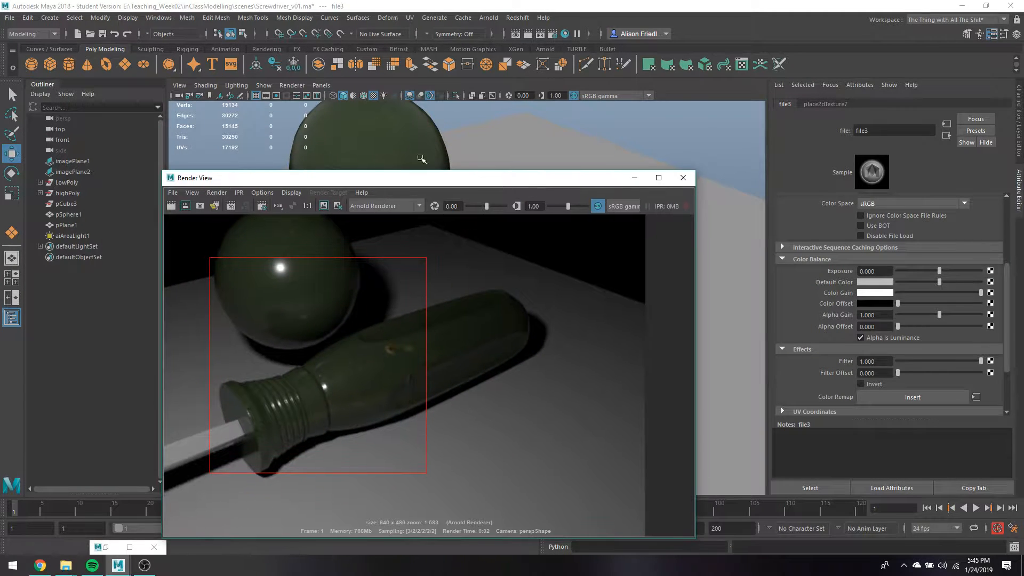
left_click(420, 158)
left_click_drag(412, 181, 412, 251)
left_click(358, 213)
key("e")
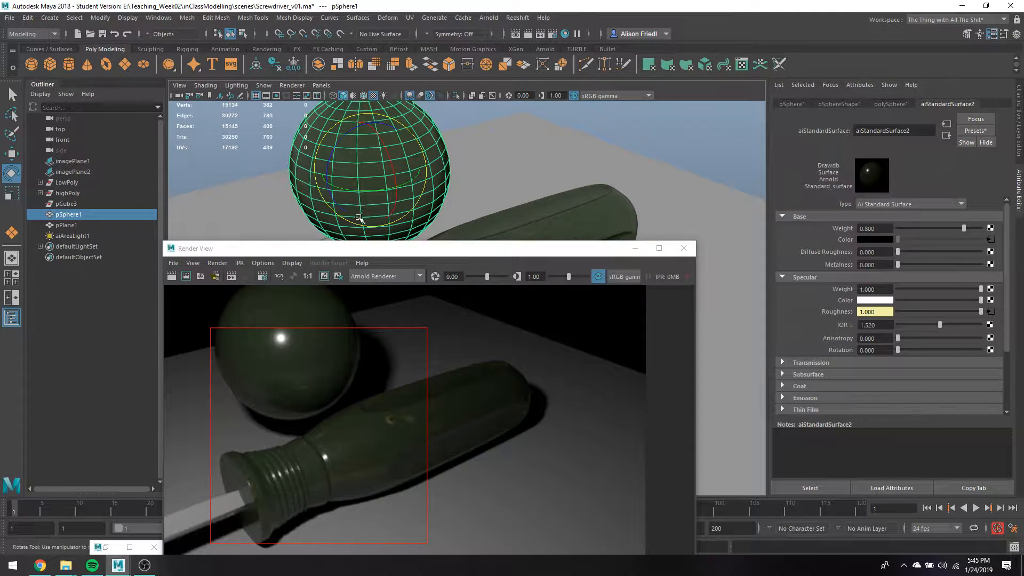
left_click_drag(349, 190, 475, 187)
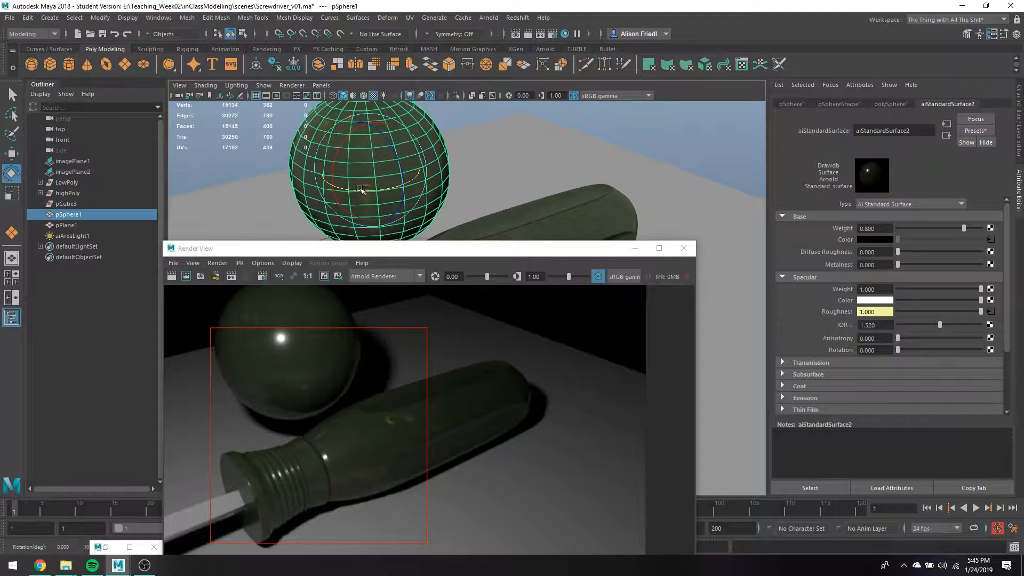
left_click_drag(398, 250, 284, 109)
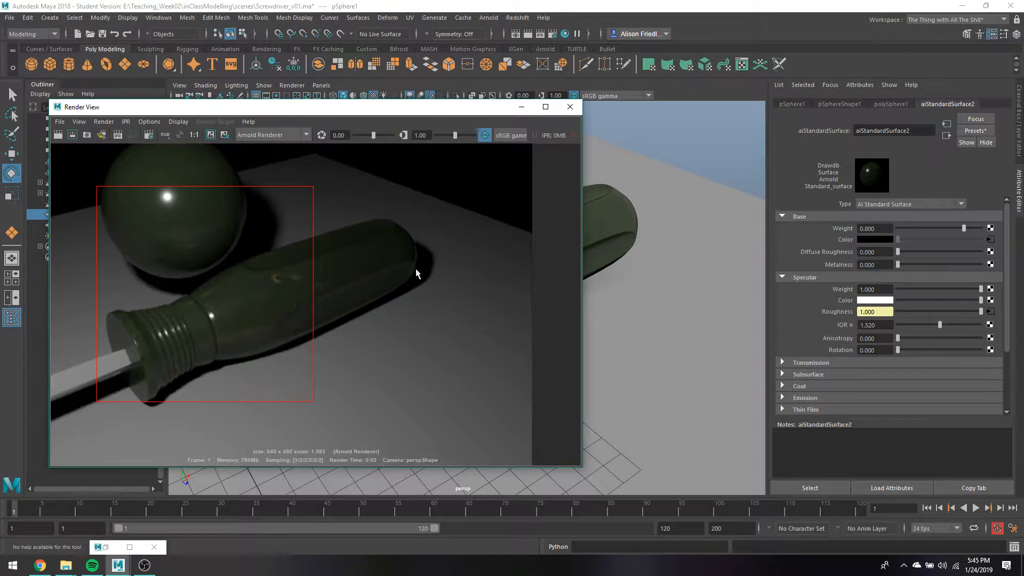
Enable Invert in the effects settings of the file texture driving aiStandardSurface2's specular roughness.
scroll(841, 288, "down", 2)
scroll(841, 291, "down", 1)
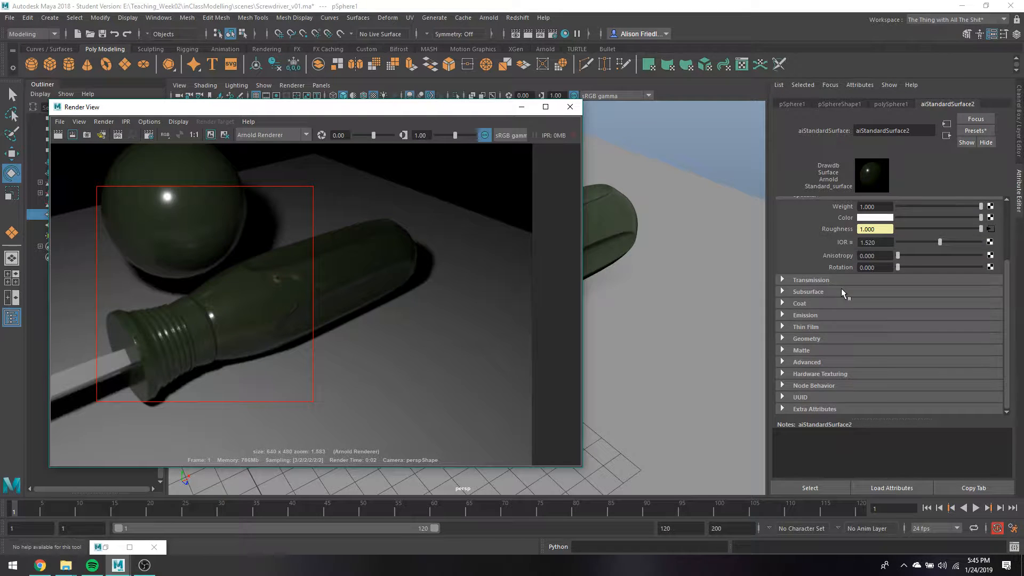
scroll(841, 291, "up", 3)
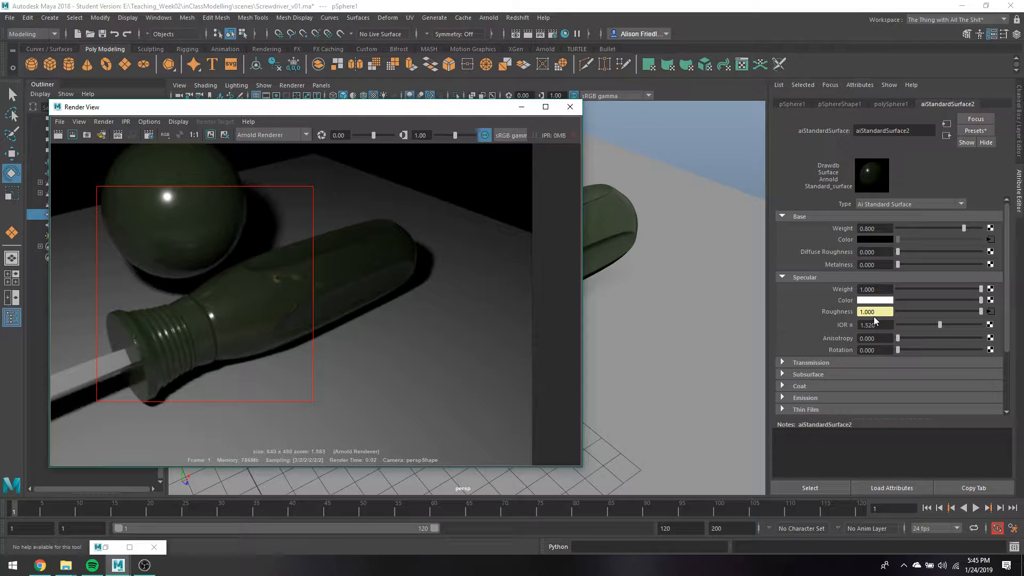
left_click(991, 311)
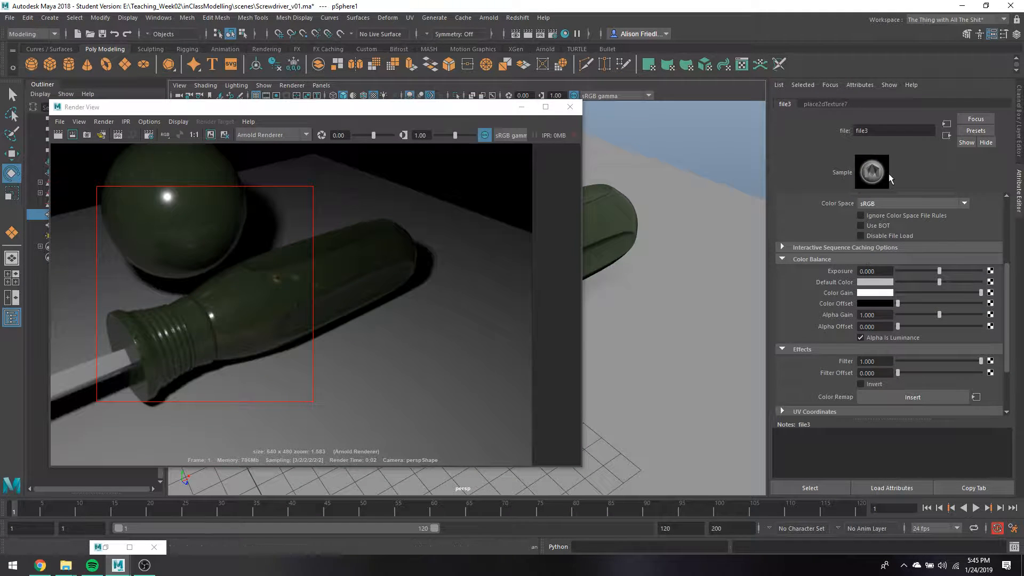
scroll(923, 274, "down", 2)
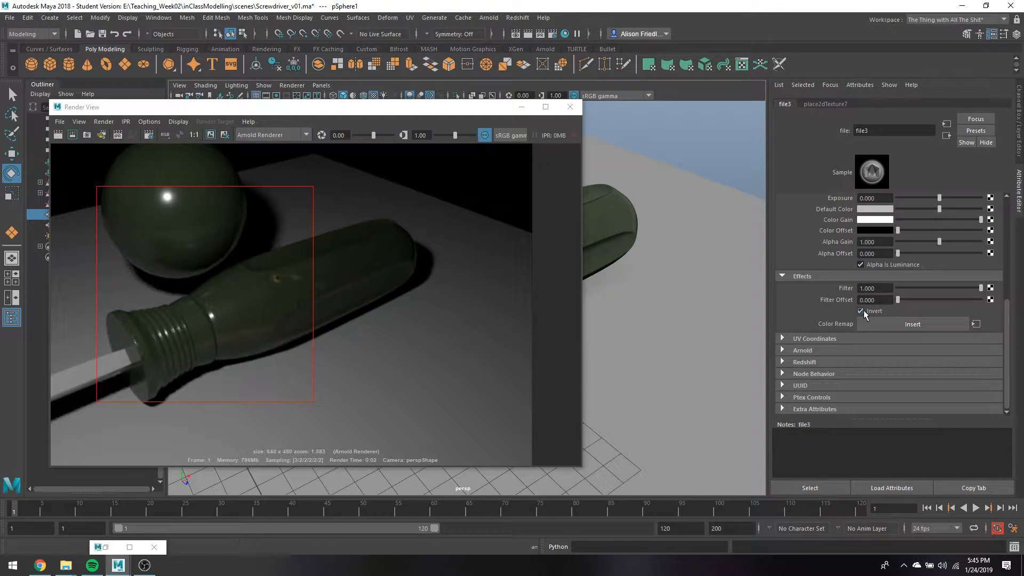
Re-render the marked region and inspect how the inverted roughness looks on the handle and sphere.
left_click(72, 134)
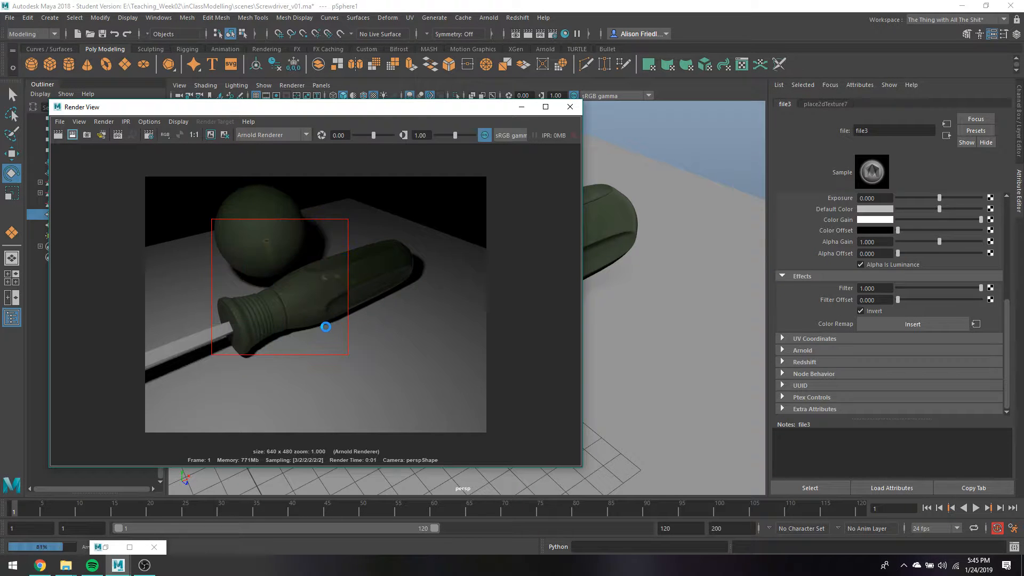
scroll(324, 326, "up", 3)
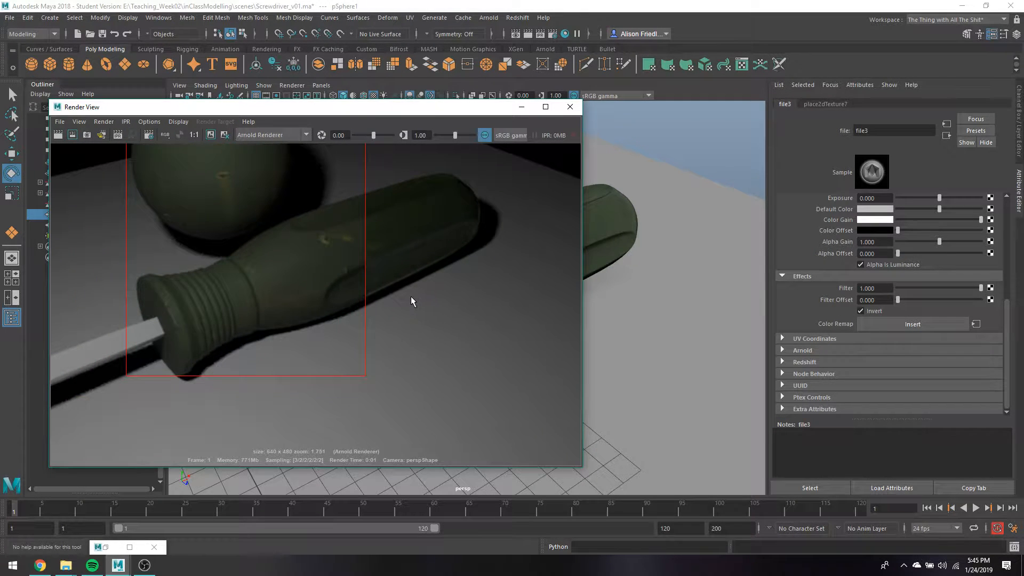
scroll(409, 297, "down", 1)
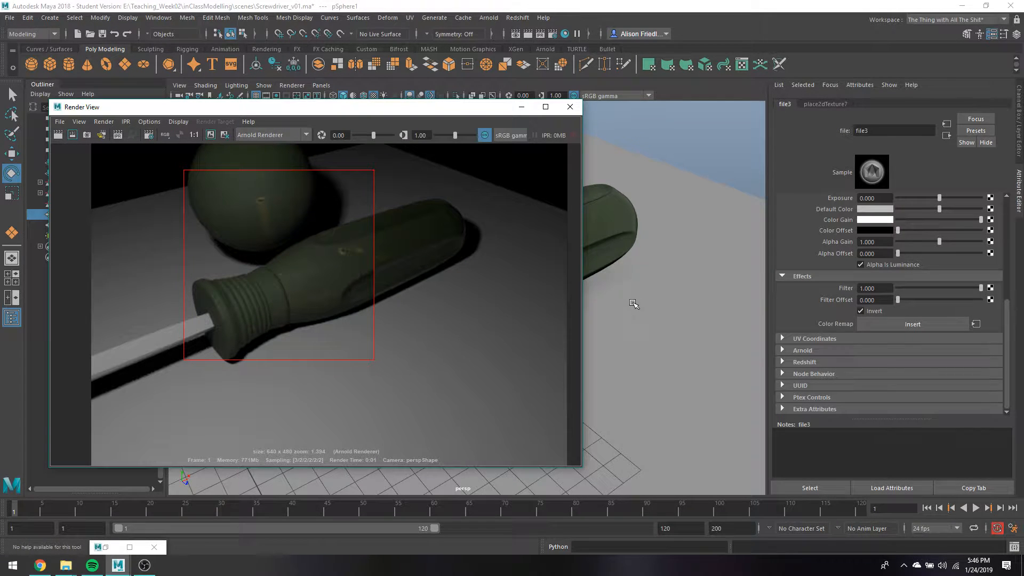
Connect a file texture to the bump mapping in the geometry settings of the handle's aiStandardSurface2 material.
left_click_drag(1010, 296, 1008, 194)
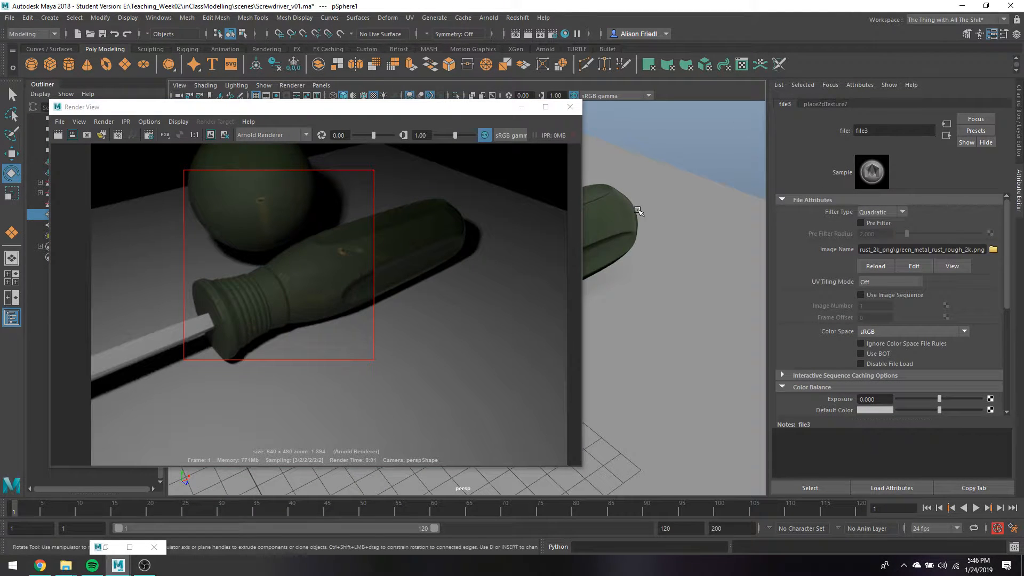
left_click(607, 229)
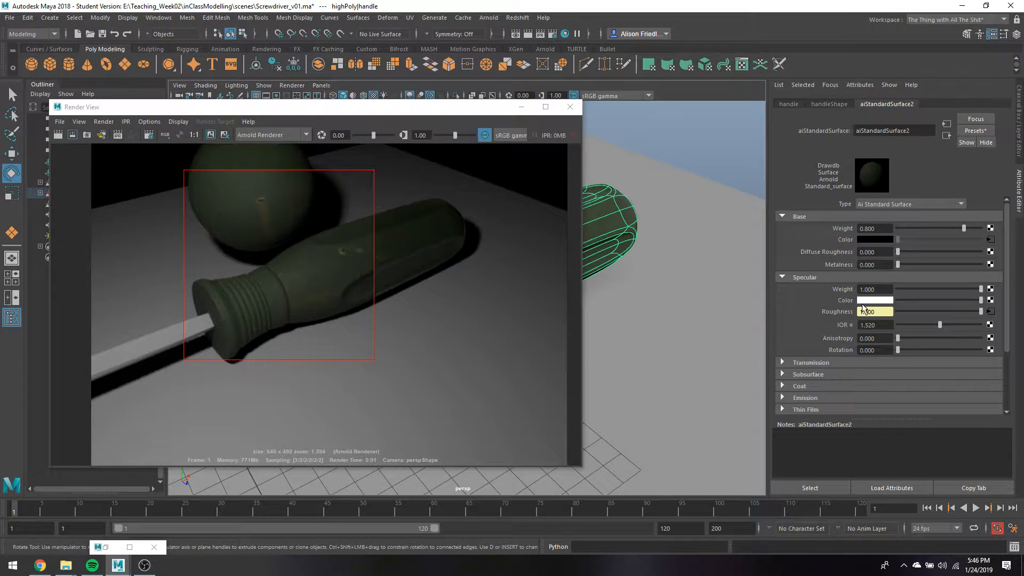
scroll(849, 295, "down", 3)
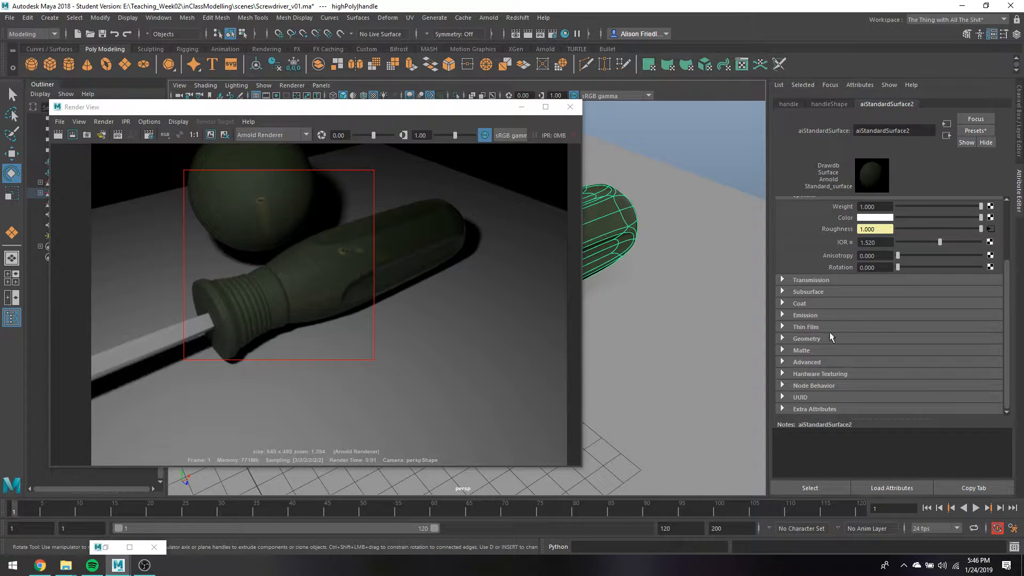
left_click(798, 339)
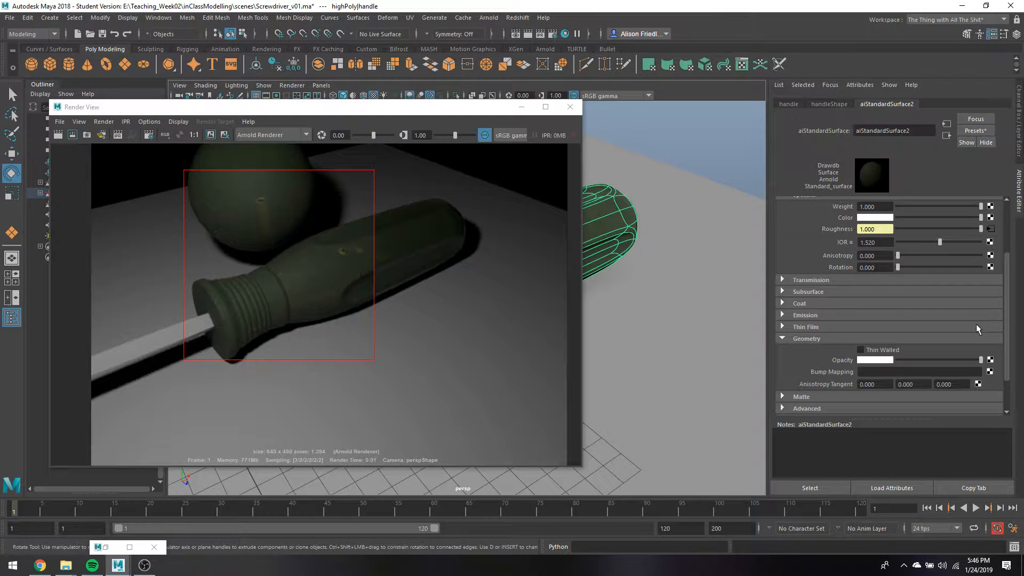
scroll(976, 324, "down", 2)
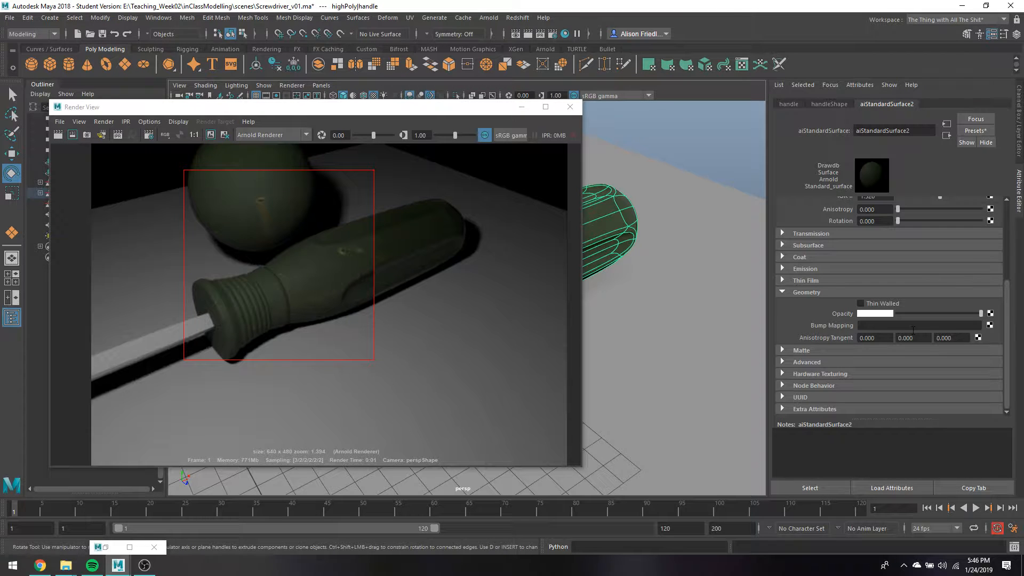
left_click(990, 325)
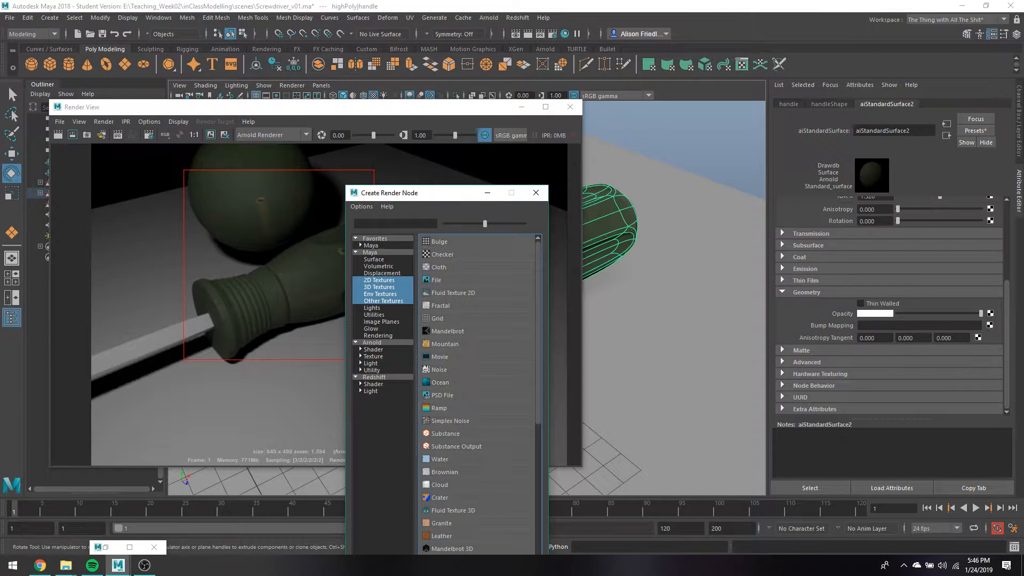
left_click(436, 280)
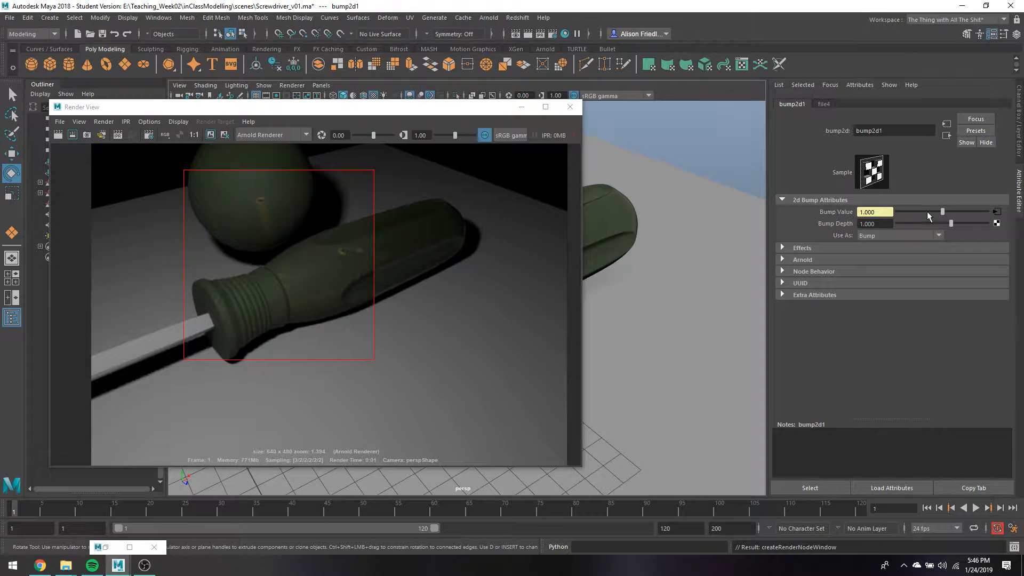
Load green_metal_rust_bump_2k.png from the green_metal_rust_2k_png folder into the bump map's file texture.
left_click(997, 212)
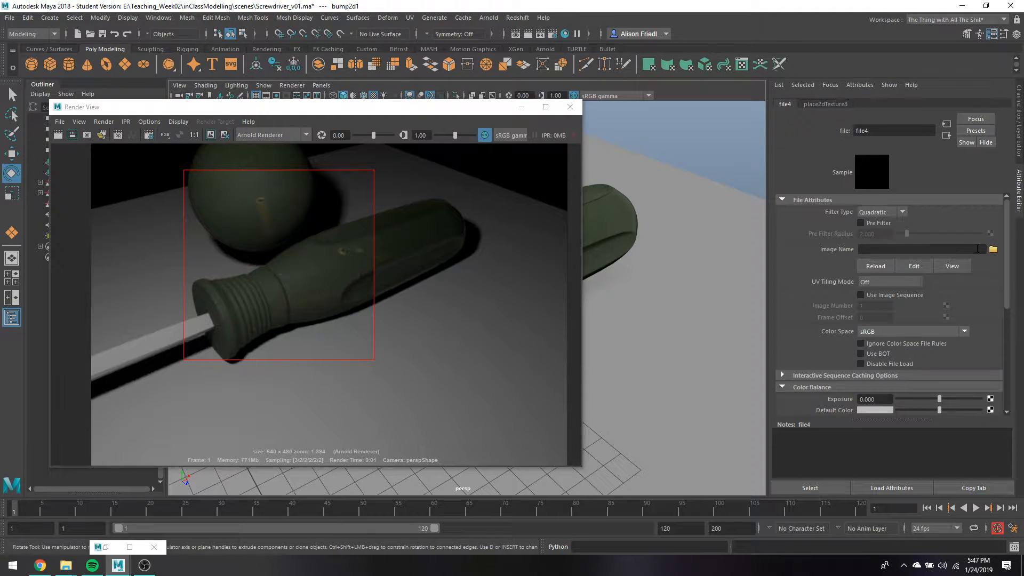
left_click(993, 249)
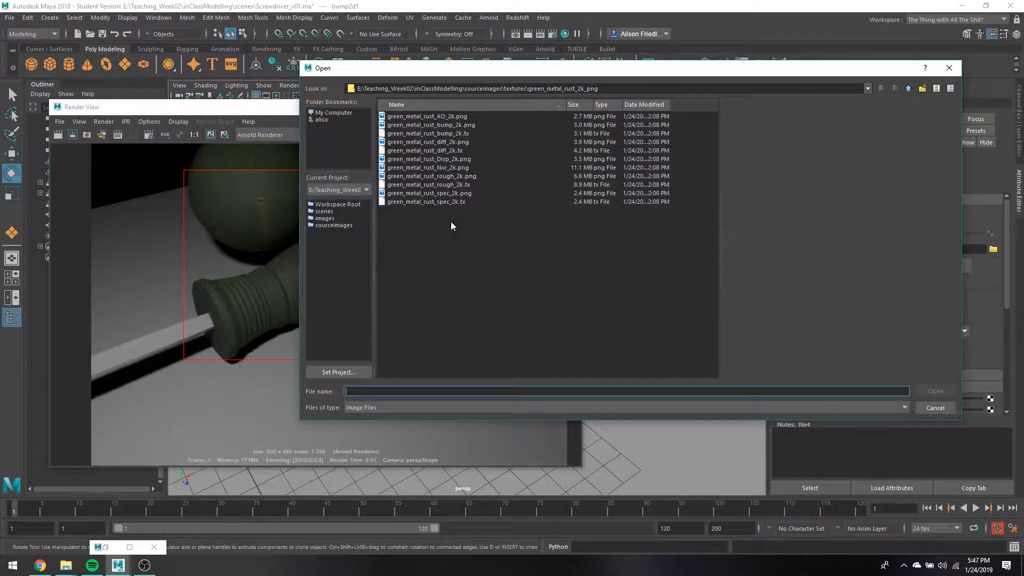
left_click(472, 126)
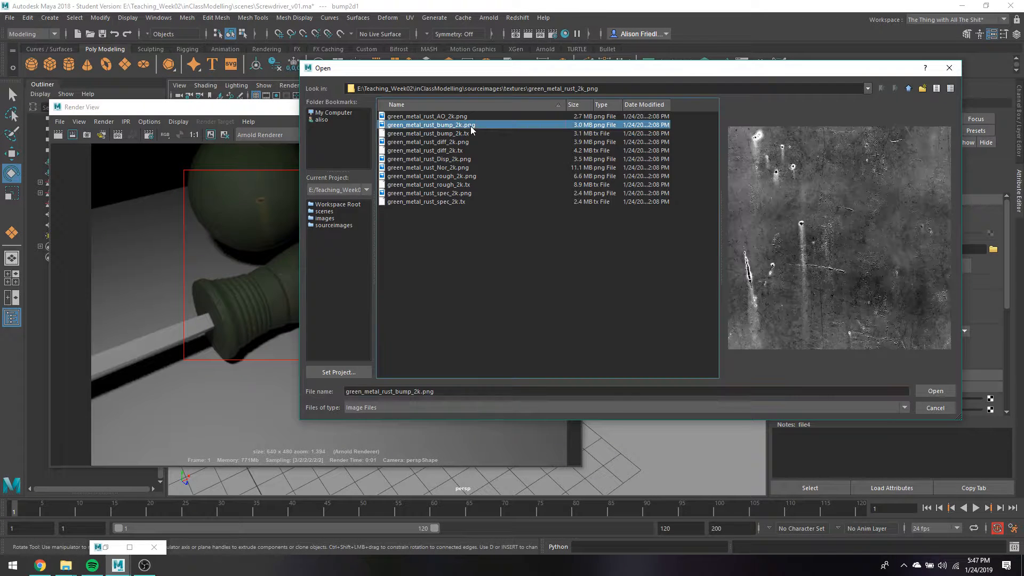
left_click(934, 391)
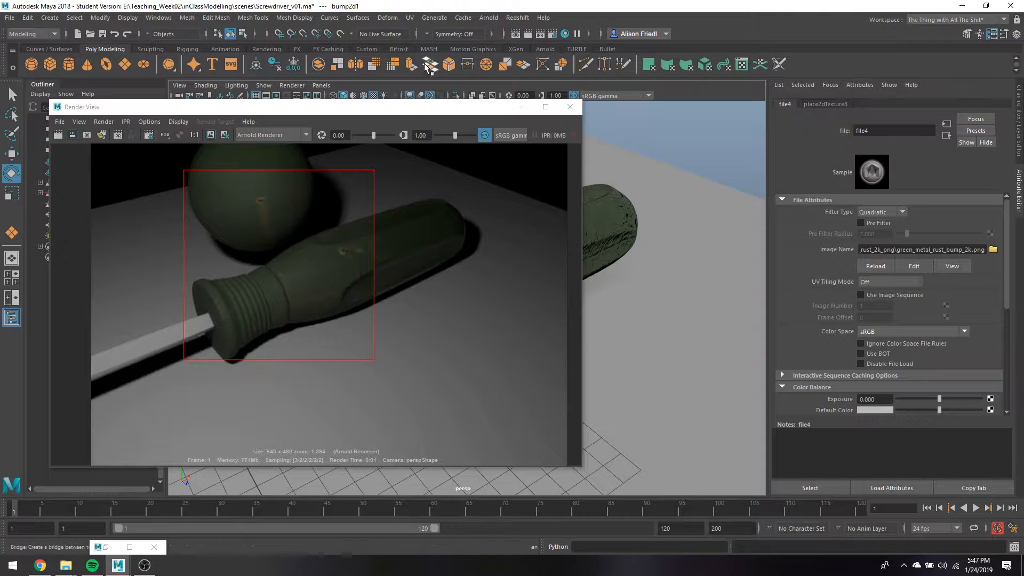
Examine the bump on the handle and sphere in the viewport and in a fresh render of the marked region.
left_click_drag(404, 110, 357, 352)
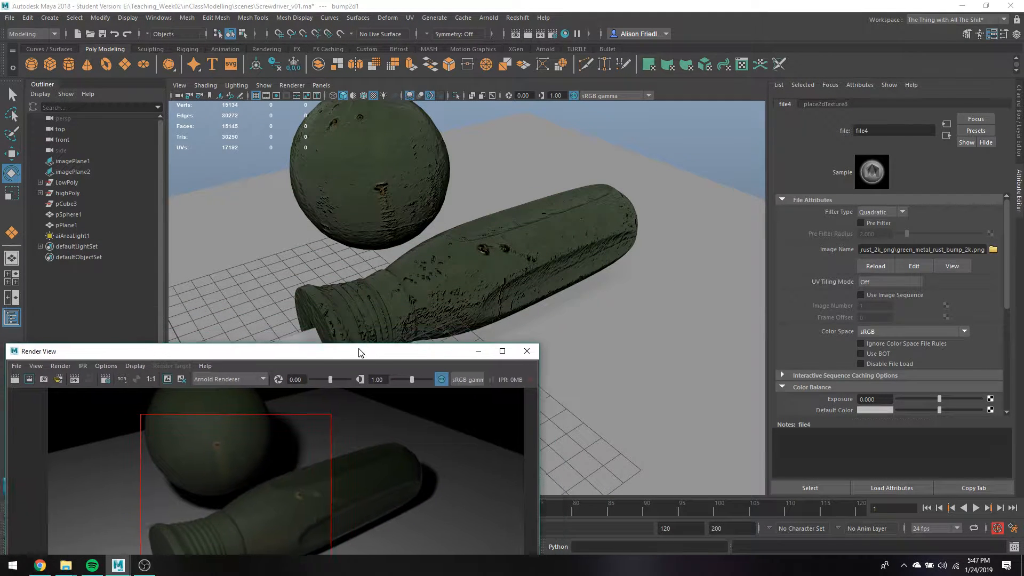
left_click(850, 250)
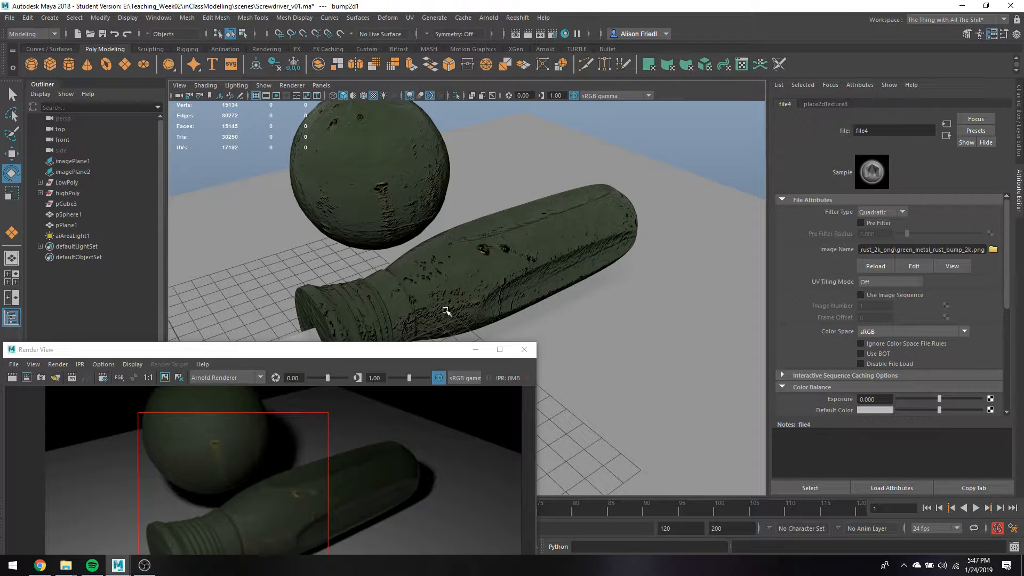
left_click_drag(359, 353, 346, 150)
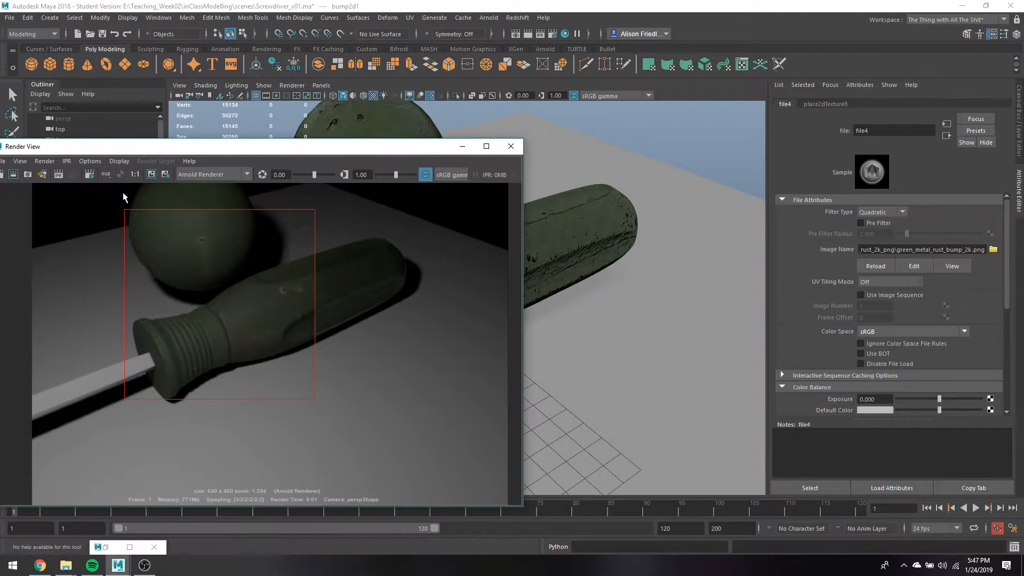
left_click(13, 175)
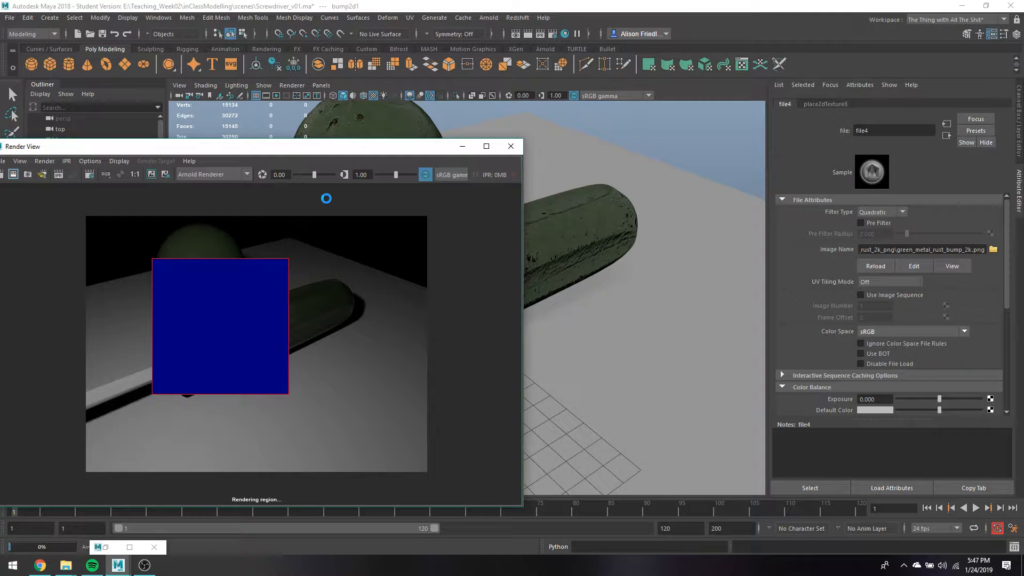
scroll(245, 313, "up", 6)
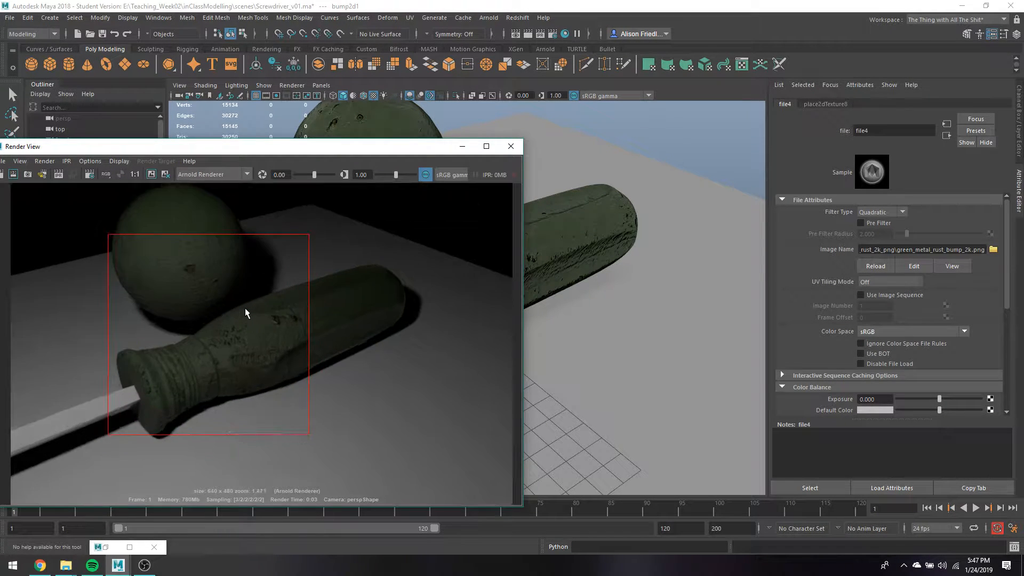
scroll(245, 308, "down", 2)
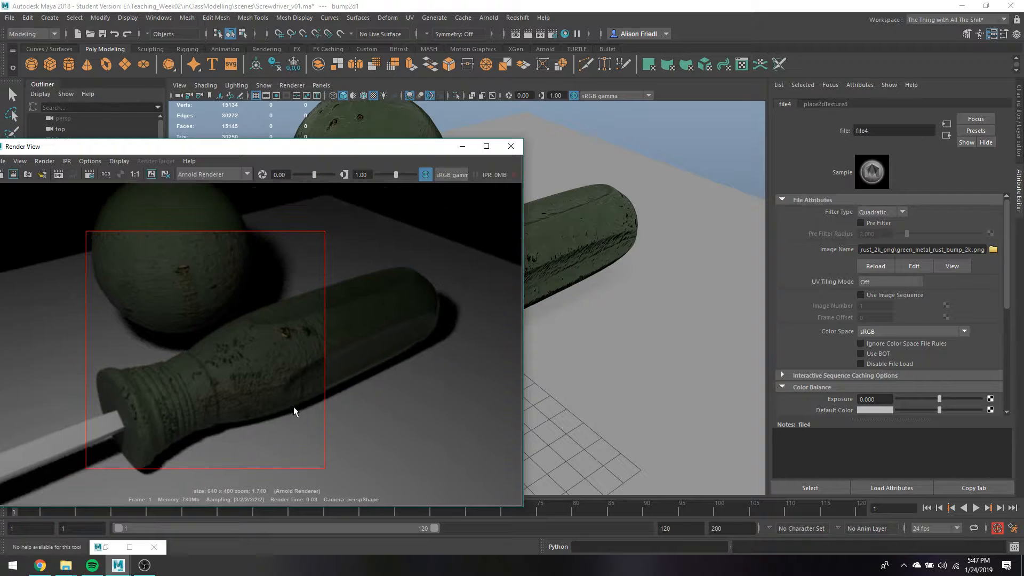
left_click_drag(328, 150, 382, 87)
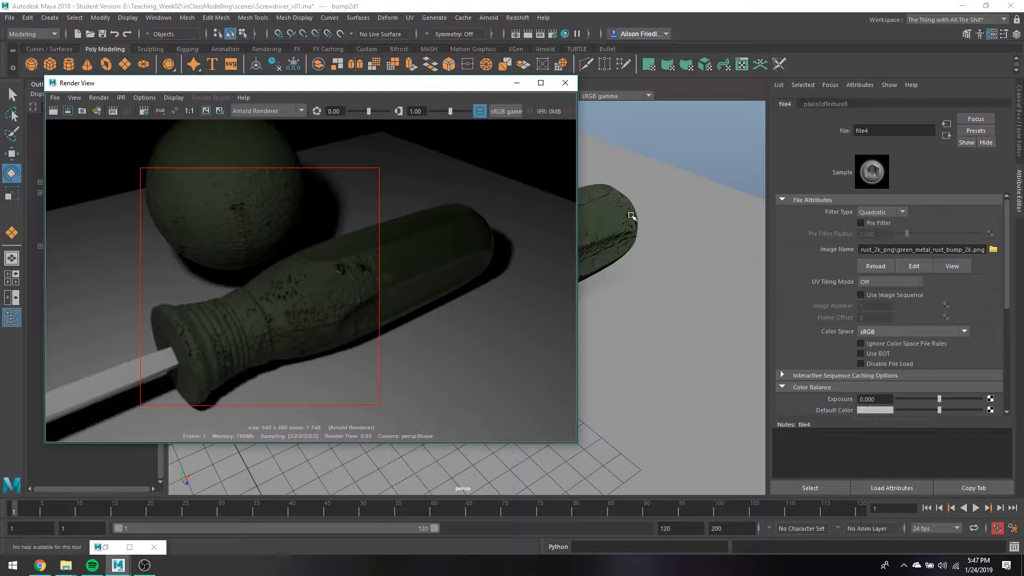
Set the bump depth of the handle material's bump2d1 node to 5.
left_click(631, 215)
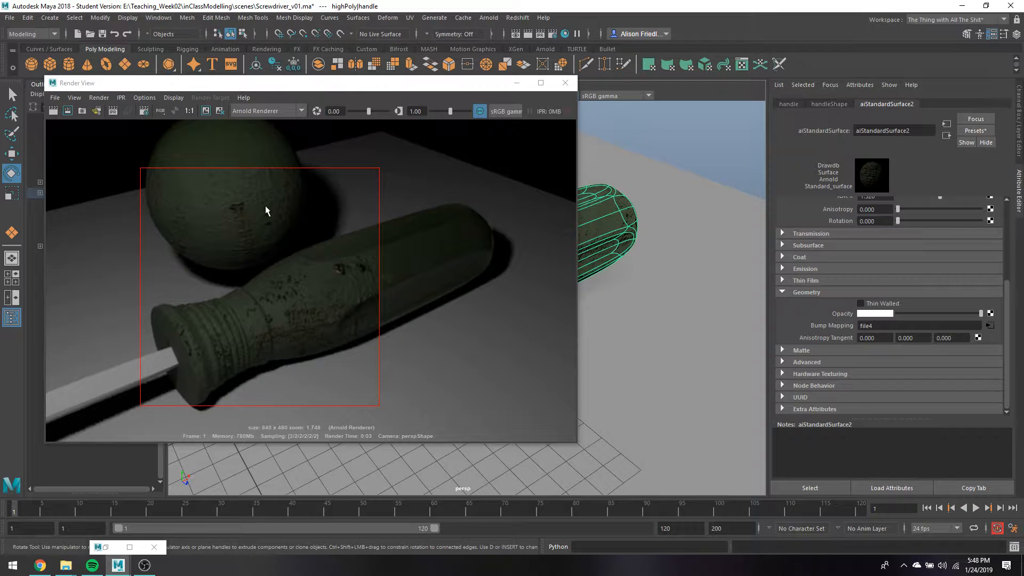
scroll(273, 200, "up", 4)
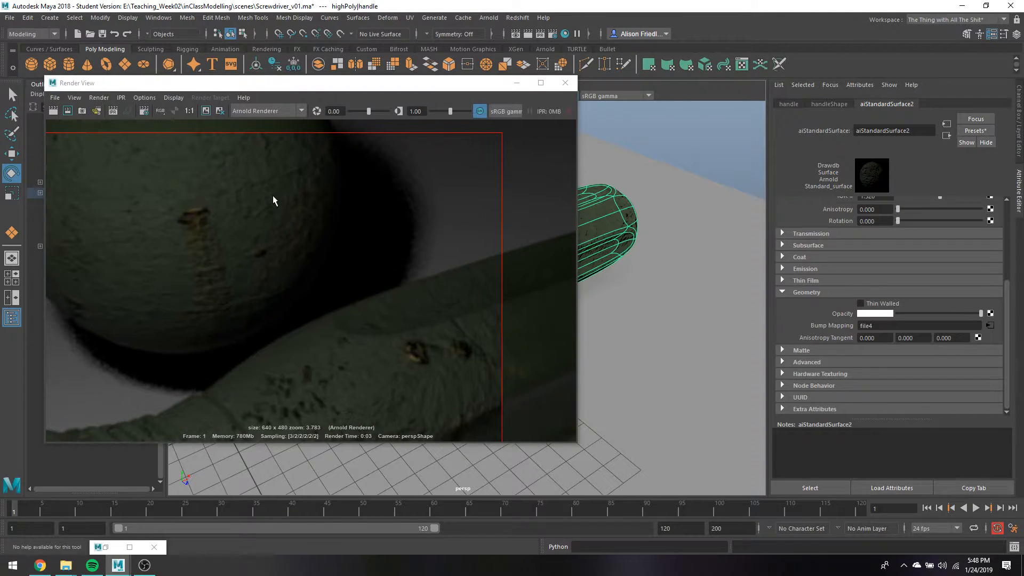
left_click(990, 326)
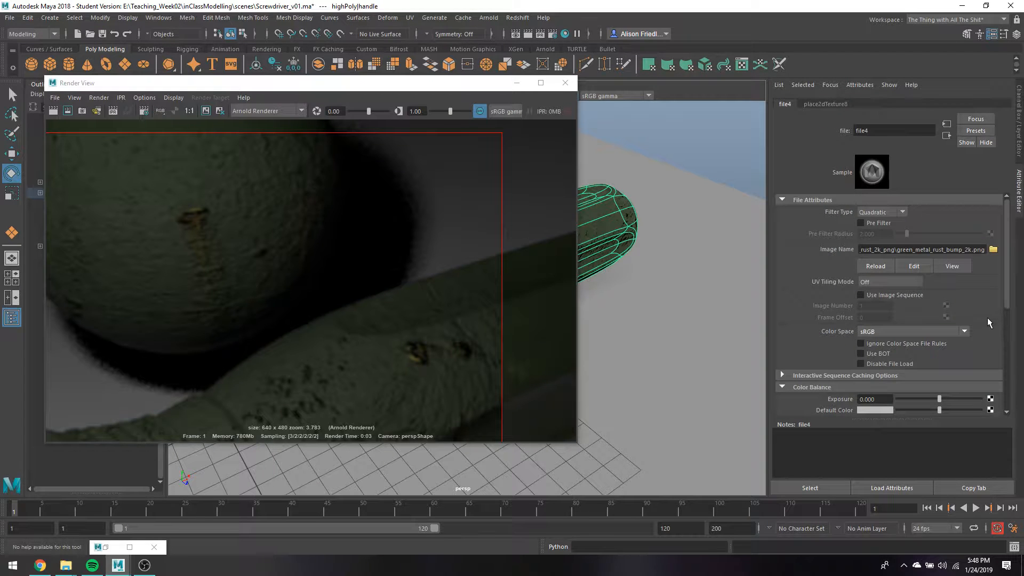
left_click(947, 135)
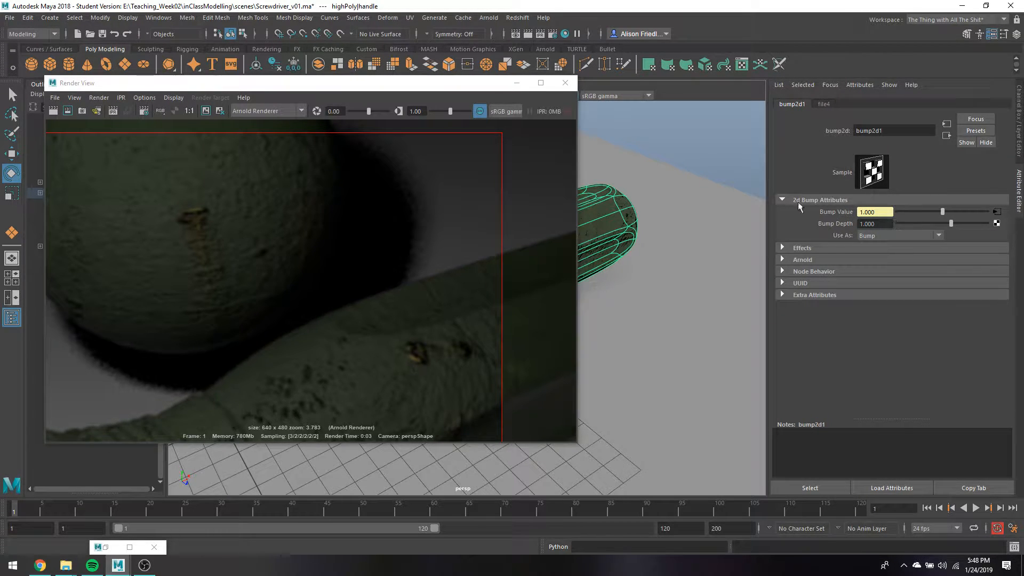
left_click_drag(488, 87, 410, 298)
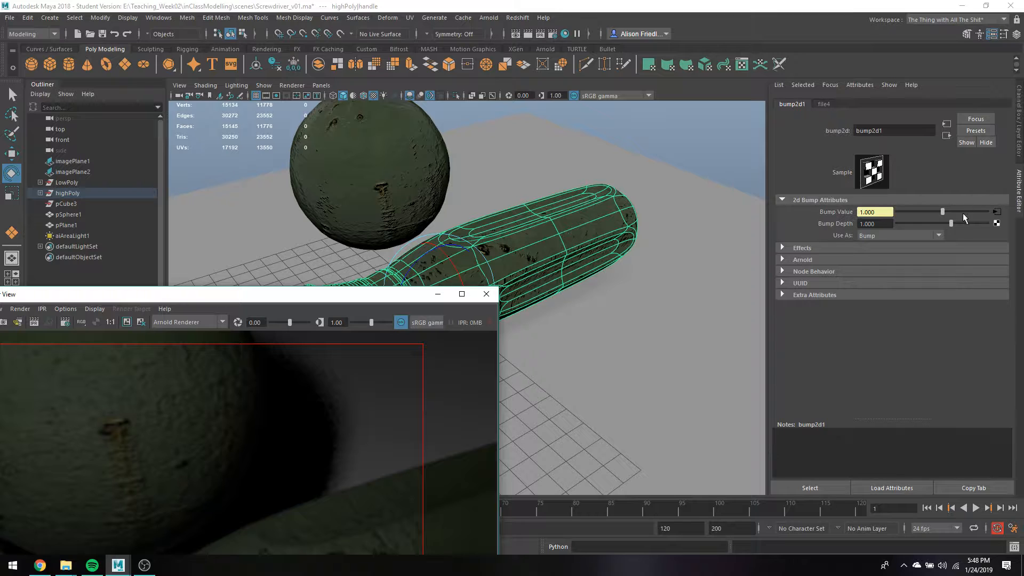
left_click_drag(952, 223, 988, 223)
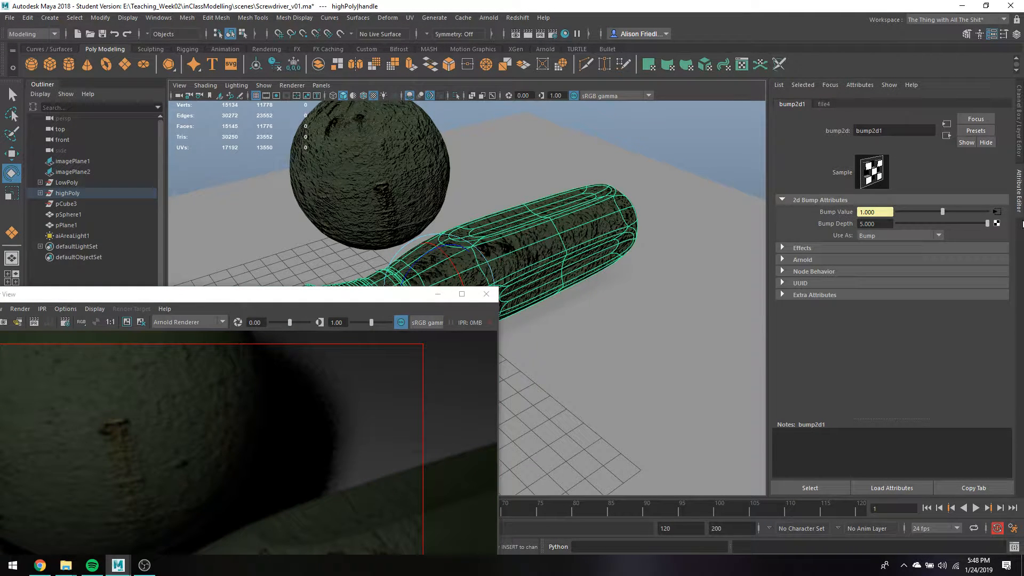
Set the bump depth of bump2d1 to about 0.602, re-render the marked region to check it, and close the render window.
left_click_drag(942, 225, 948, 233)
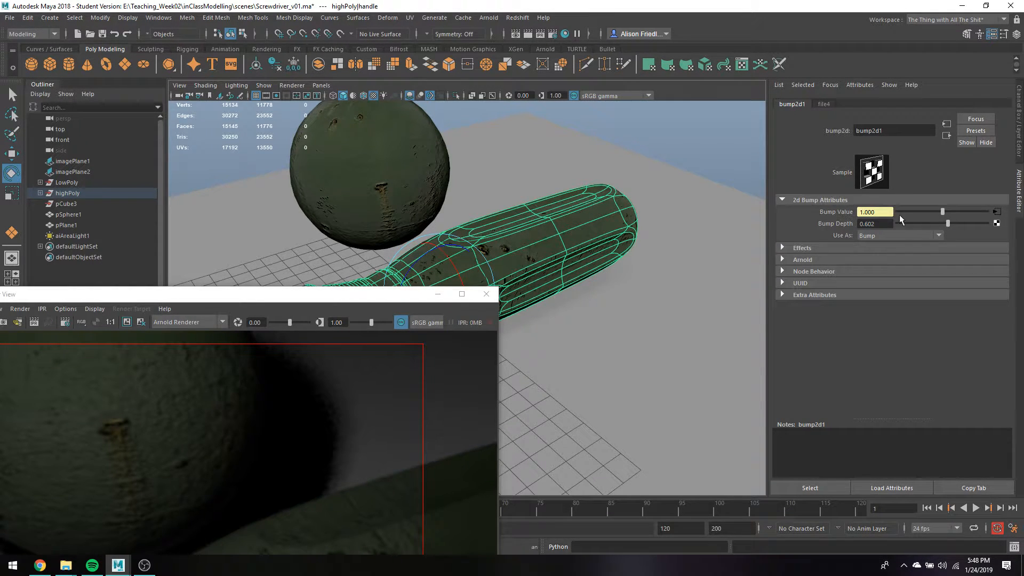
left_click_drag(298, 298, 438, 128)
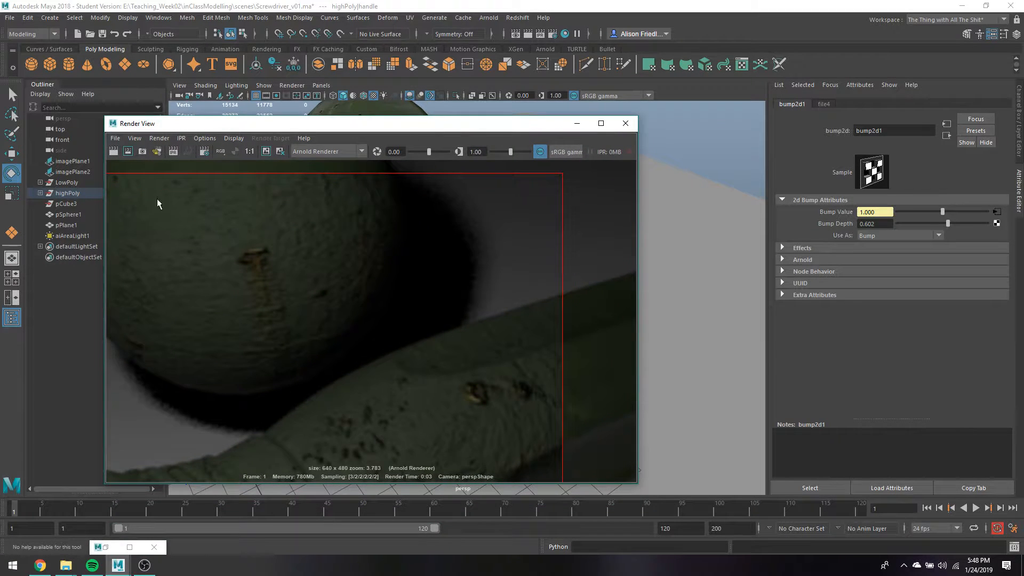
left_click(127, 152)
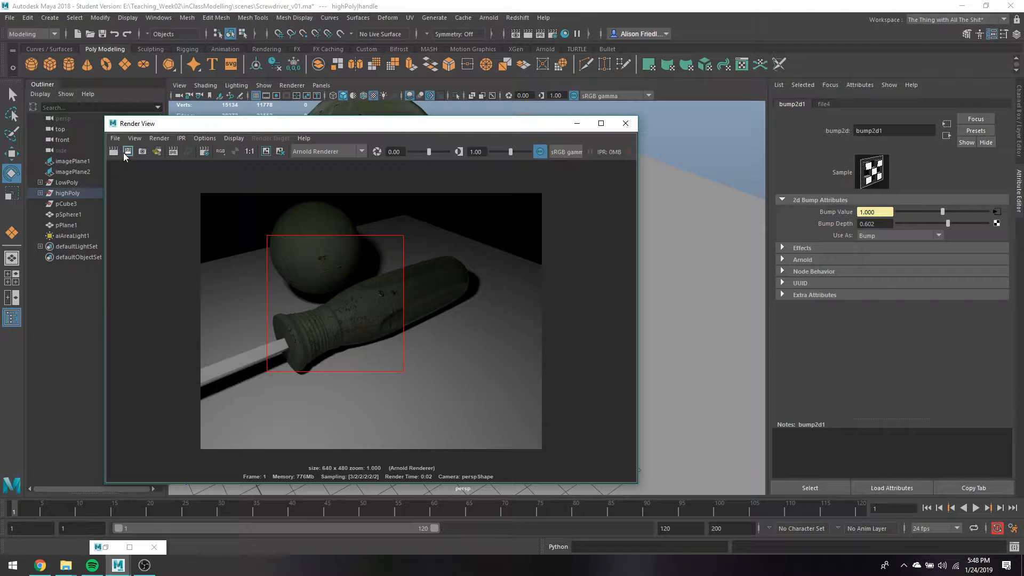
scroll(343, 249, "up", 5)
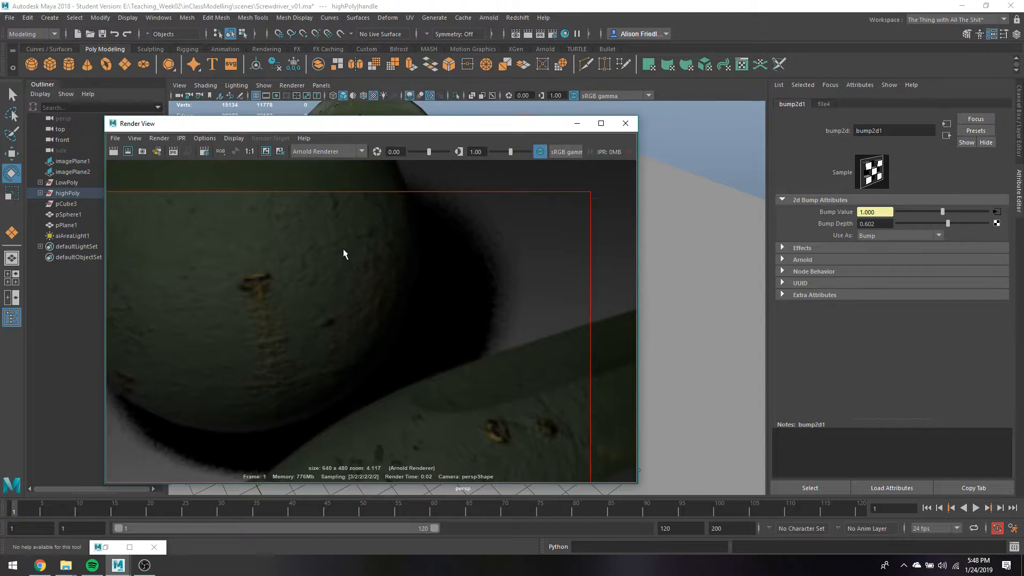
scroll(344, 248, "down", 1)
scroll(542, 292, "down", 1)
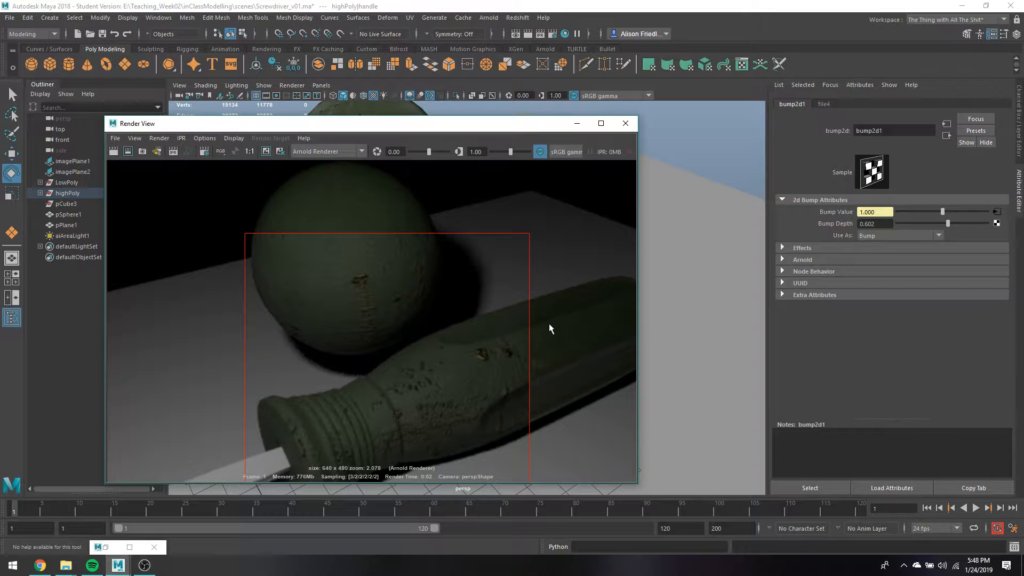
left_click(632, 129)
left_click(630, 133)
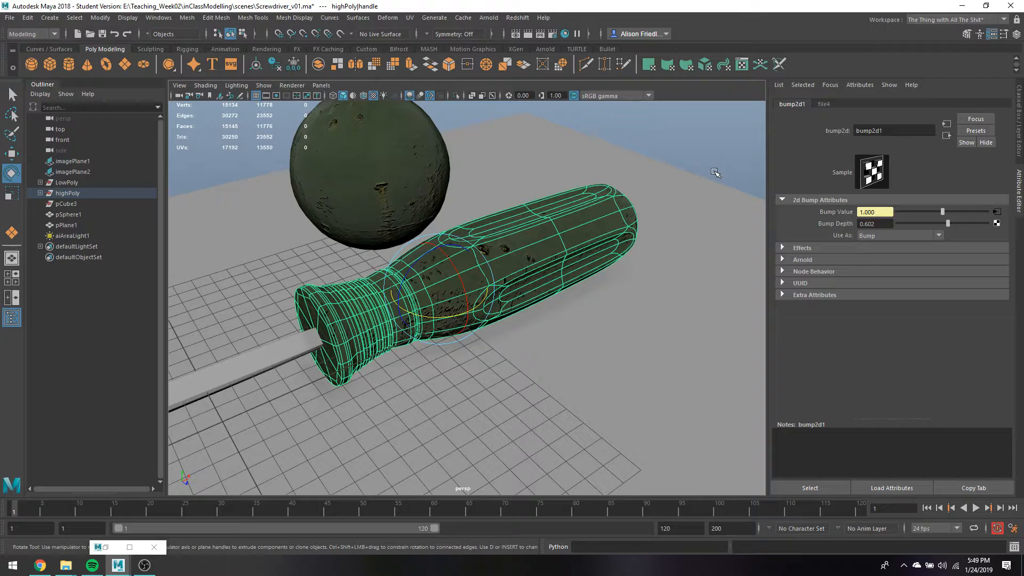
left_click(129, 547)
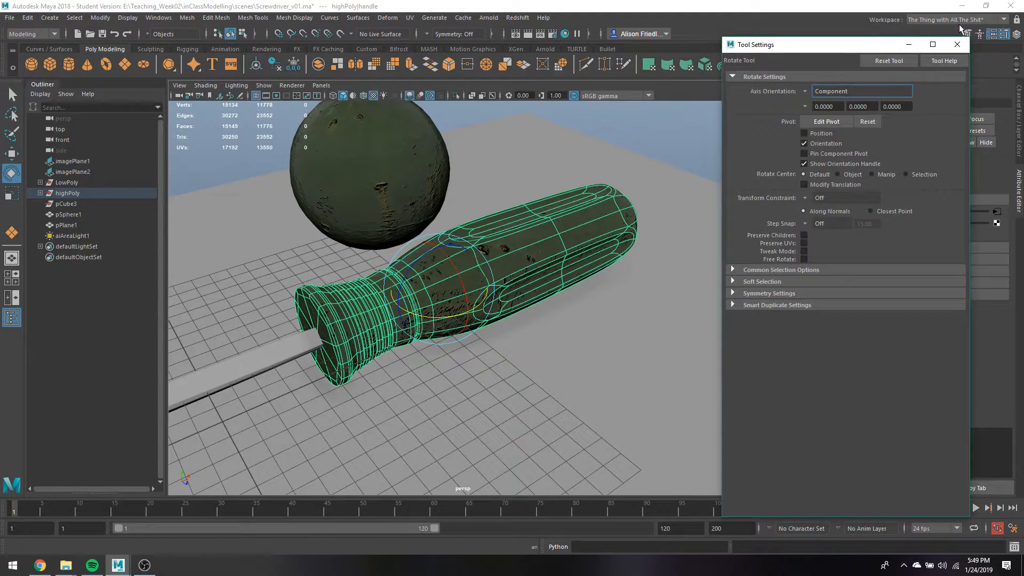
left_click(957, 44)
mouse_move(131, 568)
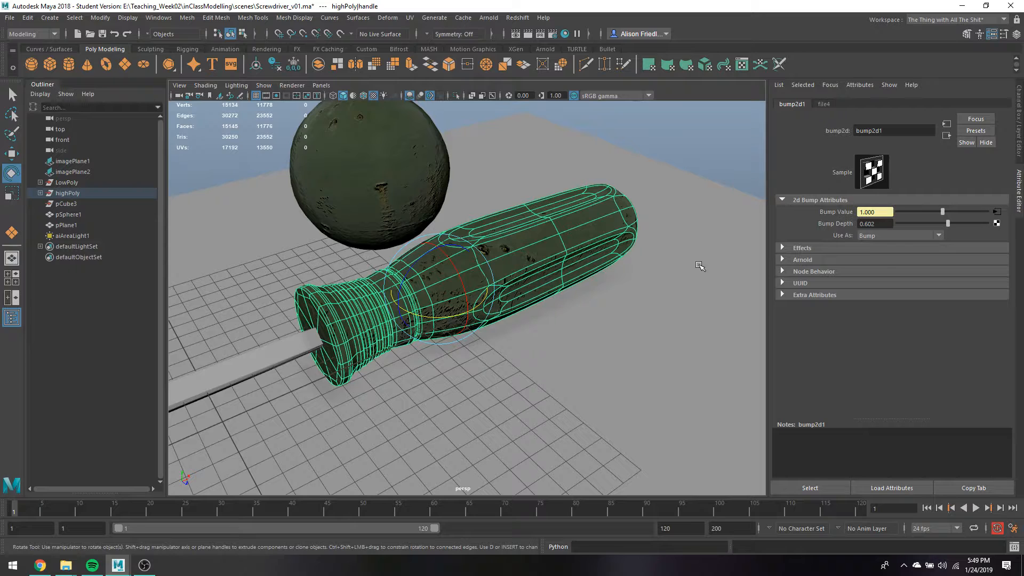
Deselect the handle and render the full frame of the perspective view with Arnold.
left_click(706, 127)
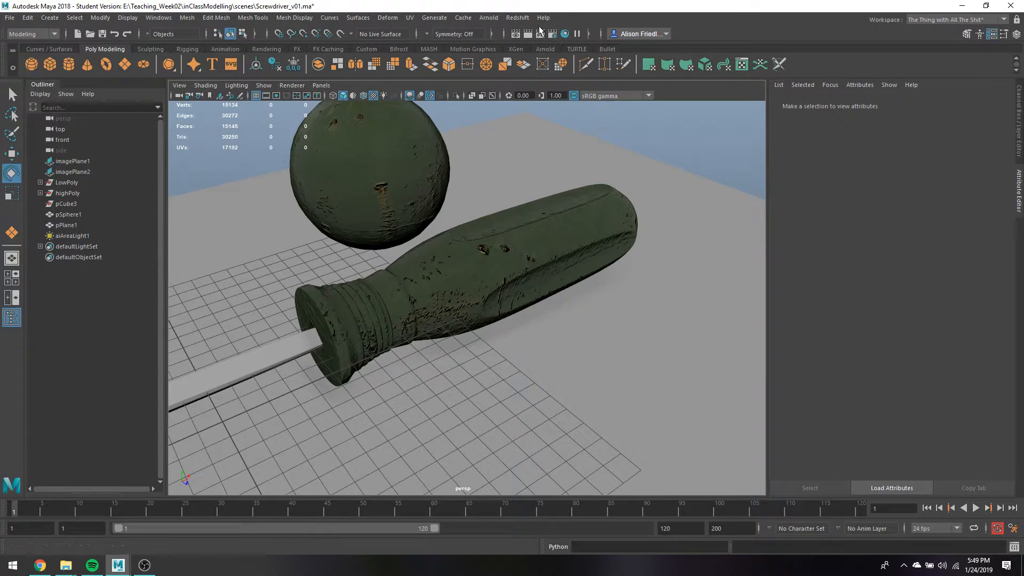
left_click(520, 36)
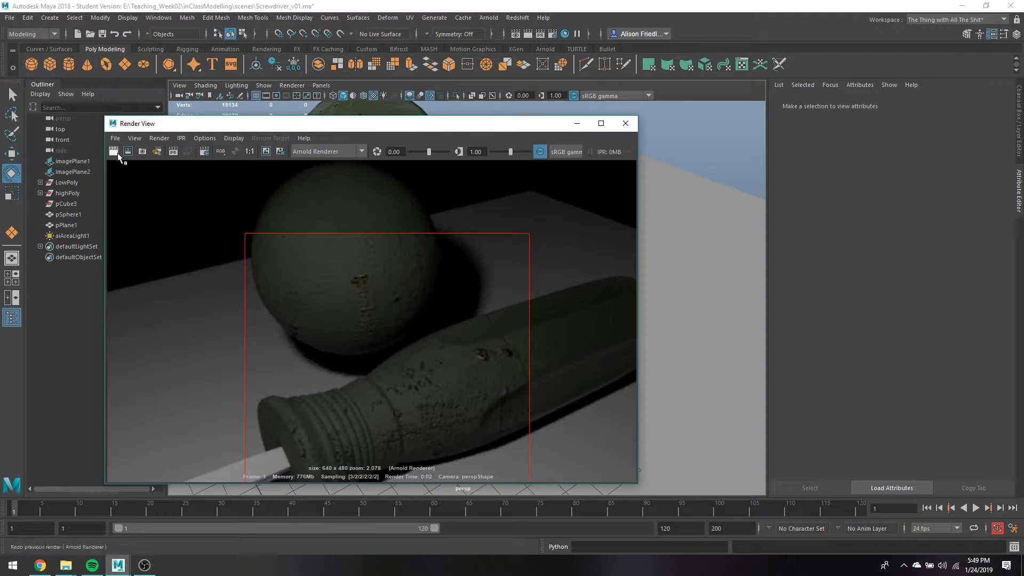
left_click(115, 152)
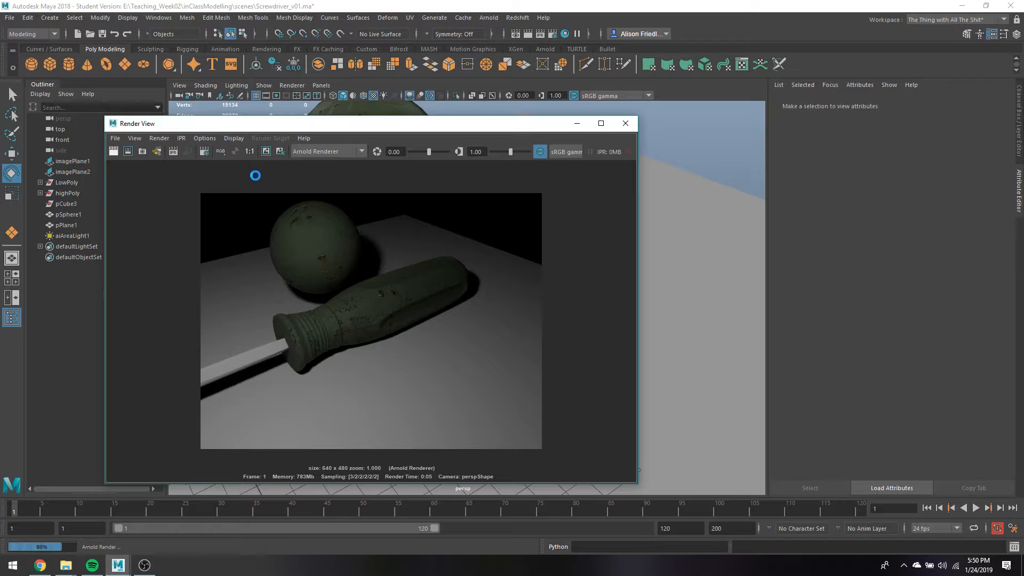
Delete aiAreaLight1 from the scene and render the full frame again without it.
left_click(88, 235)
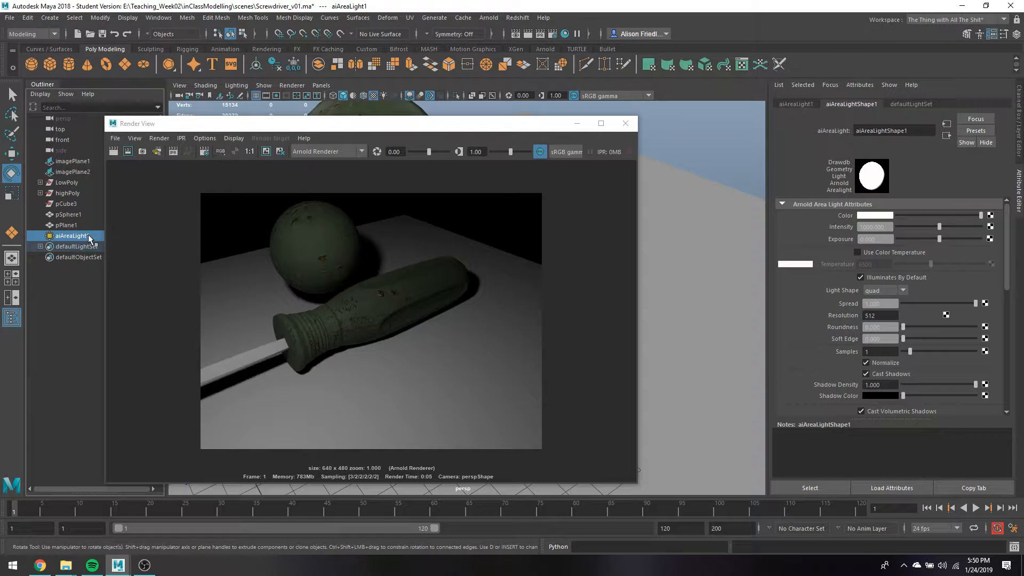
key("Delete")
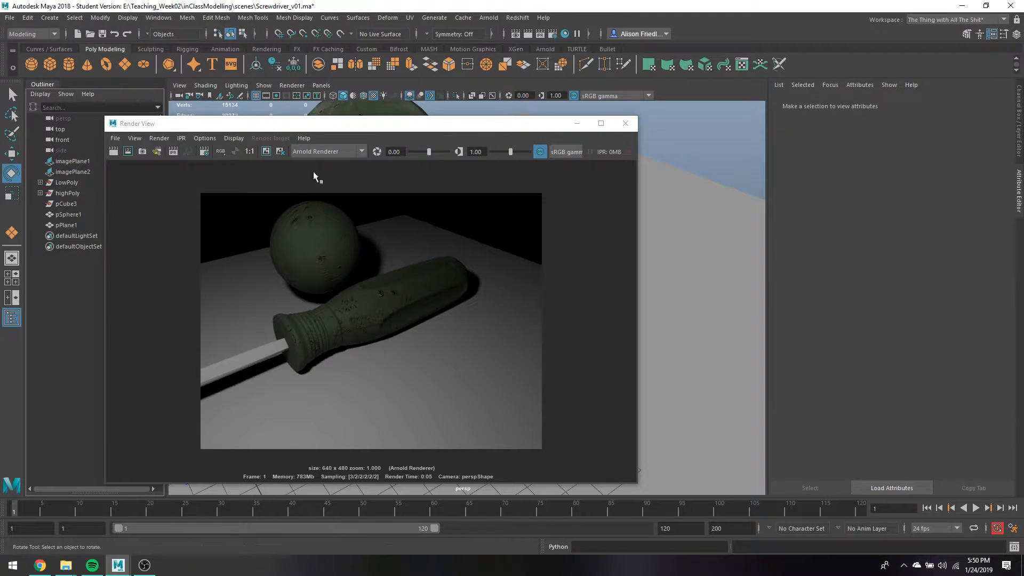
left_click(113, 151)
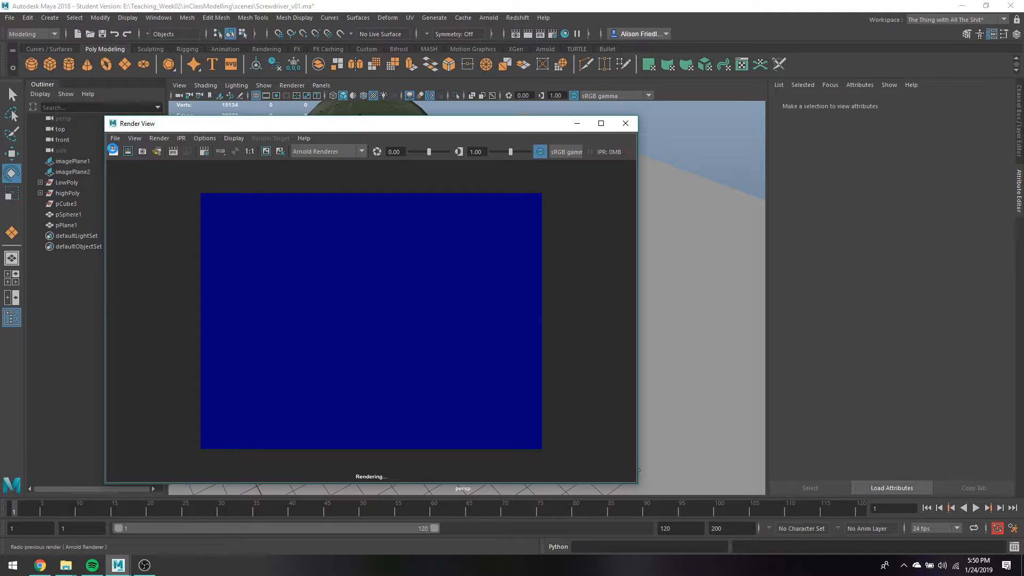
Switch to Chrome and open the complete list of HDRIs on the HDRI Haven site.
left_click(48, 564)
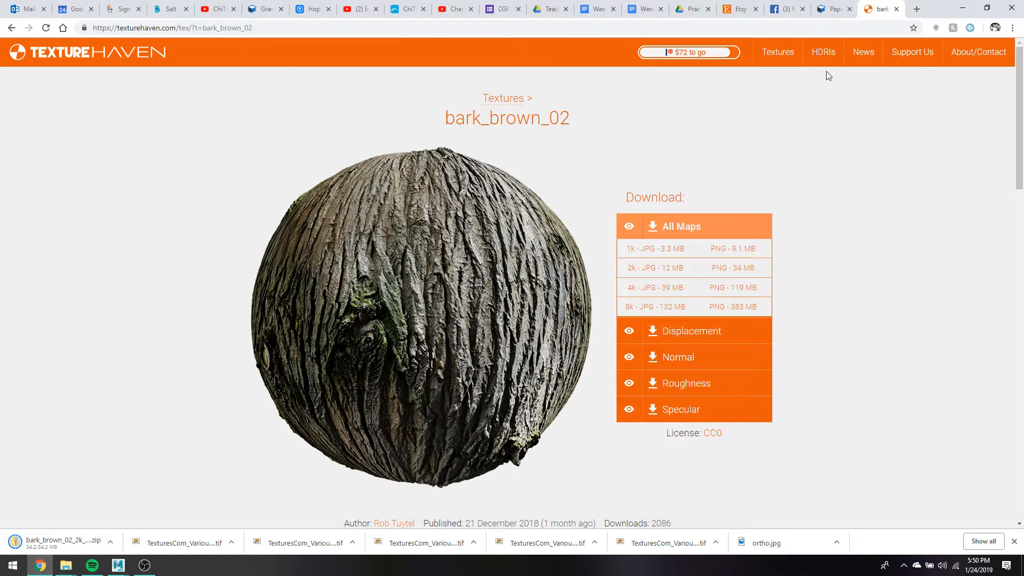
left_click(825, 58)
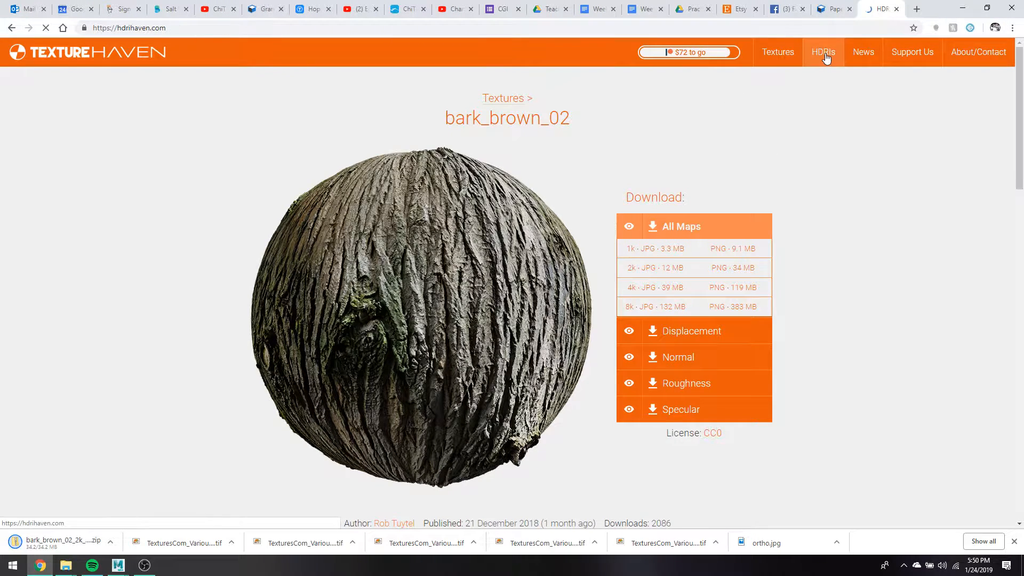
scroll(499, 246, "down", 15)
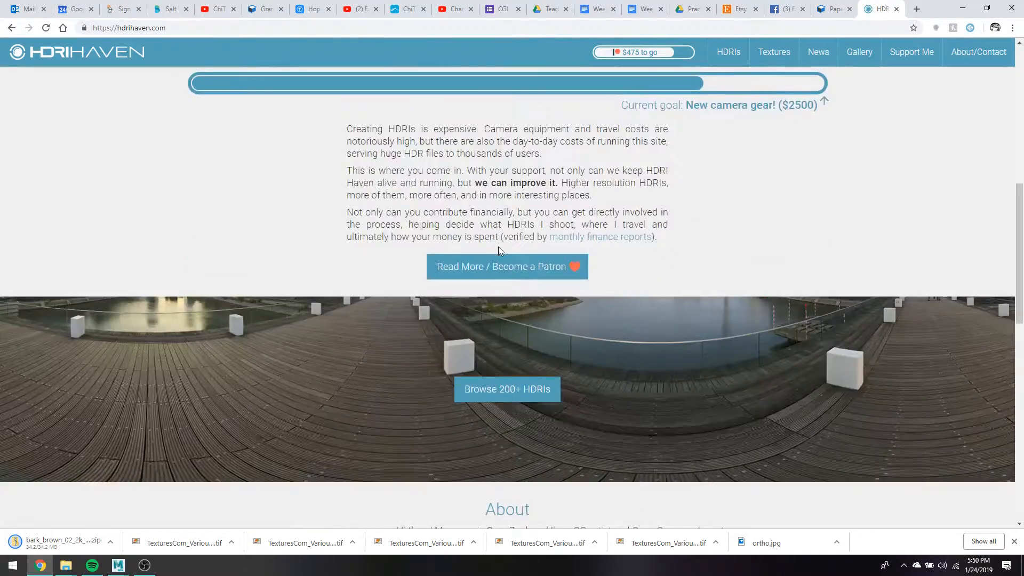
scroll(499, 250, "up", 8)
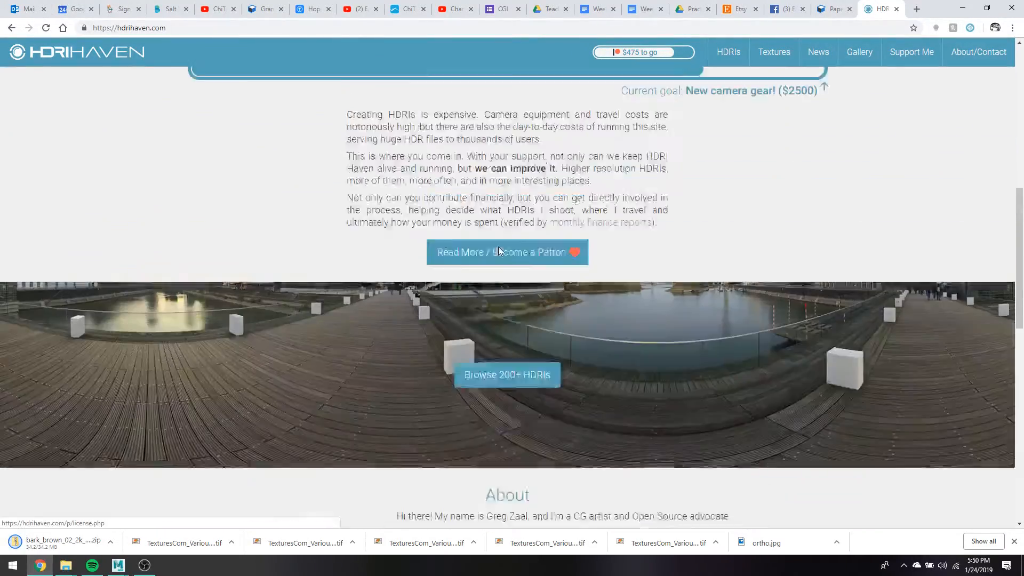
scroll(544, 389, "down", 2)
left_click(533, 395)
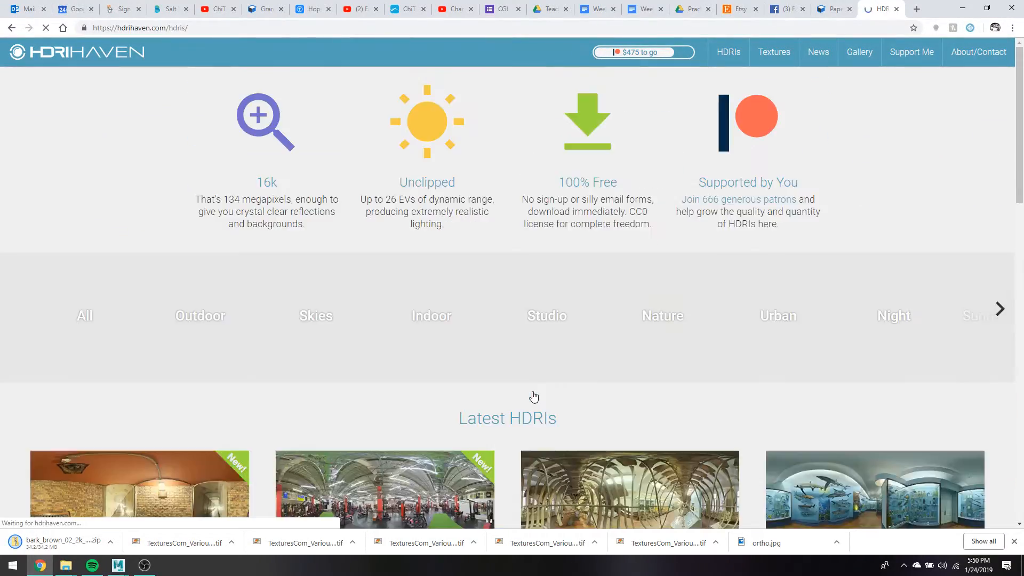
scroll(531, 395, "down", 8)
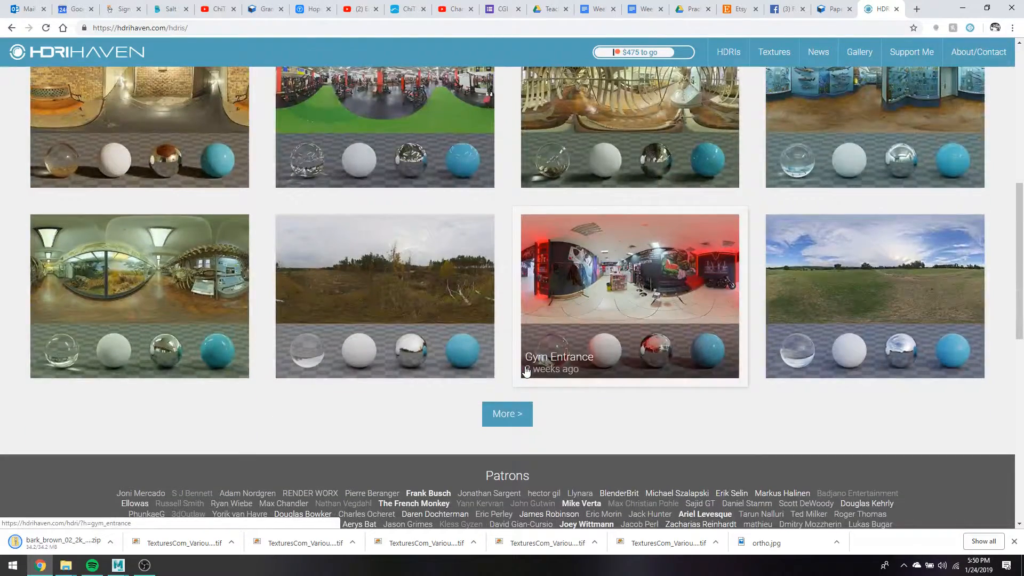
left_click(510, 403)
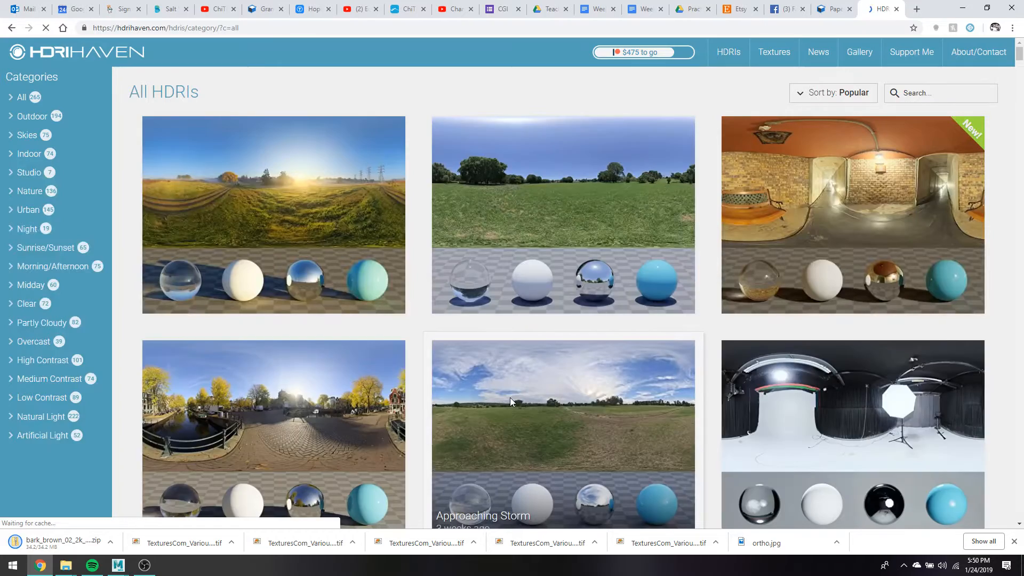
Find the Shanghai Bund night HDRI and download its 2k HDR version.
scroll(510, 403, "down", 5)
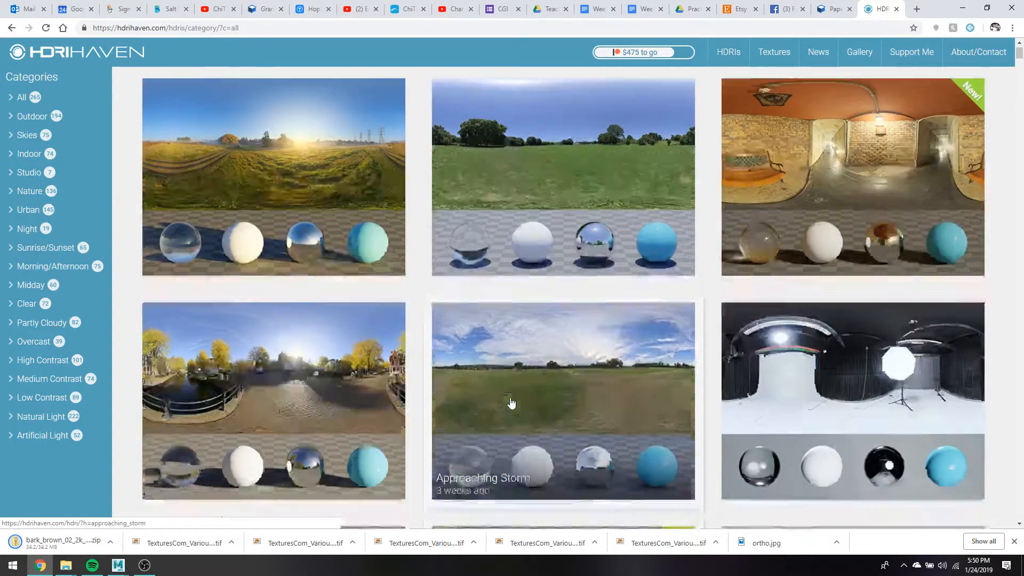
scroll(645, 411, "down", 6)
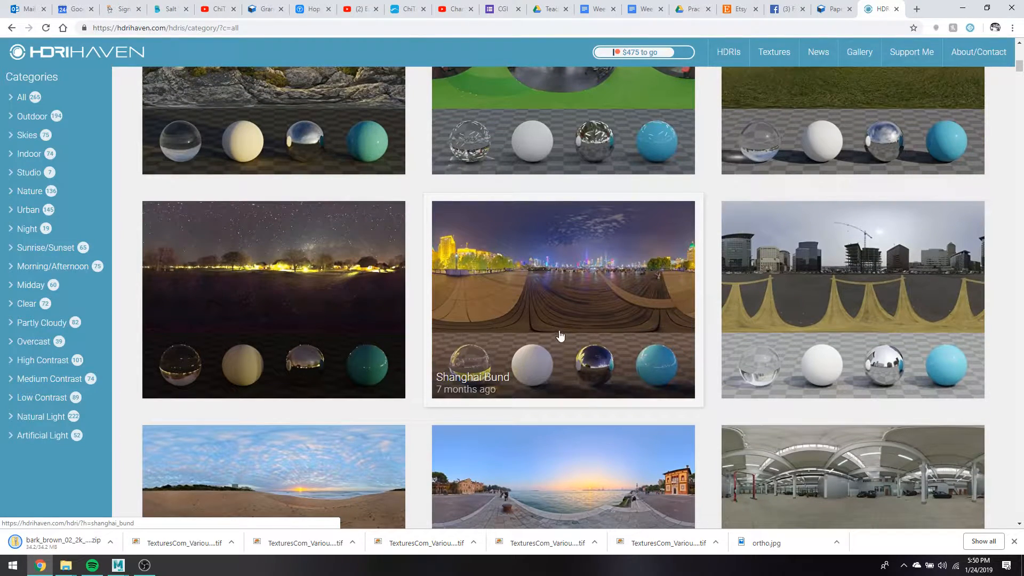
left_click(576, 279)
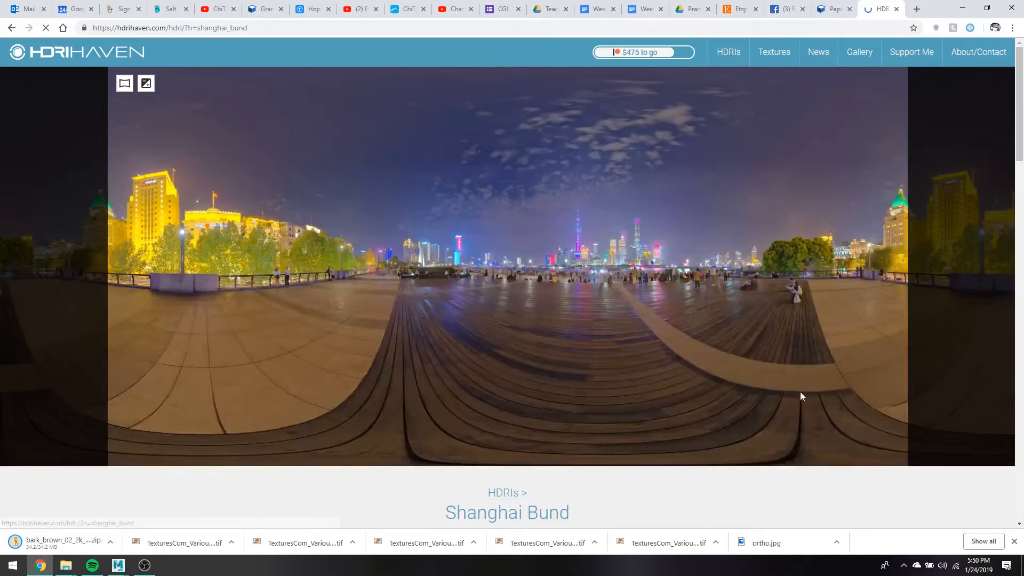
scroll(580, 296, "down", 7)
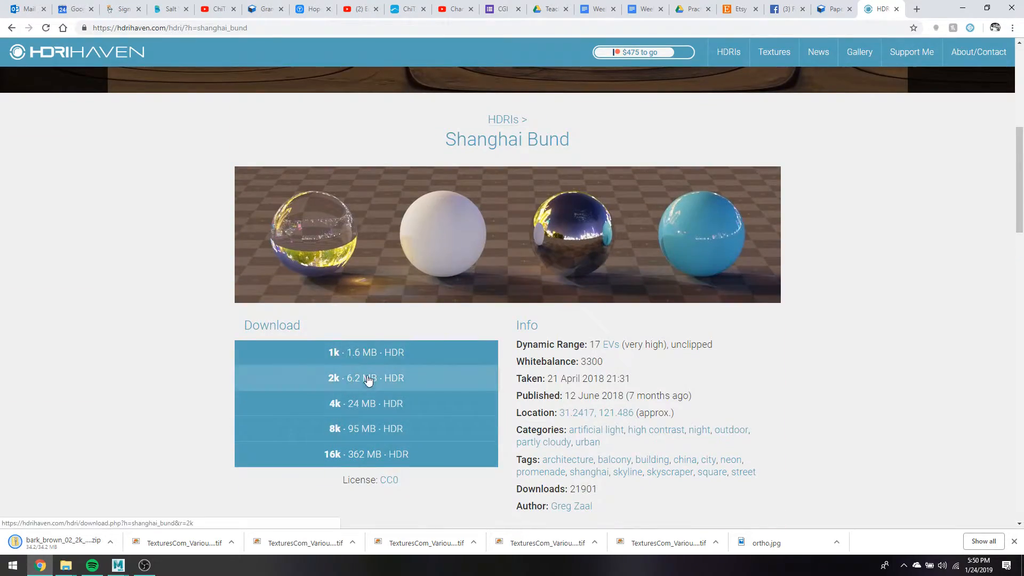
left_click(368, 378)
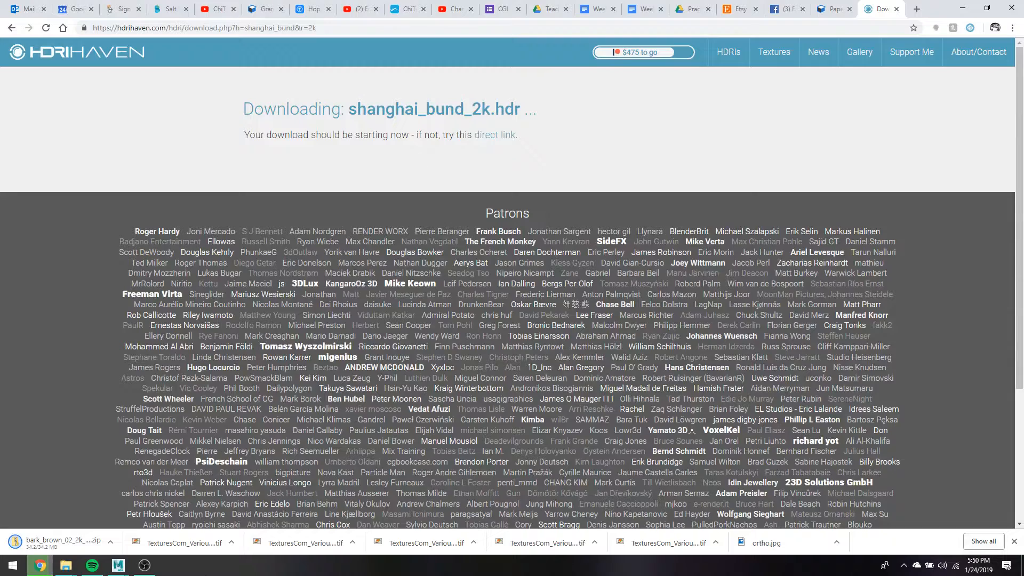
Switch back to Maya, minimize the render window and add an Arnold Skydome Light to the scene.
mouse_move(91, 566)
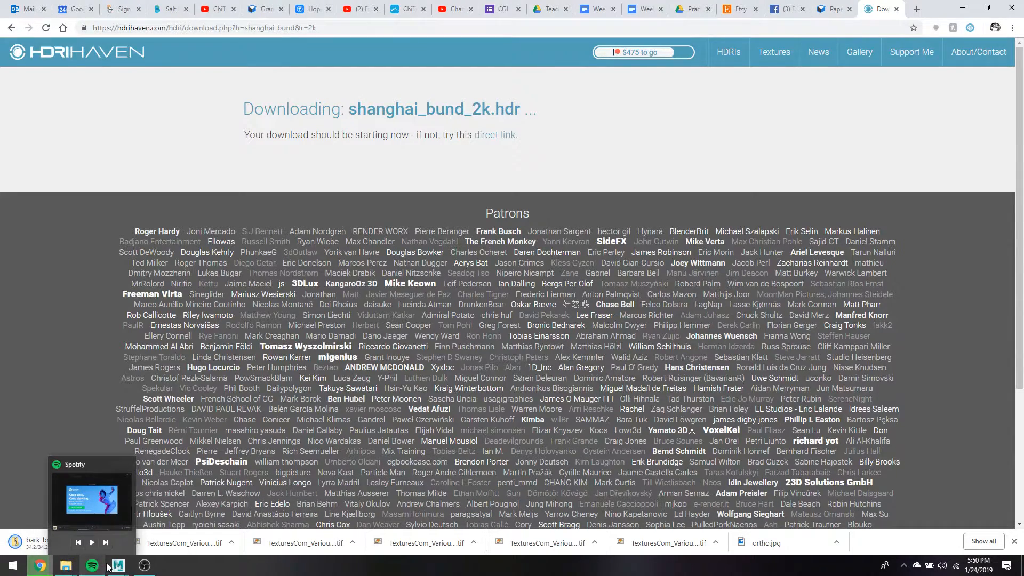
mouse_move(123, 564)
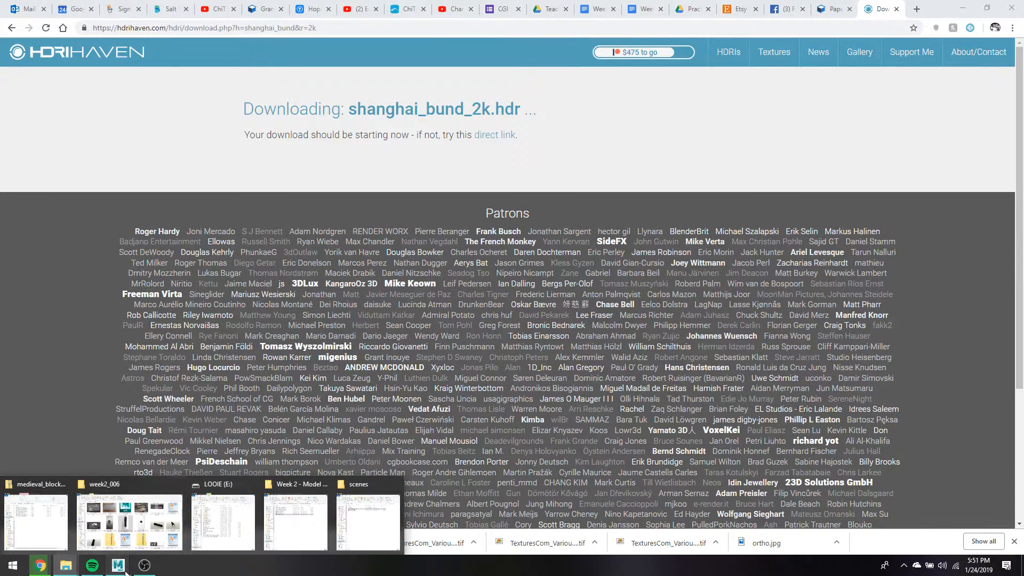
left_click(195, 539)
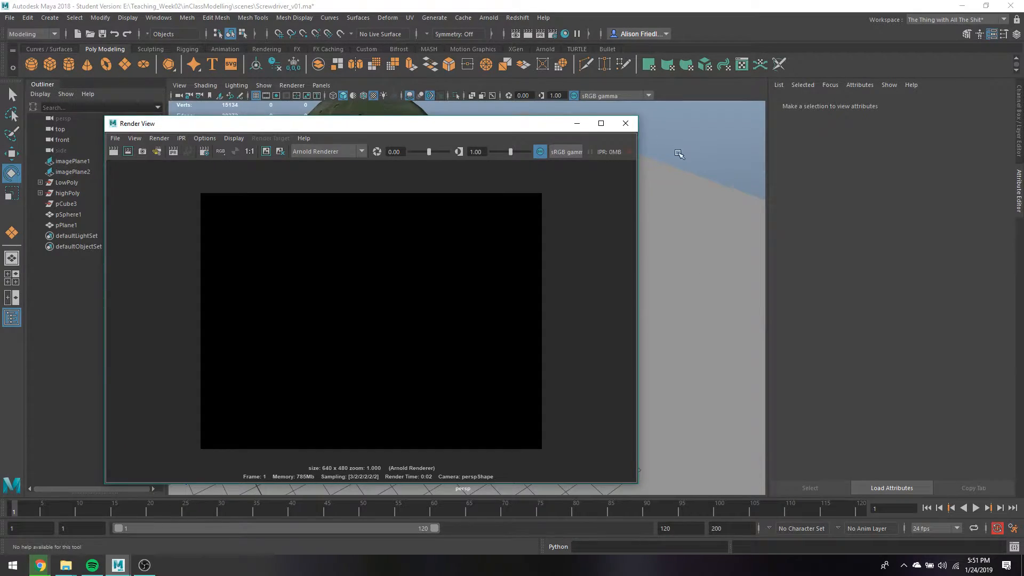
scroll(681, 153, "down", 5)
left_click(577, 123)
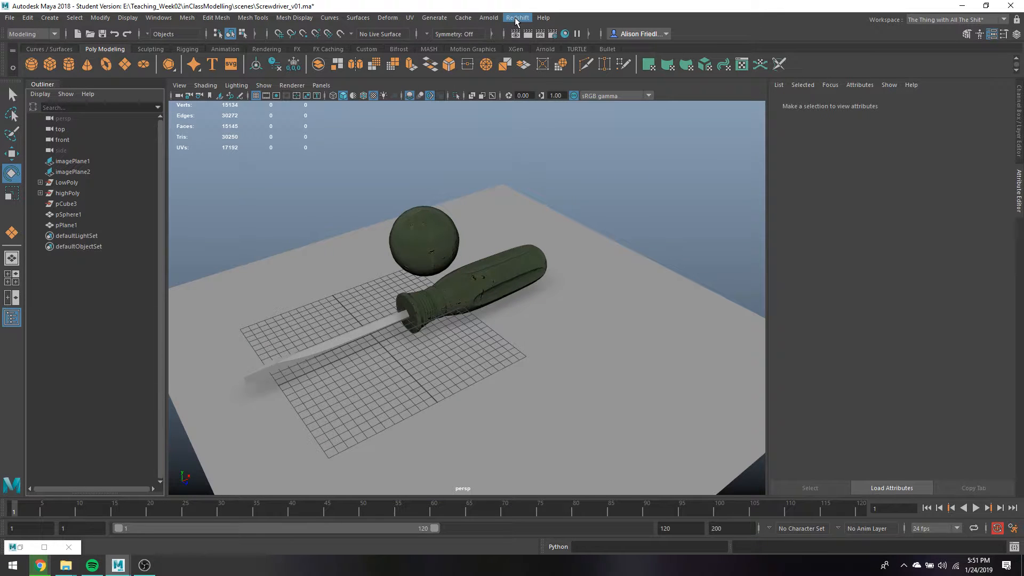
left_click(490, 18)
mouse_move(514, 71)
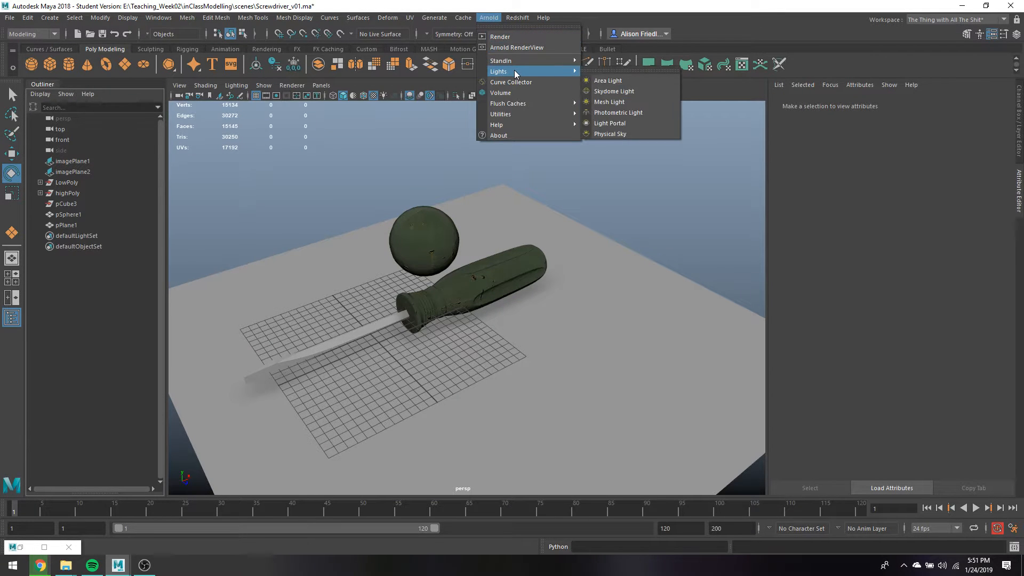
left_click(598, 92)
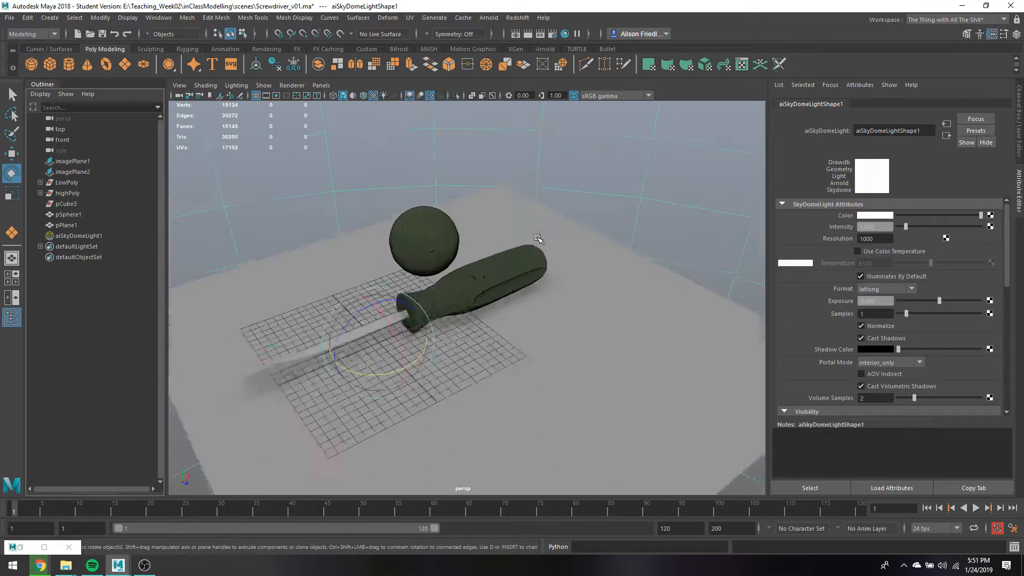
Restore the minimized render window and render the full frame with the new skydome light.
scroll(538, 238, "down", 3)
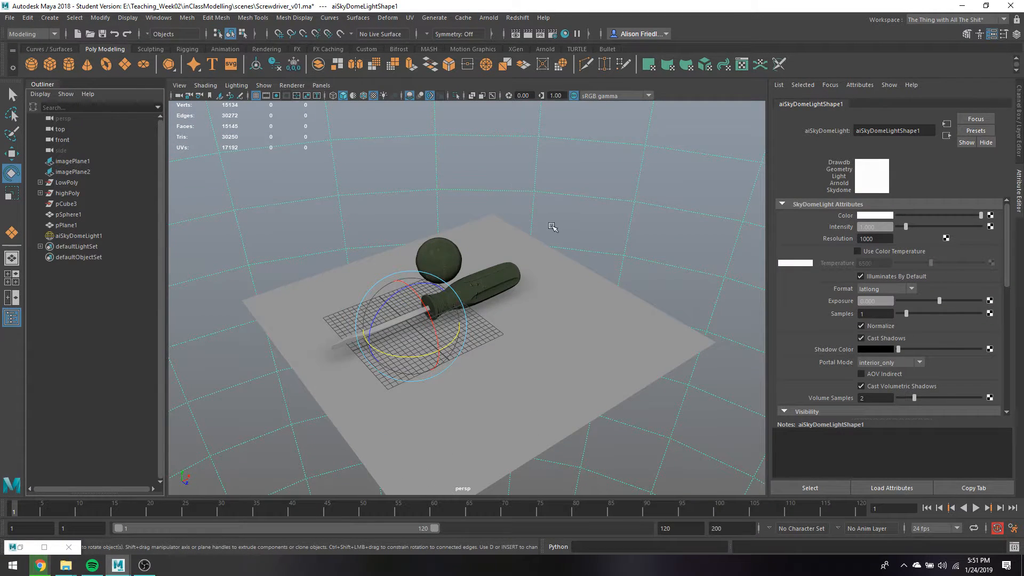
scroll(552, 227, "up", 5)
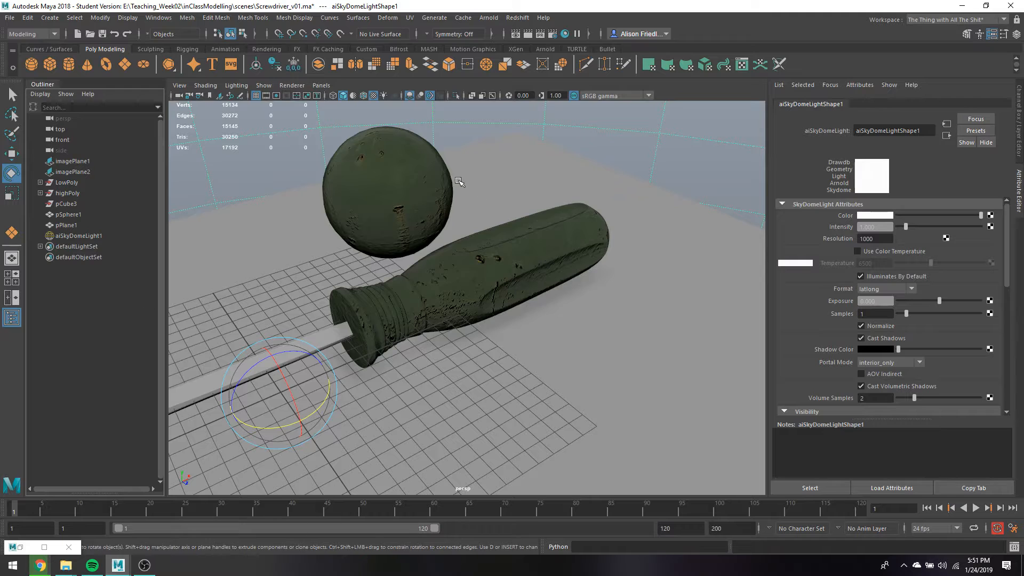
left_click(20, 547)
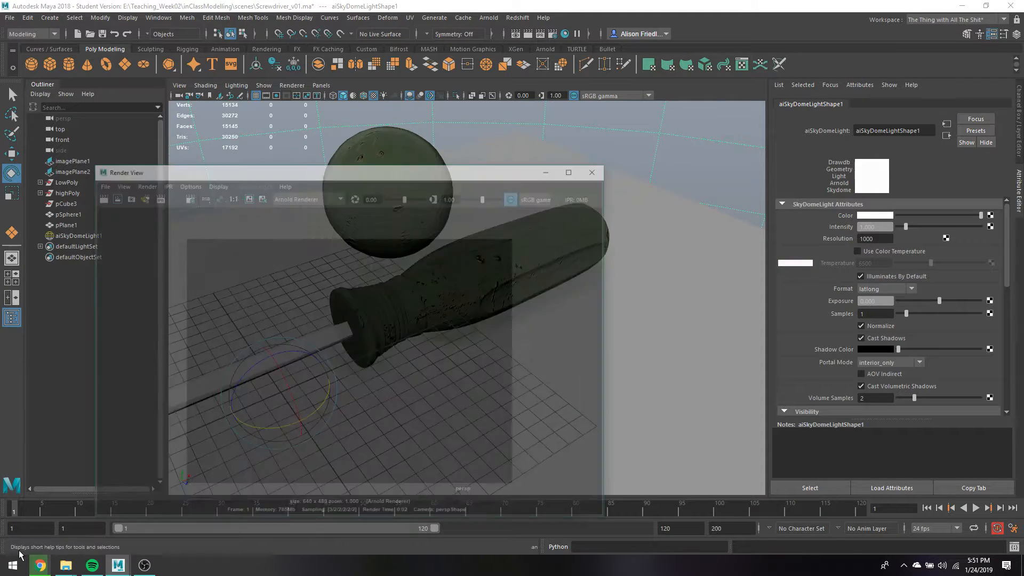
left_click(115, 151)
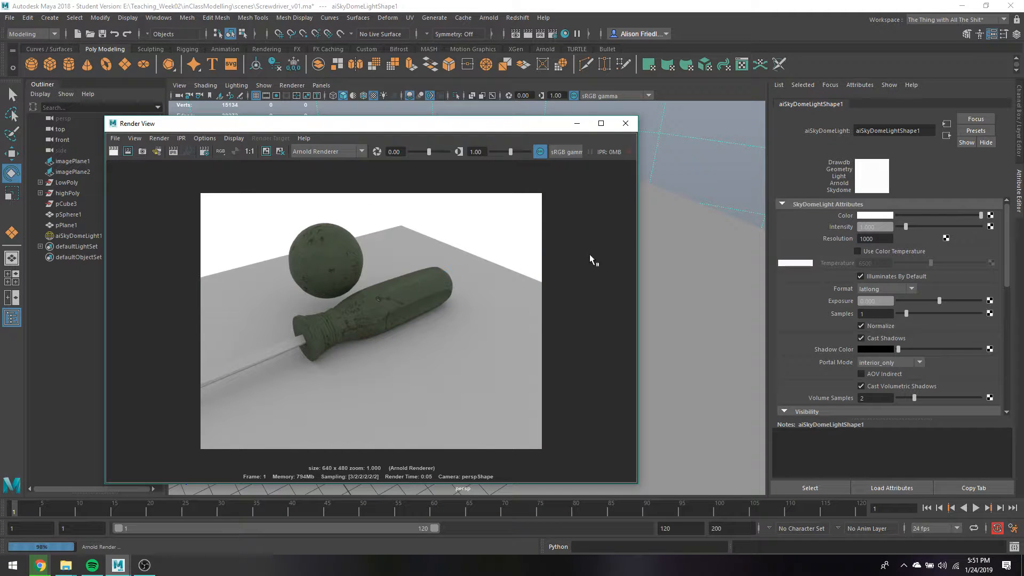
Connect a File texture to the skydome light's color and load gym_entrance_1k.hdr from the sourceimages textures folder.
left_click(94, 237)
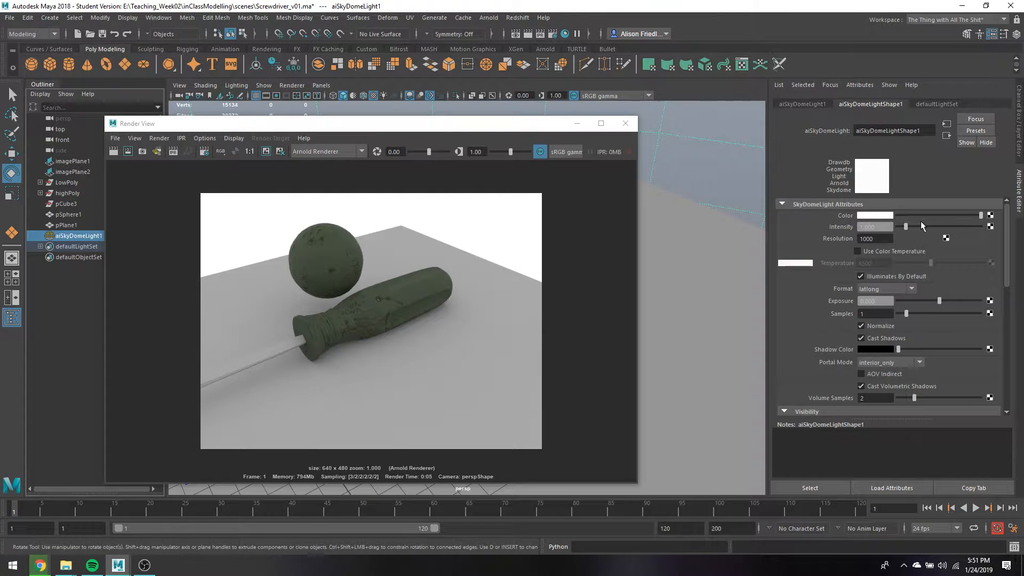
left_click(990, 216)
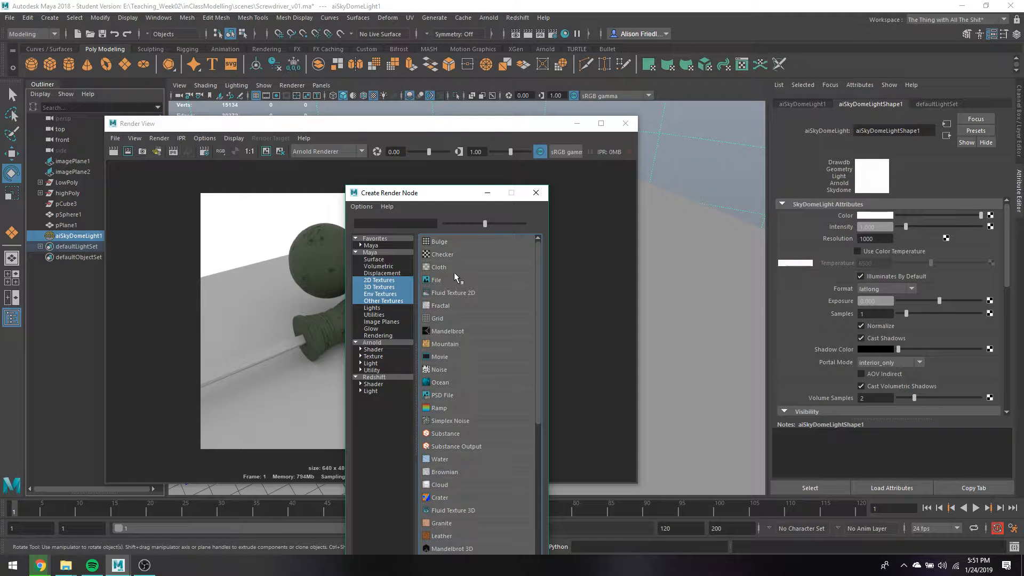
left_click(447, 279)
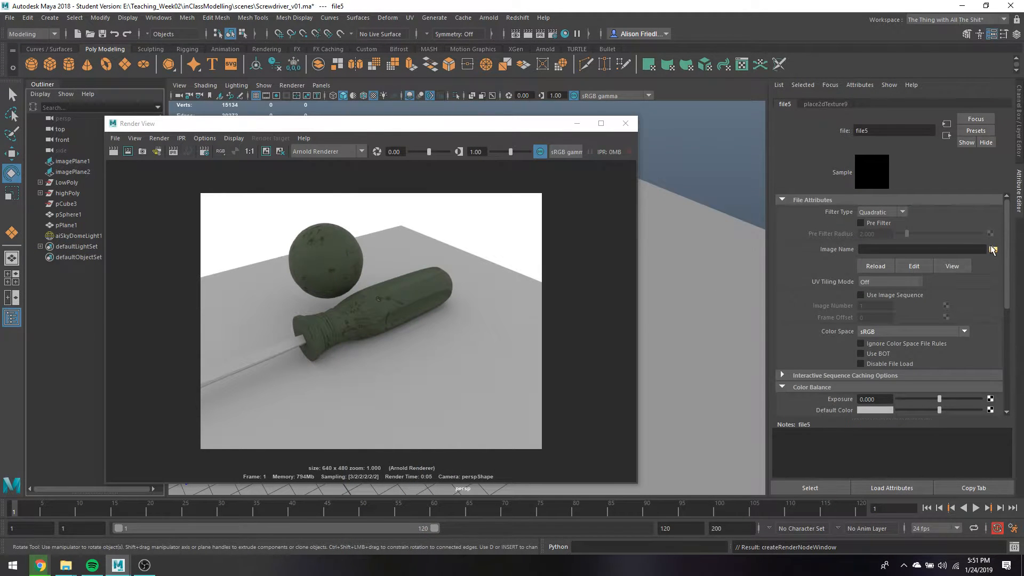
left_click(994, 249)
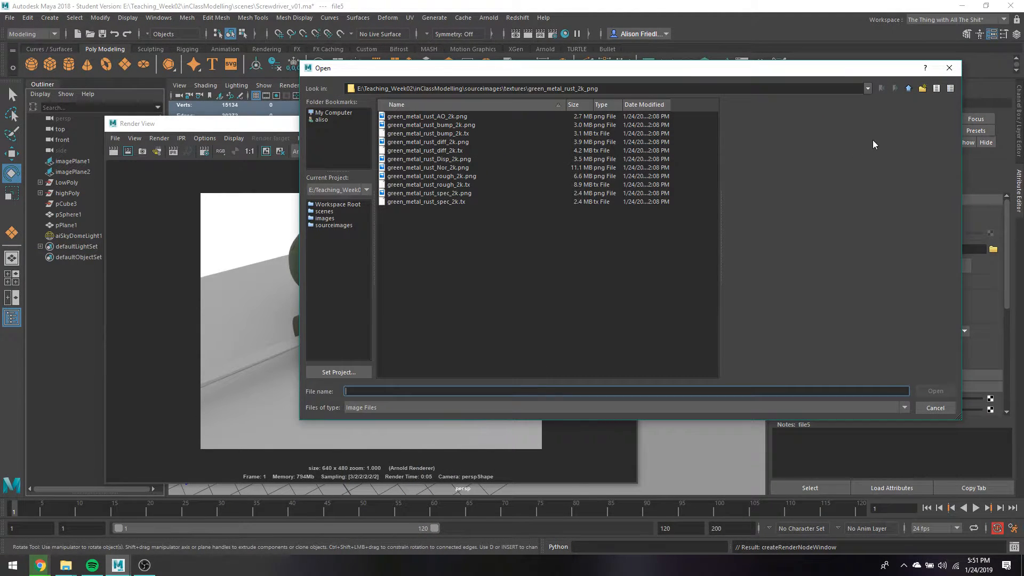
left_click(909, 89)
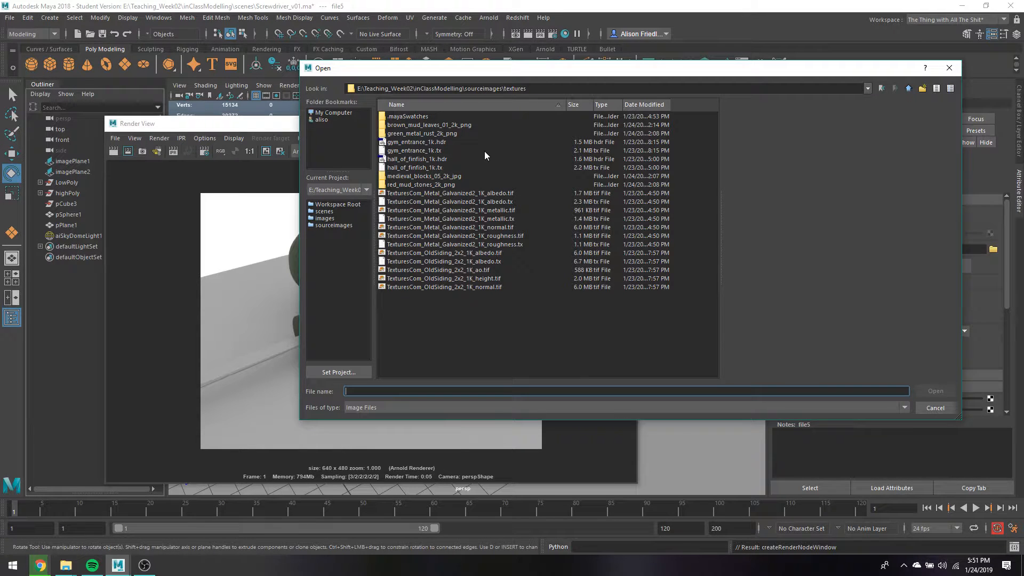
left_click(443, 143)
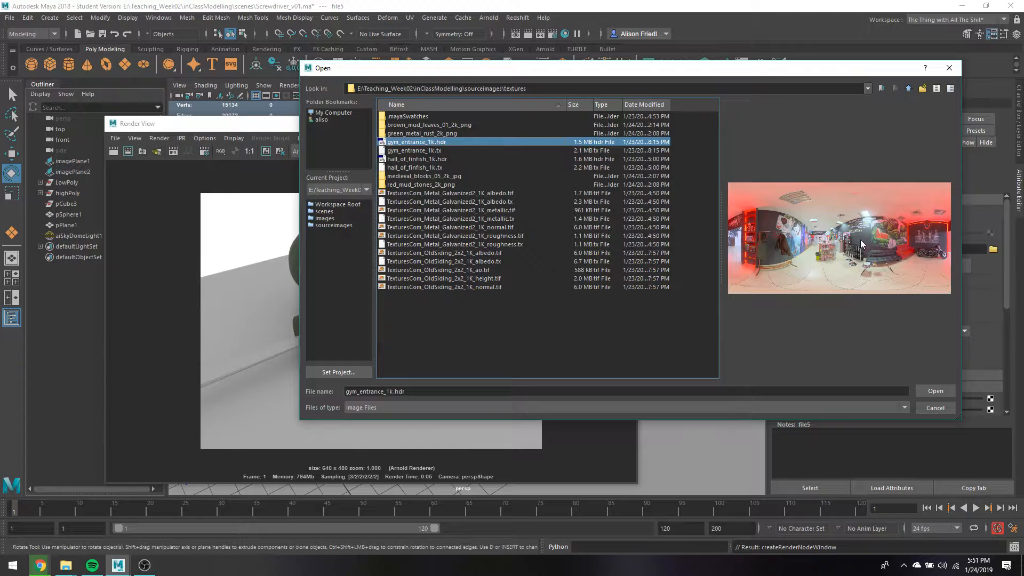
double_click(422, 141)
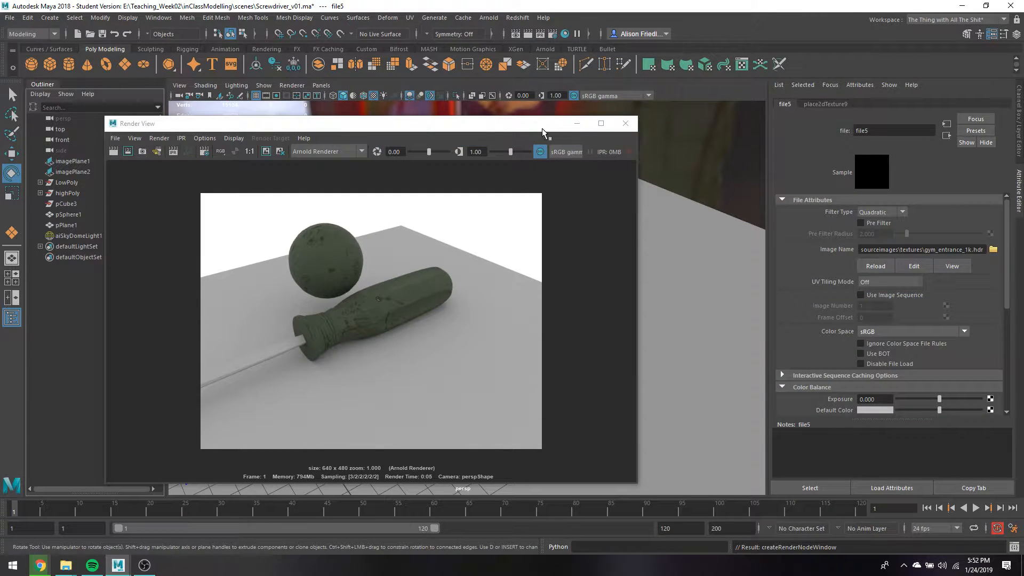
Check the HDRI background behind the render window and render the full frame with the HDRI lighting.
left_click_drag(540, 128, 546, 317)
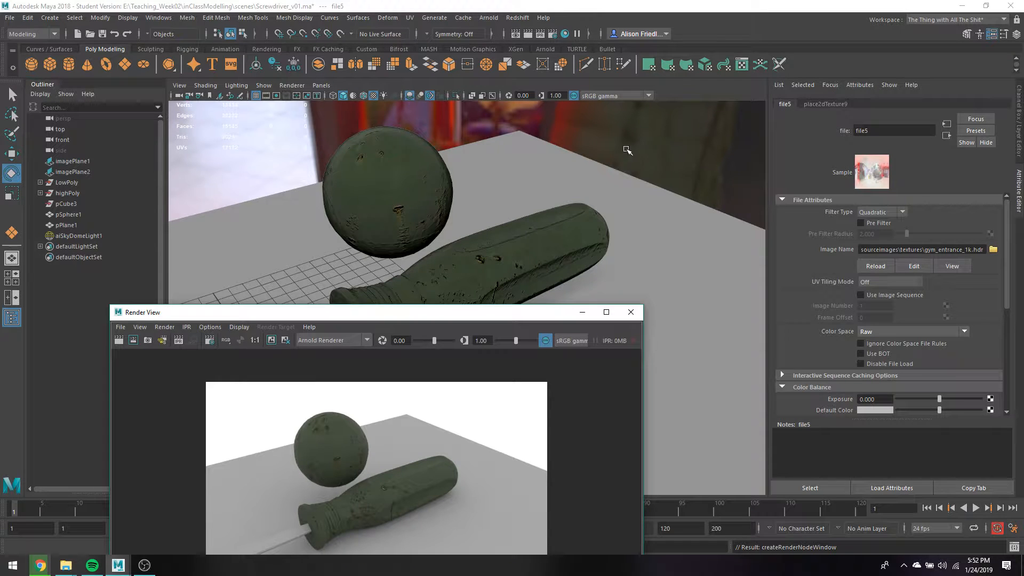
left_click_drag(485, 313, 476, 123)
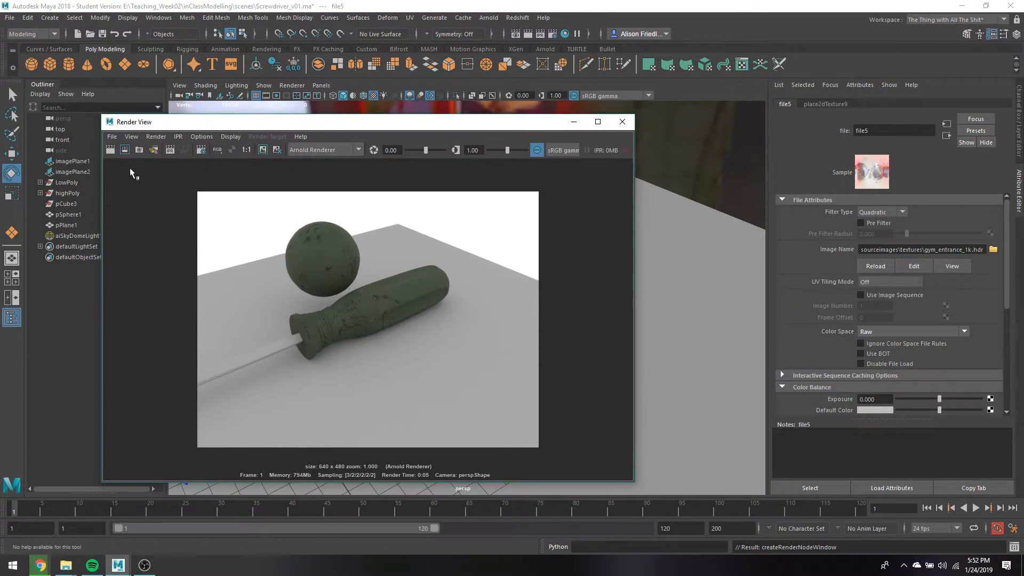
left_click(110, 150)
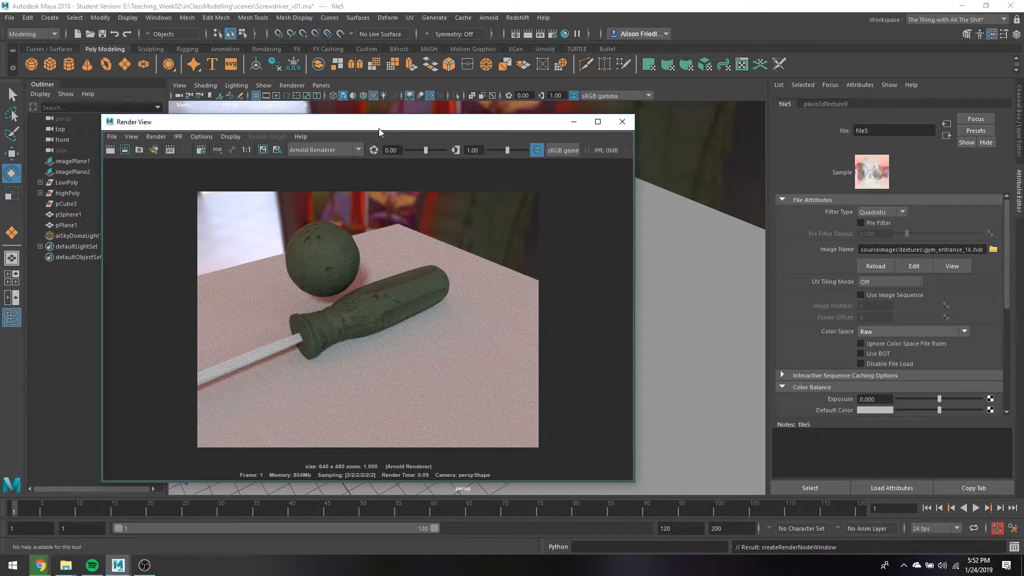
left_click_drag(379, 128, 321, 135)
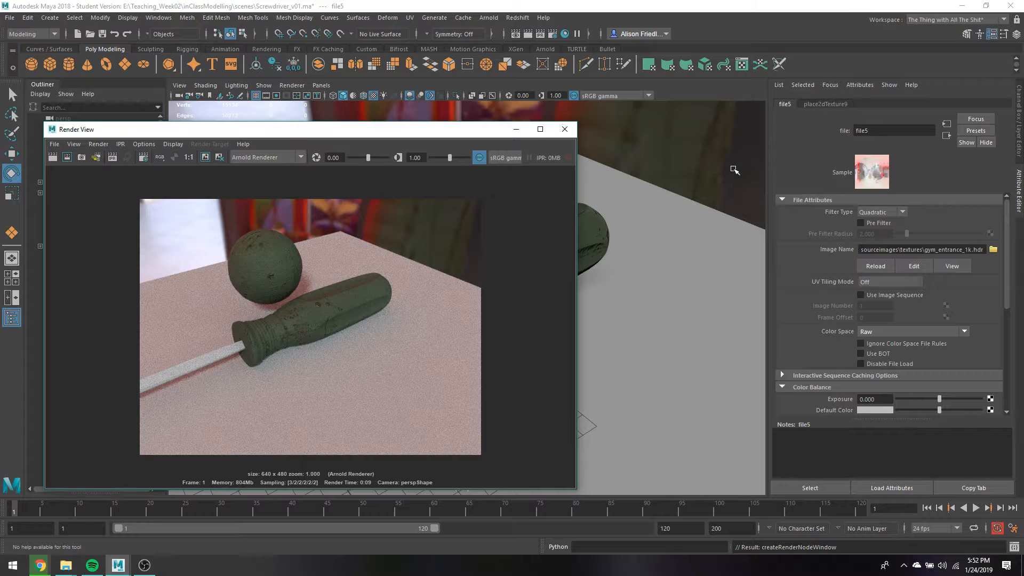
Minimize the render window and examine the HDRI-mapped skydome sphere from outside, including the scene's placement inside it.
scroll(692, 181, "down", 5)
scroll(691, 181, "down", 3)
left_click(516, 129)
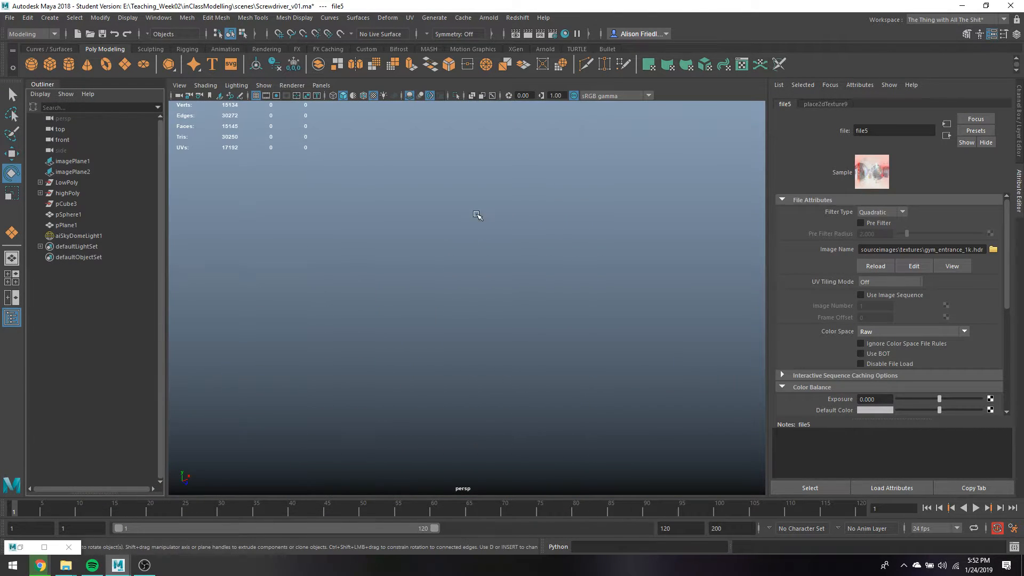
scroll(491, 268, "up", 4)
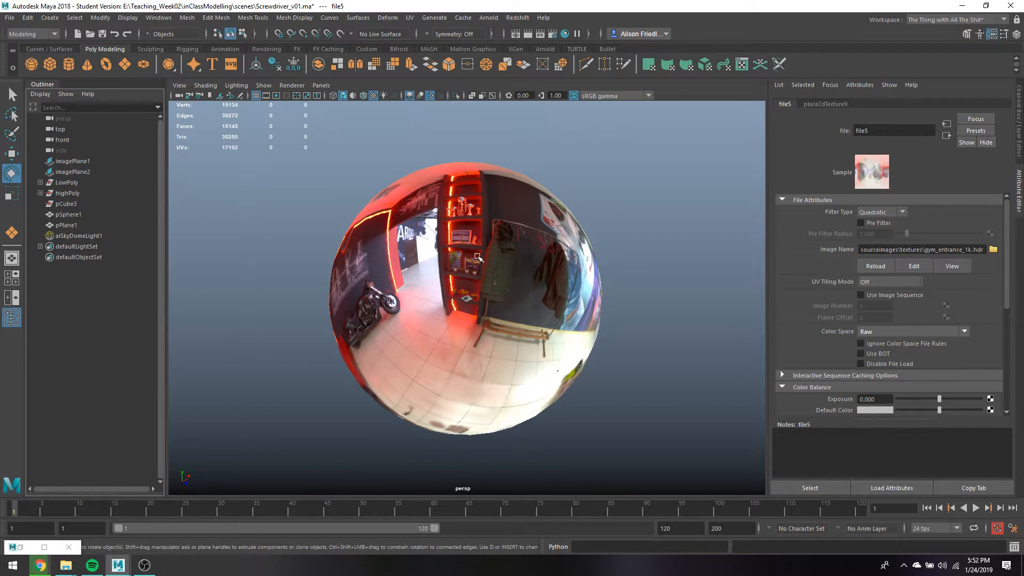
left_click(467, 256)
left_click_drag(467, 257, 635, 355, "alt")
scroll(636, 355, "up", 10)
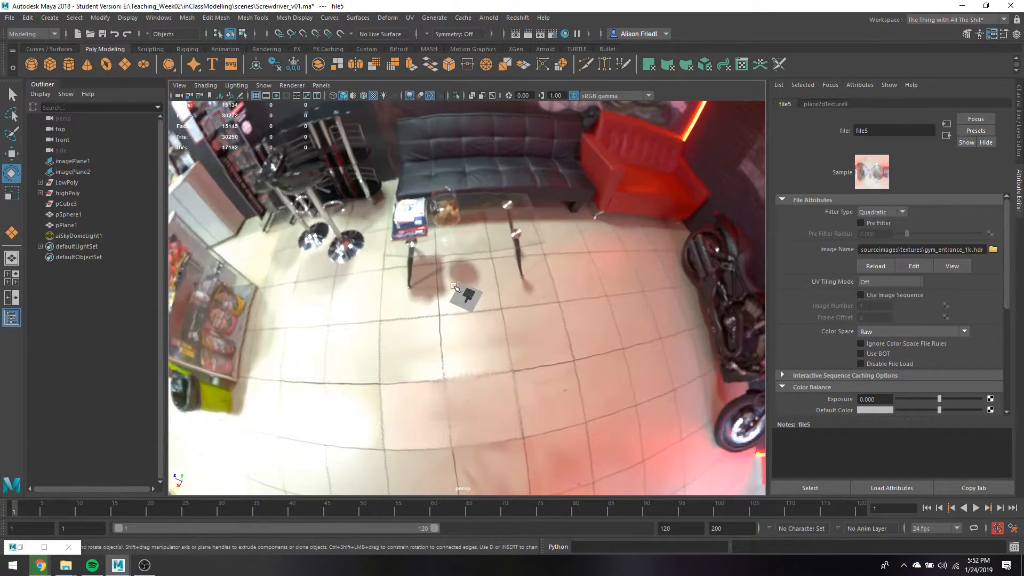
left_click_drag(545, 331, 567, 306, "alt")
scroll(567, 307, "down", 7)
left_click_drag(493, 296, 528, 289, "alt")
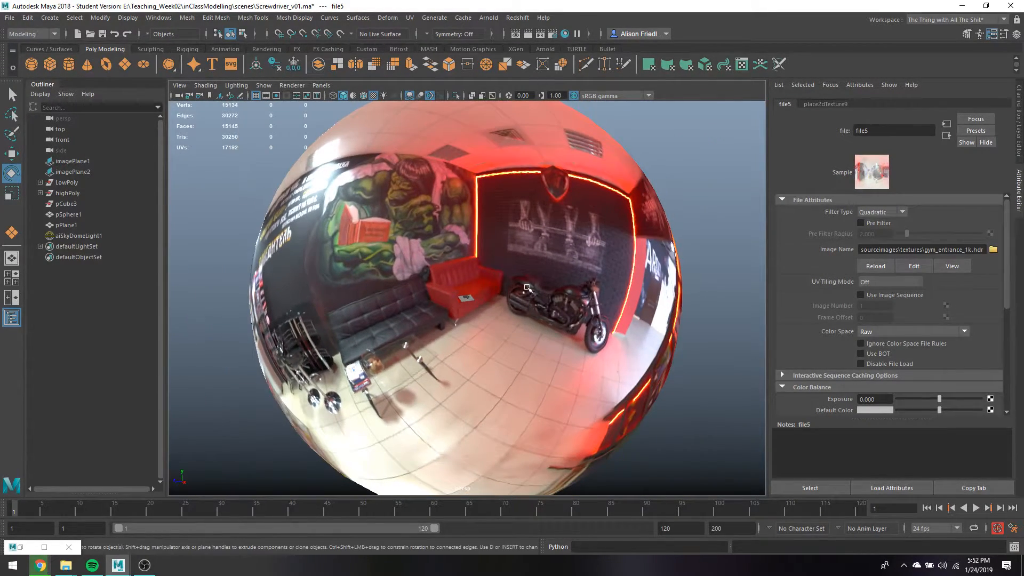
left_click_drag(495, 192, 511, 186, "alt")
left_click_drag(522, 248, 474, 265, "alt")
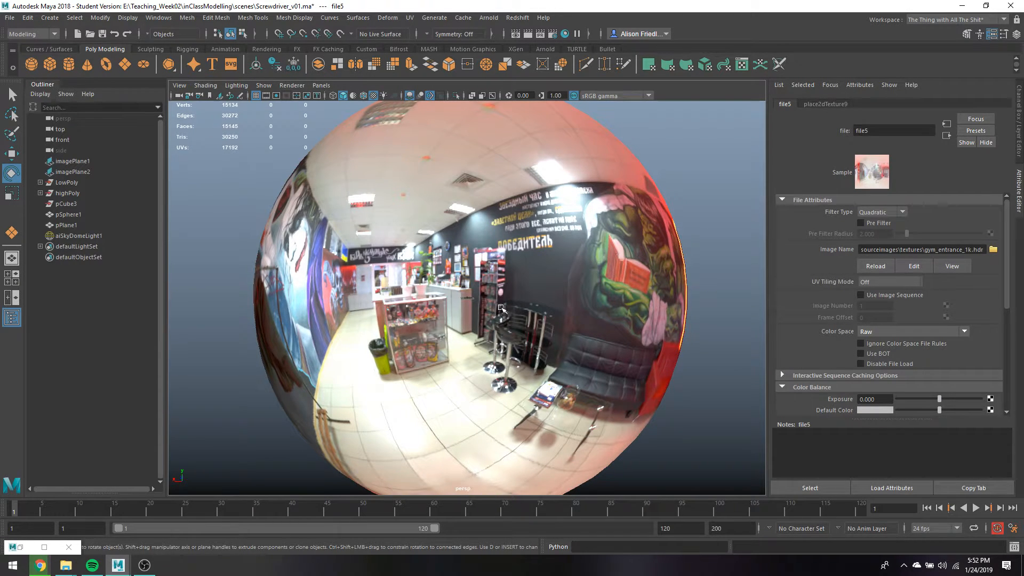
Select the high-poly screwdriver handle and frame it together with the sphere in the perspective view.
key("f")
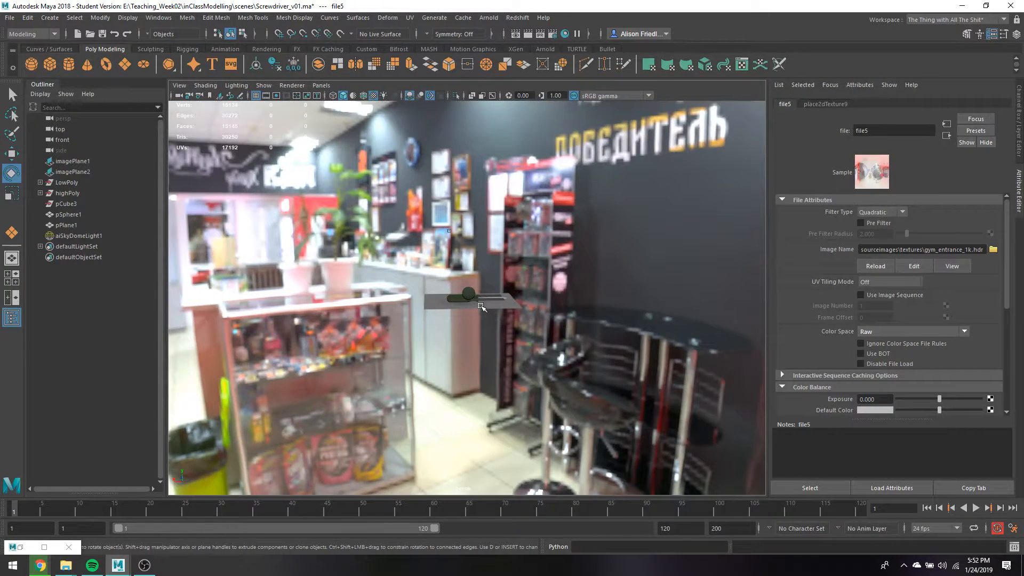
left_click(479, 300)
key("f")
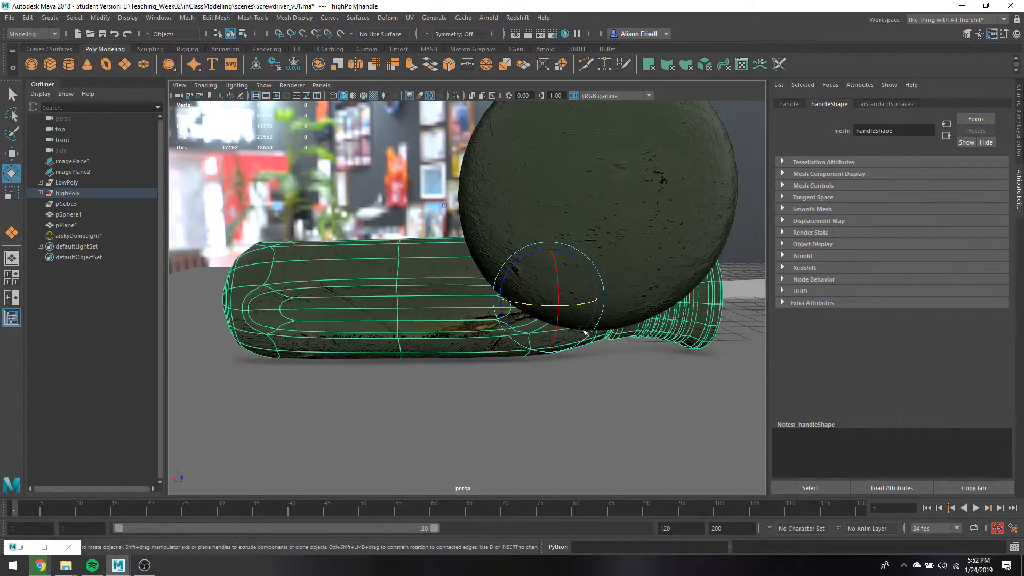
left_click_drag(583, 330, 392, 357, "alt")
scroll(564, 288, "down", 7)
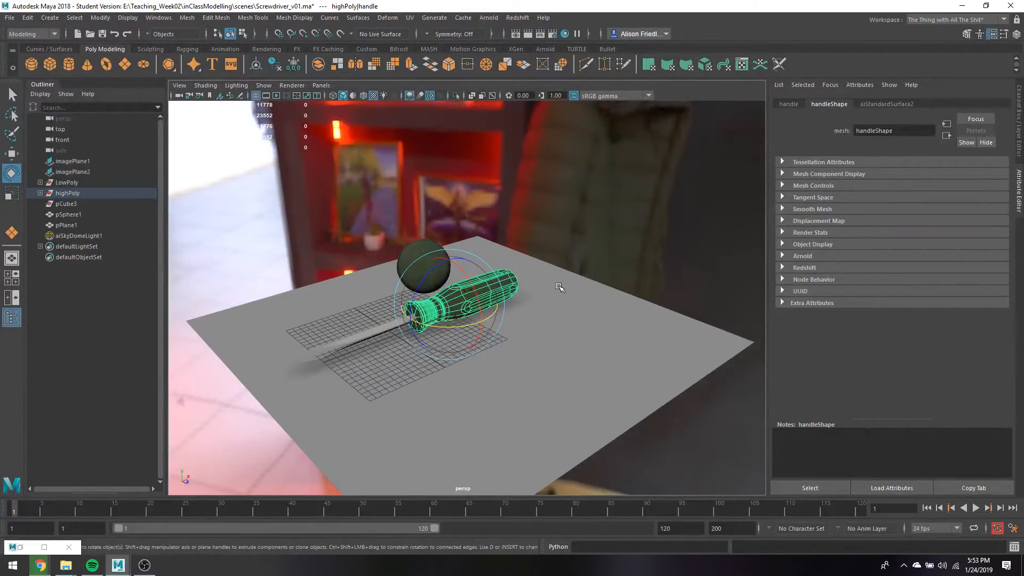
key("f")
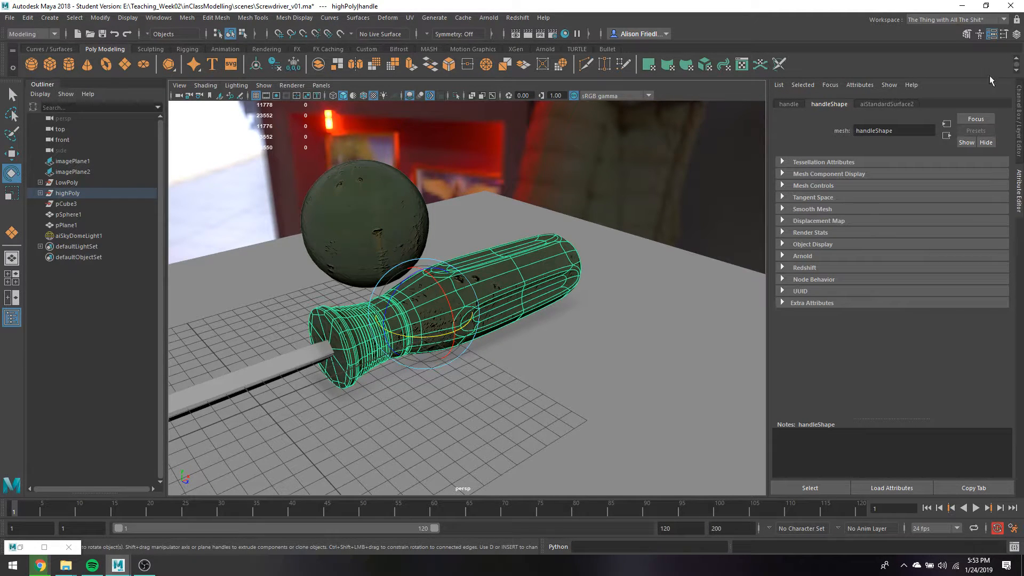
Break the texture connections on the specular roughness and bump mapping of the handle's aiStandardSurface2 material.
left_click(901, 105)
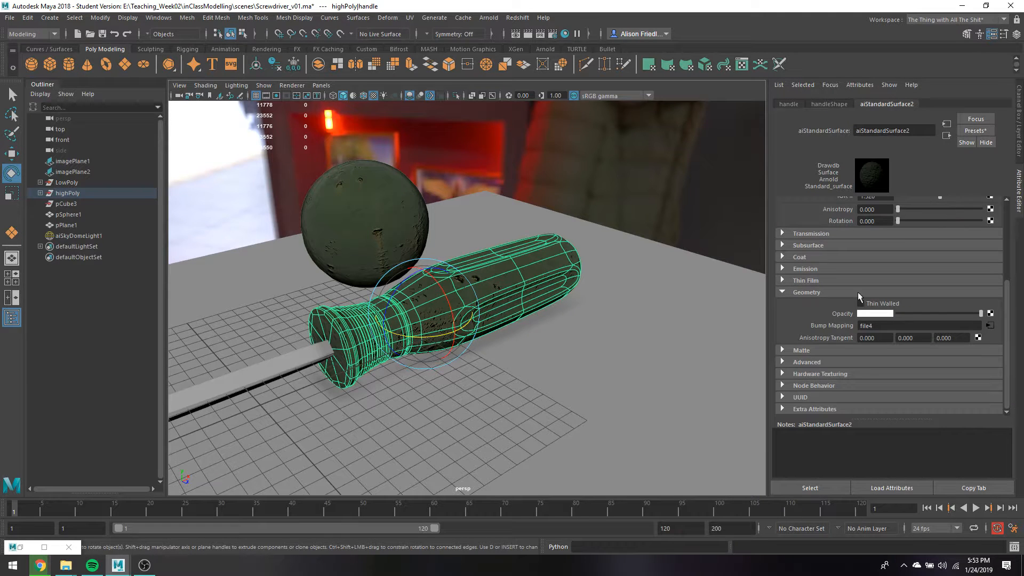
scroll(969, 324, "up", 3)
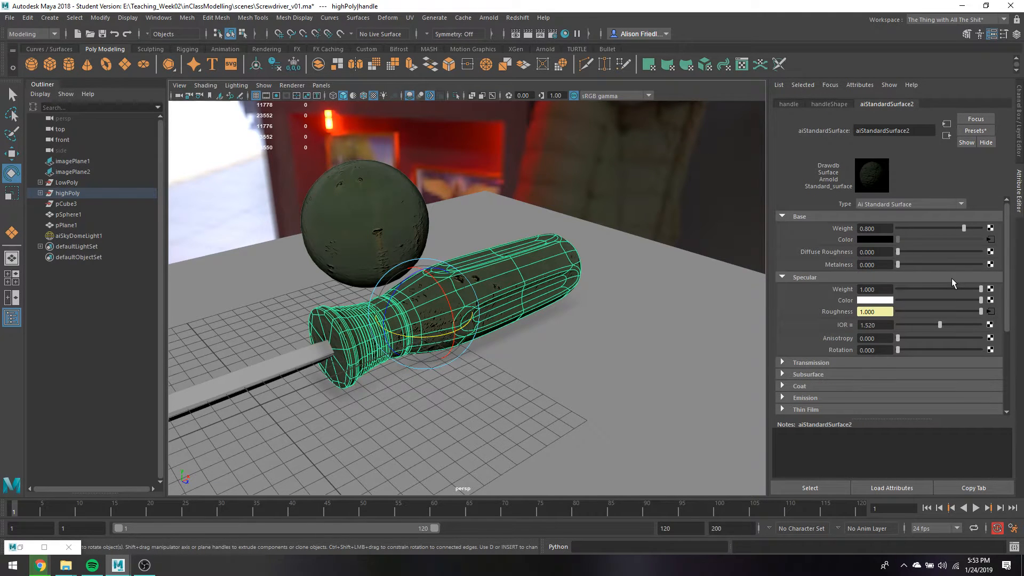
right_click(843, 313)
left_click(878, 338)
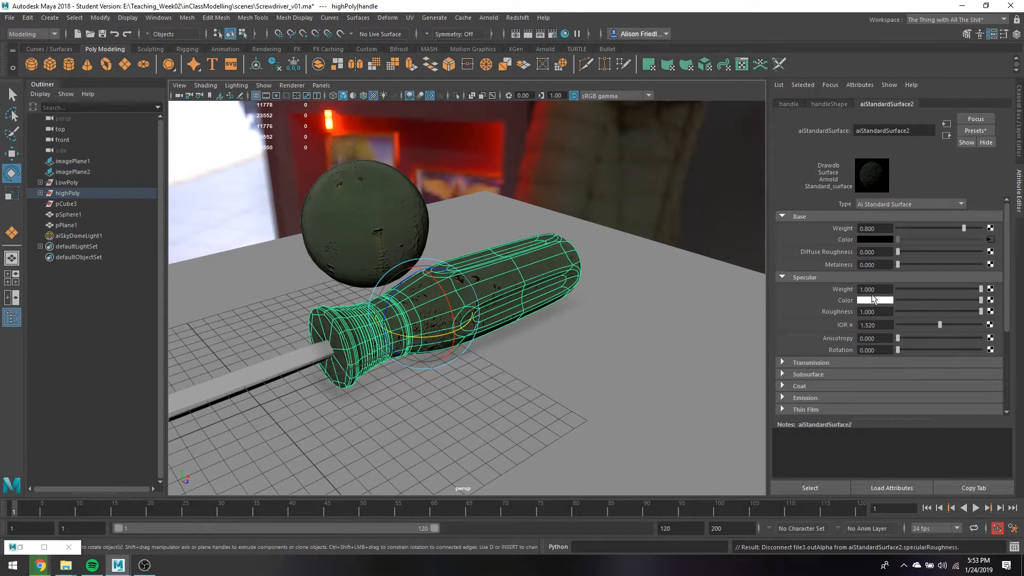
scroll(833, 290, "down", 5)
right_click(836, 327)
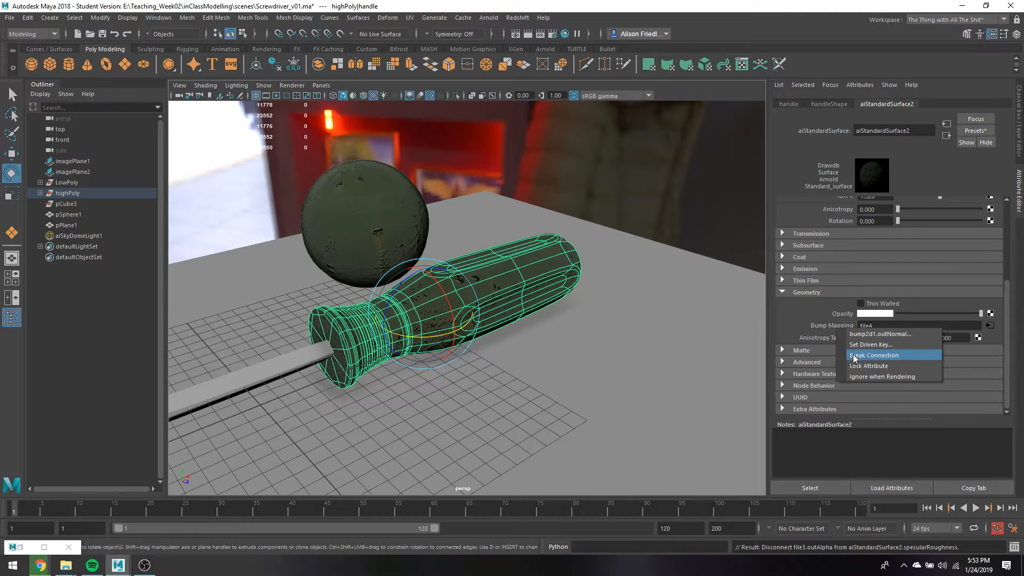
left_click(854, 356)
scroll(941, 281, "up", 3)
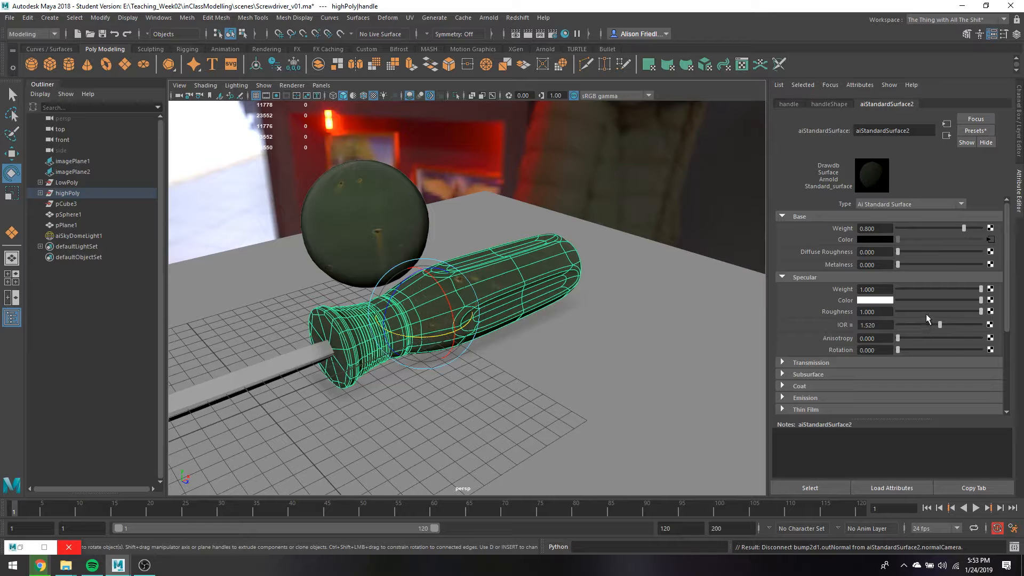
Lower the material's specular roughness to 0.182 and render a region covering the sphere and the handle.
left_click_drag(926, 314, 913, 315)
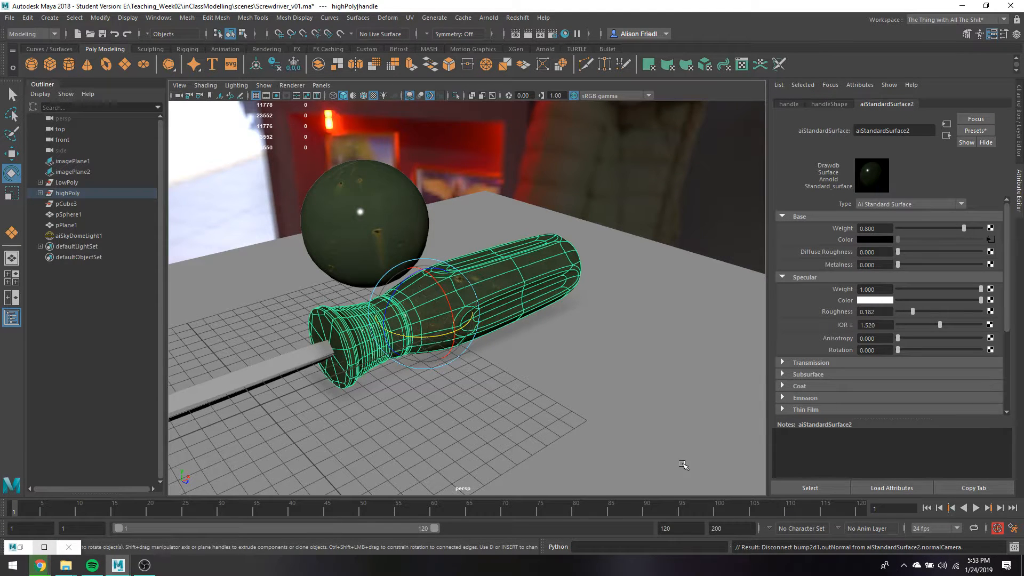
left_click(21, 548)
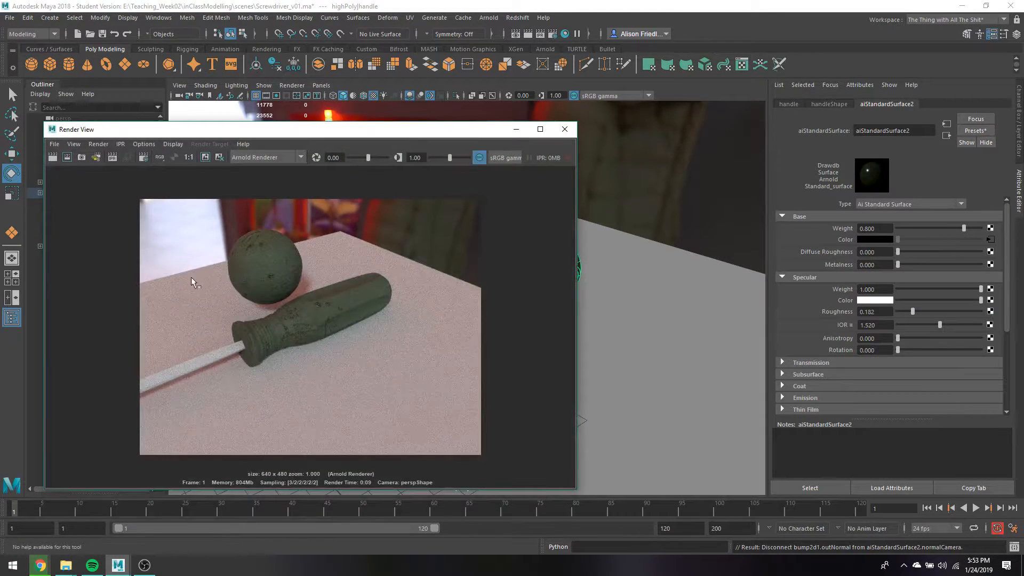
left_click_drag(209, 250, 350, 364)
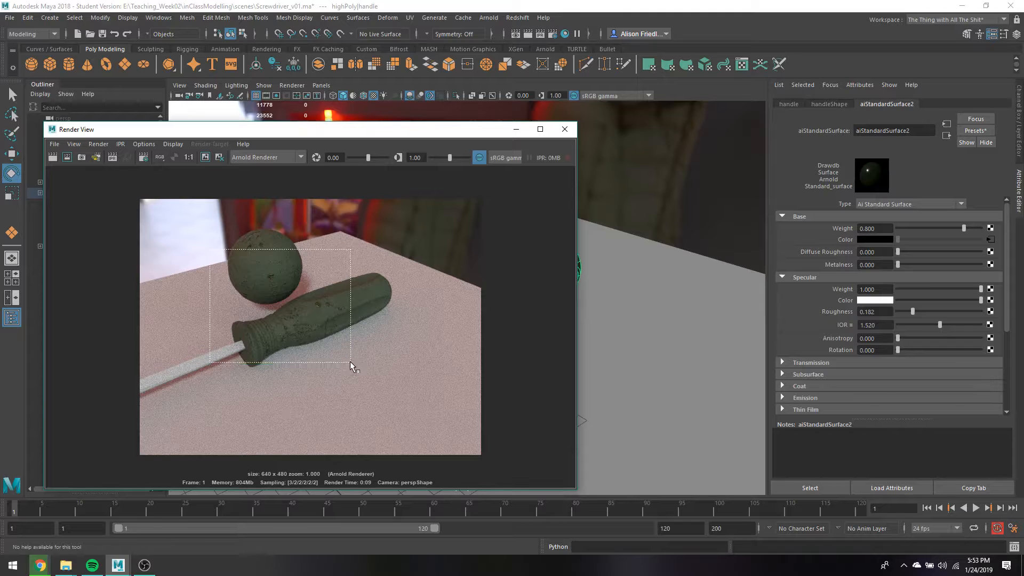
left_click(69, 158)
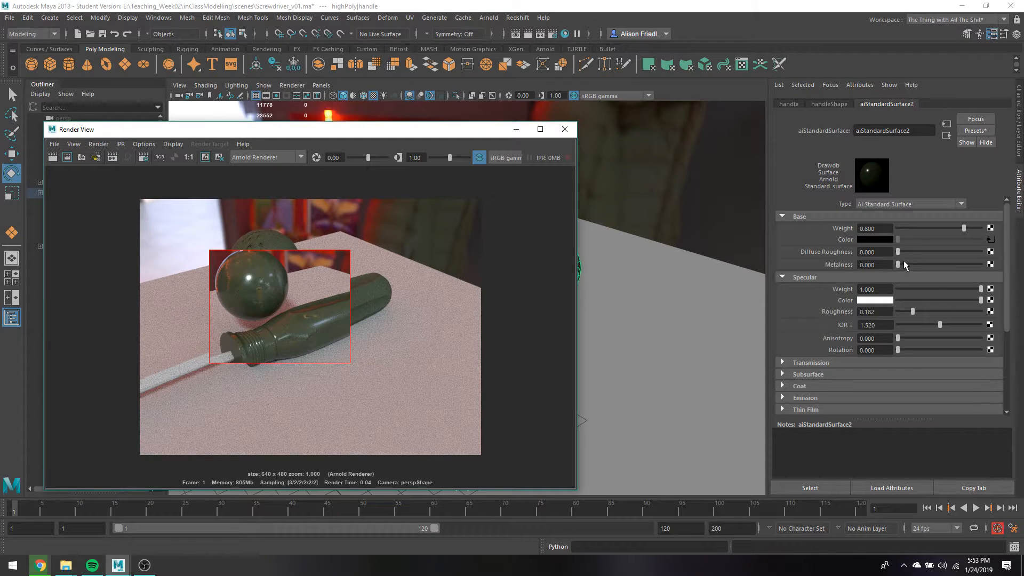
Raise the material's metalness to 1.000, render the region again and inspect the reflections up close.
left_click_drag(905, 265, 984, 265)
left_click(67, 157)
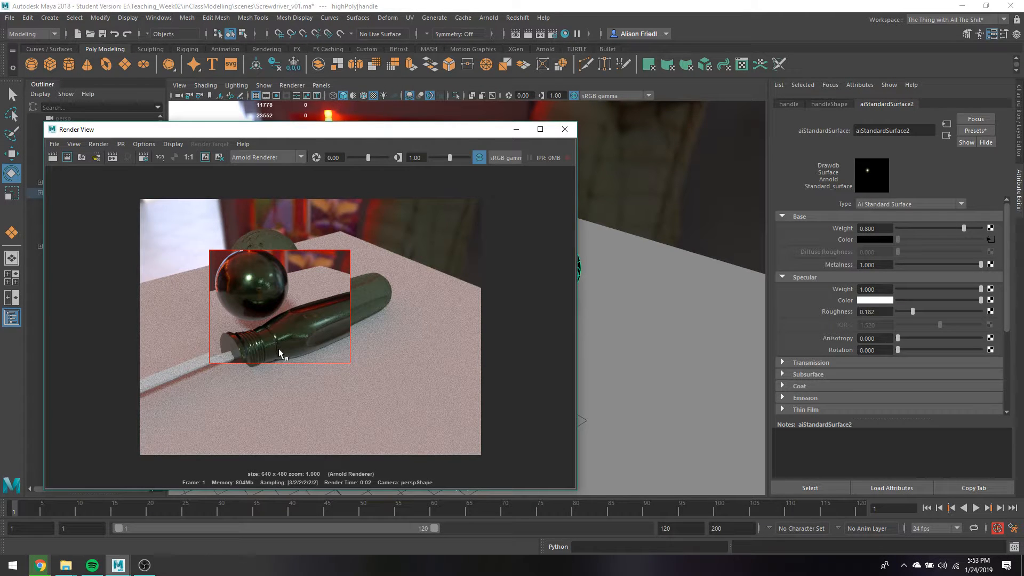
scroll(279, 347, "up", 6)
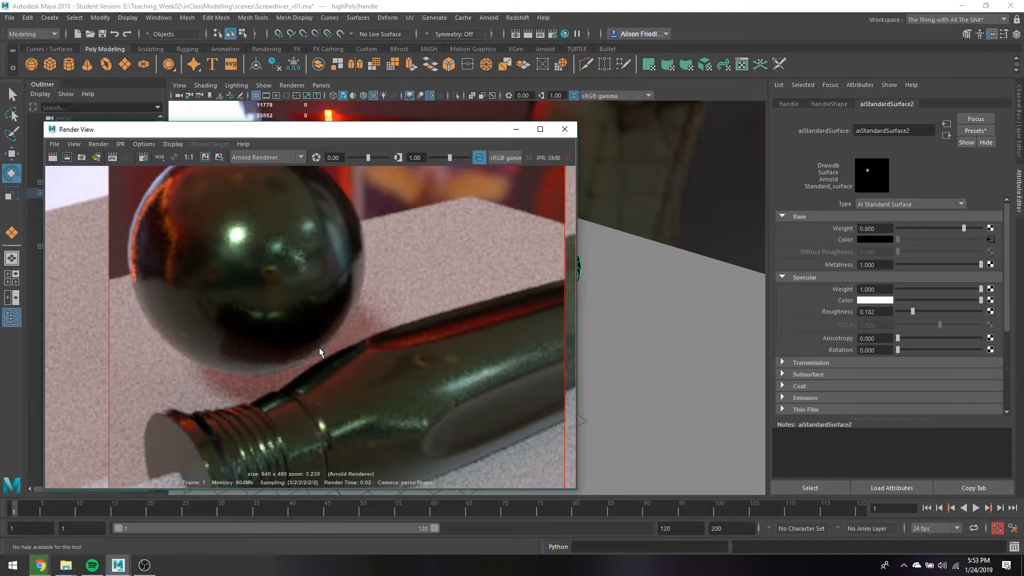
Render a region covering the screwdriver handle from the shaft to most of its grip.
scroll(319, 348, "down", 3)
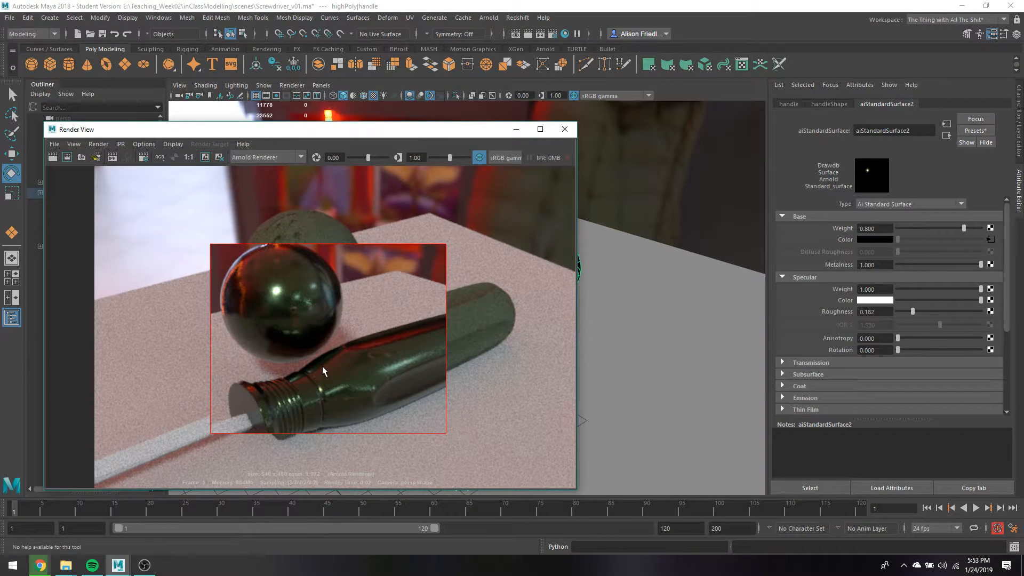
left_click_drag(173, 294, 493, 460)
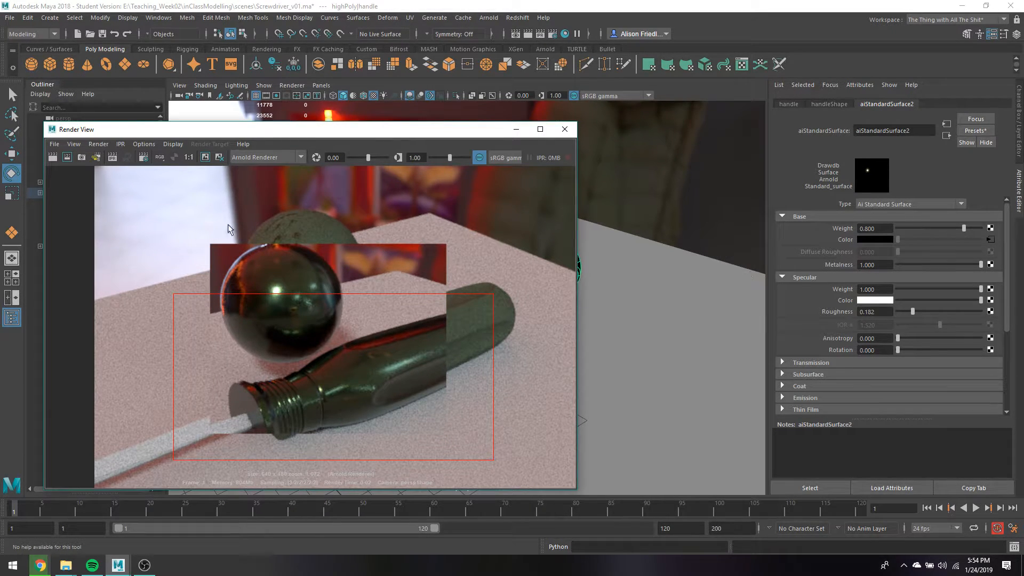
left_click(67, 157)
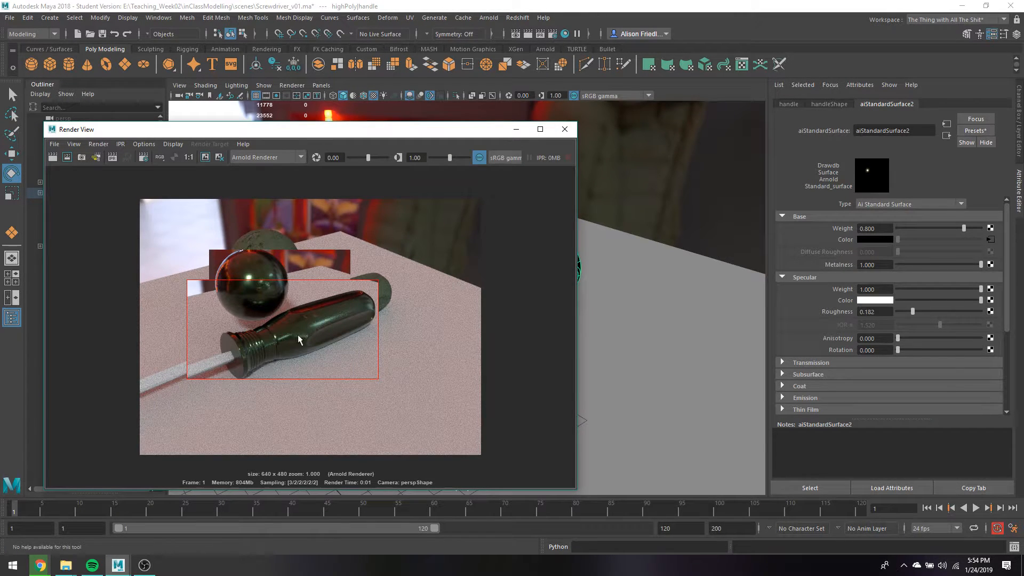
Frame the handle up close in the perspective view and render the full frame from there.
key("f")
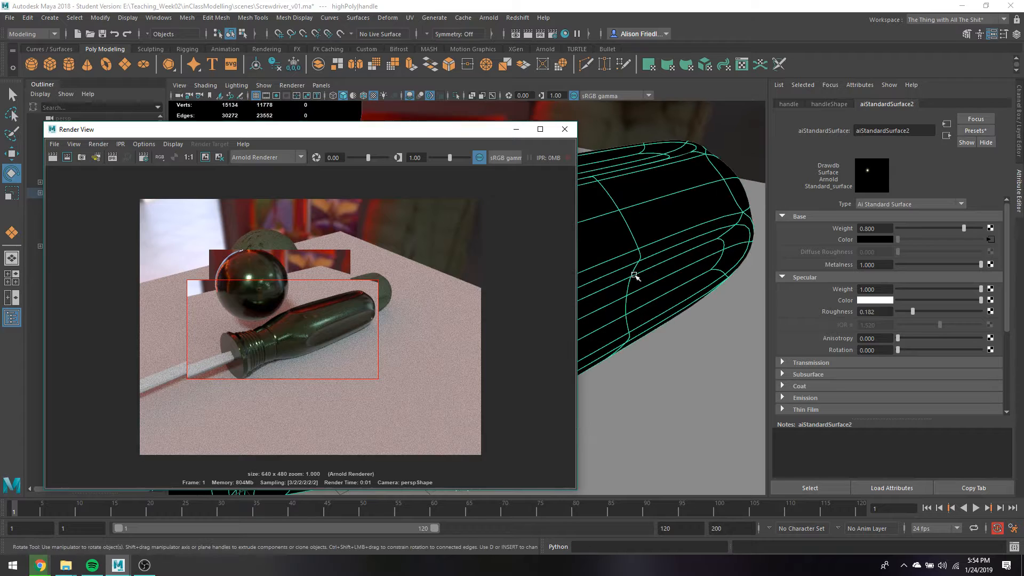
left_click(67, 157)
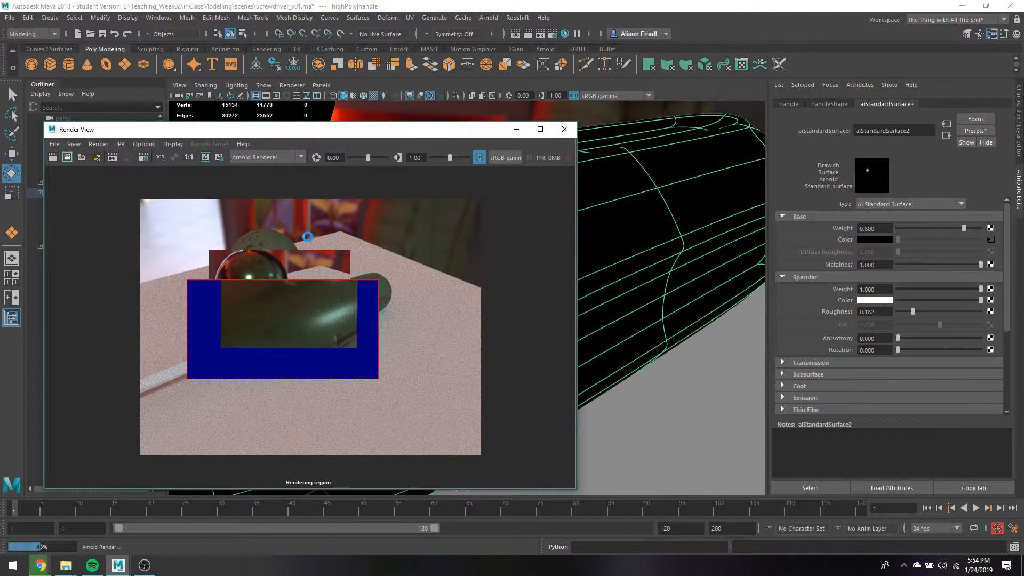
left_click(53, 157)
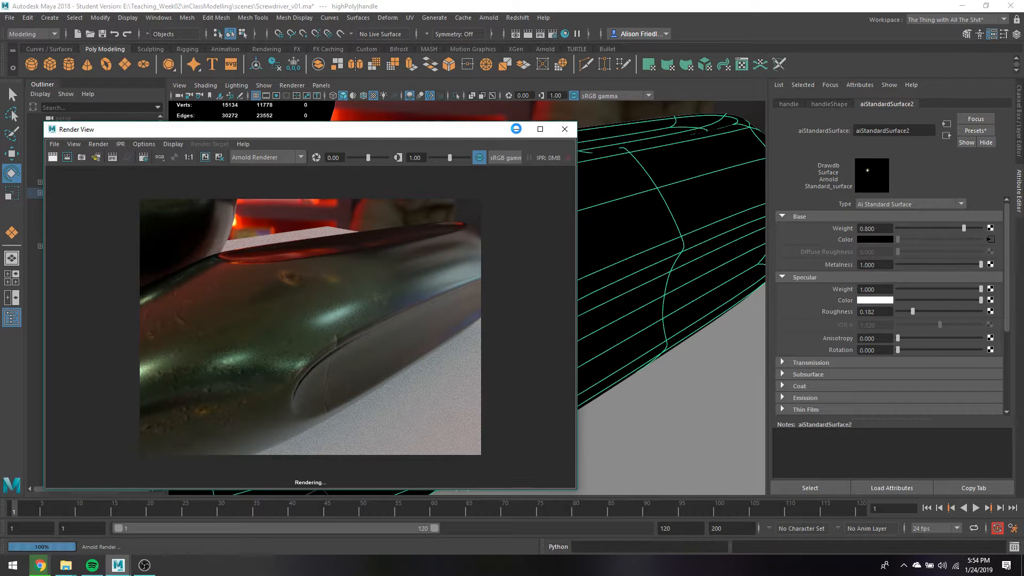
Reposition the camera to show the shaft entering the handle's ridged collar, render the full frame and inspect its grain up close.
left_click_drag(407, 129, 274, 204)
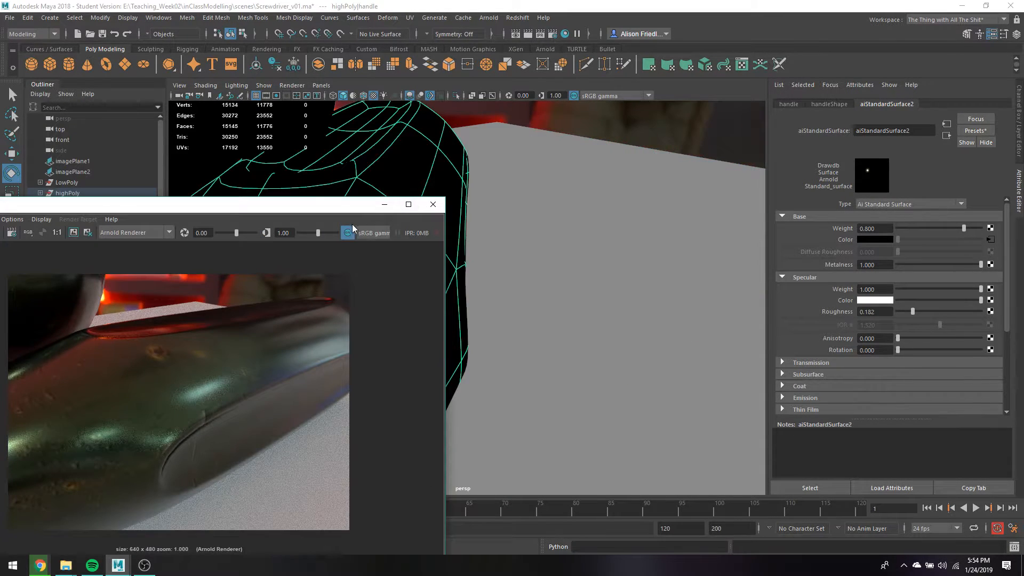
left_click_drag(337, 207, 134, 269)
left_click_drag(395, 320, 599, 249, "alt")
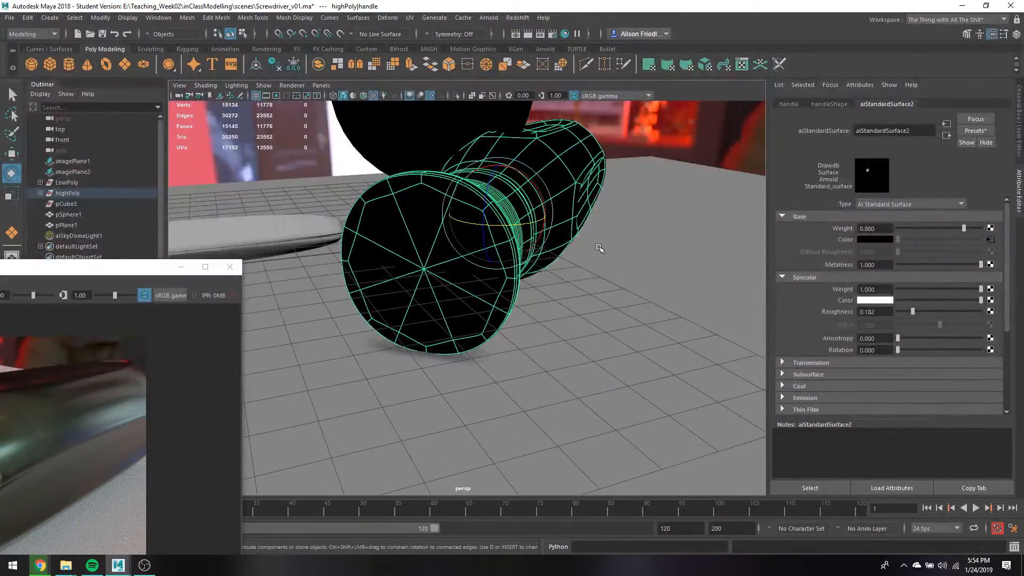
key("ctrl+z")
left_click_drag(416, 371, 534, 381, "alt")
left_click_drag(81, 270, 418, 63)
left_click(56, 83)
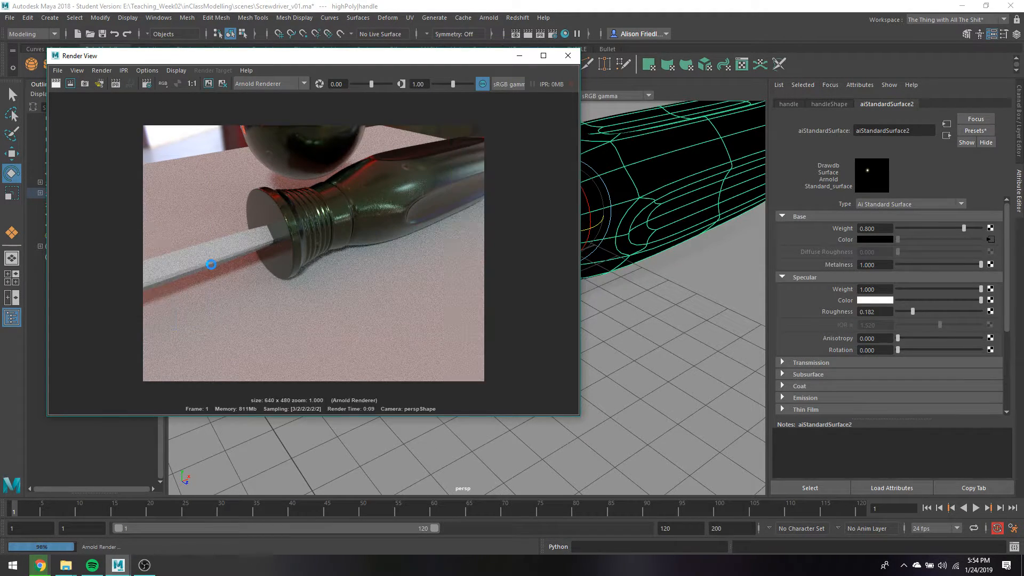
scroll(208, 264, "up", 4)
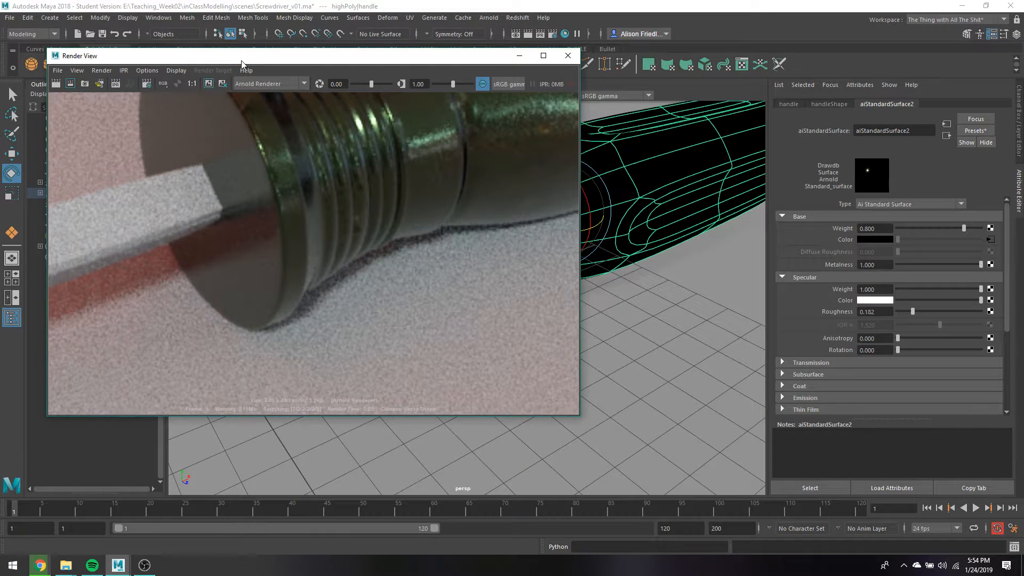
left_click_drag(244, 64, 232, 89)
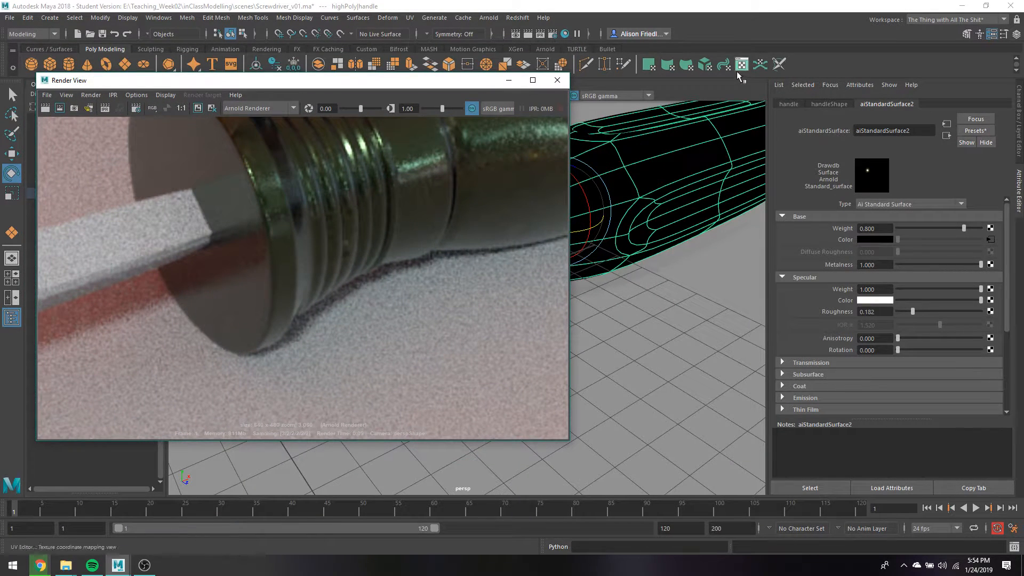
Open the Arnold sampling options in the Render Settings and place that window beside the render.
left_click(552, 35)
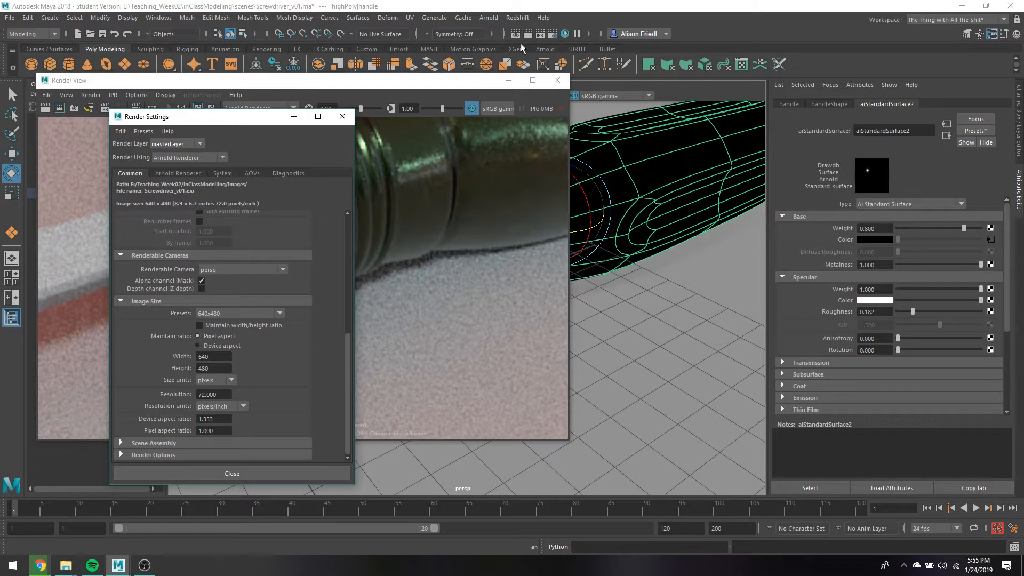
left_click(181, 173)
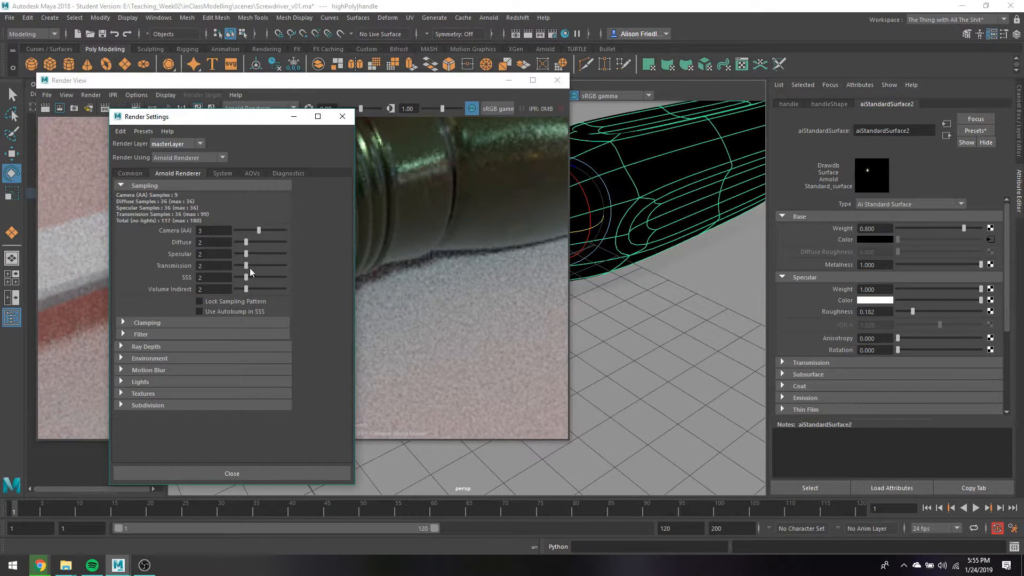
left_click_drag(218, 124, 743, 74)
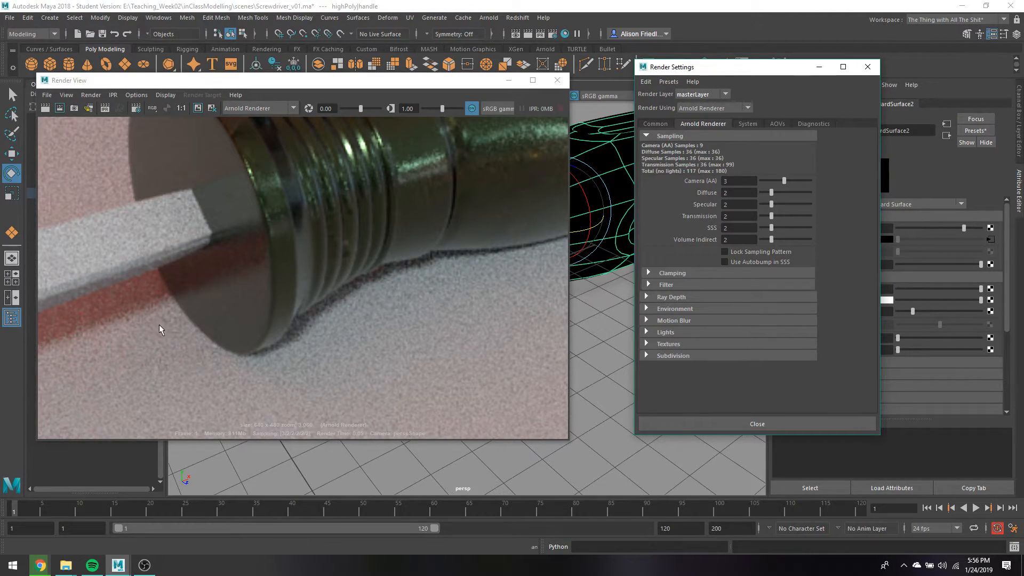
Set the Camera (AA) samples to 7 and render a region around the joint between shaft and handle.
left_click_drag(59, 189, 271, 349)
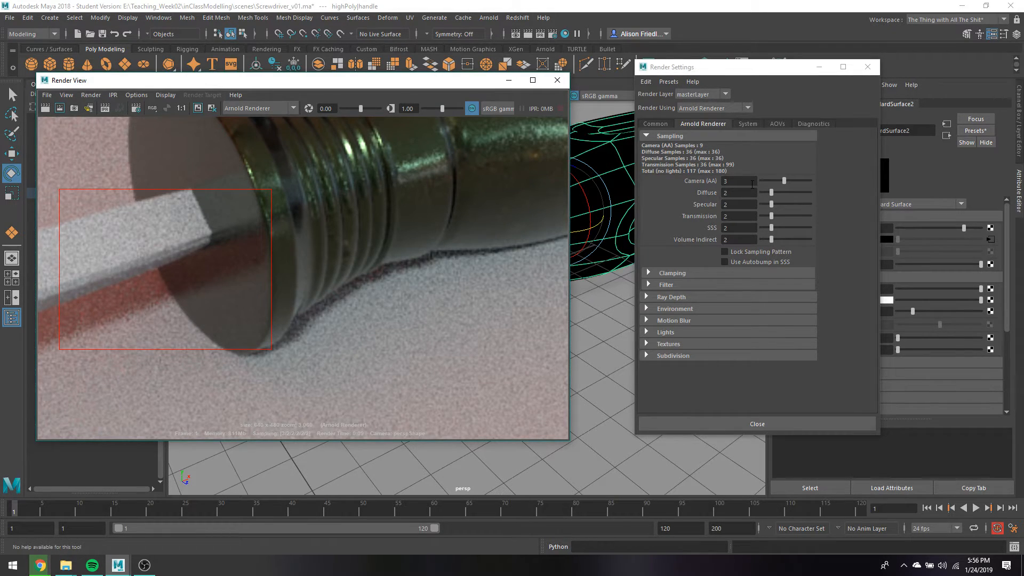
left_click_drag(752, 184, 722, 182)
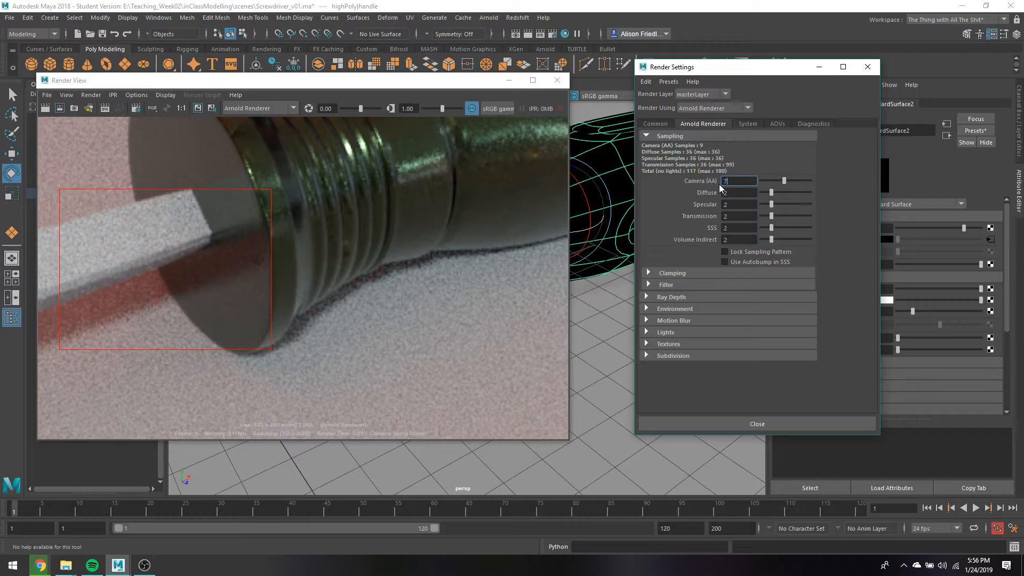
type("7")
key("Return")
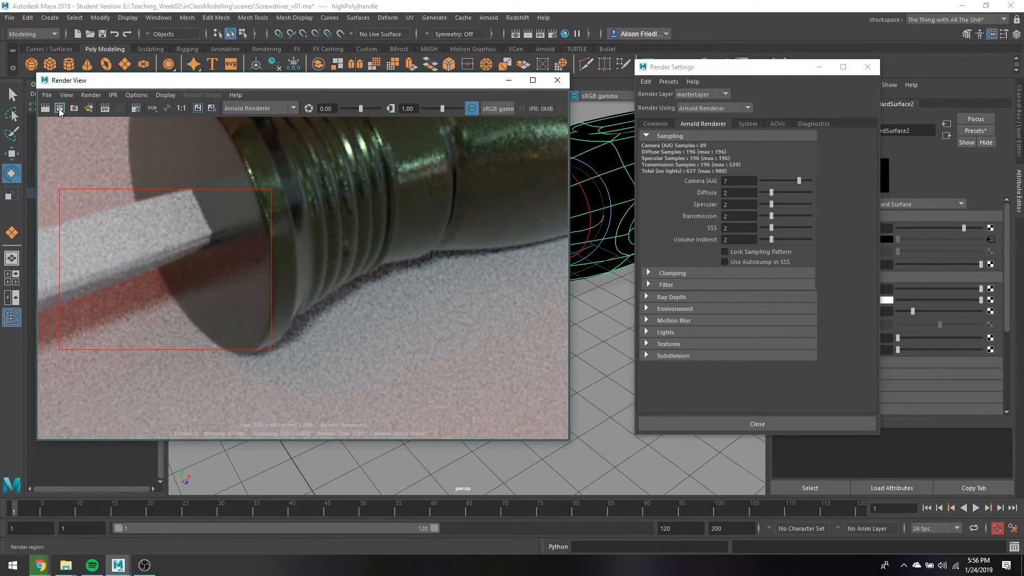
left_click(59, 107)
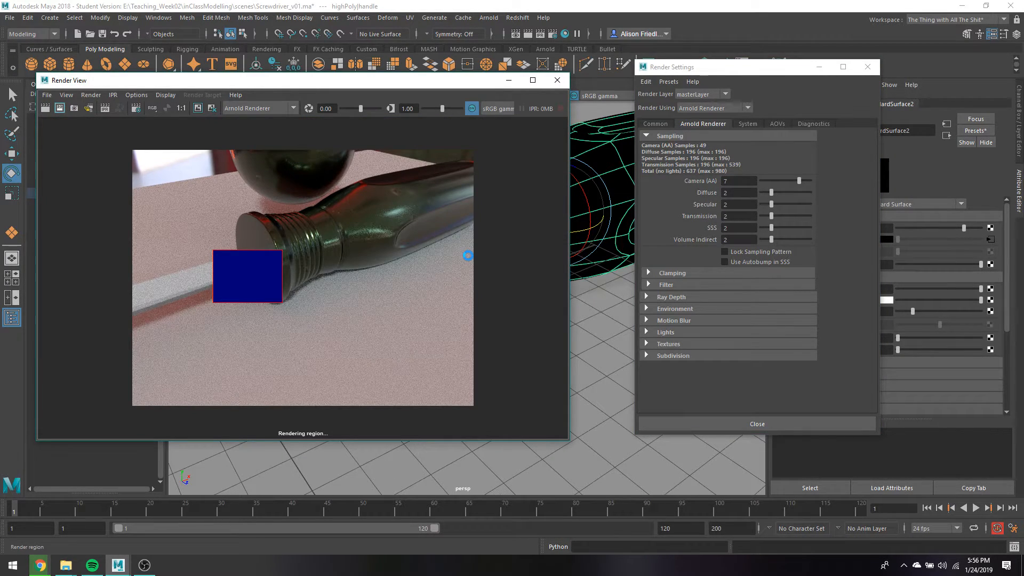
Compare the noise on the shaft, its shadow and the floor inside and outside the rendered region.
scroll(272, 288, "up", 6)
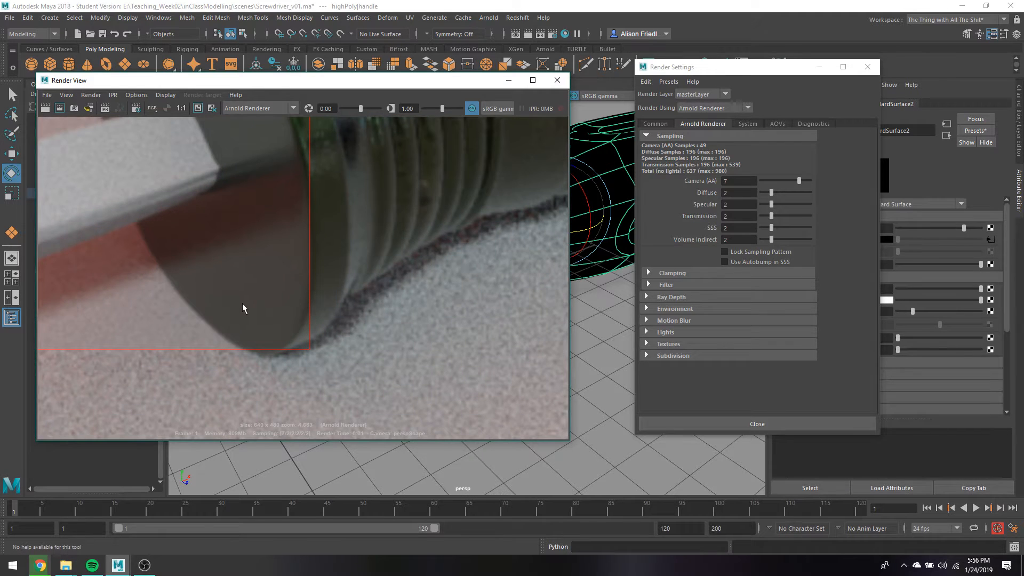
middle_click_drag(355, 293, 519, 266, "alt")
scroll(275, 265, "down", 5)
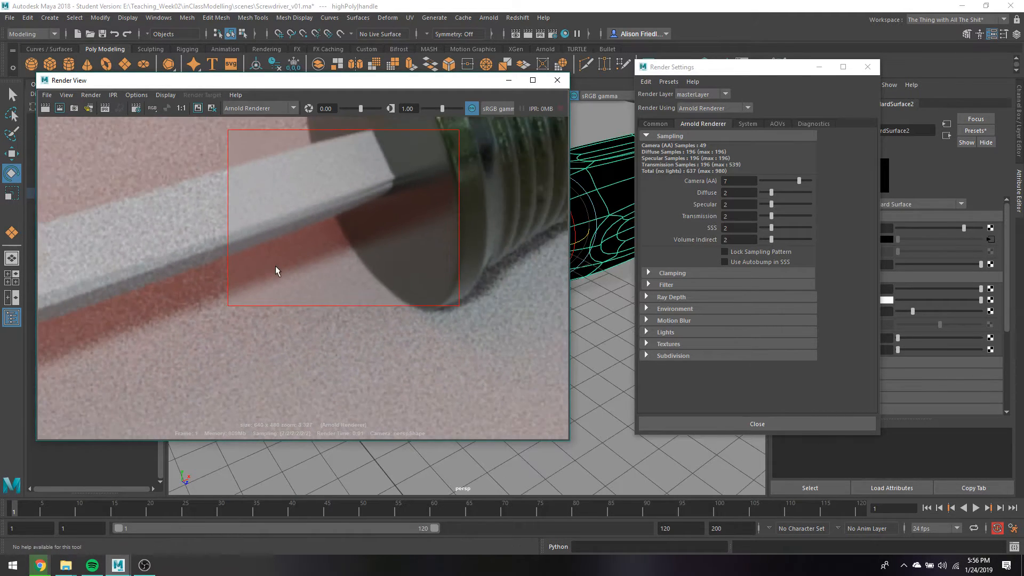
scroll(282, 302, "up", 3)
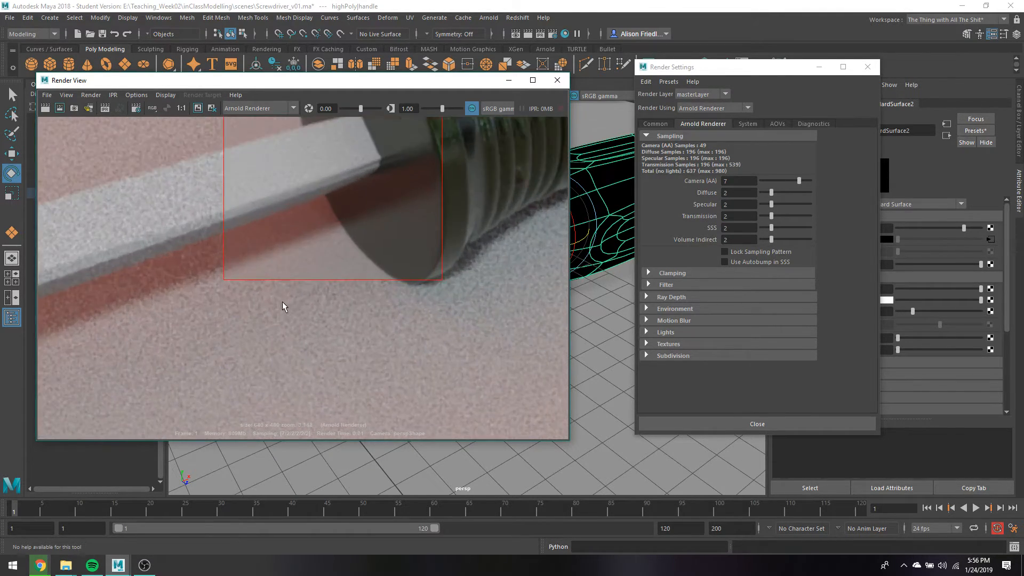
middle_click_drag(286, 302, 319, 318, "alt")
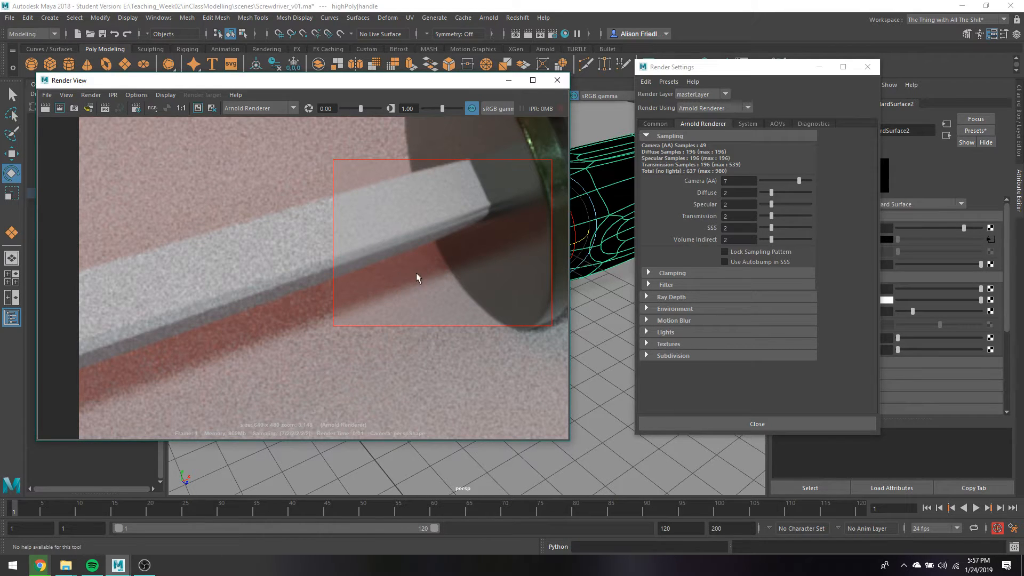
scroll(490, 271, "up", 2)
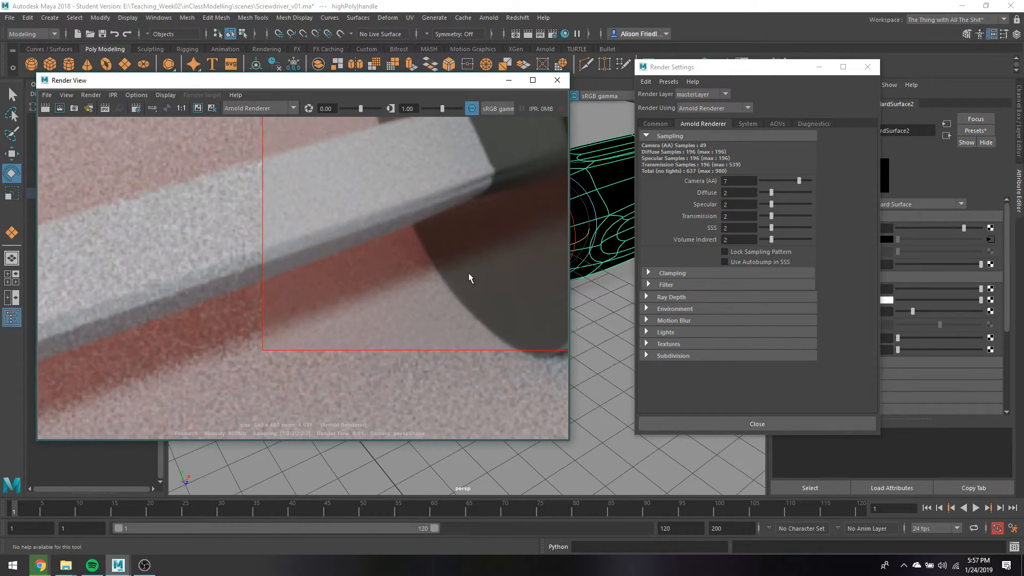
middle_click_drag(327, 267, 309, 278, "alt")
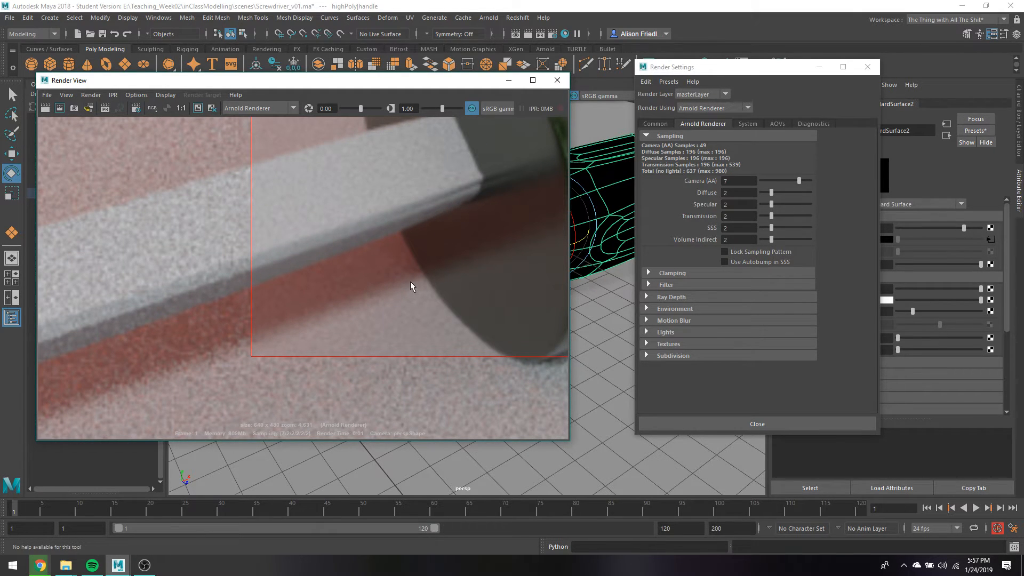
Raise the Camera (AA) samples to 10, render a new region over the shaft and its shadow, and inspect it up close.
double_click(726, 180)
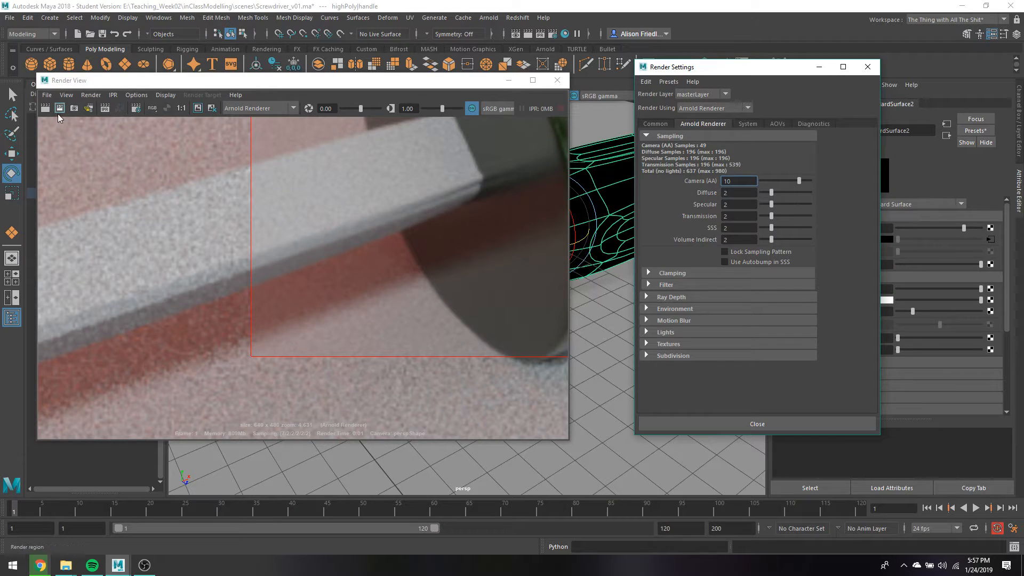
left_click_drag(149, 175, 415, 400)
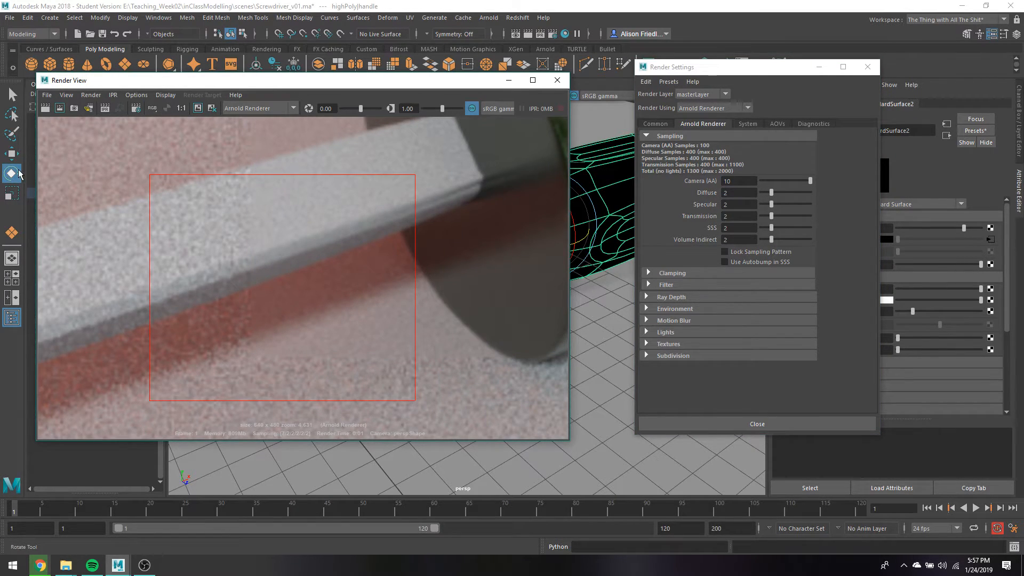
left_click(59, 108)
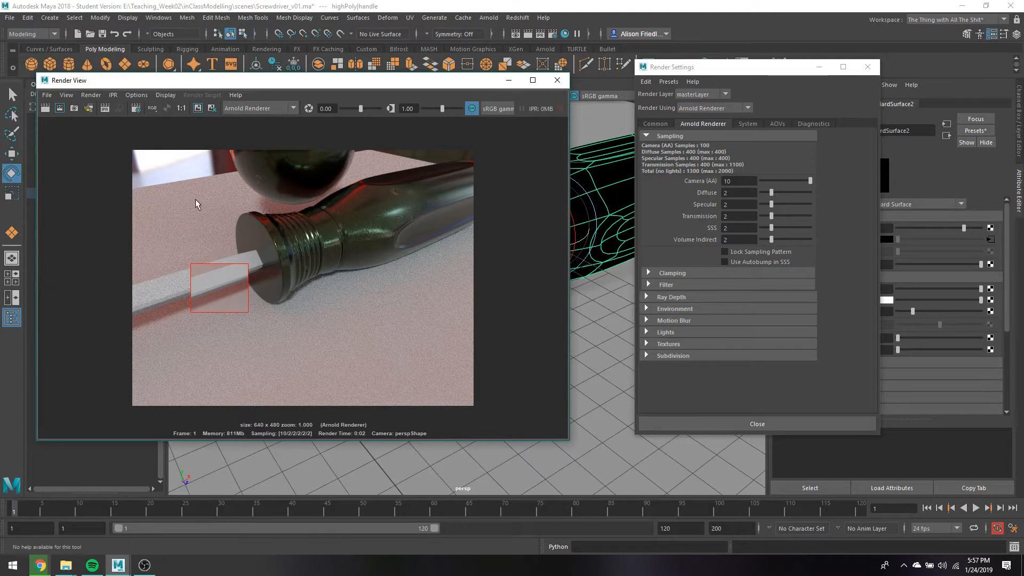
scroll(290, 297, "up", 5)
middle_click_drag(238, 318, 536, 298, "alt")
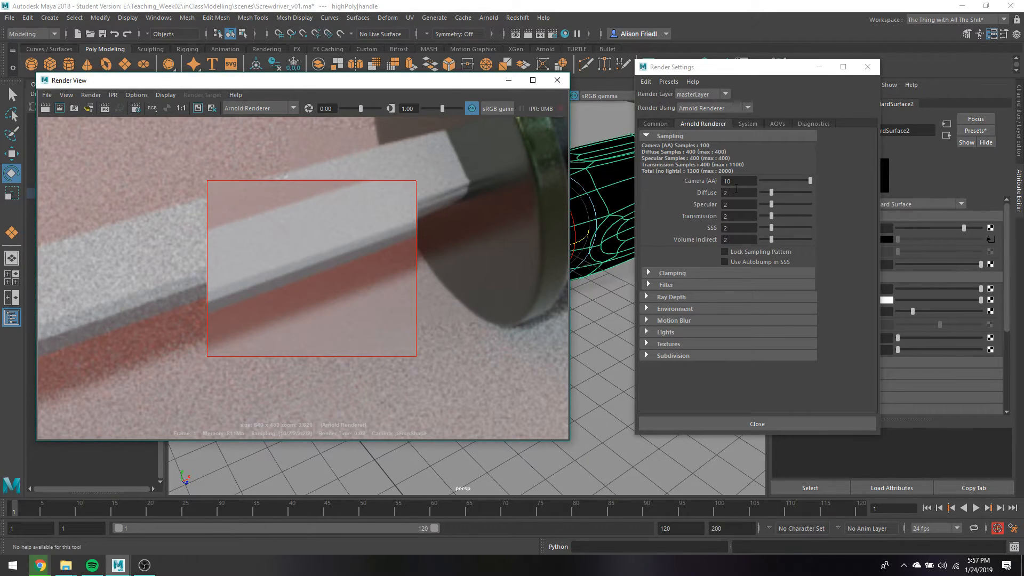
Set the Diffuse samples to 5, render the same shaft region again and check its remaining noise.
double_click(740, 193)
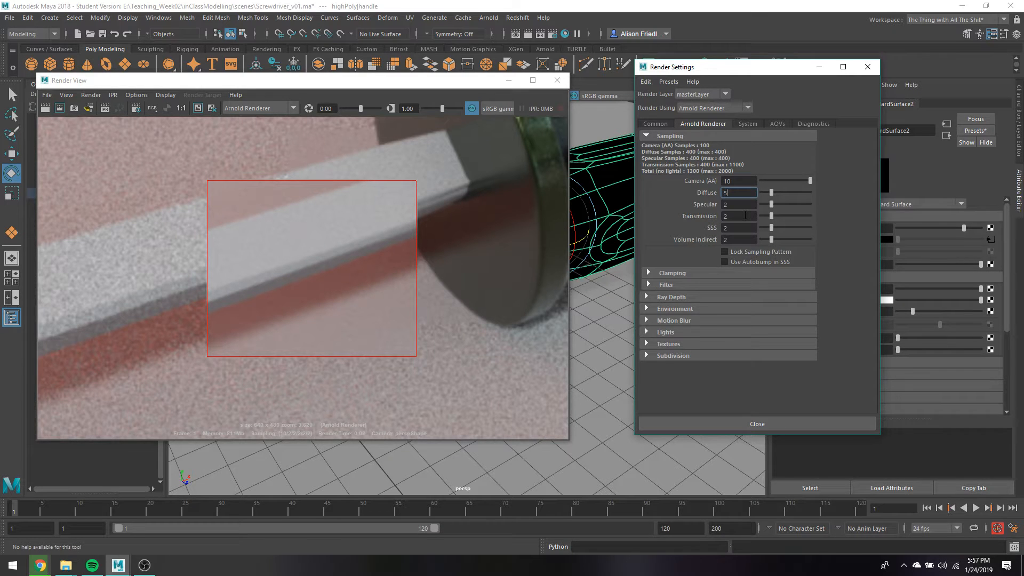
type("5")
key("Return")
left_click(59, 109)
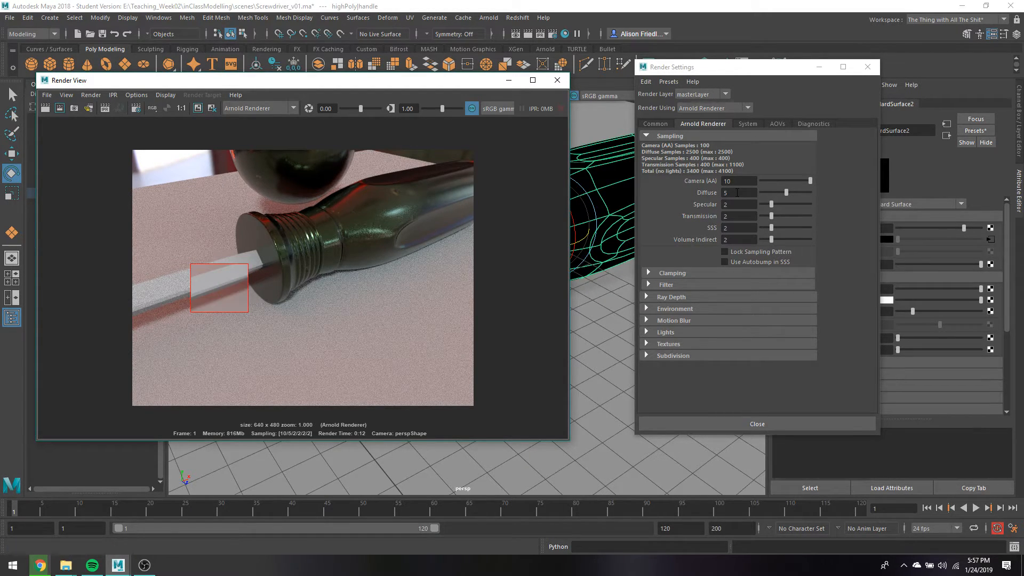
scroll(168, 305, "up", 5)
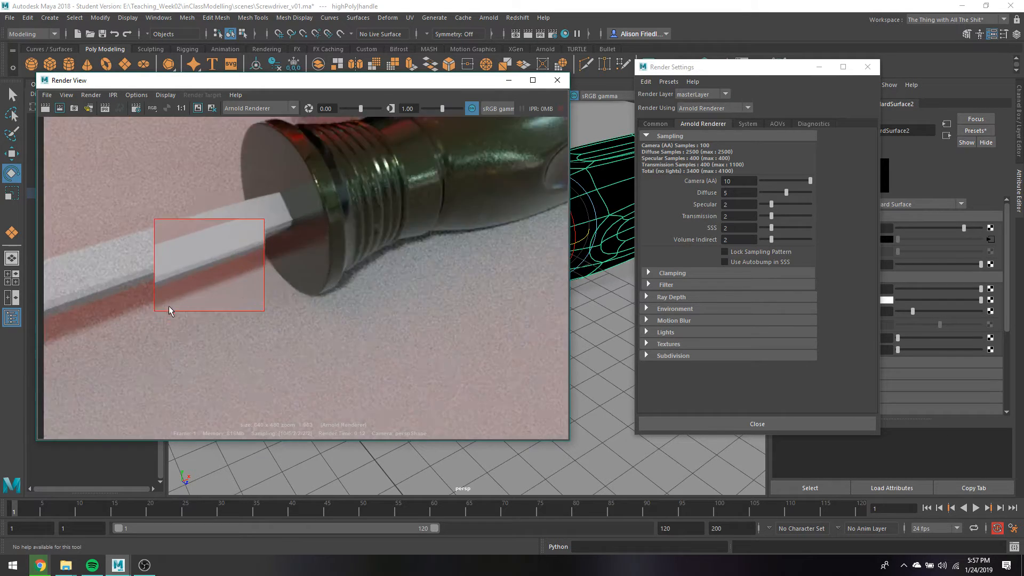
scroll(237, 294, "down", 4)
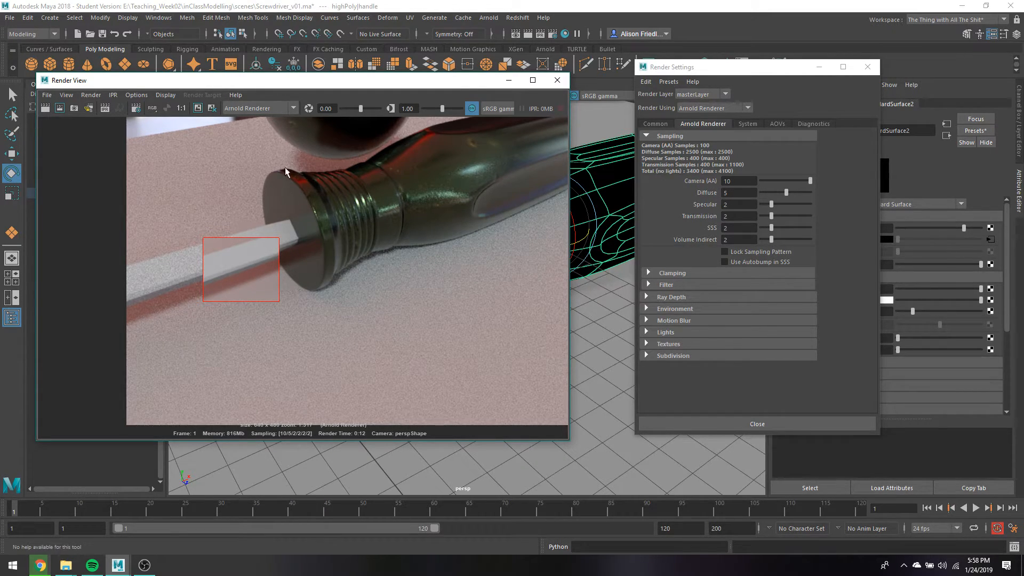
scroll(290, 207, "down", 1)
Set the Diffuse samples to 2 and Camera (AA) to 15, render the full frame and bring the render back into view.
double_click(752, 192)
type("2")
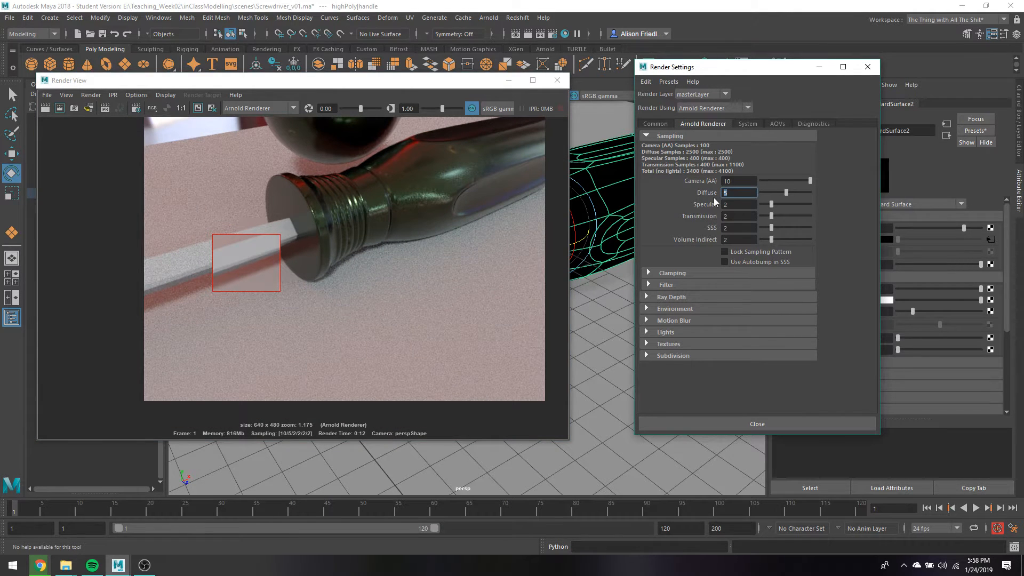
key("Tab")
double_click(749, 180)
type("15")
key("Tab")
left_click(45, 106)
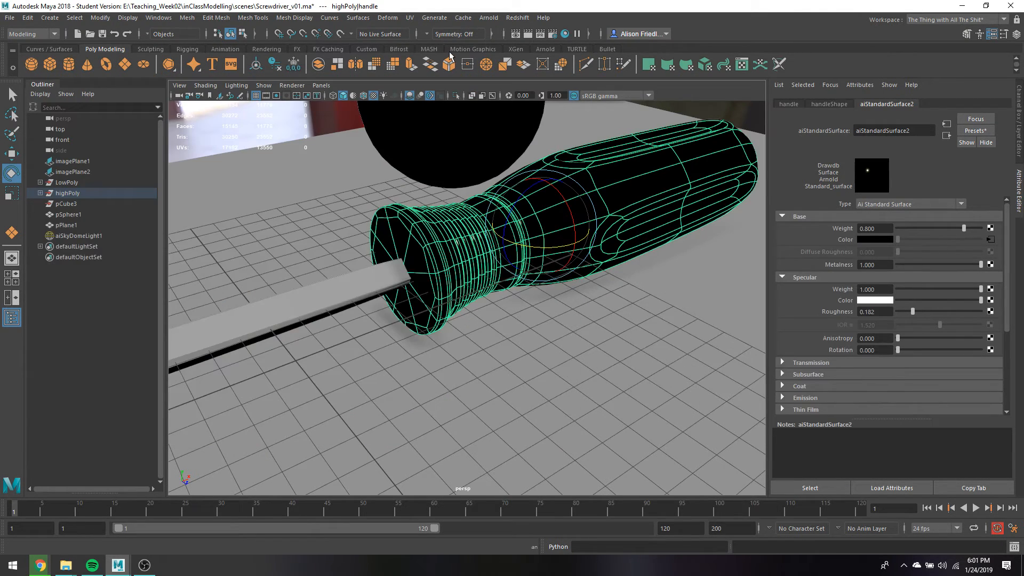
left_click(527, 35)
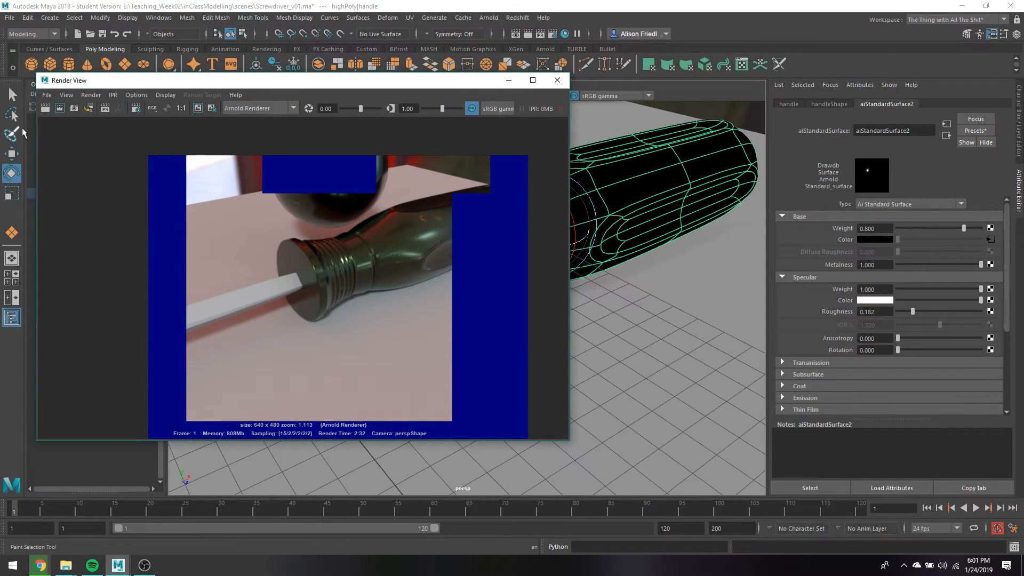
Review the save options for the rendered image, close them without applying changes, and close the render window.
left_click(47, 95)
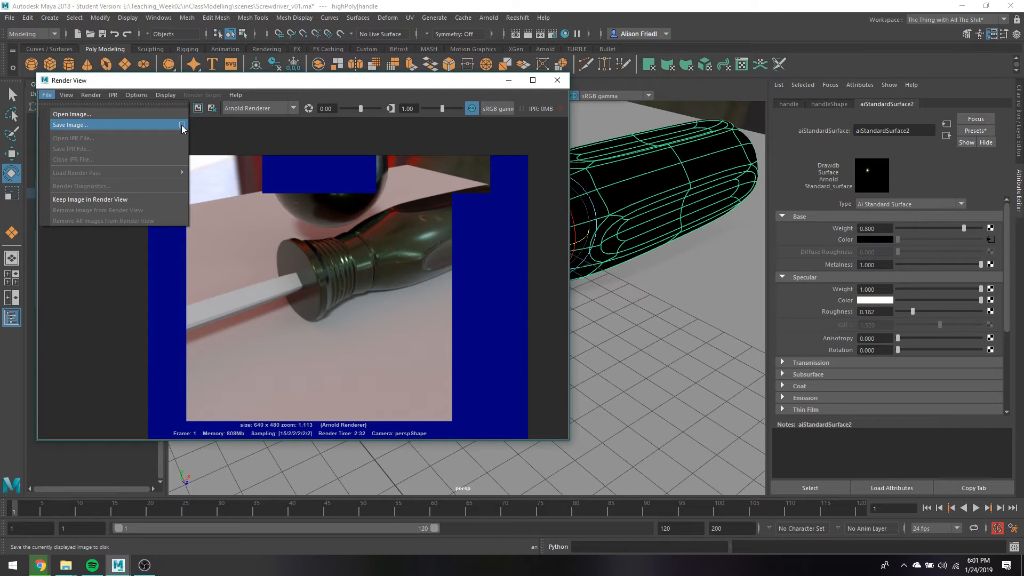
left_click(182, 125)
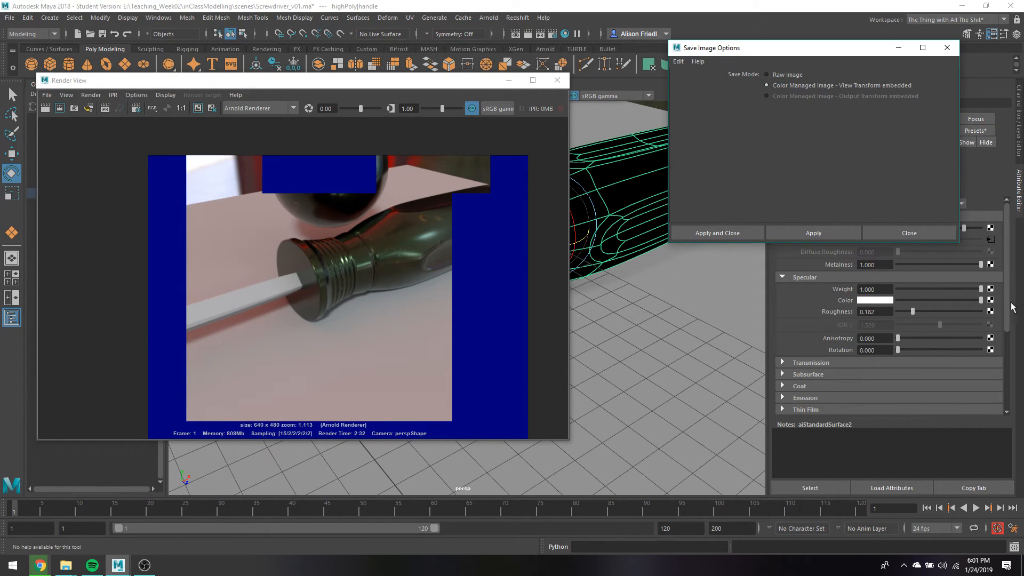
left_click(907, 234)
left_click(566, 85)
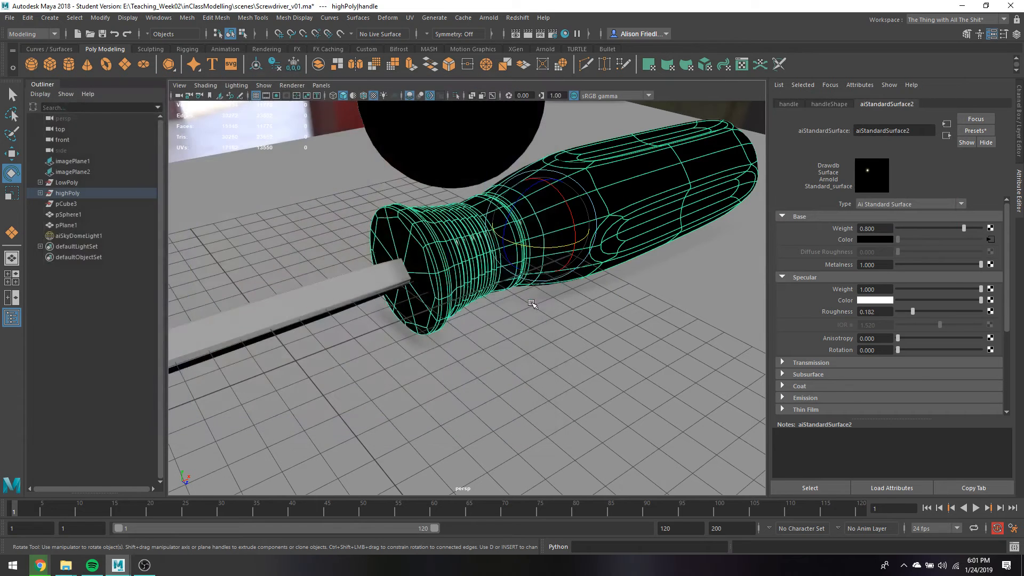
Start a new empty scene without saving the screwdriver scene, create a NURBS circle and place it near the grid's front edge.
left_click(519, 292)
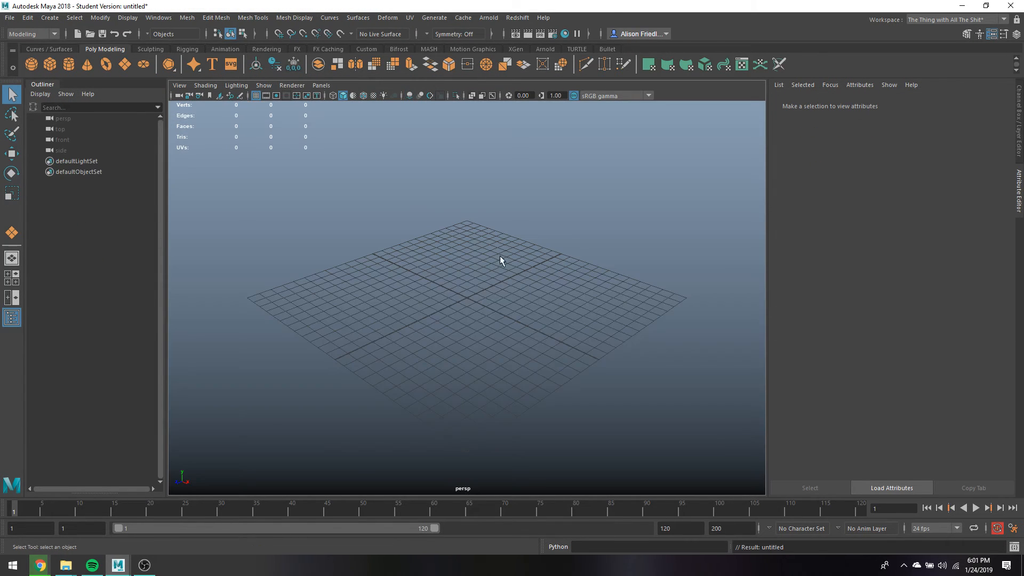
left_click(59, 49)
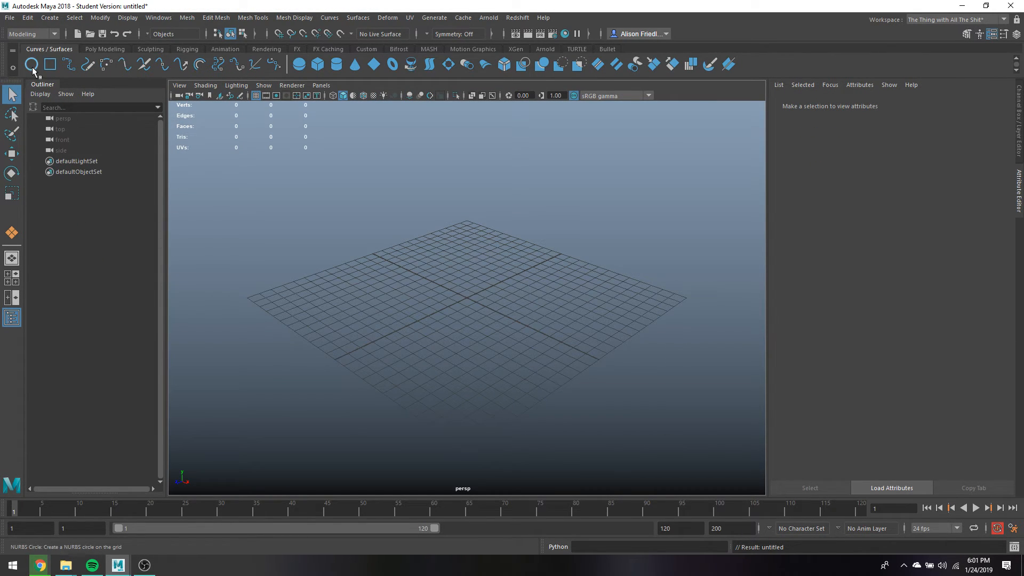
left_click(33, 69)
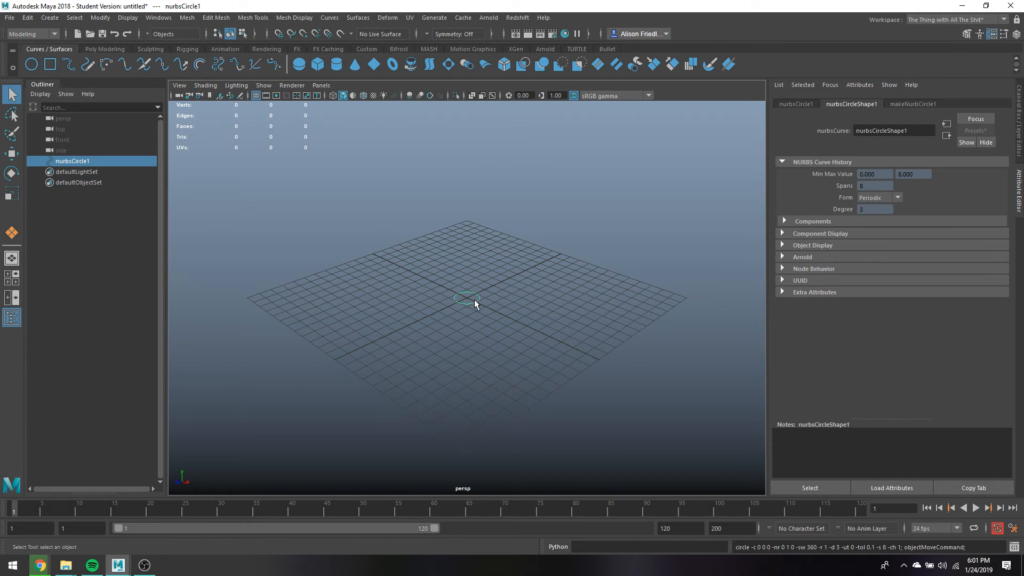
left_click_drag(460, 304, 353, 354)
key("q")
Draw an open, curving path with the CV Curve Tool, starting near the grid's centre and looping around beyond its far and near edges.
left_click(101, 17)
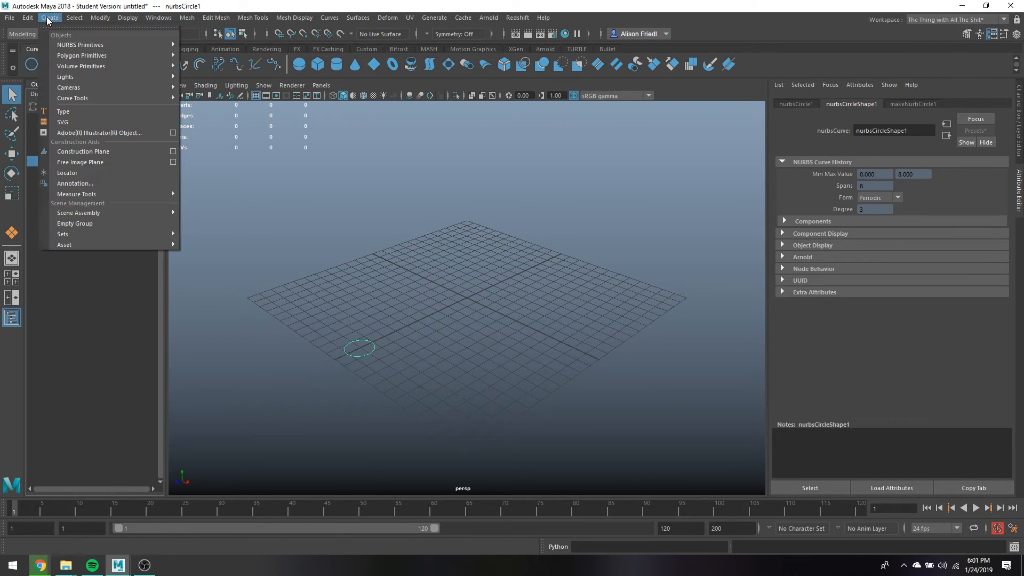
mouse_move(49, 18)
mouse_move(100, 100)
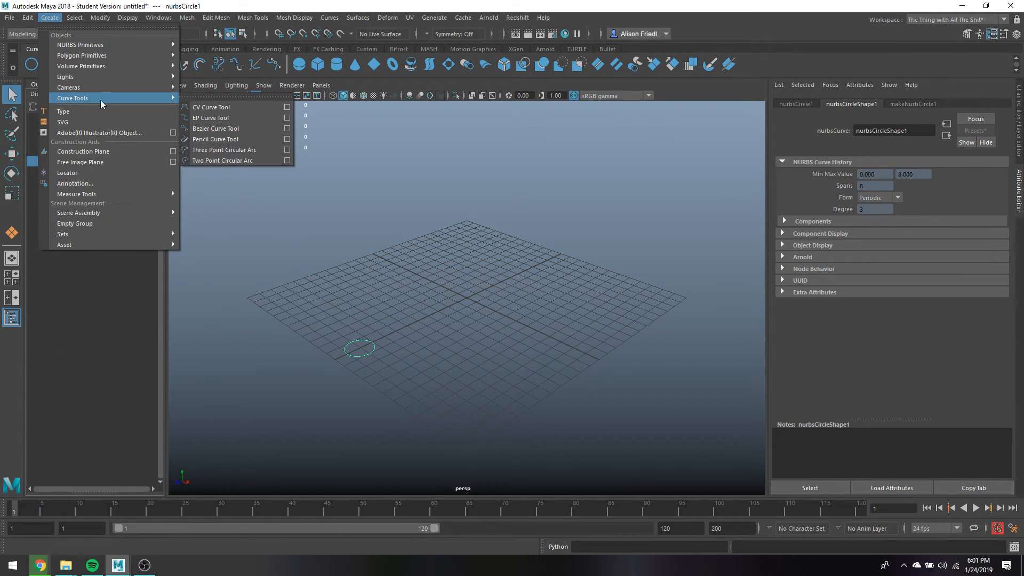
left_click(237, 109)
left_click(439, 305)
left_click(482, 226)
left_click(611, 240)
left_click(708, 336)
left_click(634, 404)
left_click(473, 402)
double_click(410, 446)
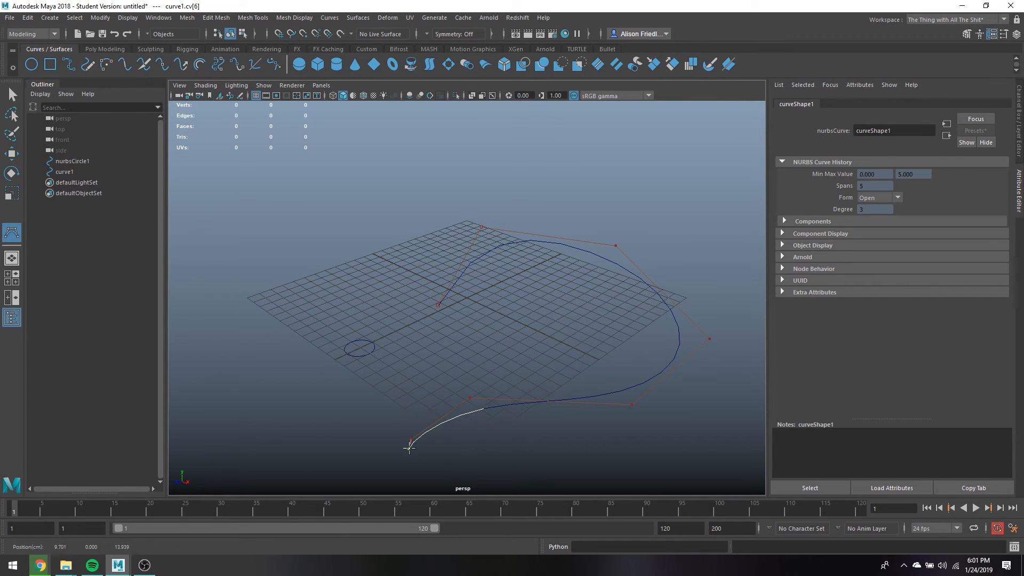
key("Return")
Select the circle as profile followed by the path curve, and extrude them into a NURBS tube.
left_click_drag(326, 299, 389, 368)
left_click_drag(415, 268, 471, 302, "shift")
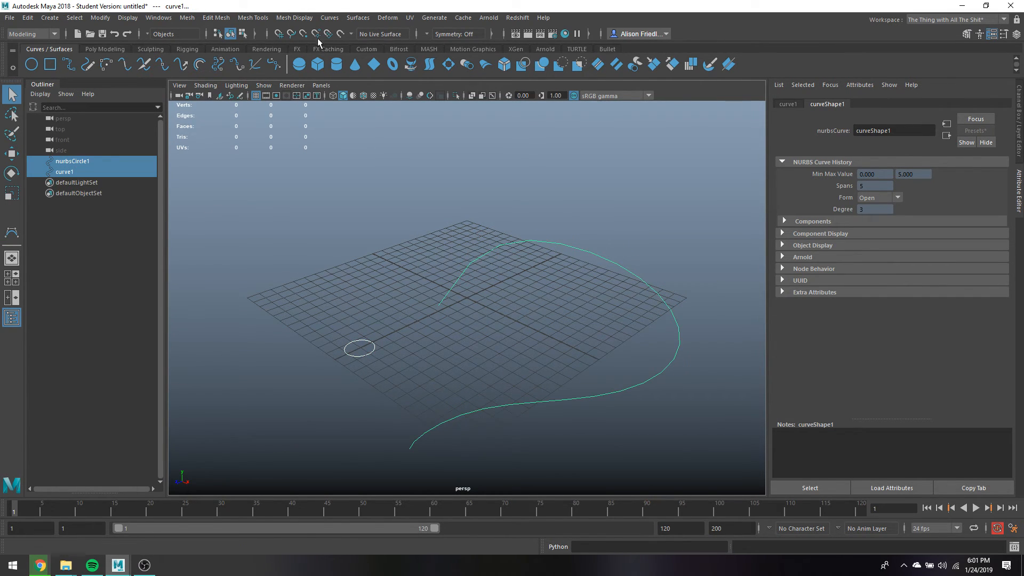
left_click(330, 18)
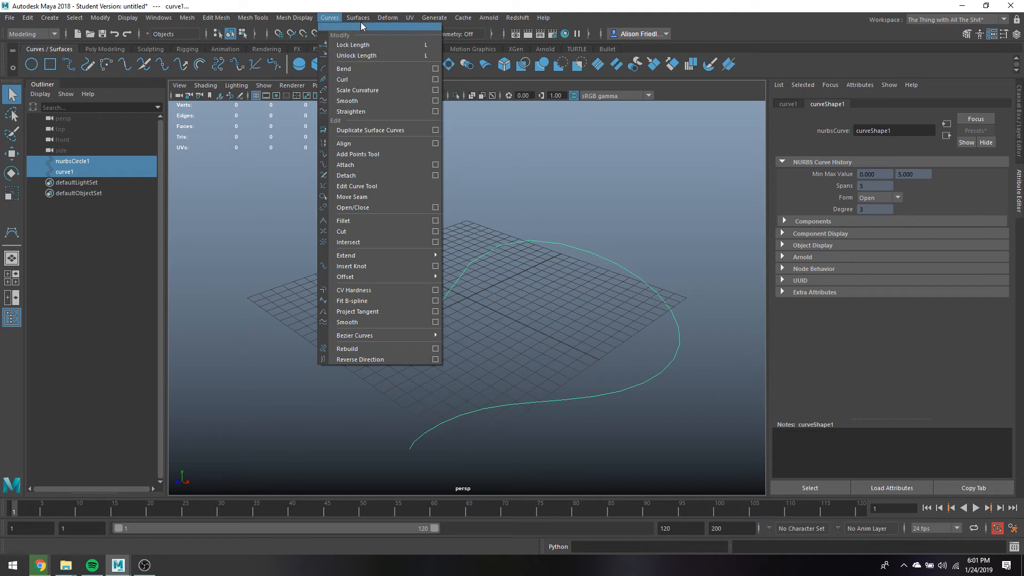
mouse_move(347, 18)
left_click(373, 90)
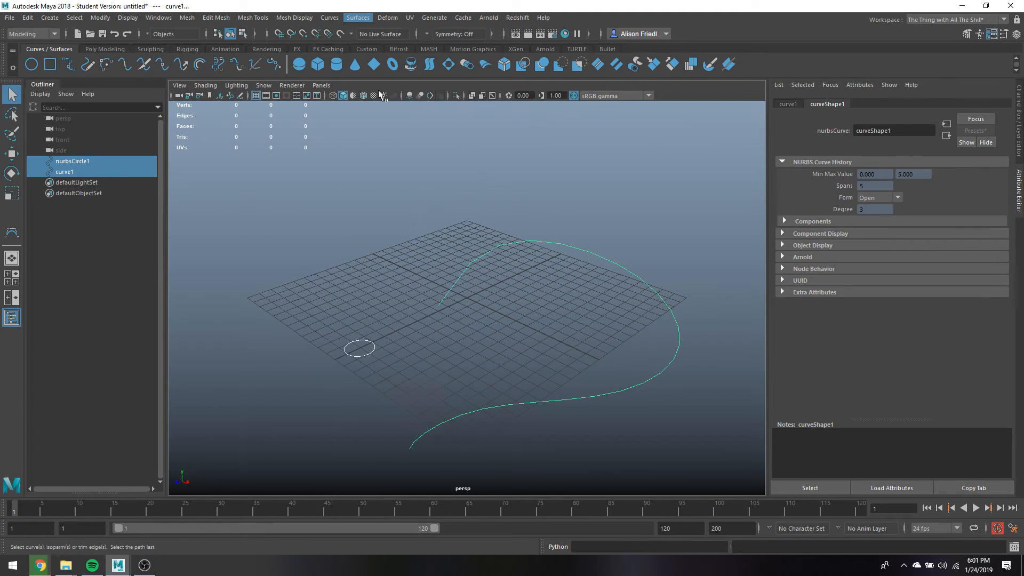
left_click_drag(450, 309, 549, 371, "alt")
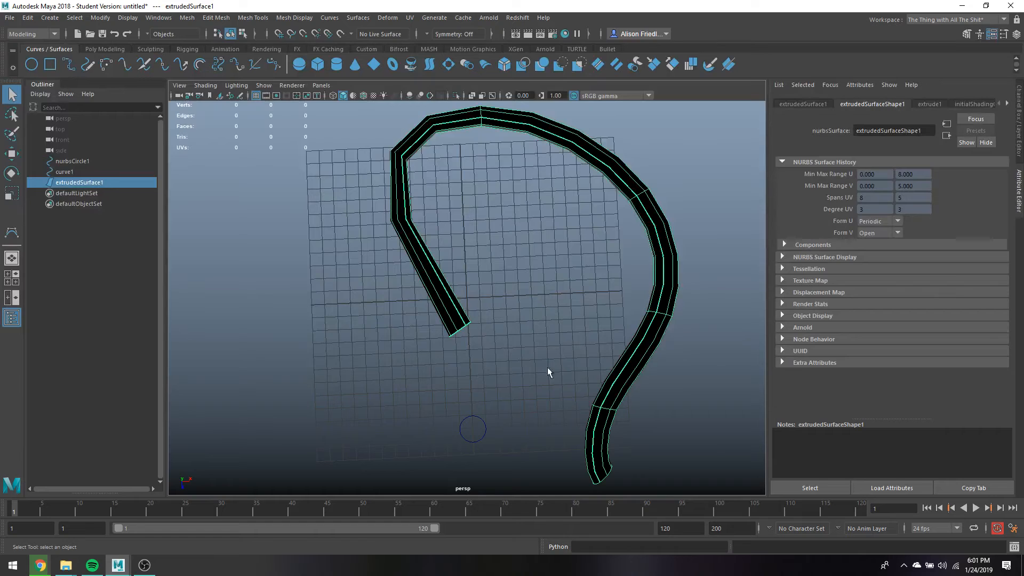
Reverse the direction of the extruded tube's surface and inspect its outside and open end from several angles.
left_click(358, 18)
left_click(391, 401)
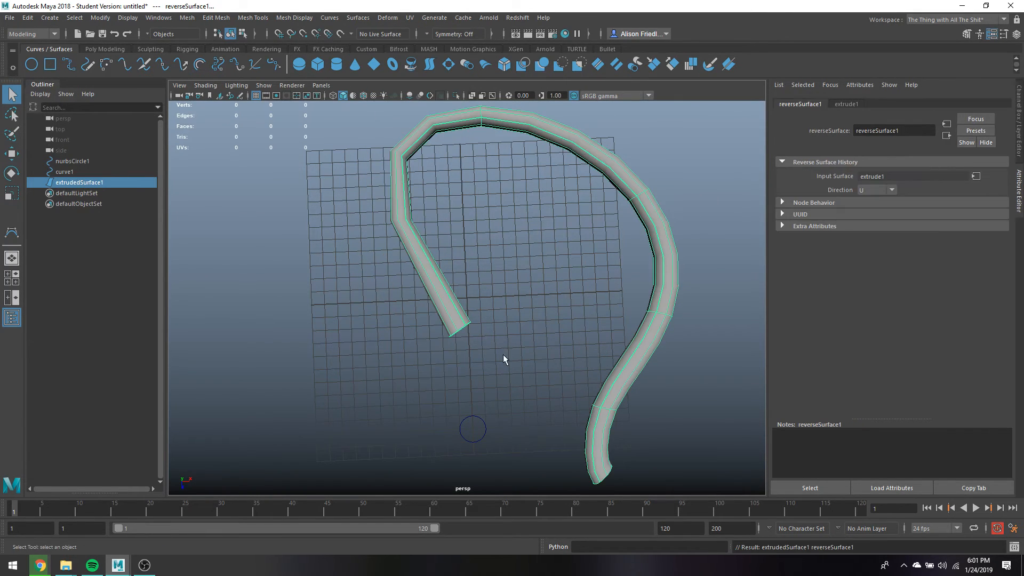
left_click(578, 376)
mouse_move(578, 376)
left_mouse_down("alt")
mouse_move(540, 338)
mouse_move(522, 301)
mouse_move(513, 325)
left_mouse_up("alt")
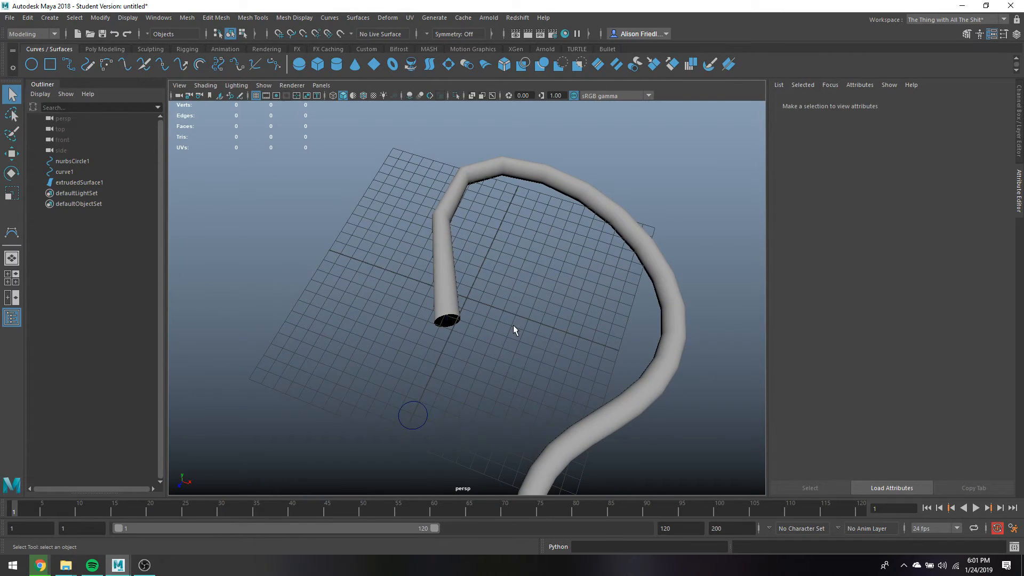
middle_click_drag(513, 325, 471, 313, "alt")
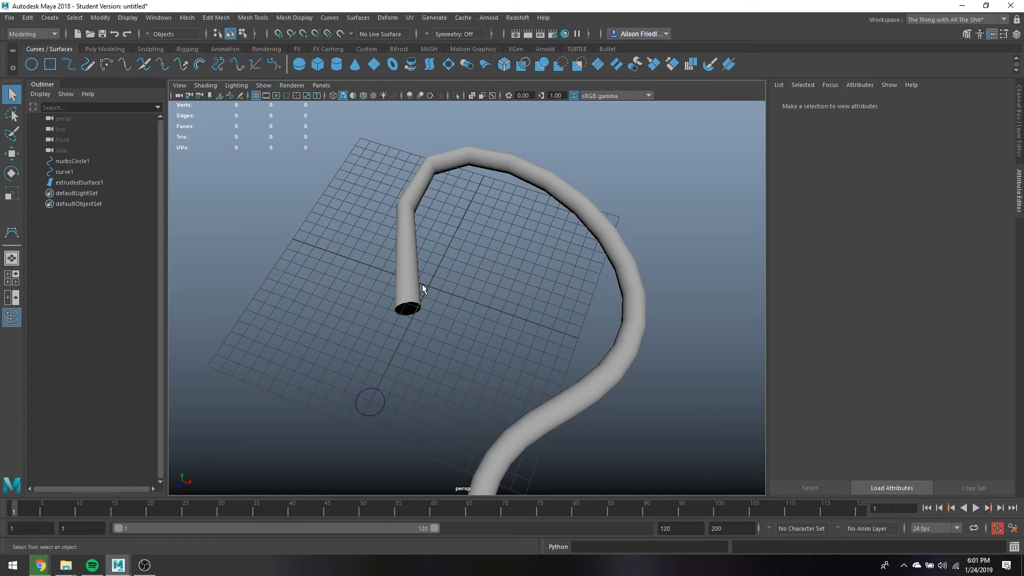
left_click_drag(421, 280, 509, 330, "alt")
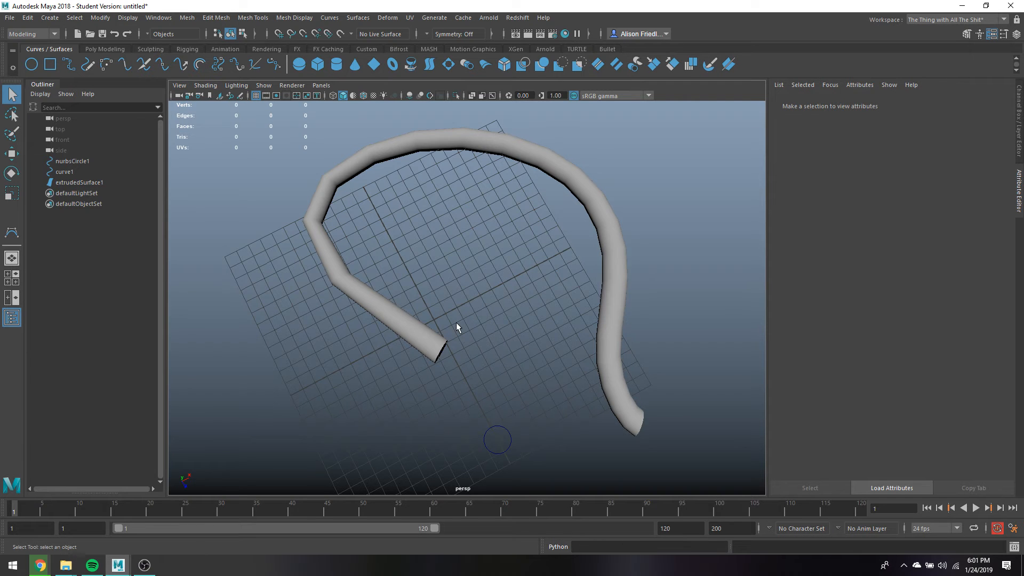
left_click_drag(443, 373, 415, 337, "alt")
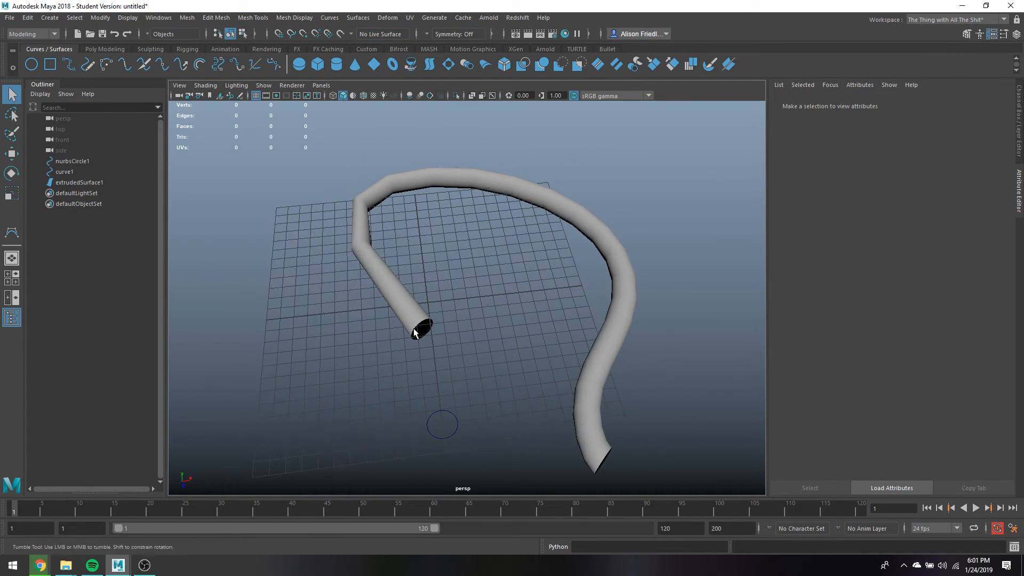
Hide the extruded tube and try to extrude with only the path curve selected.
left_click(415, 331)
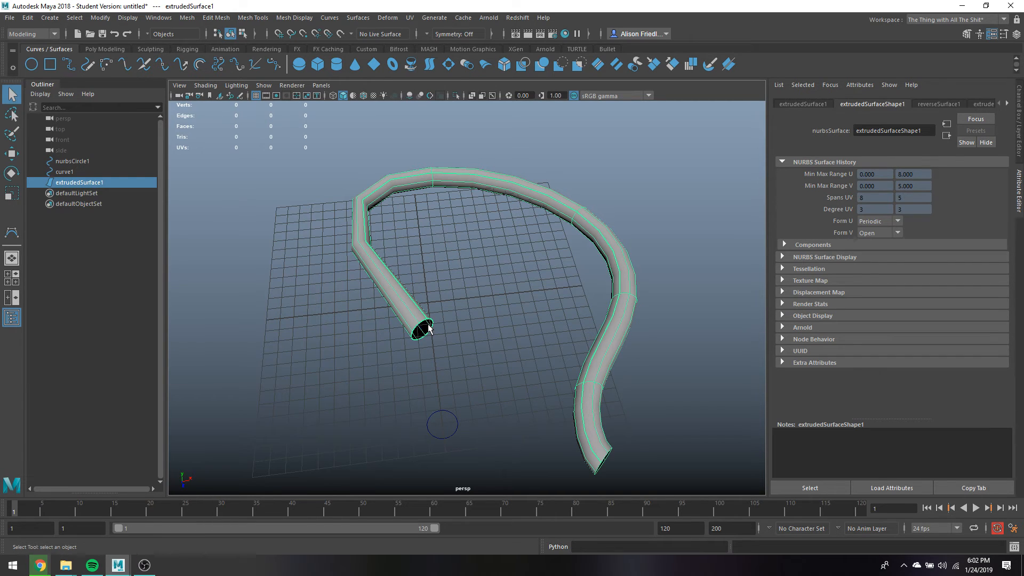
key("ctrl+h")
left_click(412, 306)
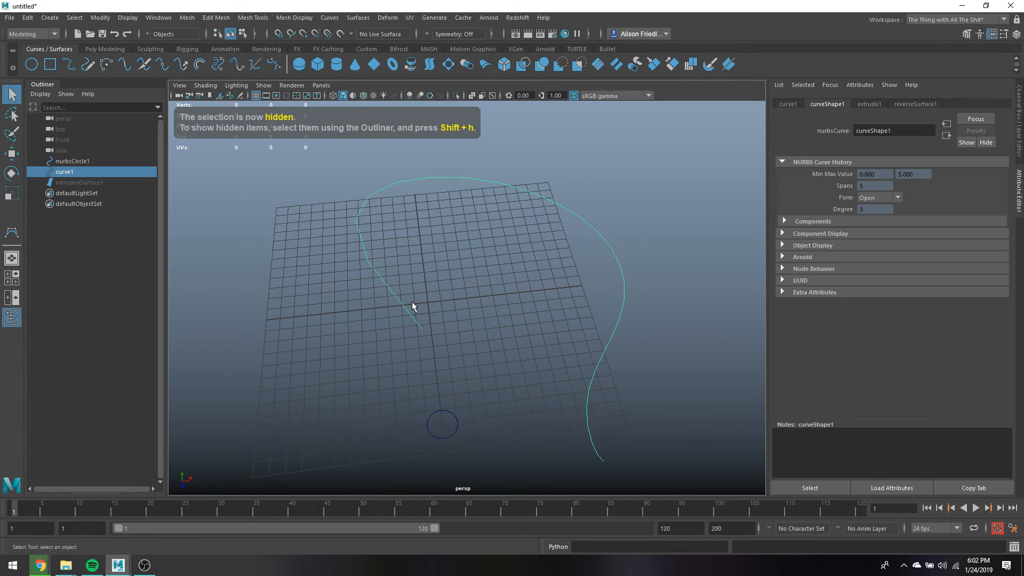
left_click(361, 18)
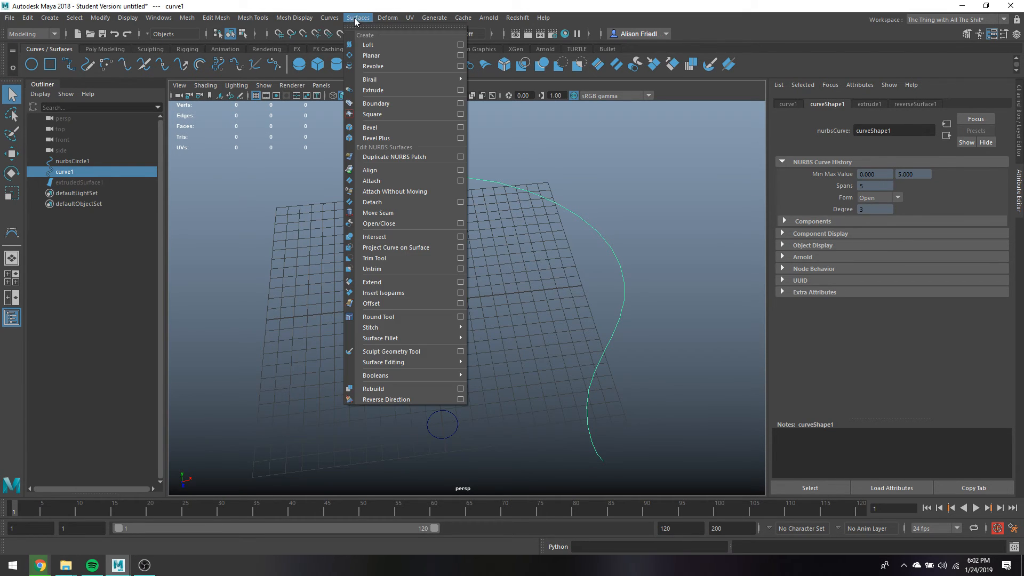
left_click(378, 93)
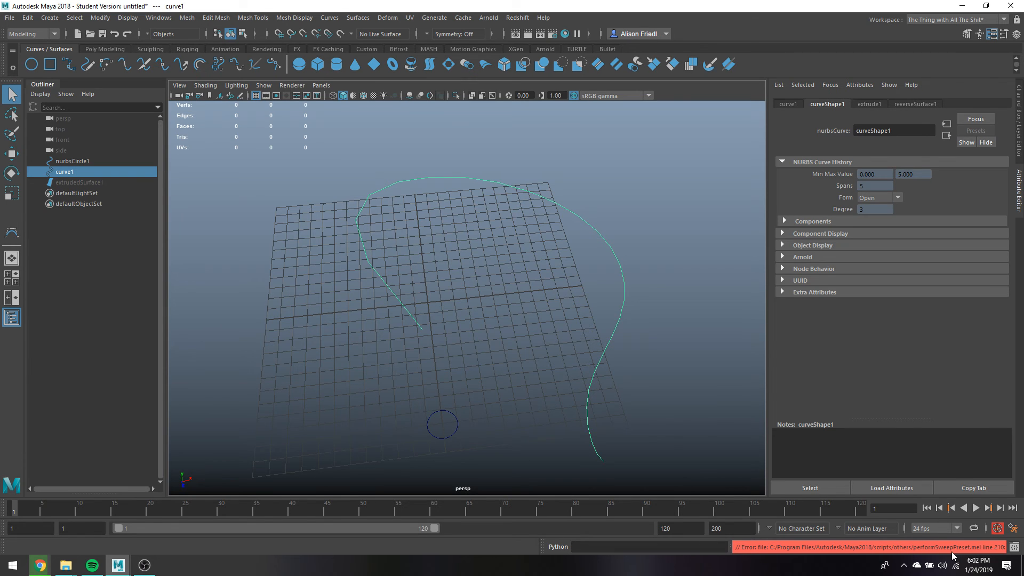
Read the full extrude error in an enlarged Script Editor, focusing on which curves must be selected, and minimize the editor.
left_click(1014, 548)
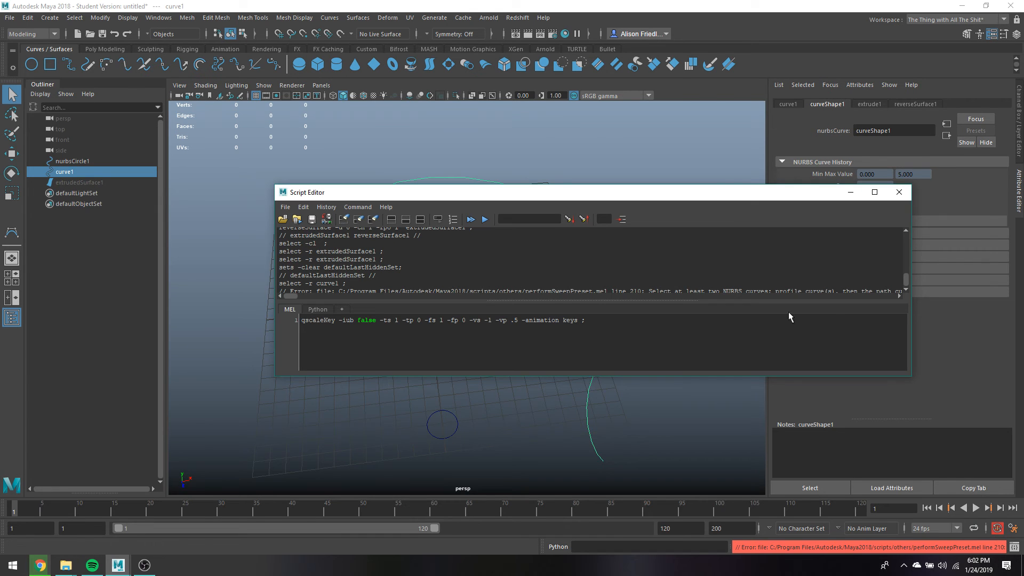
left_click_drag(911, 380, 1015, 527)
left_click_drag(647, 193, 571, 99)
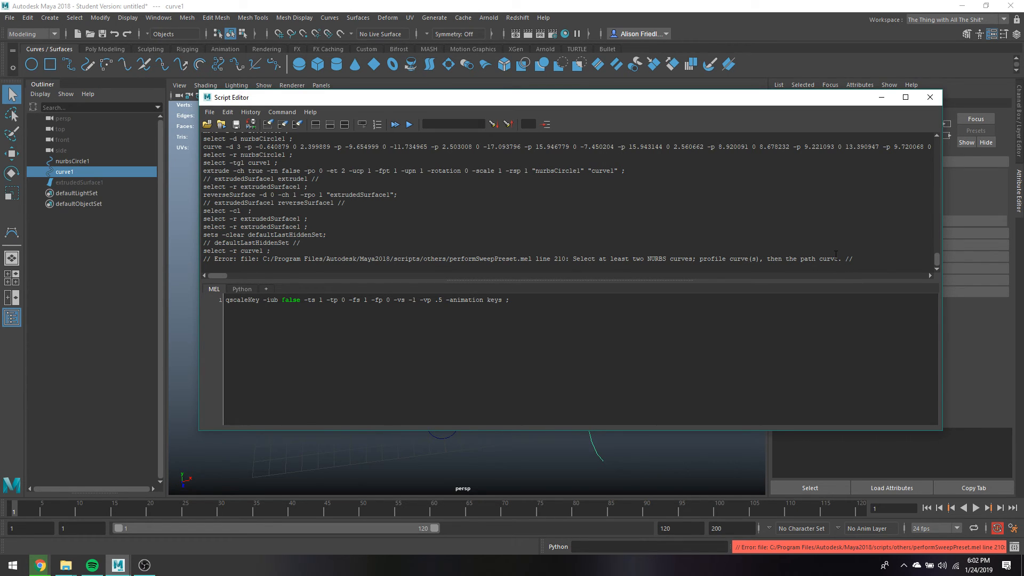
triple_click(863, 258)
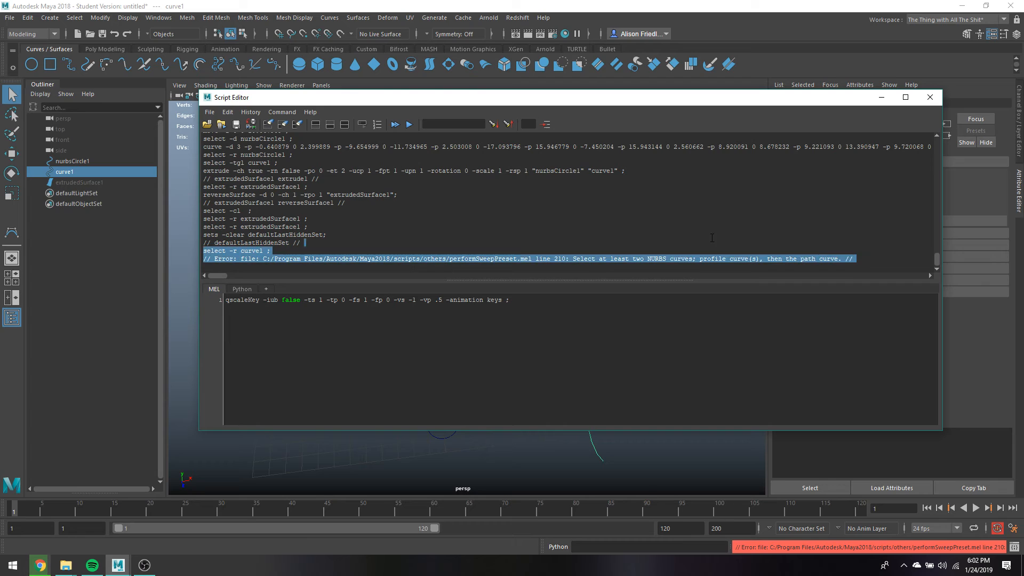
left_click_drag(857, 259, 576, 261)
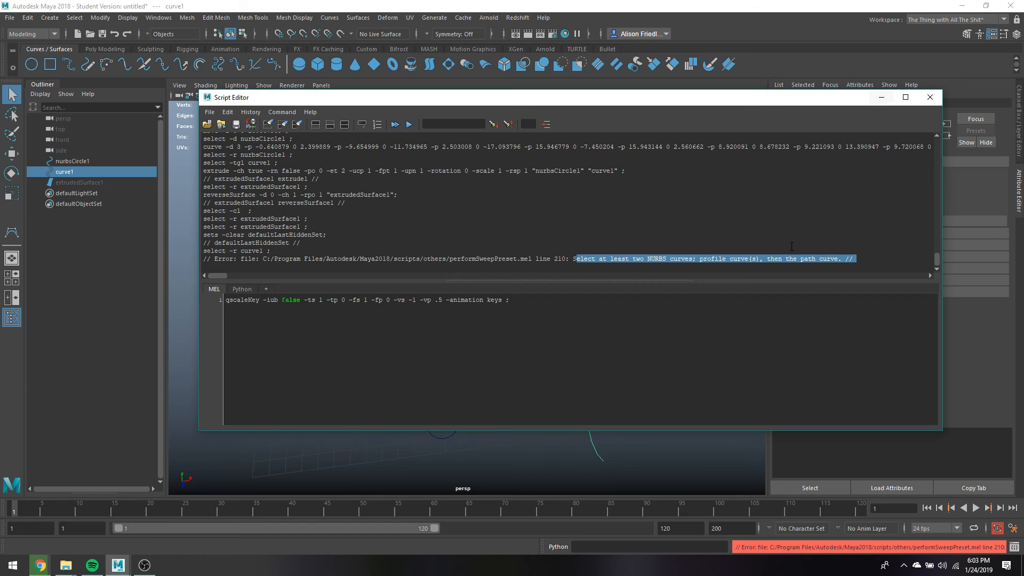
left_click_drag(797, 245, 799, 249)
left_click_drag(698, 260, 762, 260)
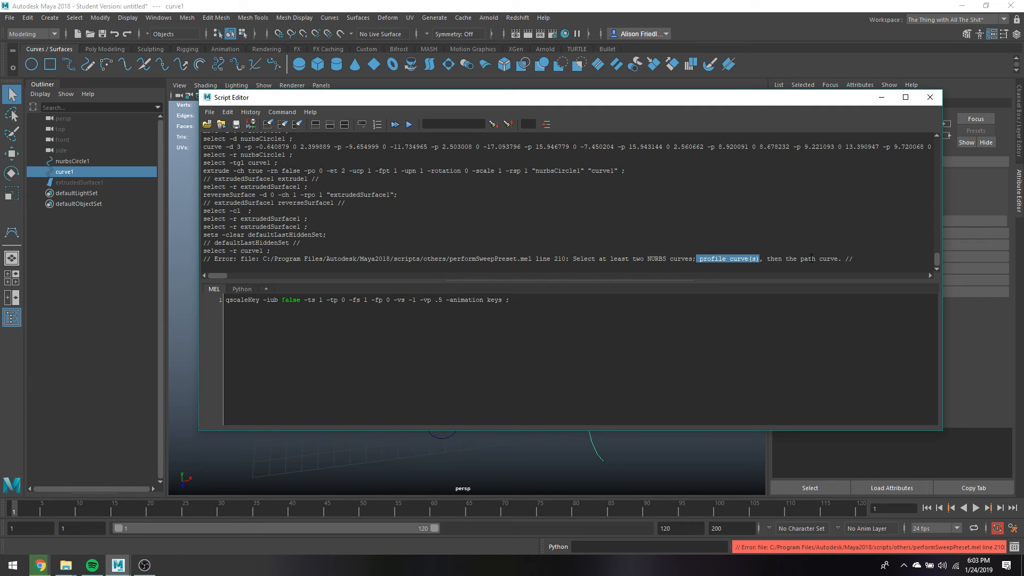
left_click(888, 97)
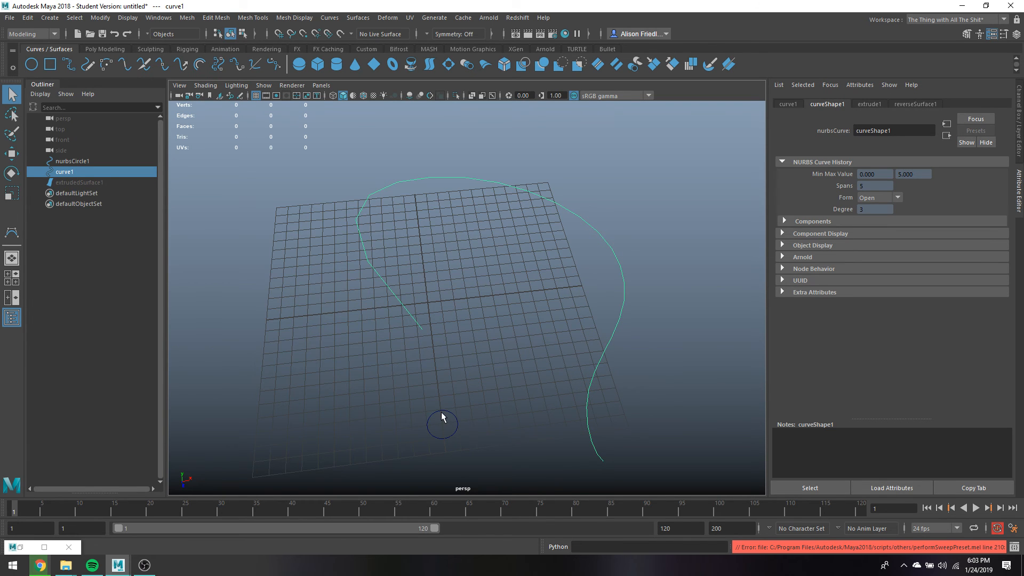
Select the circle followed by the path curve, extrude a second NURBS tube along it, and inspect the tube's open end.
left_click_drag(468, 395, 429, 388, "alt")
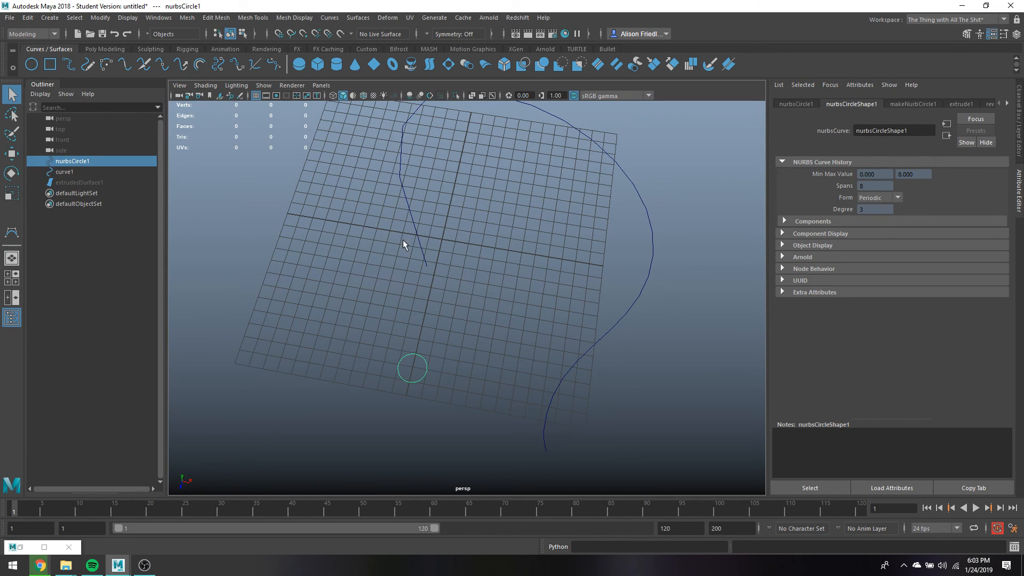
left_click_drag(395, 213, 472, 244, "shift")
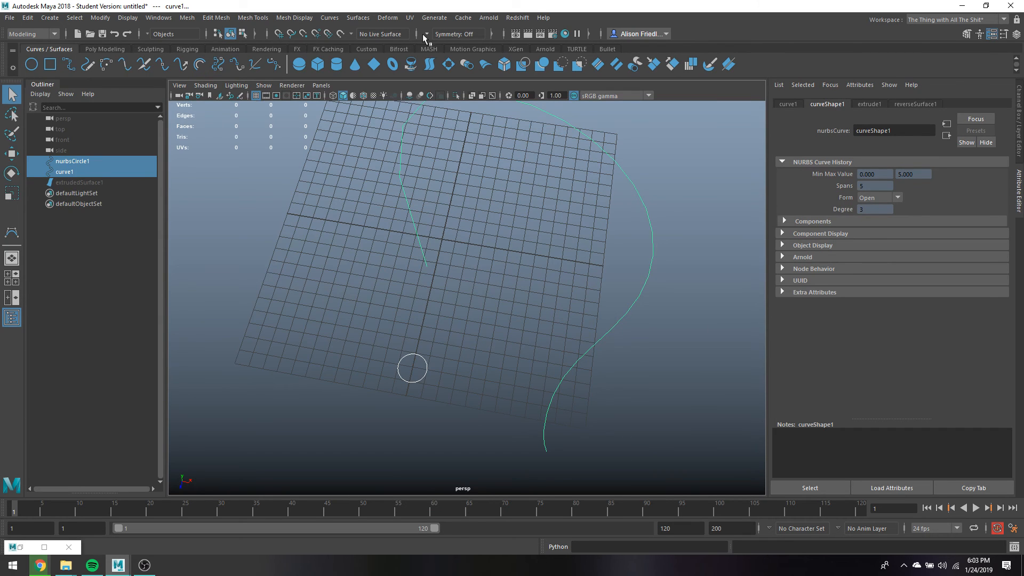
left_click(358, 18)
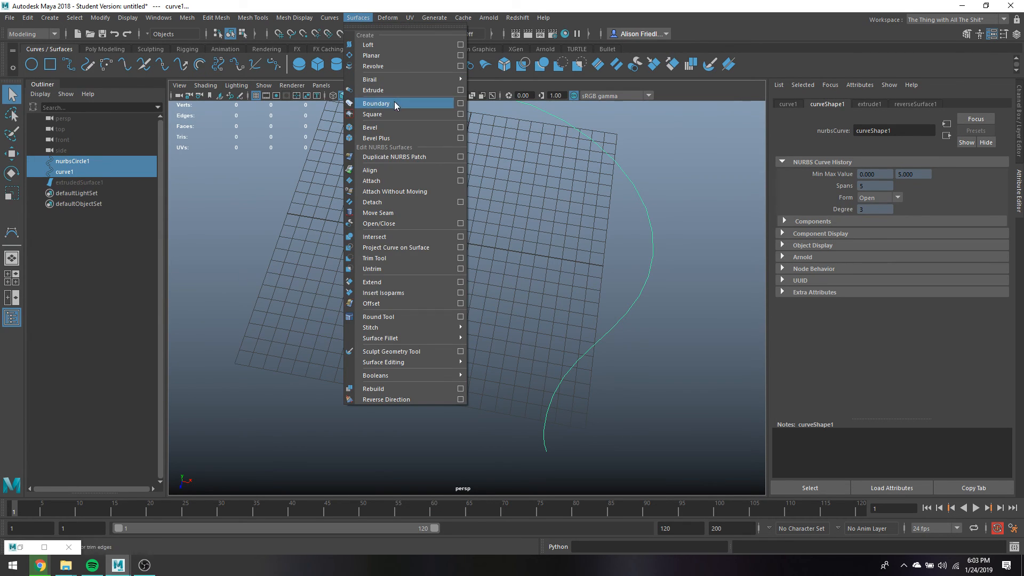
left_click(387, 85)
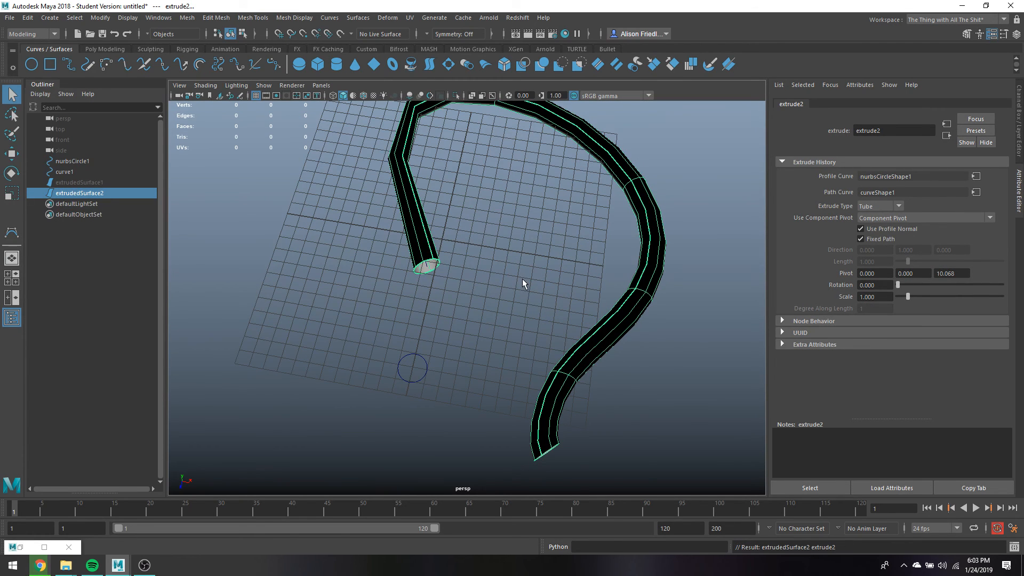
left_click_drag(523, 278, 544, 276, "alt")
middle_click_drag(544, 276, 526, 284, "alt")
scroll(507, 287, "down", 4)
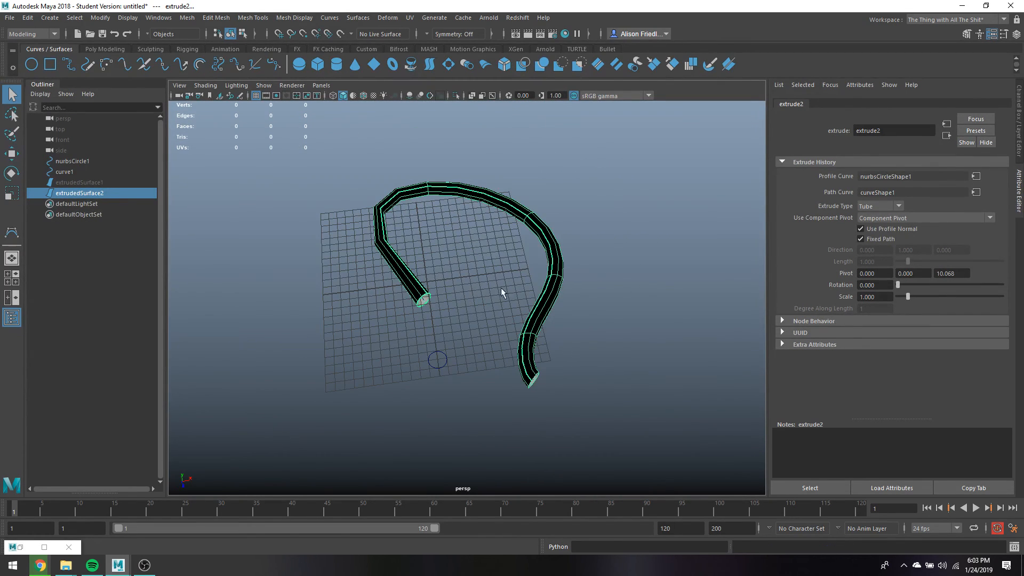
left_click(434, 297)
left_click(430, 299)
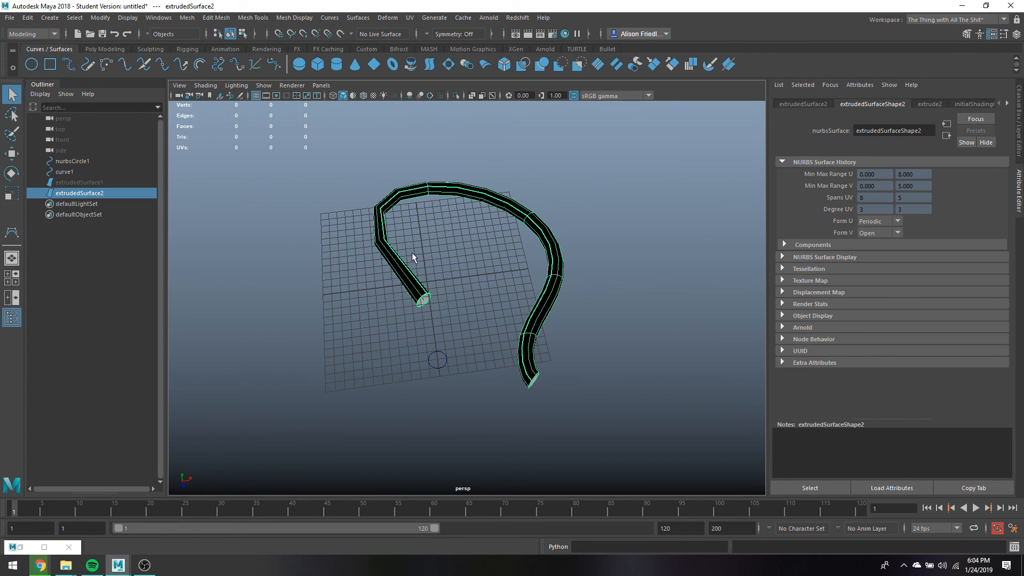
Start a new empty scene, discarding the unsaved extrusion scene.
left_click_drag(320, 233, 598, 423)
key("ctrl+n")
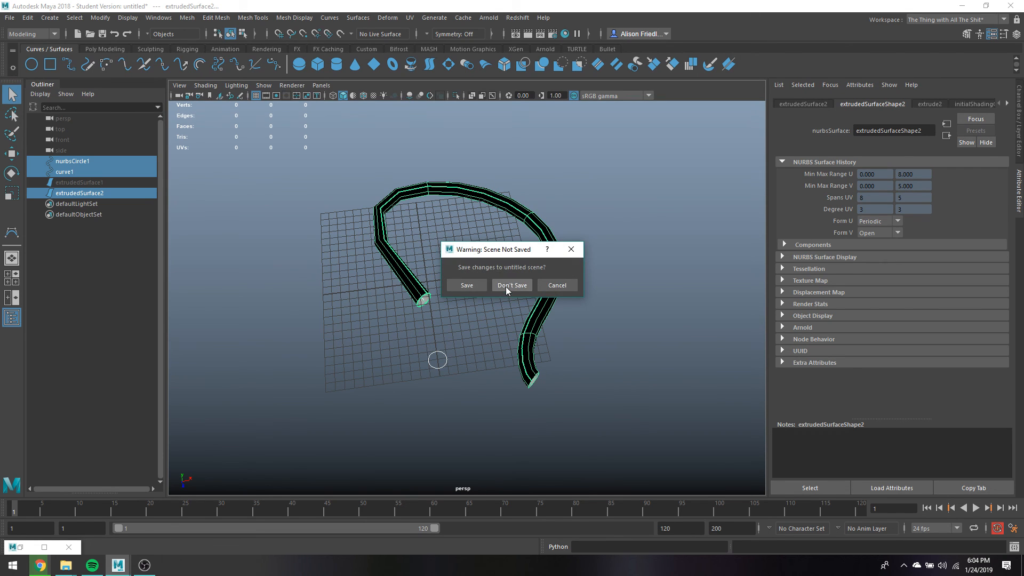
left_click(506, 287)
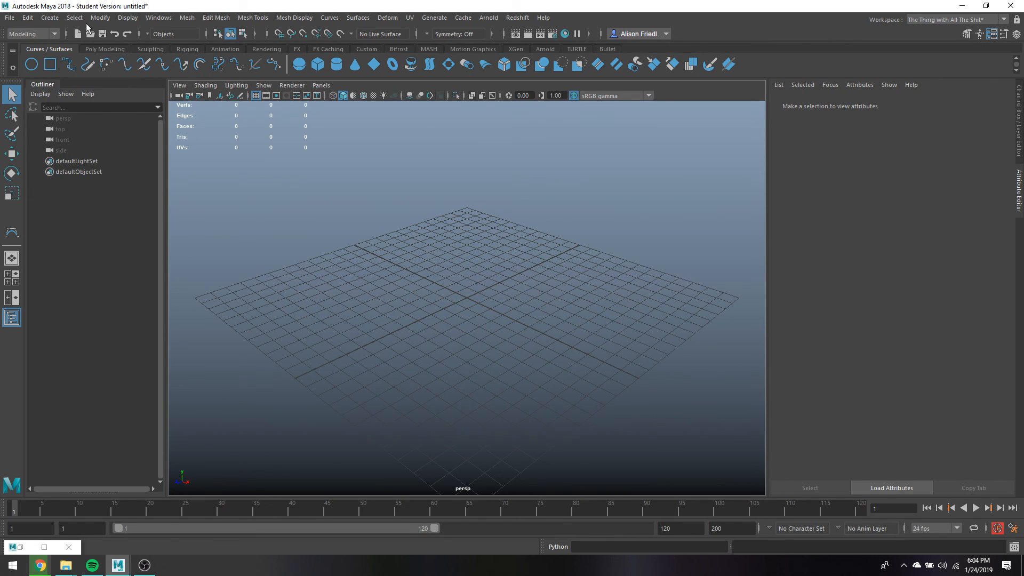
Draw a CV curve vase profile in the side view, from the vertical centre axis up over a rim and down to a flared base.
left_click(50, 17)
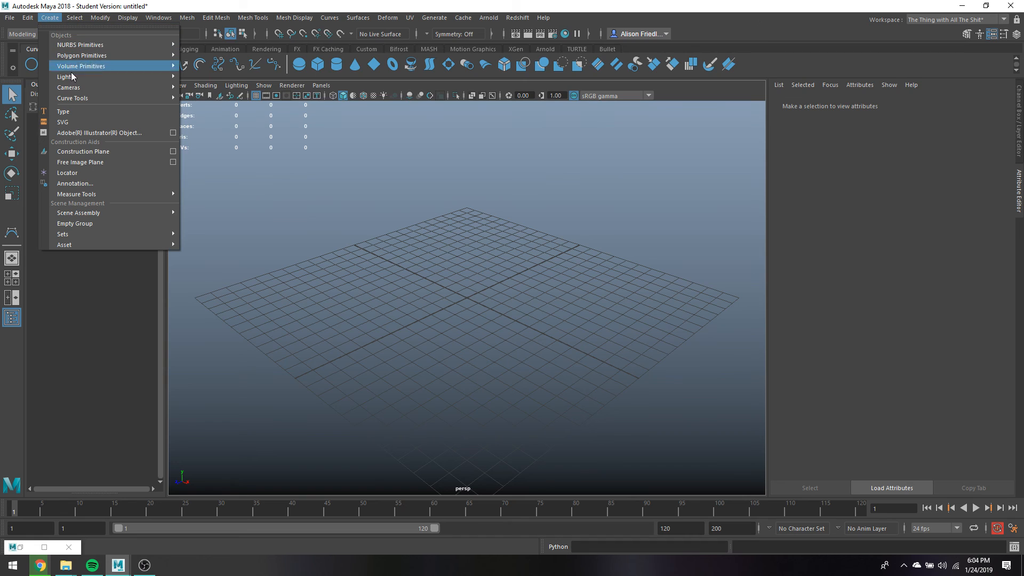
mouse_move(105, 98)
left_click(224, 109)
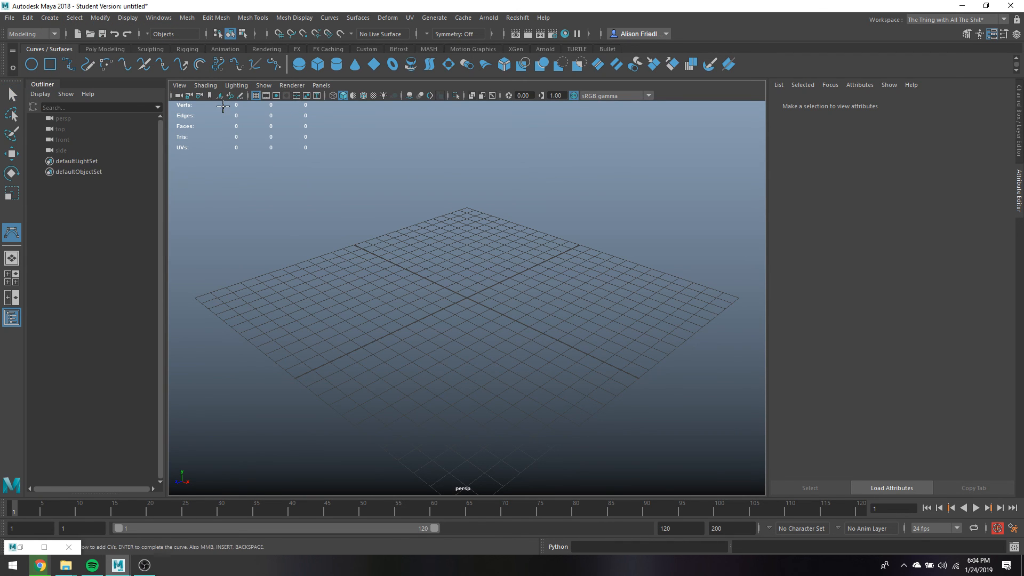
left_click(16, 278)
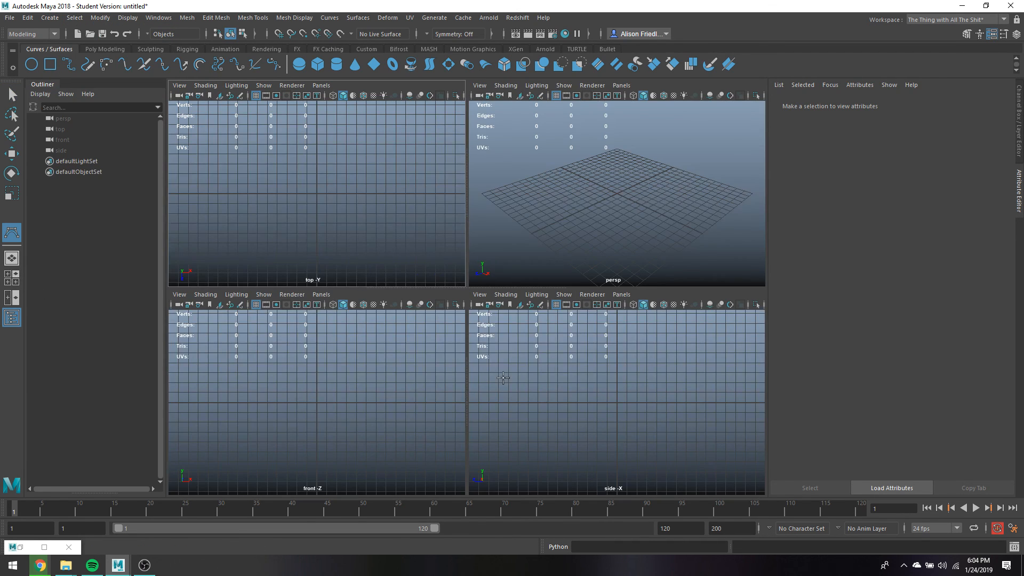
key("space")
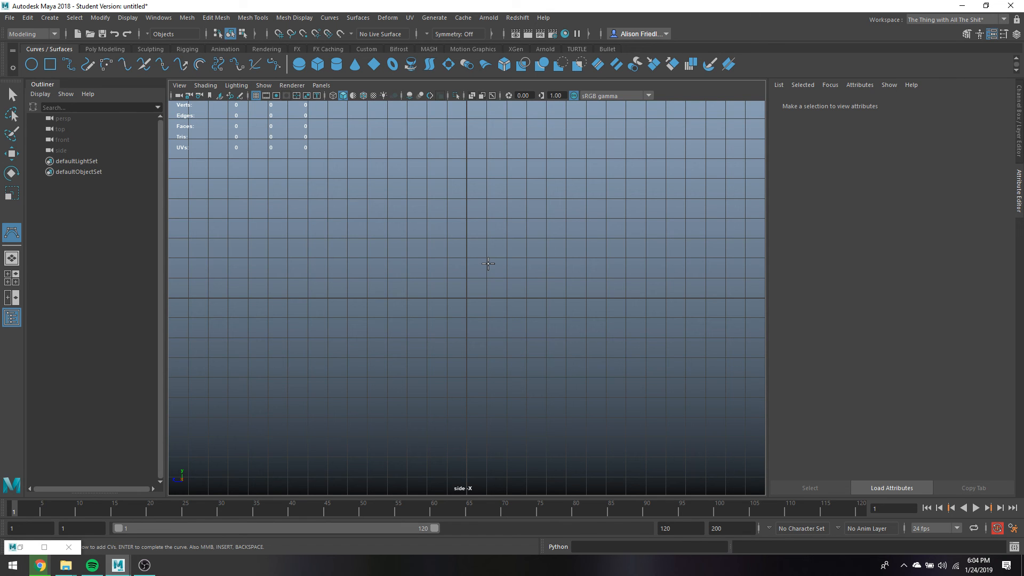
middle_click_drag(503, 197, 462, 313, "alt")
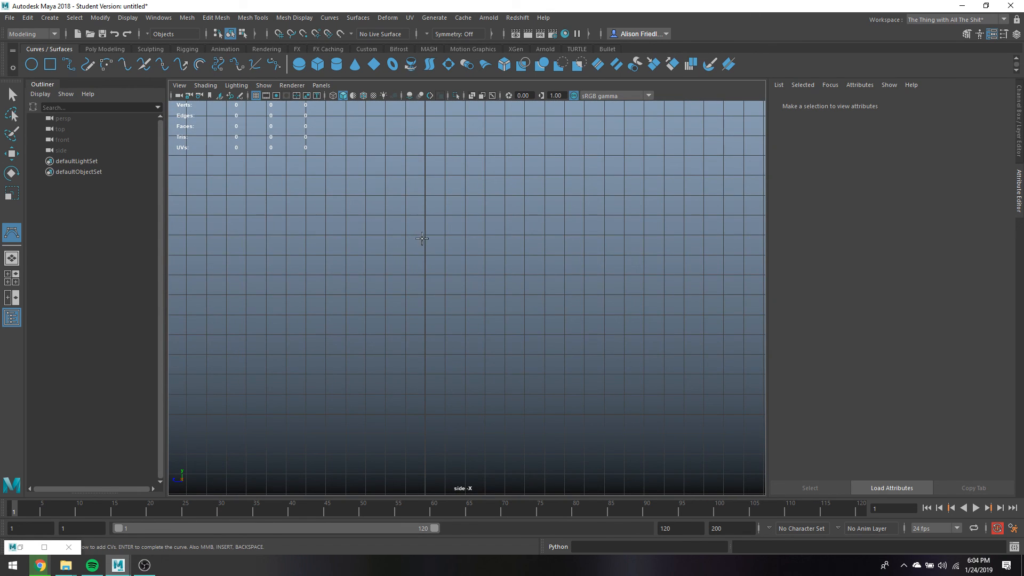
left_click(424, 239)
left_click(436, 233)
left_click(430, 193)
left_click(431, 155)
left_click(452, 135)
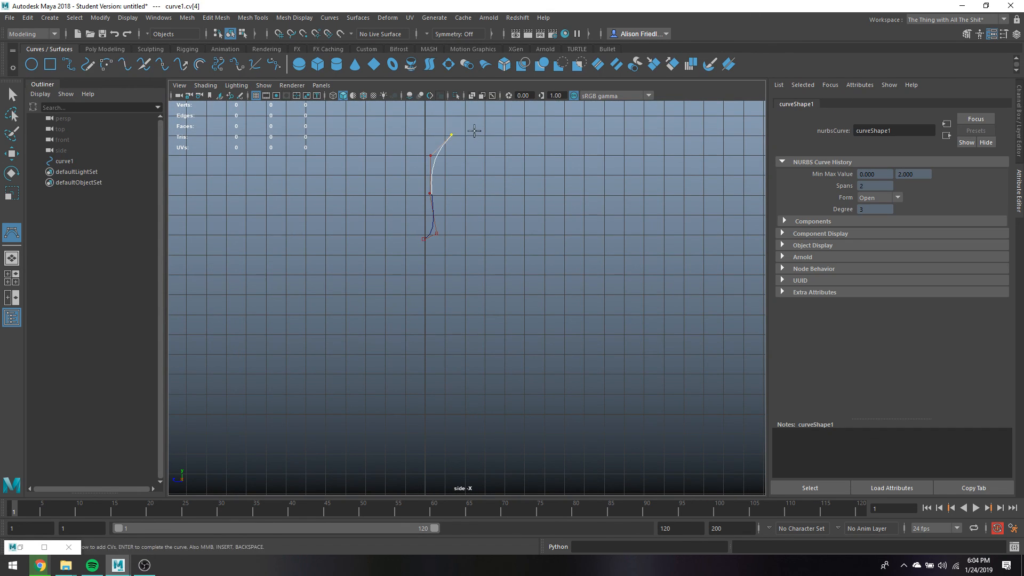
left_click(477, 134)
left_click(462, 167)
left_click(475, 237)
left_click(484, 274)
left_click(449, 297)
left_click(433, 320)
left_click(443, 355)
left_click(509, 370)
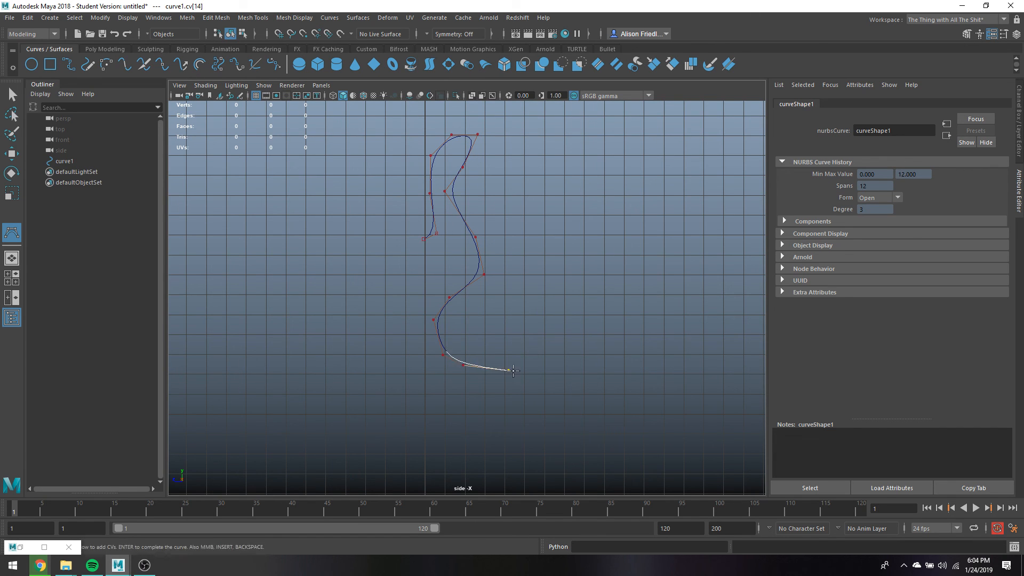
left_click(530, 389)
left_click(549, 410)
key("Return")
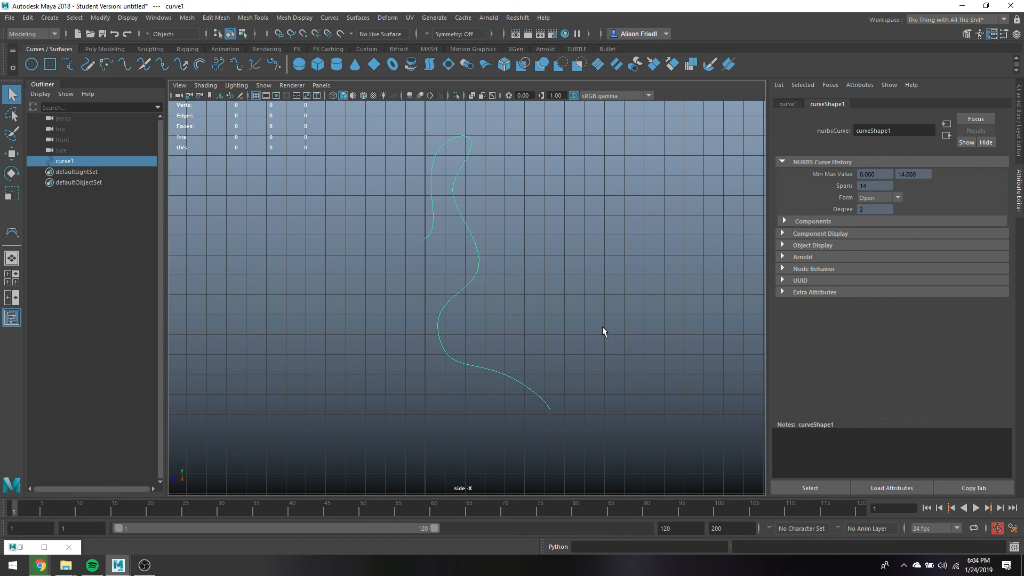
Try revolving the profile curve about the X axis as a full 360-degree NURBS surface with 8 segments, and undo it.
key("space")
key("space")
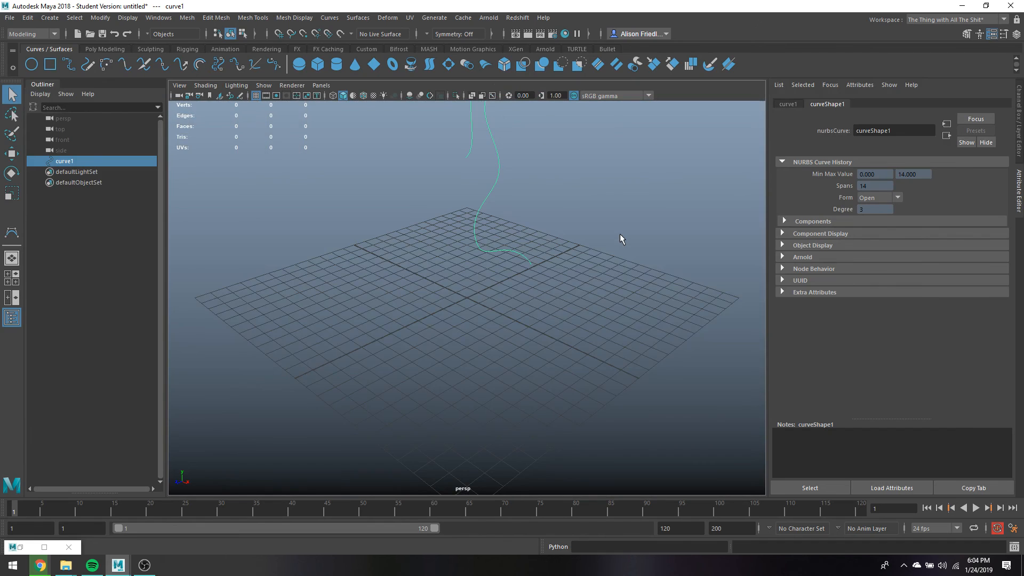
left_click_drag(616, 232, 536, 272, "alt")
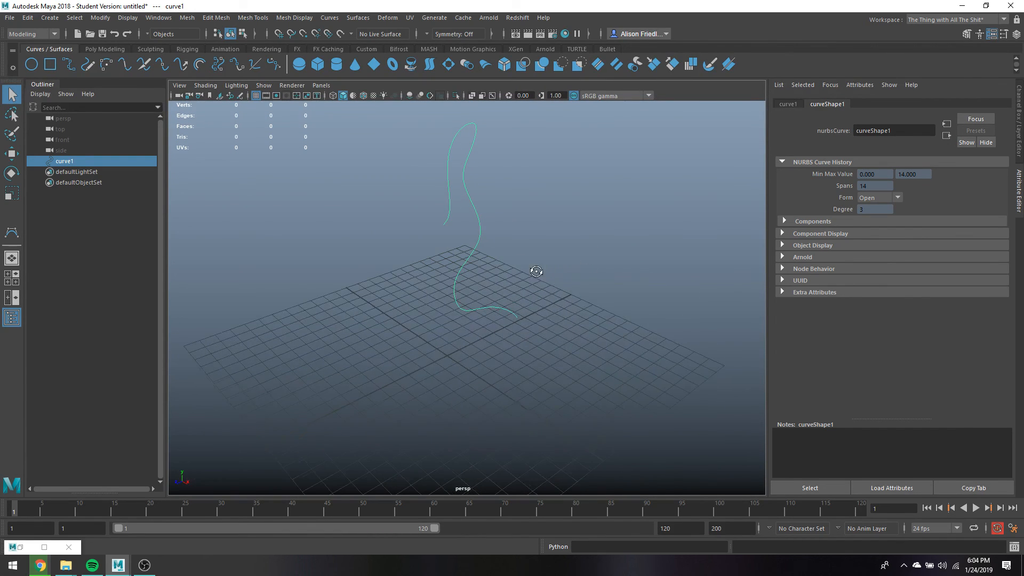
left_click(358, 17)
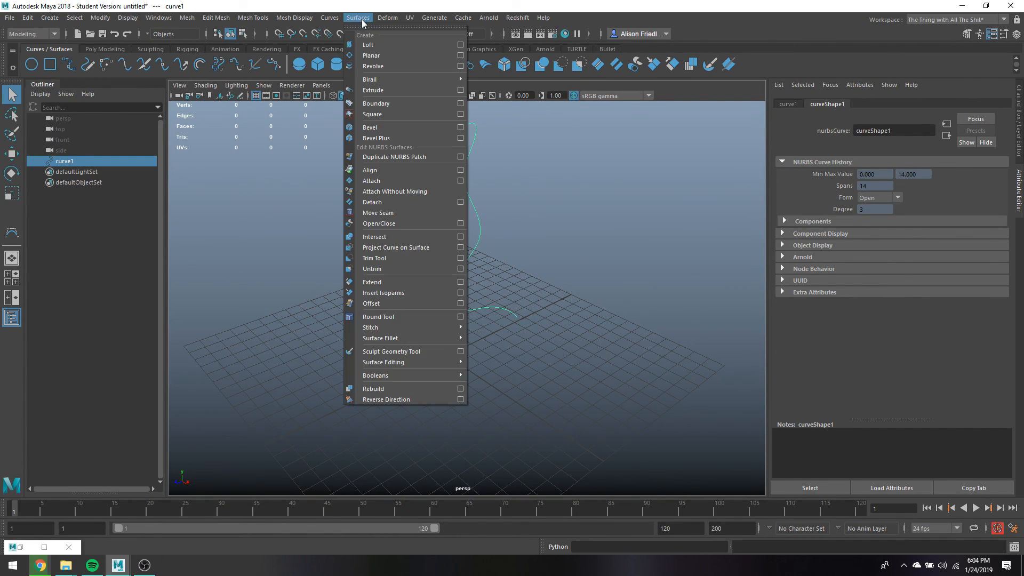
left_click(460, 66)
left_click(780, 76)
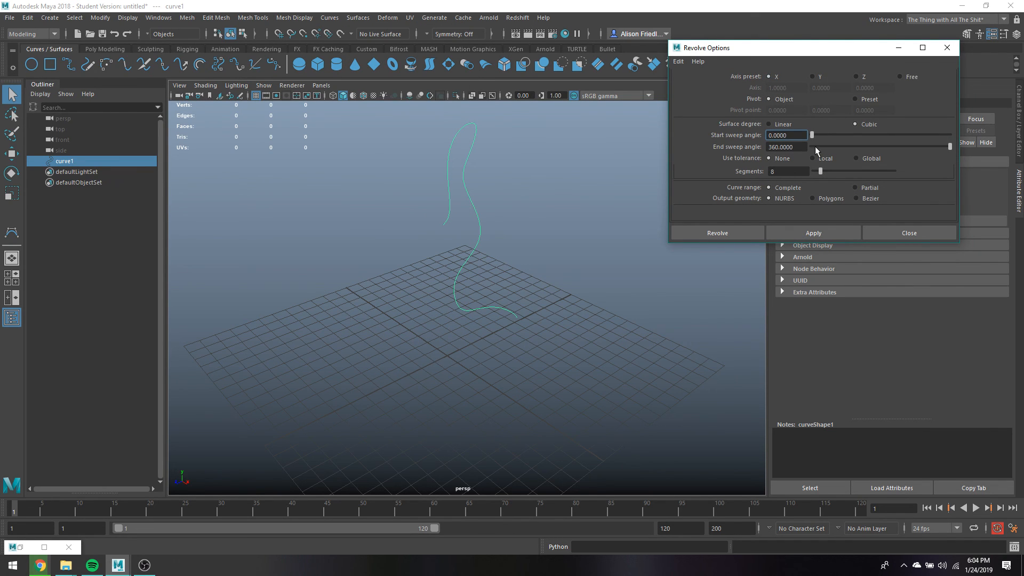
left_click(814, 233)
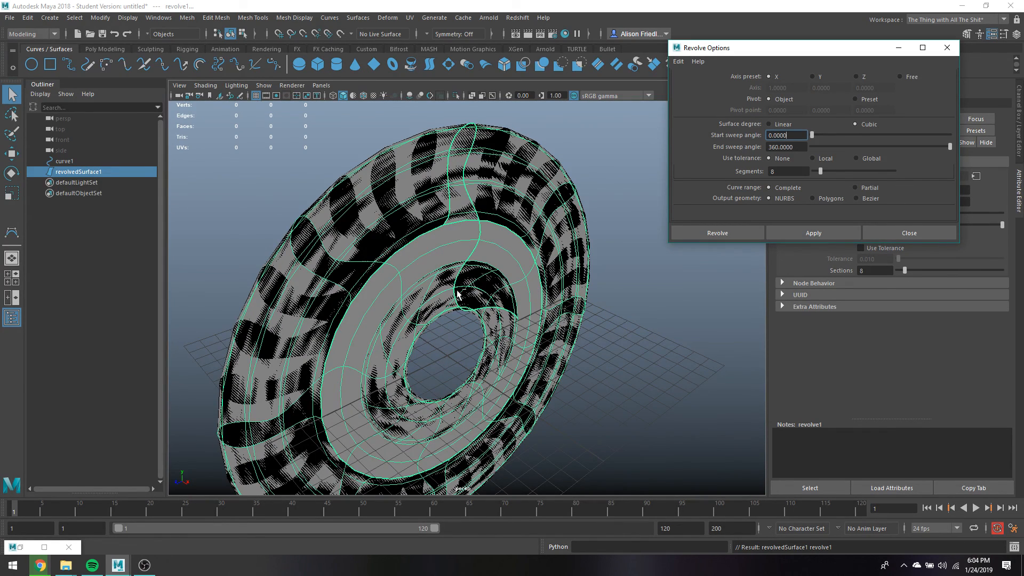
key("ctrl+z")
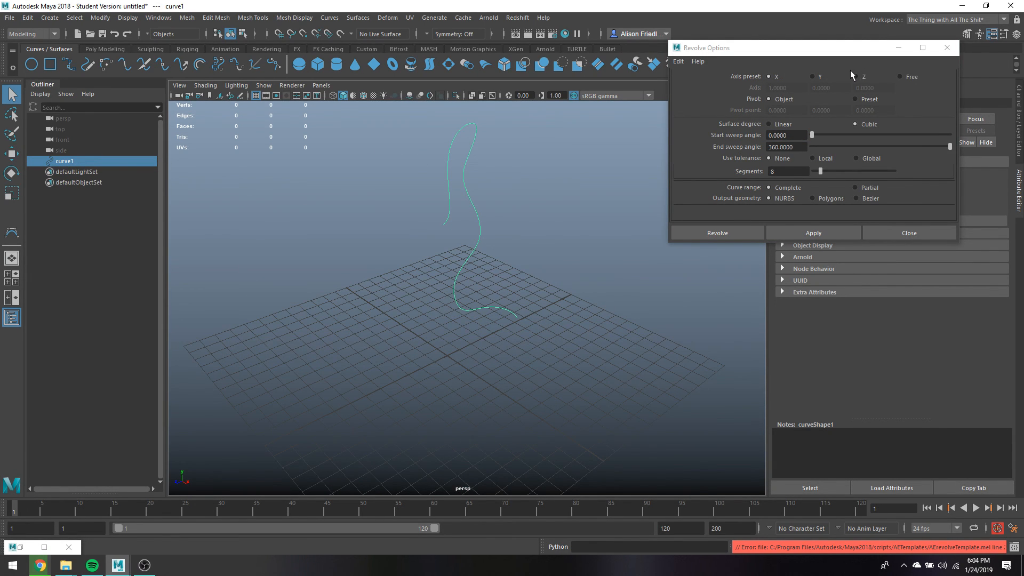
Set the revolve axis to Y, revolve the profile curve into a vase shape, undo the revolve and deselect the curve.
left_click(819, 77)
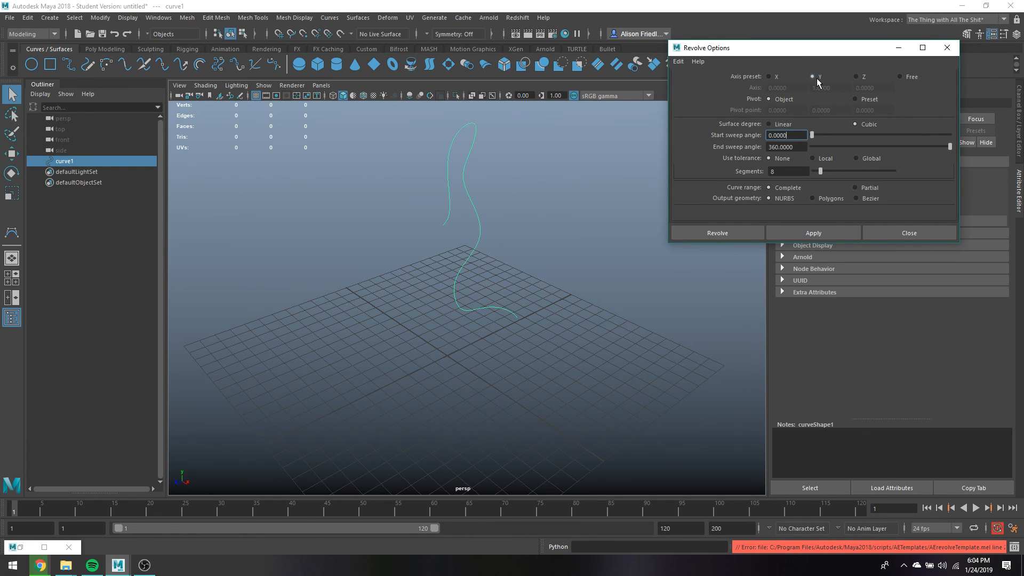
left_click(831, 229)
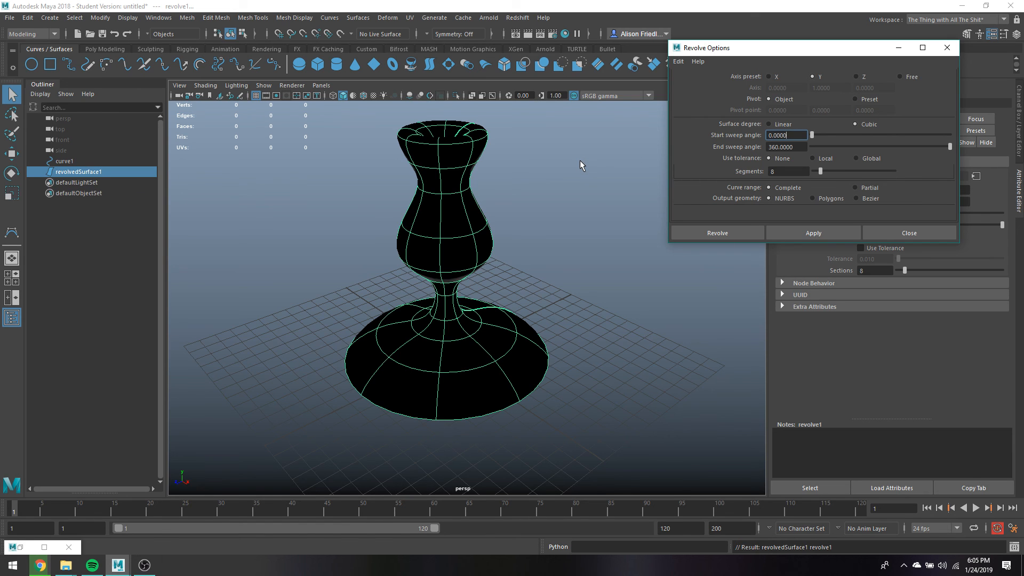
key("ctrl+z")
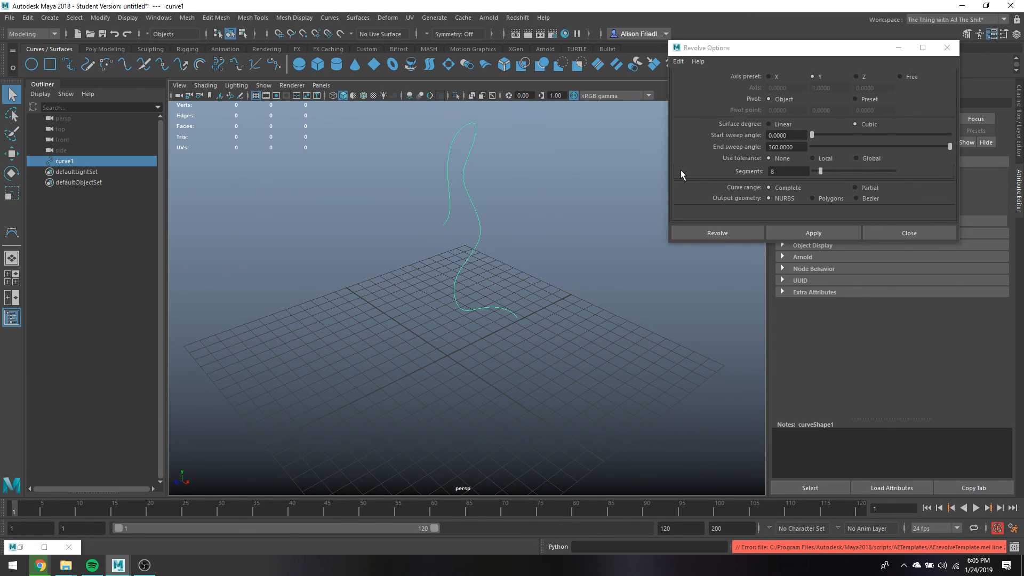
left_click(634, 257)
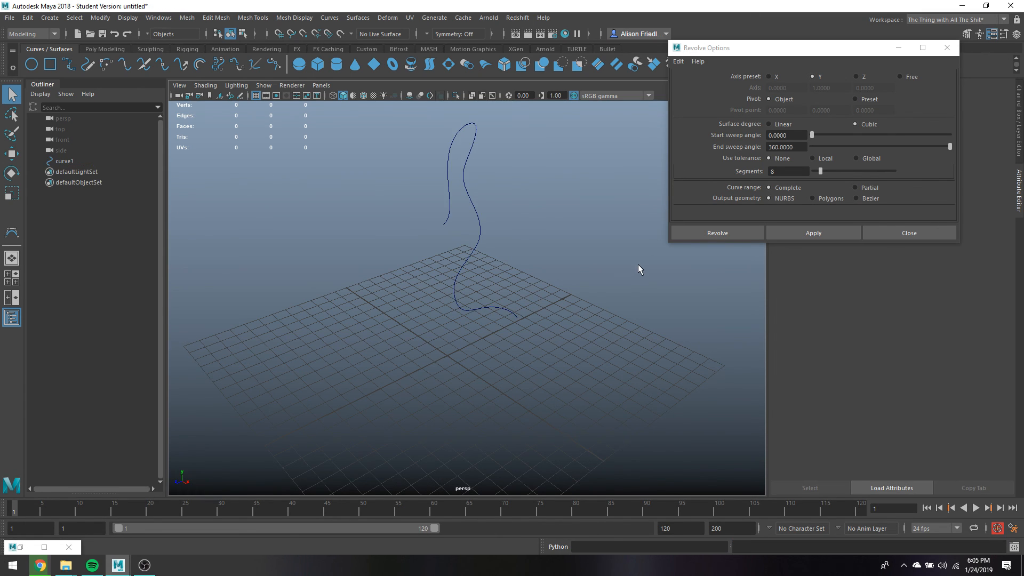